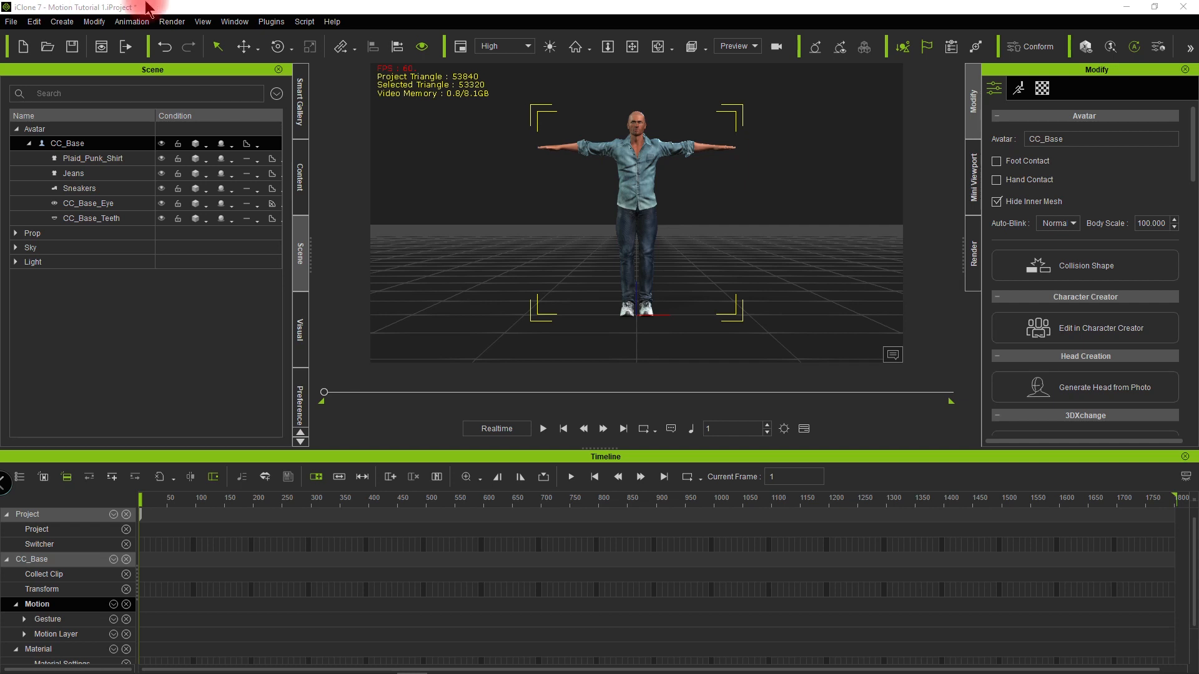
click(131, 21)
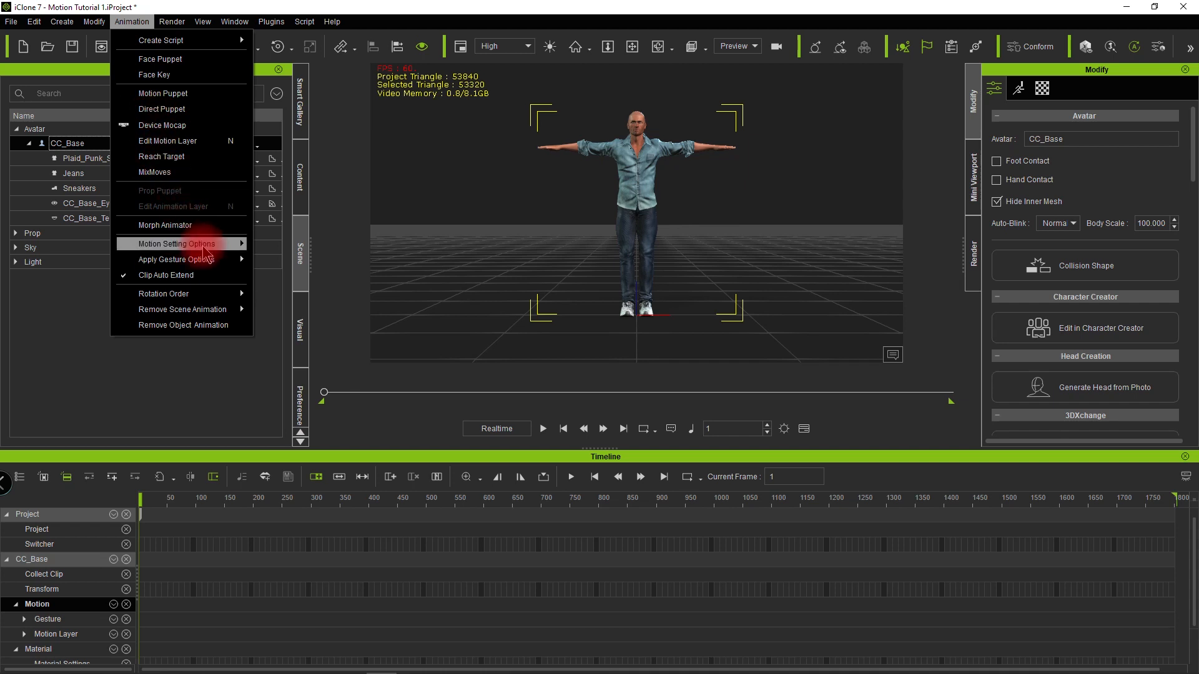
mouse_move(204, 244)
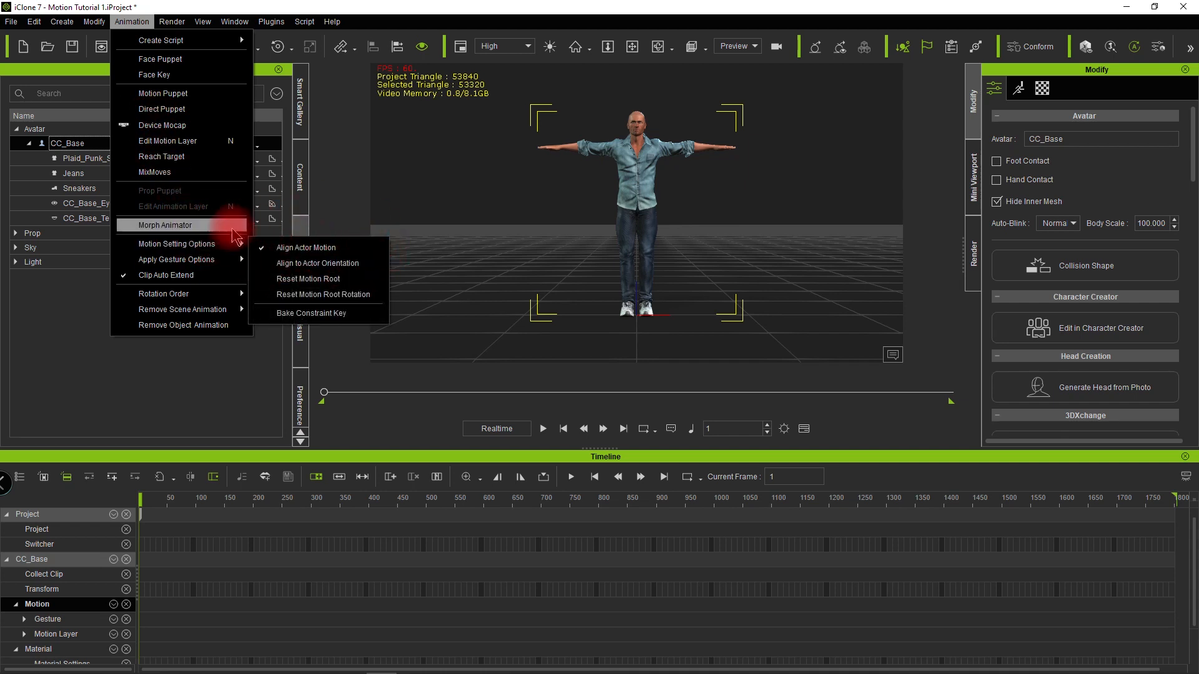
key(Escape)
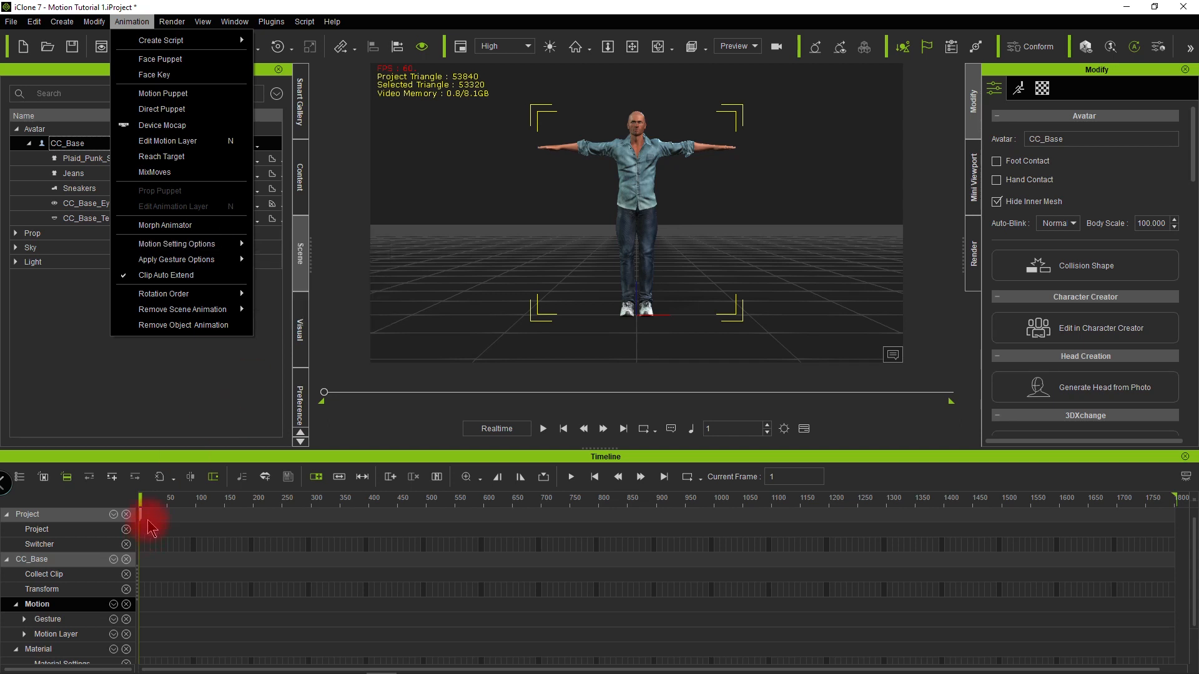
key(Escape)
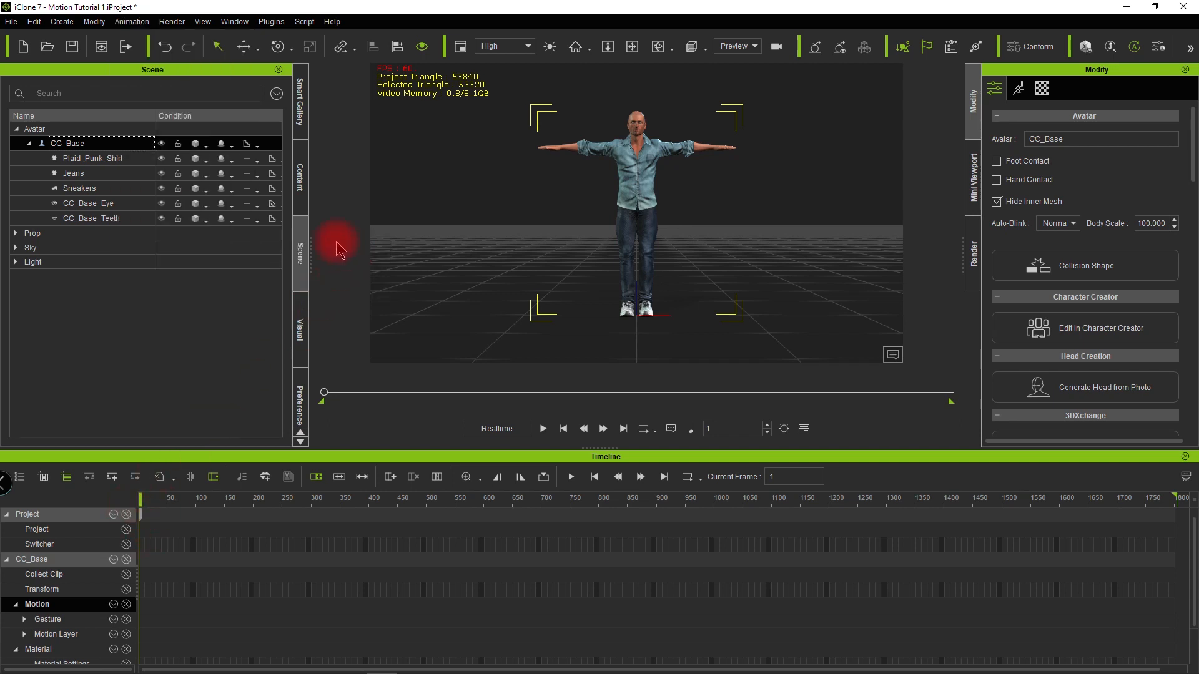
Step: Apply the Walk motion from the 03_CC MixMove_Male motion templates to the CC_Base avatar
click(300, 181)
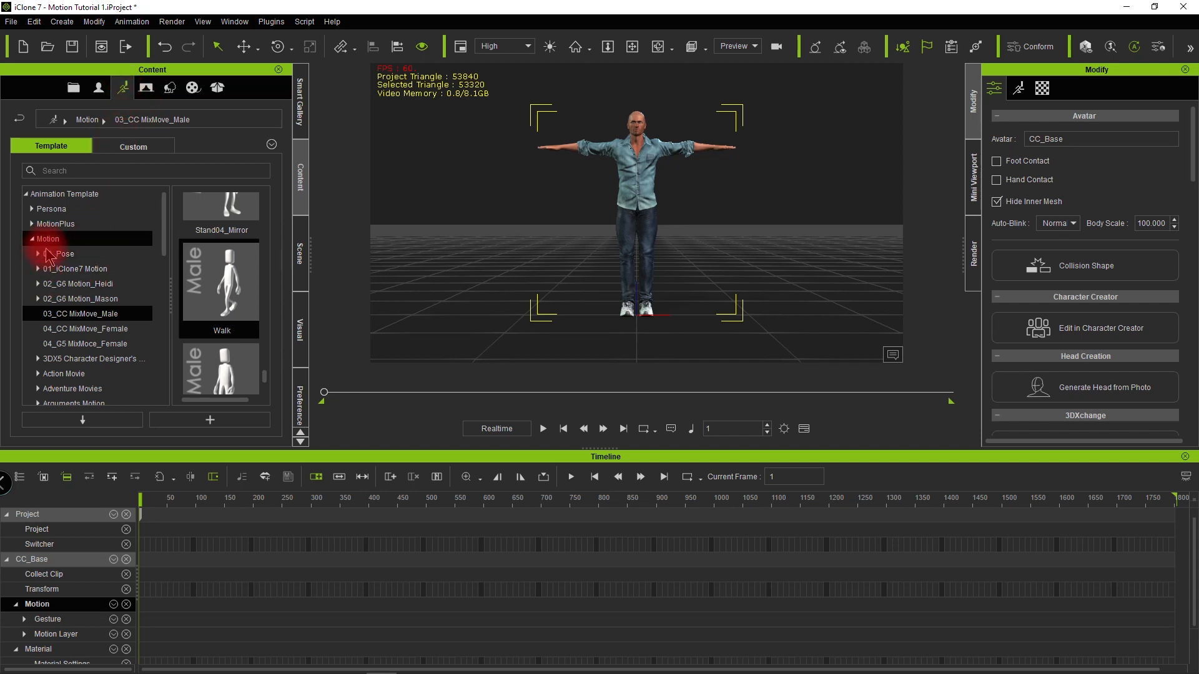
click(224, 292)
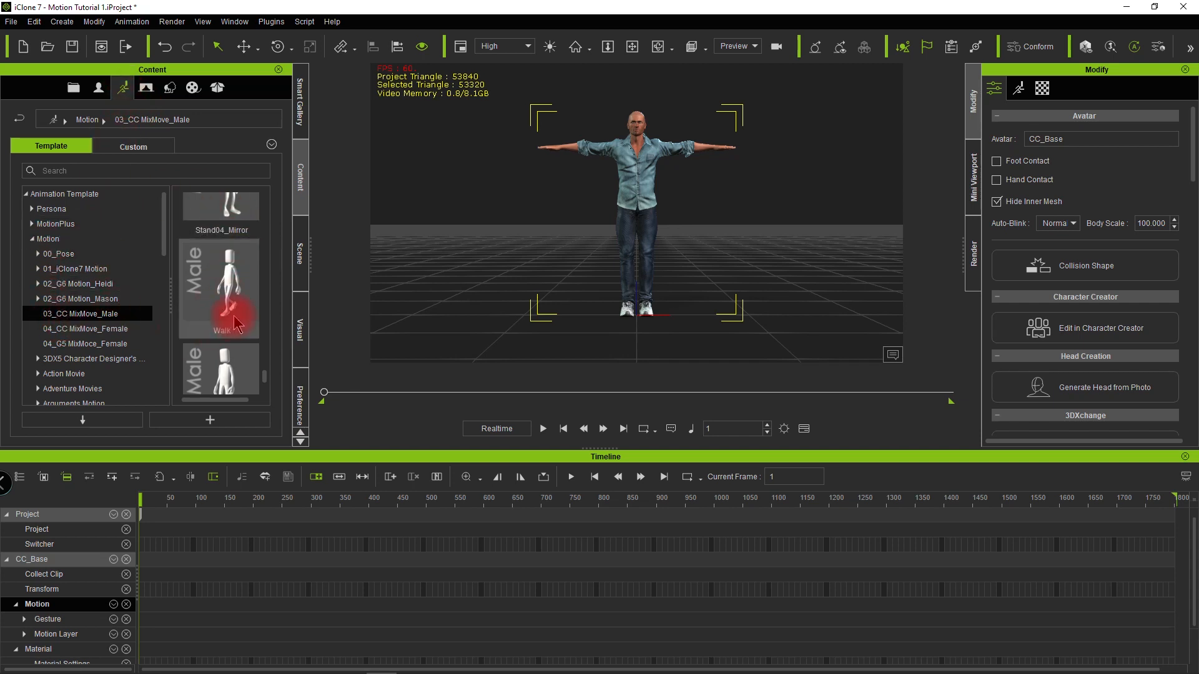
double_click(224, 292)
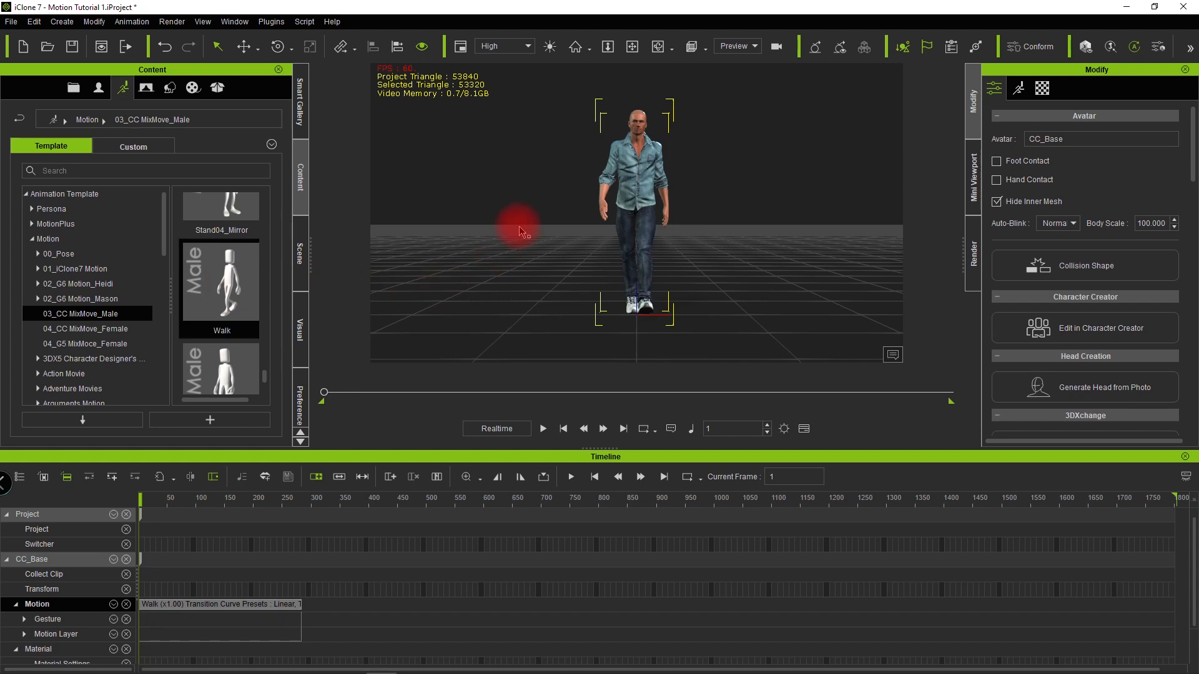
Step: Play the walk from a side view, scrub to frame 146 and examine the avatar's feet up close
alt+drag(495, 254, 622, 200)
key(space)
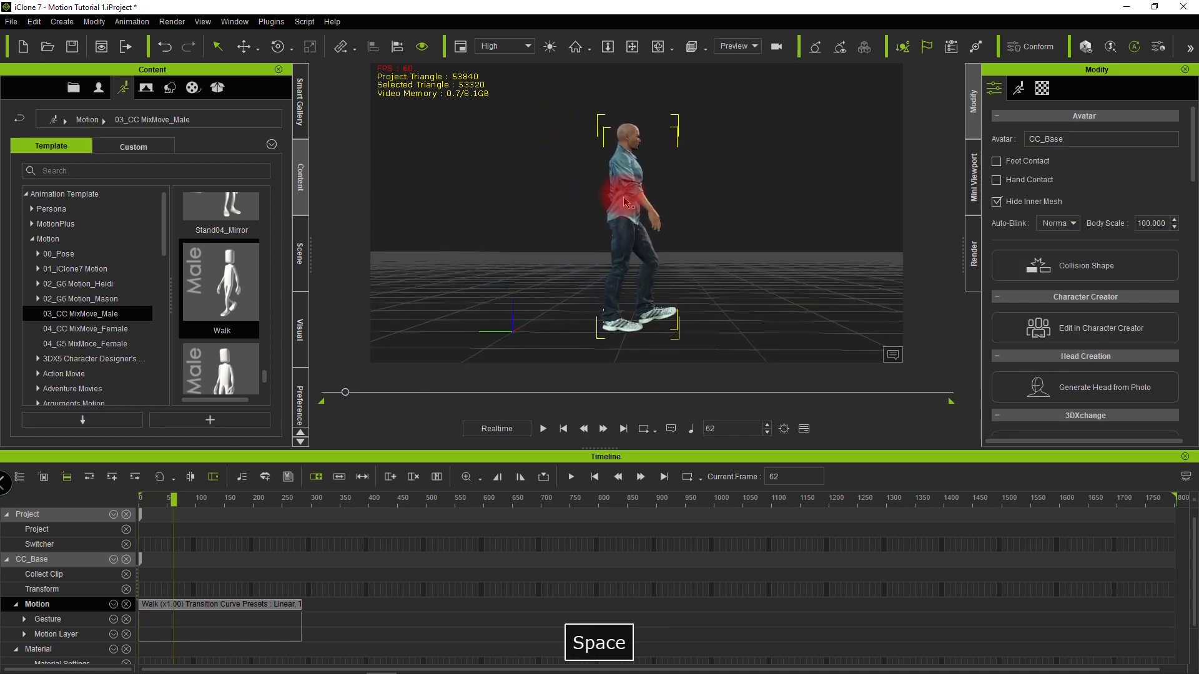
drag(173, 498, 222, 520)
alt+drag(643, 313, 550, 222)
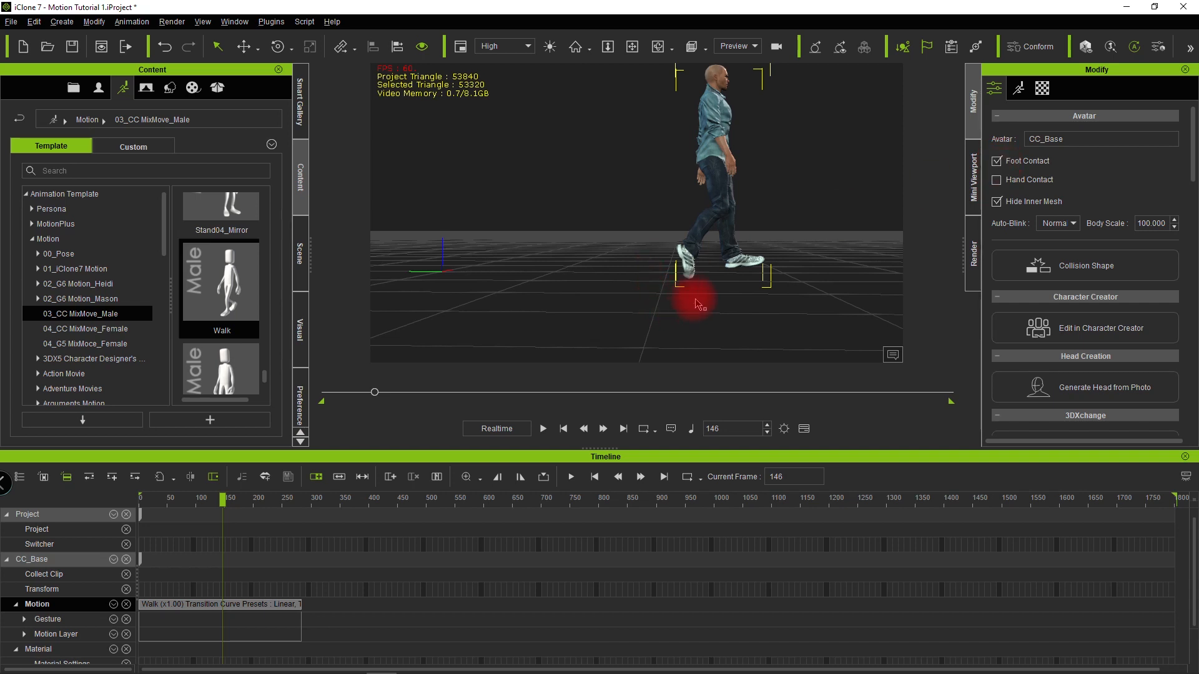
scroll(695, 297, up, 3)
alt+drag(695, 297, 546, 327)
alt+drag(415, 366, 700, 321)
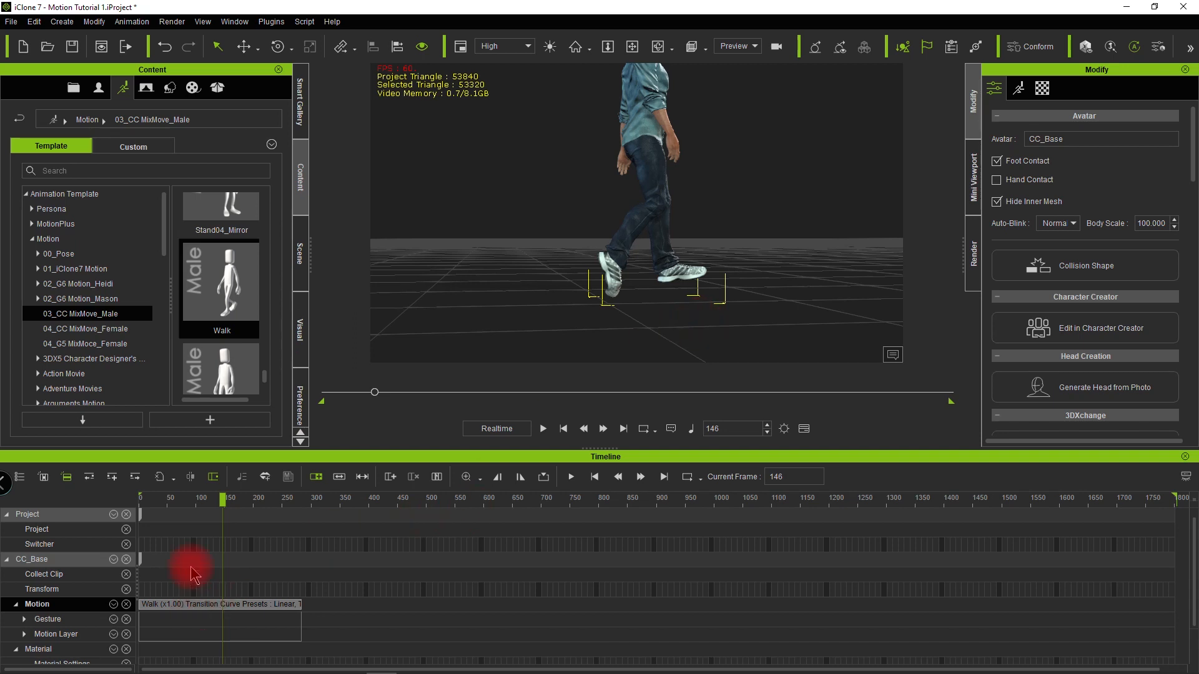
Step: Enlarge the Walk clip in the timeline, return to frame 1 and frame the whole avatar in a straight side view
scroll(250, 509, up, 5)
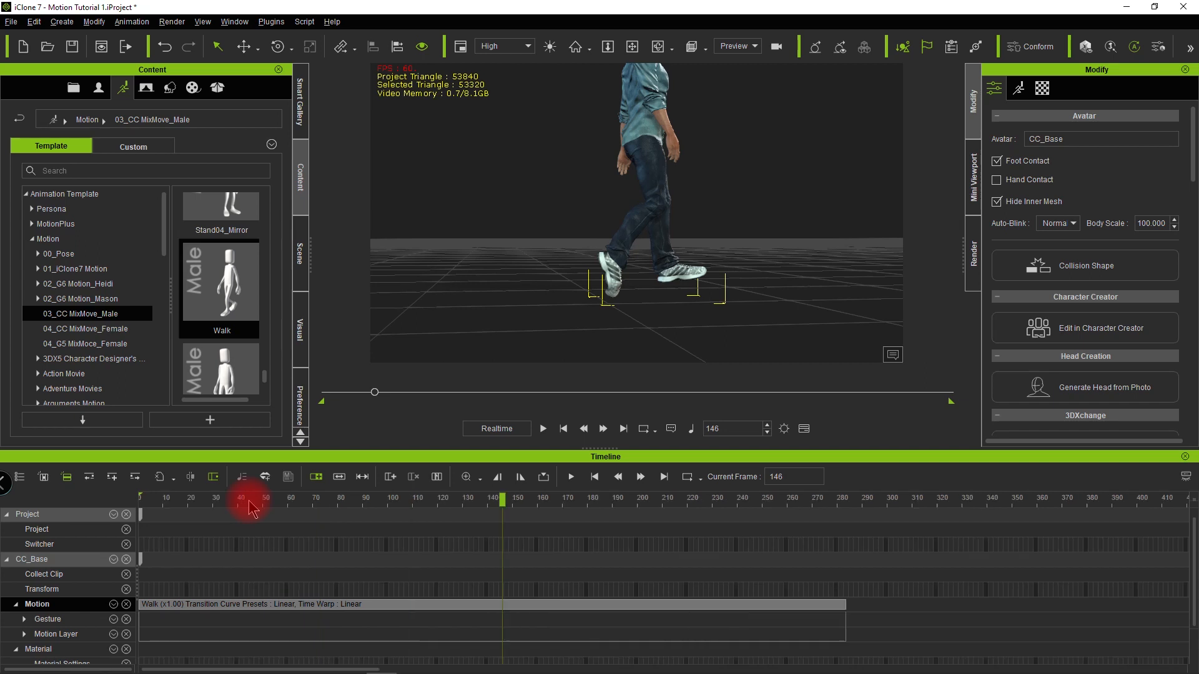
scroll(250, 509, up, 1)
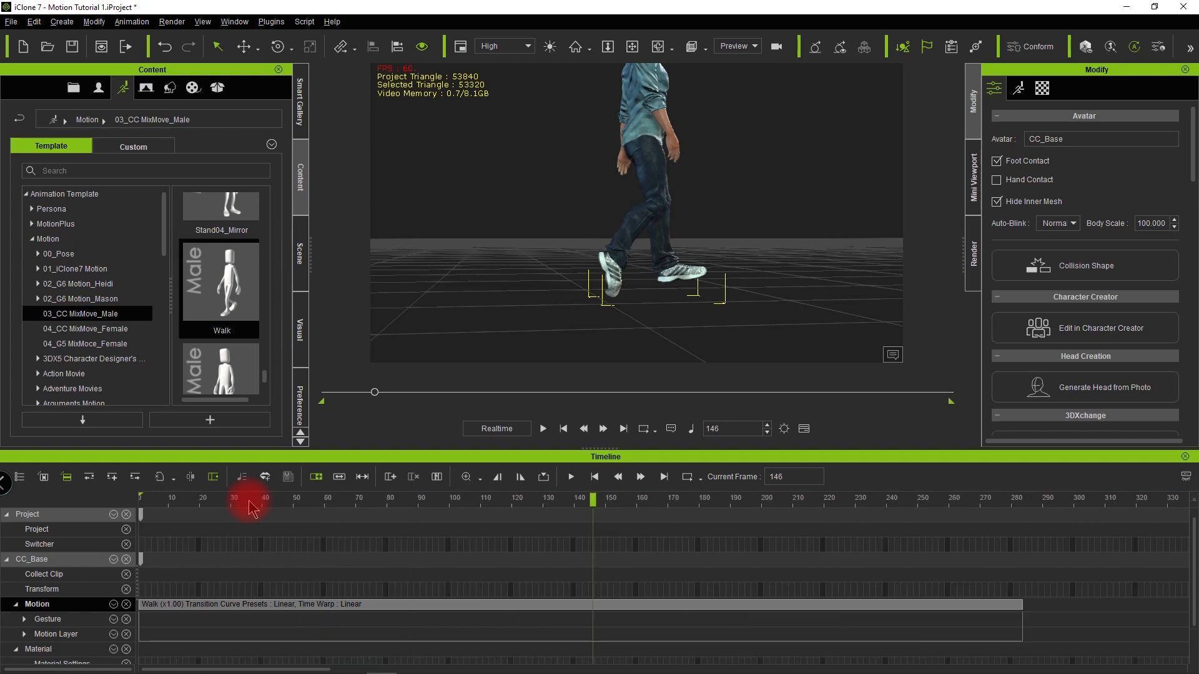
click(174, 502)
drag(165, 509, 115, 514)
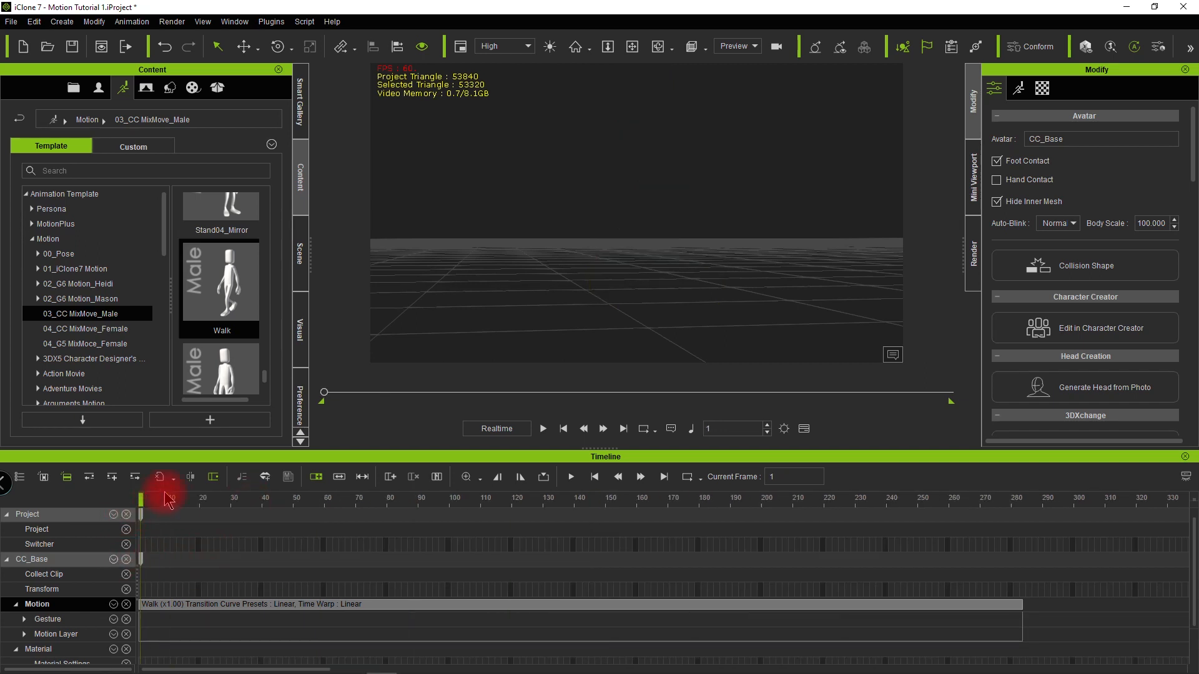
key(f)
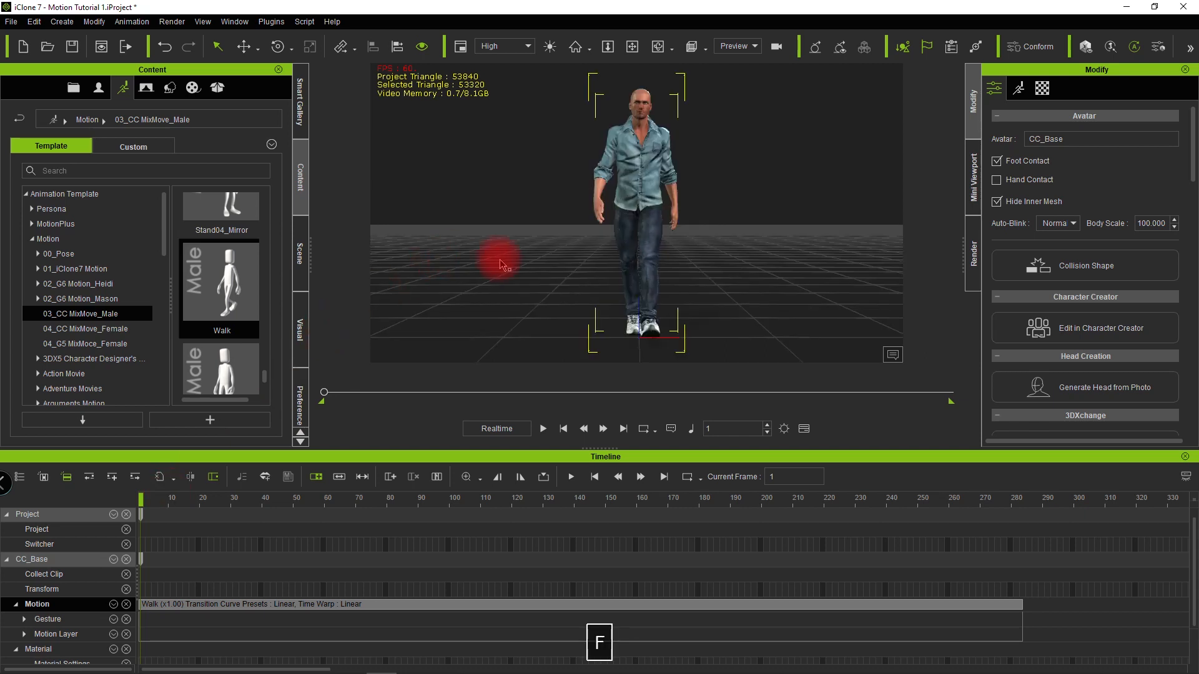
key(s)
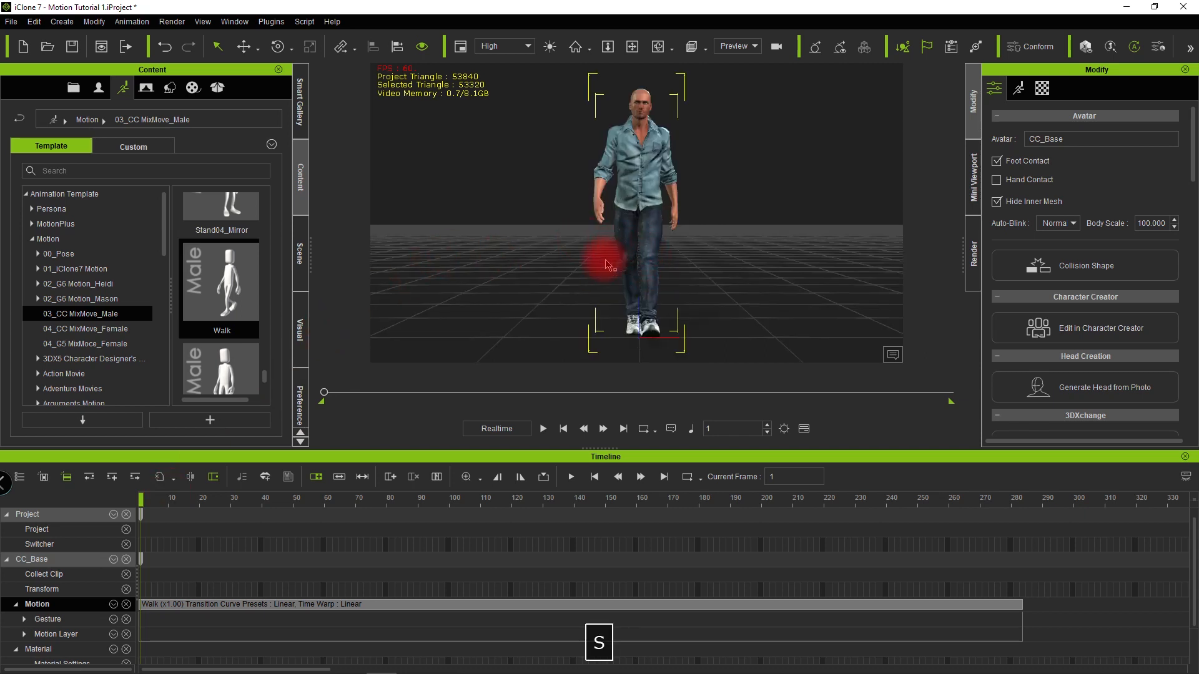
click(575, 241)
key(s)
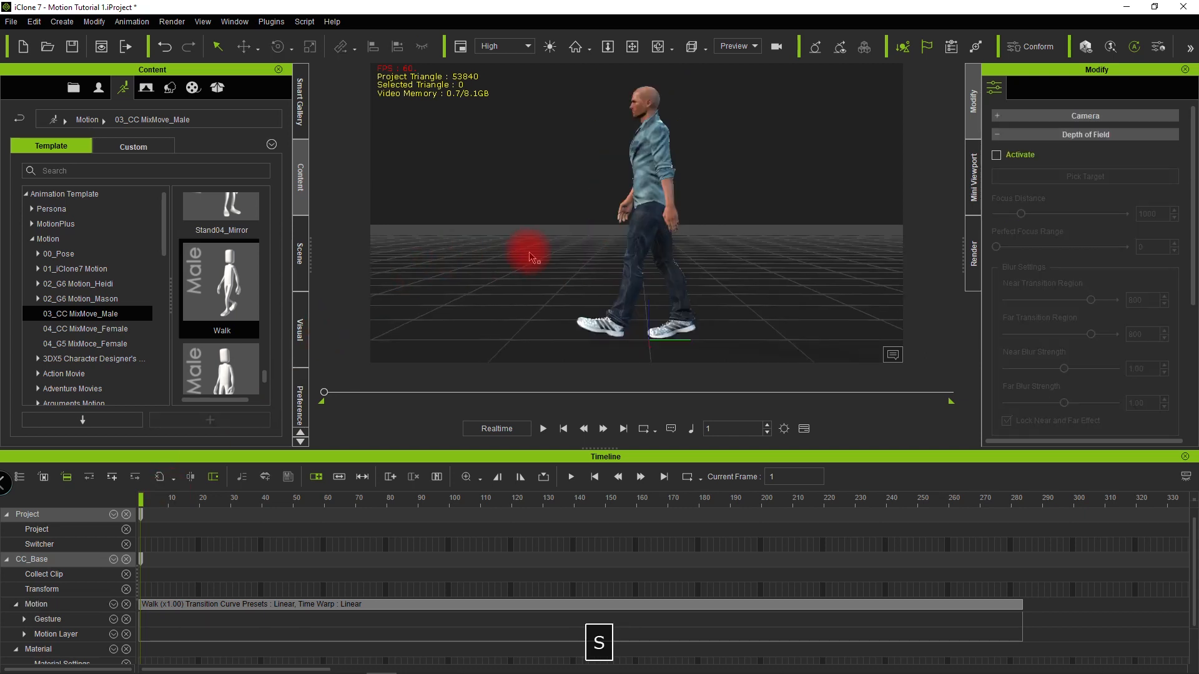
key(a)
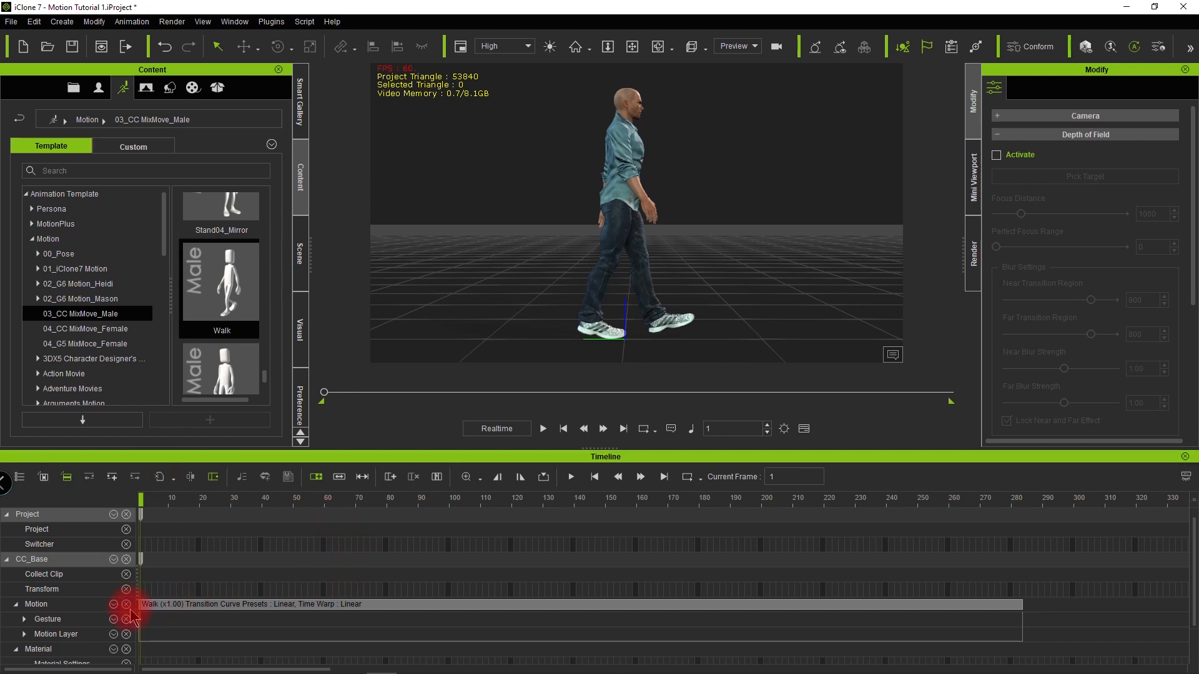
Step: Select the avatar through its Walk clip, limit the timeline to the selected object's tracks and show the scene object list
click(338, 610)
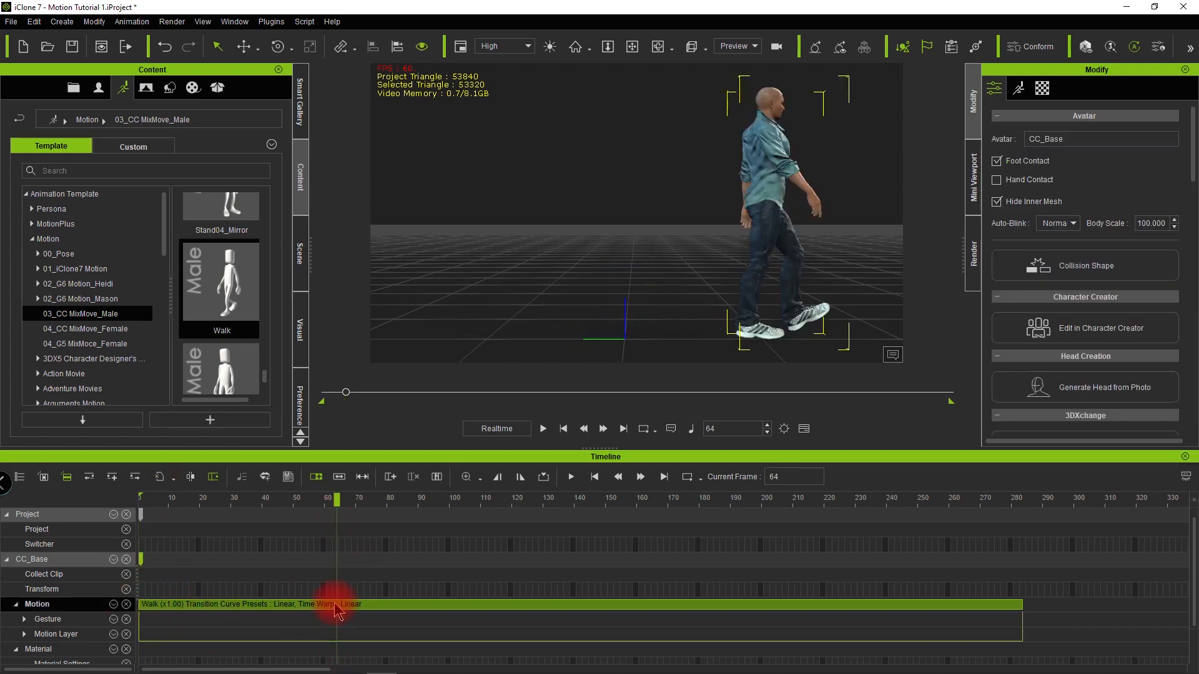
scroll(32, 617, down, 1)
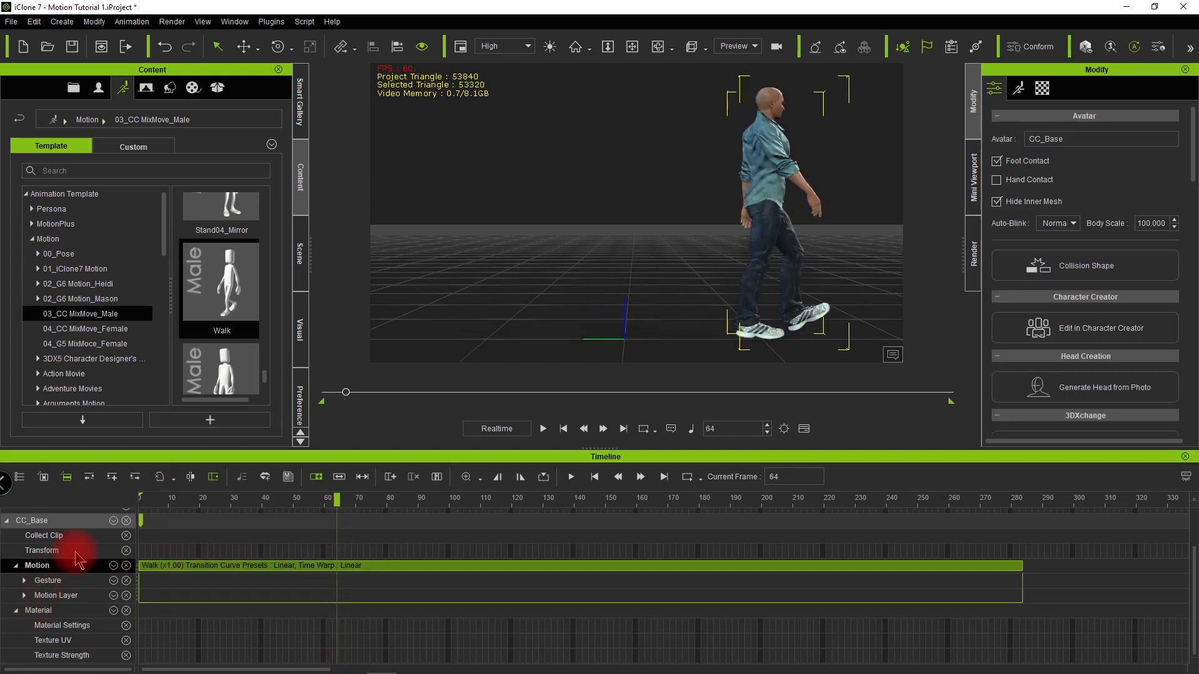
click(44, 477)
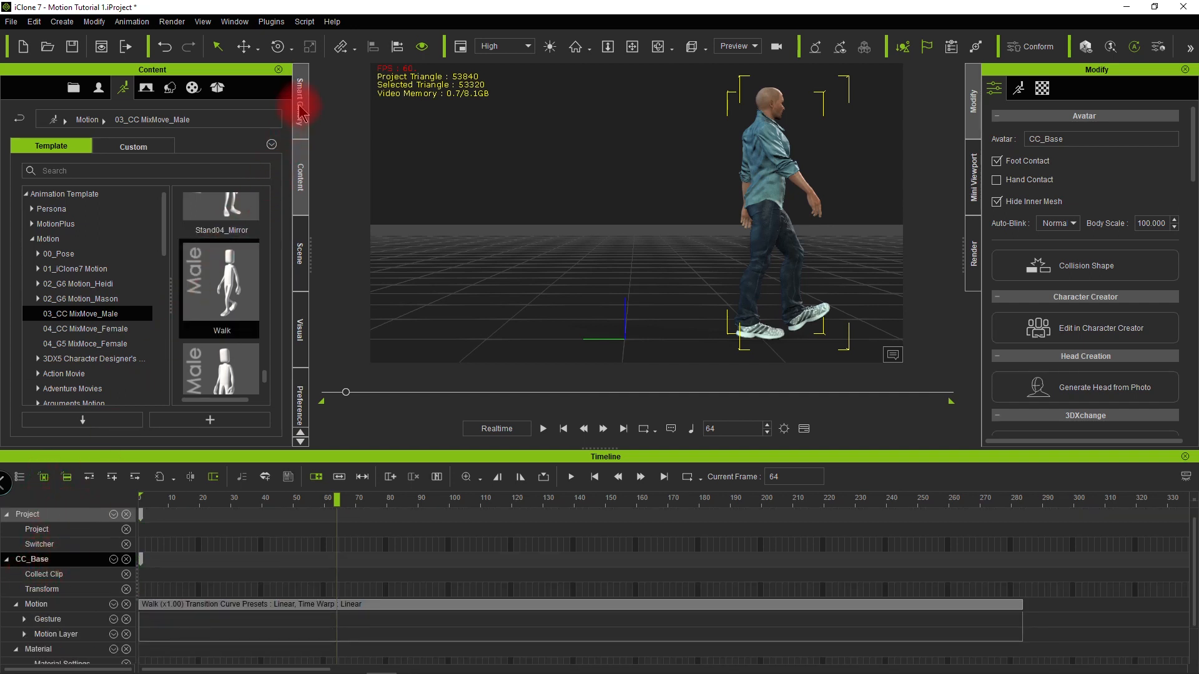
click(300, 103)
click(300, 256)
click(124, 157)
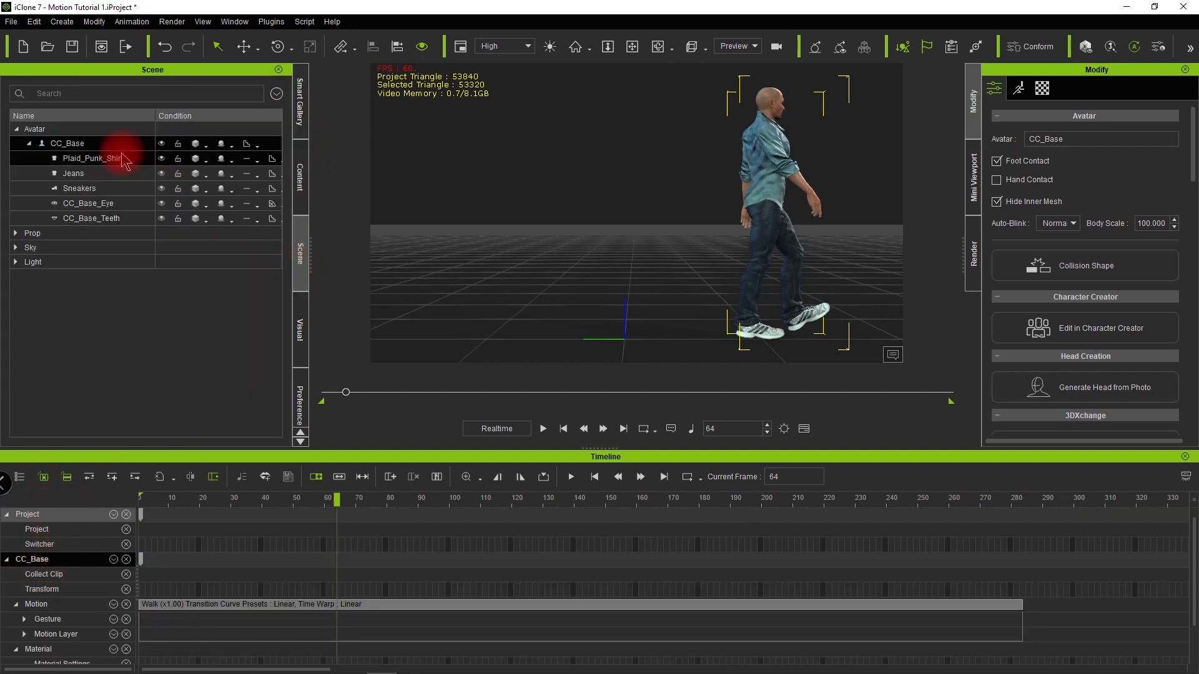
Step: Collapse the avatar's Material tracks and expand its Motion Layer into the individual body part tracks
scroll(57, 615, down, 2)
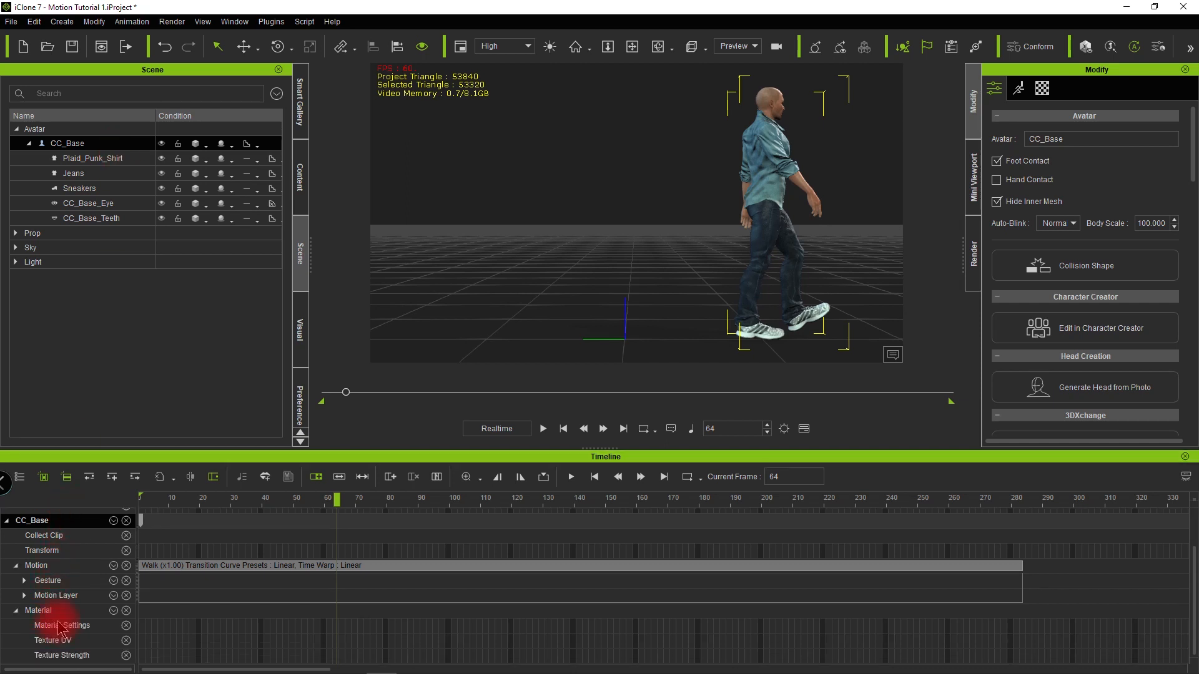
click(15, 611)
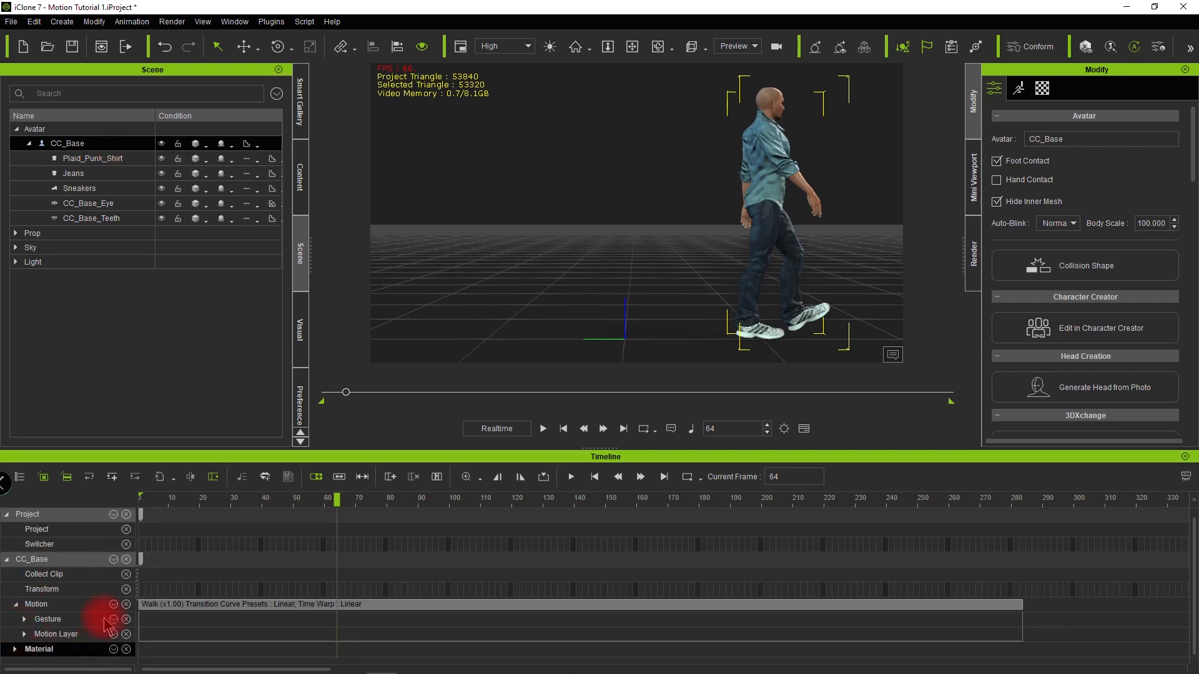
click(25, 634)
scroll(53, 632, down, 3)
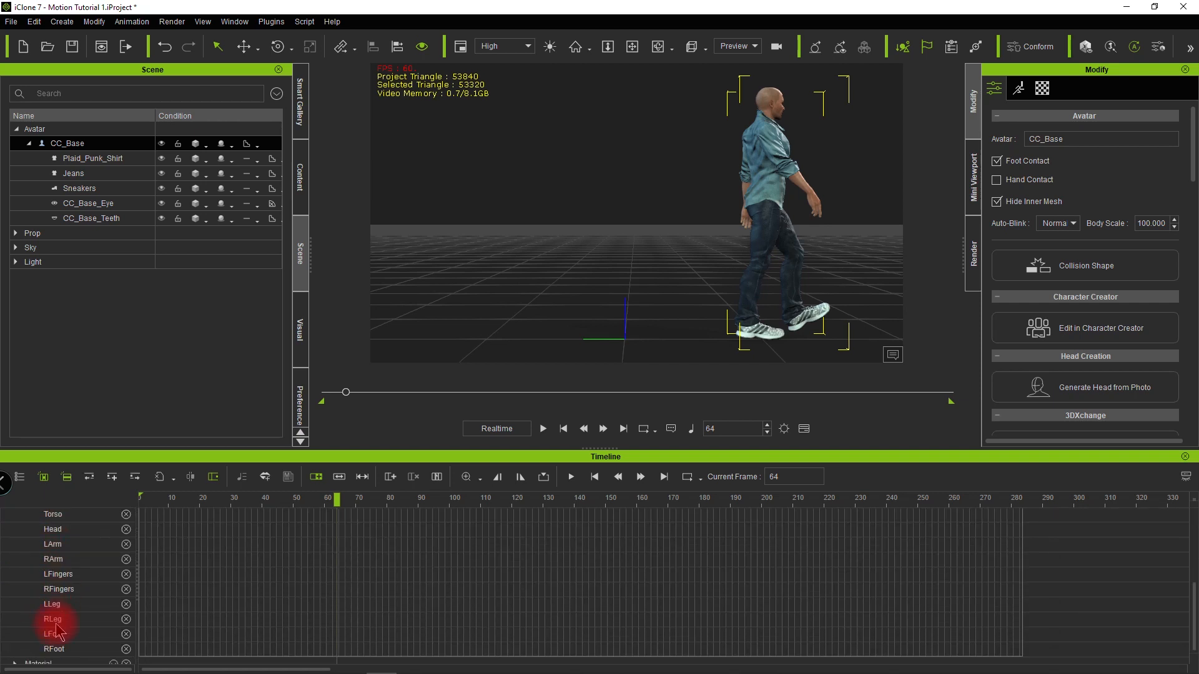
scroll(61, 624, up, 2)
scroll(60, 624, down, 1)
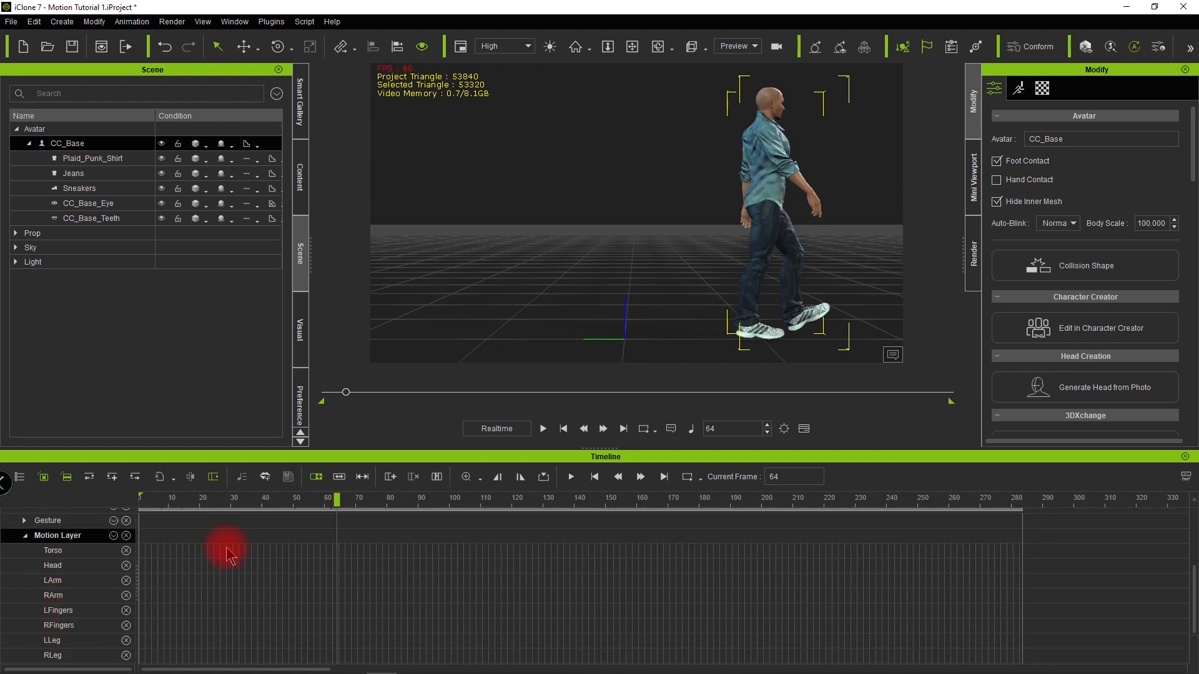
Step: At frame 7, use Edit Motion Layer in IK Mode to rotate the avatar's right foot flatter towards the ground
click(215, 511)
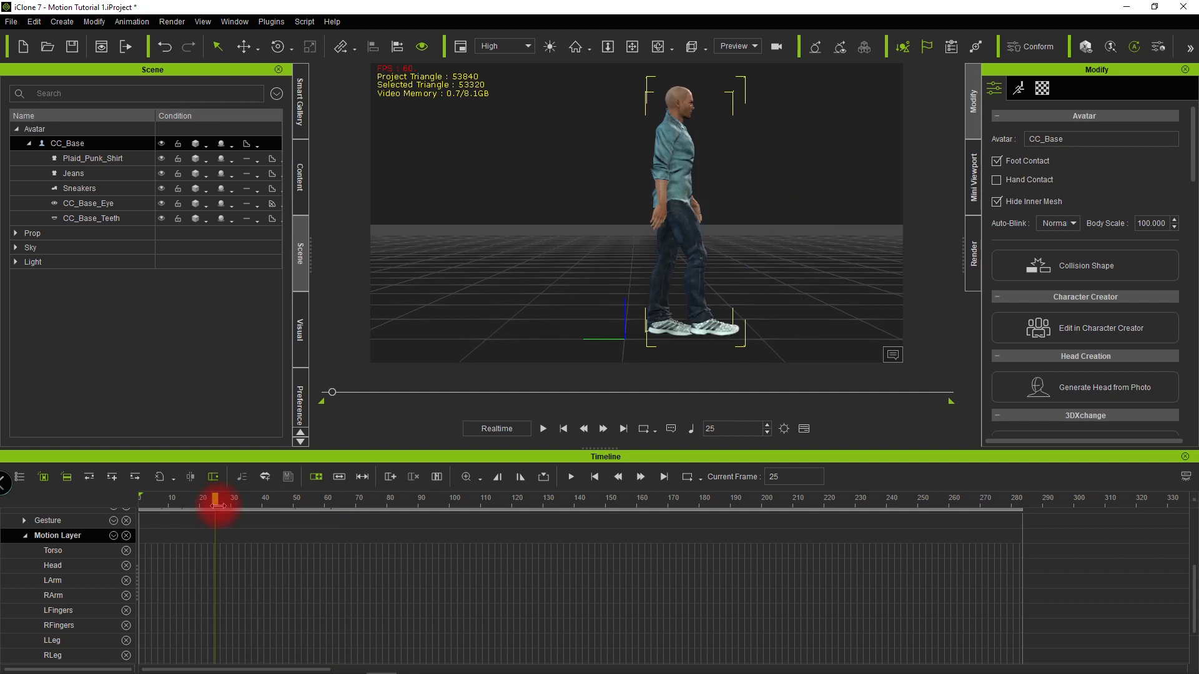
drag(215, 504, 157, 521)
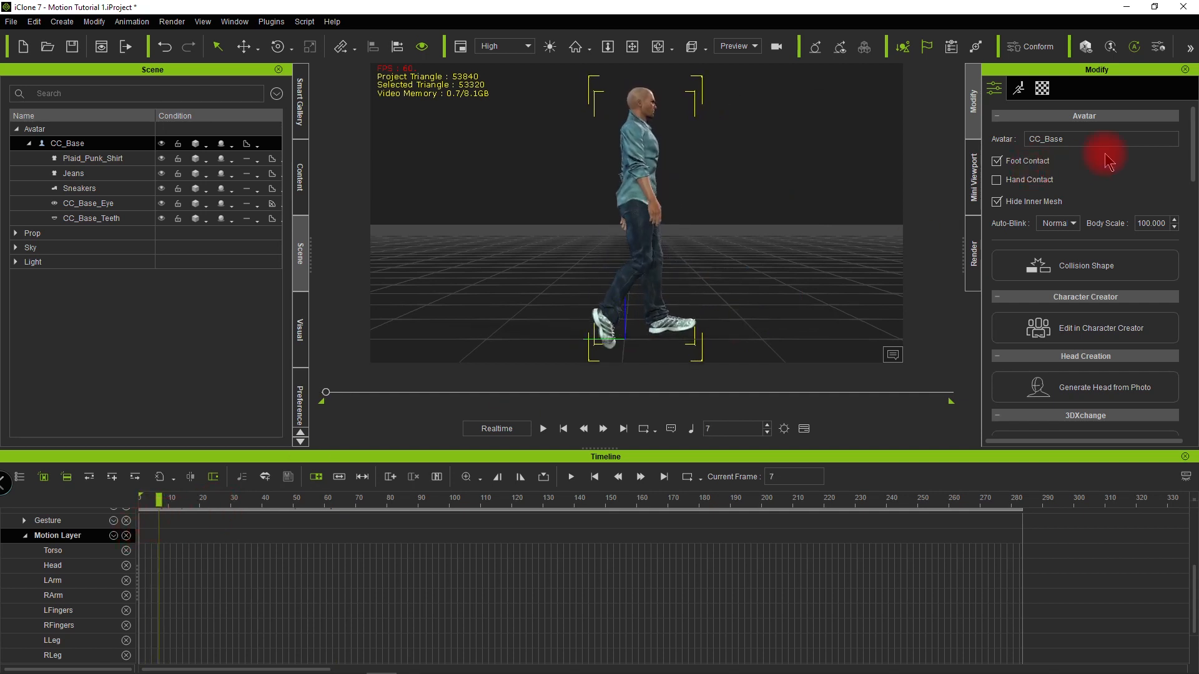
click(1019, 88)
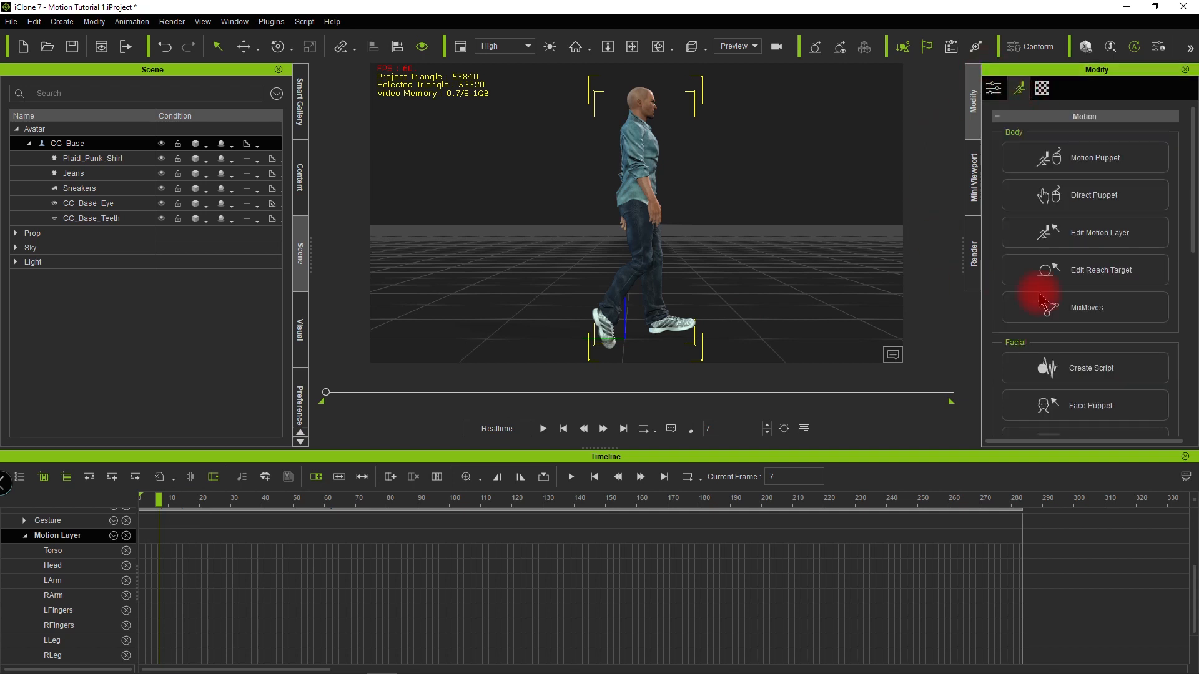
click(1016, 232)
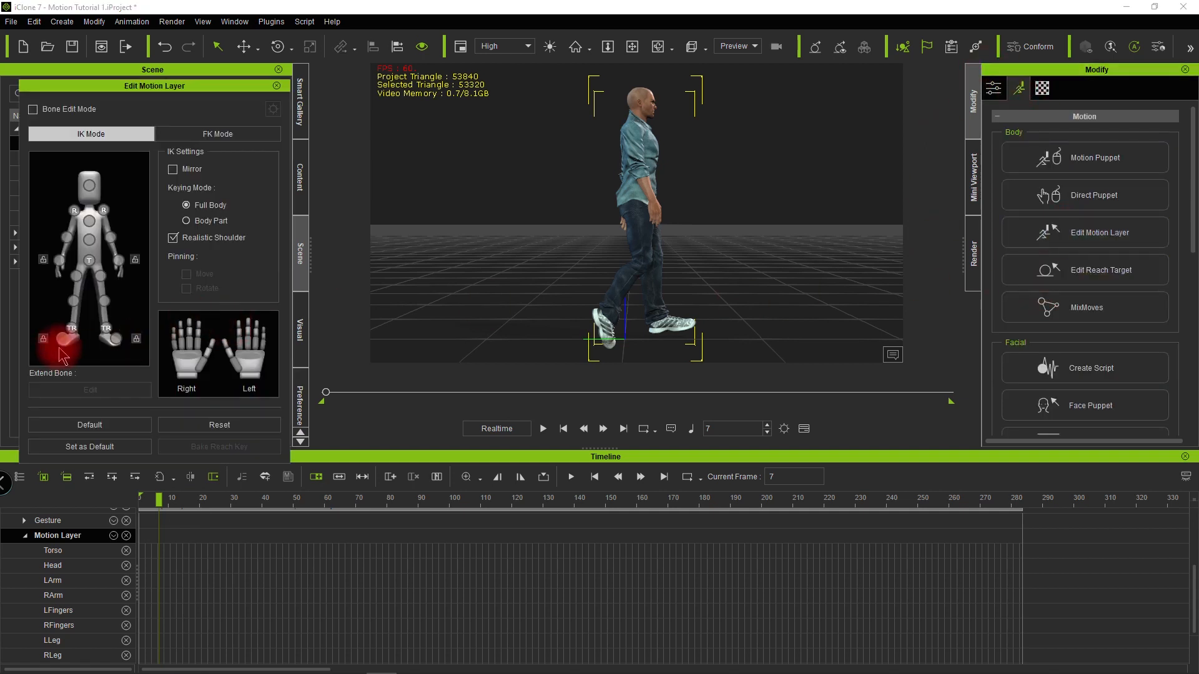
click(71, 334)
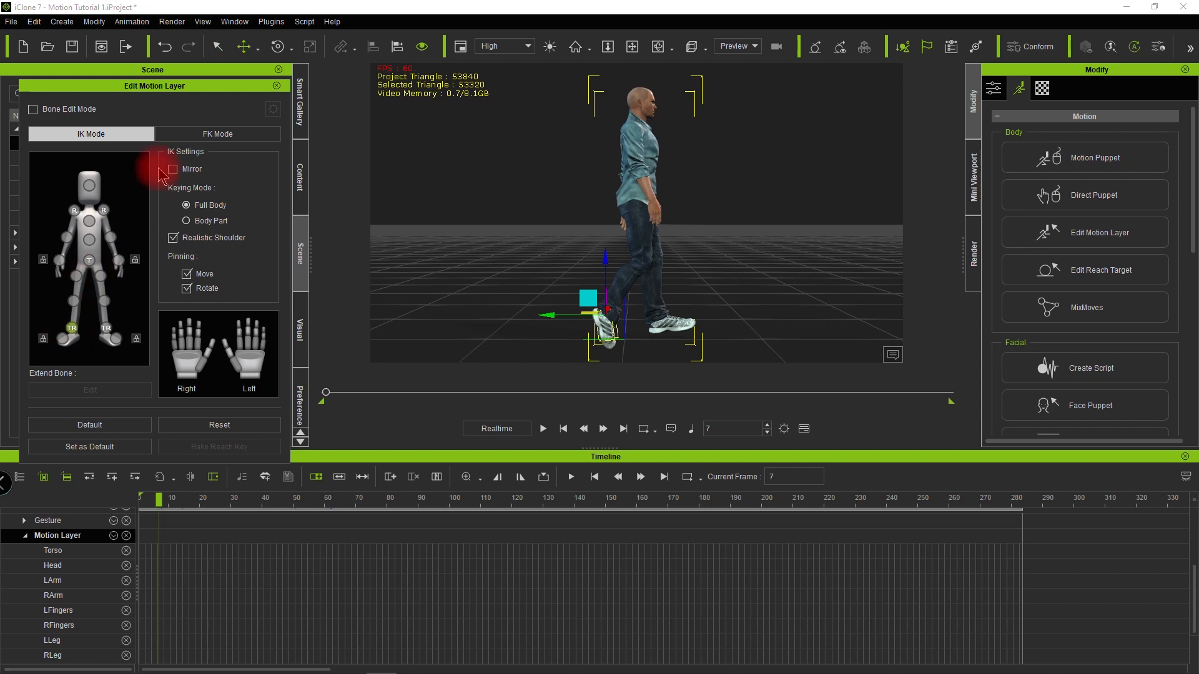
click(279, 46)
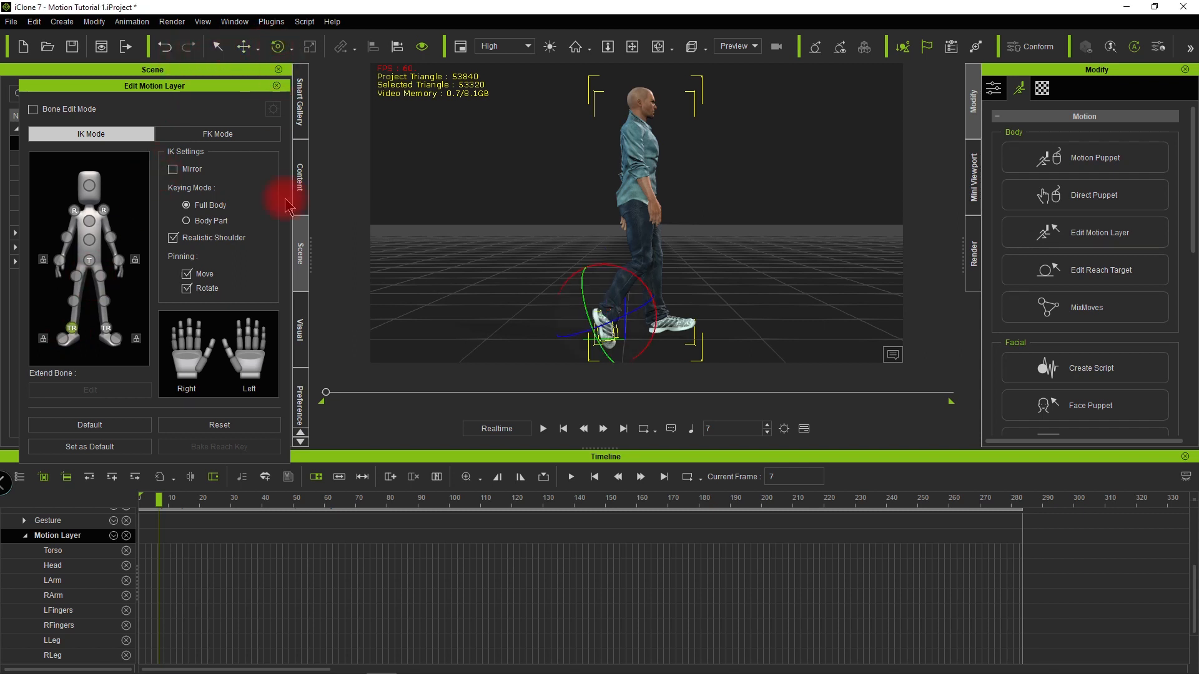
drag(630, 272, 605, 263)
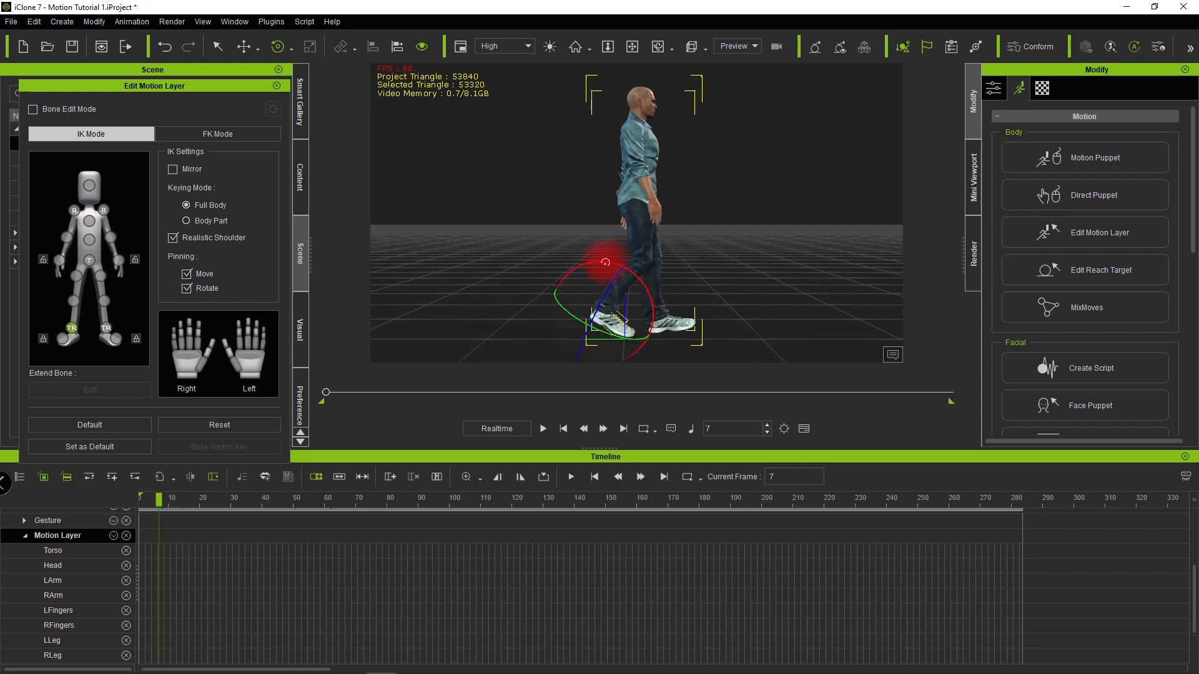
Step: Step back and forth through the frames around the frame 7 key to examine the right foot's pose
key(Left)
key(Left)
key(Left)
key(Left)
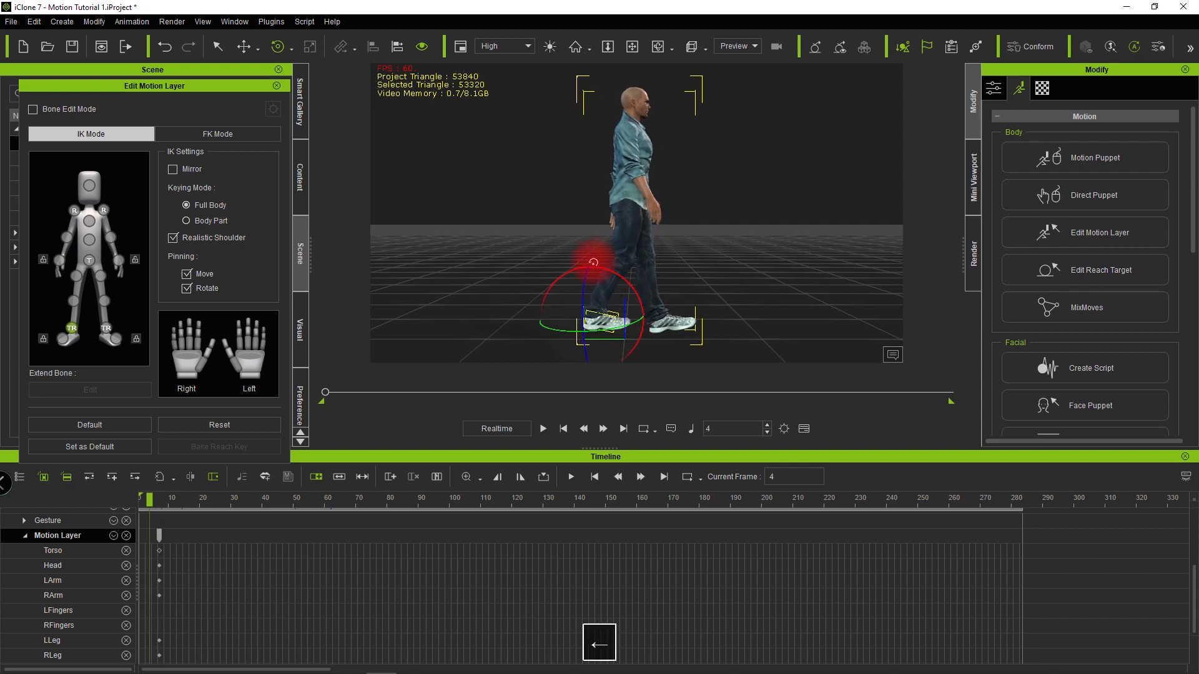
key(Right)
key(Right)
key(Right)
key(Right)
key(Right)
key(Right)
key(Right)
key(Right)
key(Right)
key(Right)
key(Right)
key(Right)
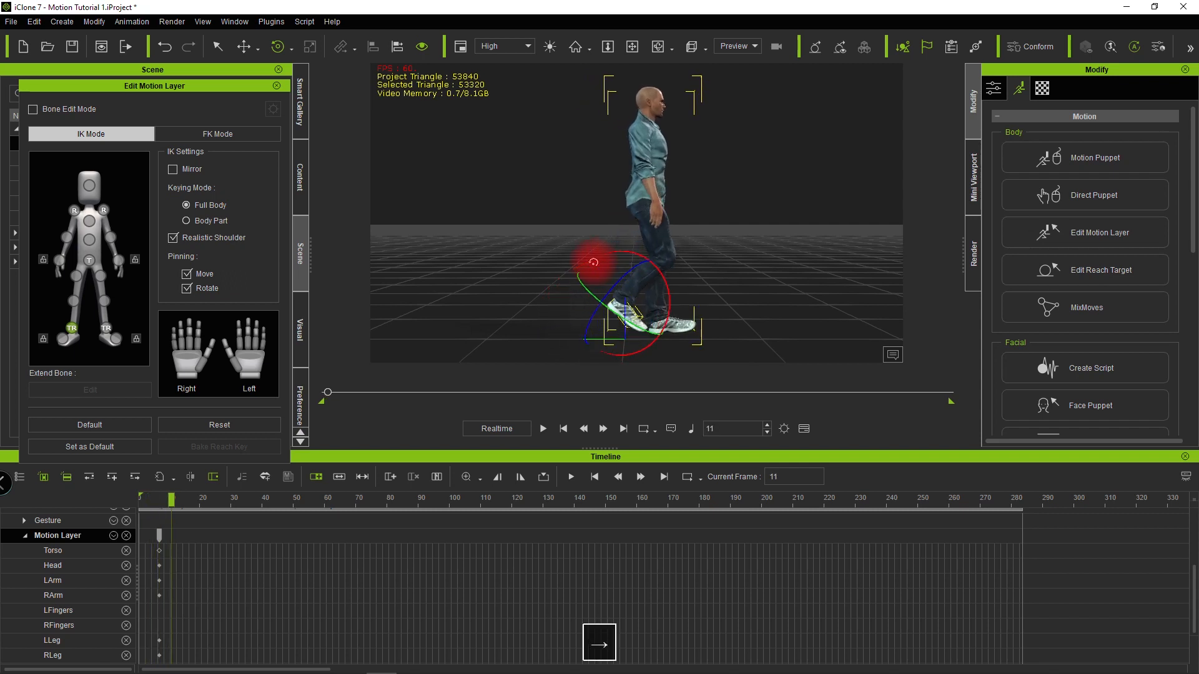
key(Left)
key(Left)
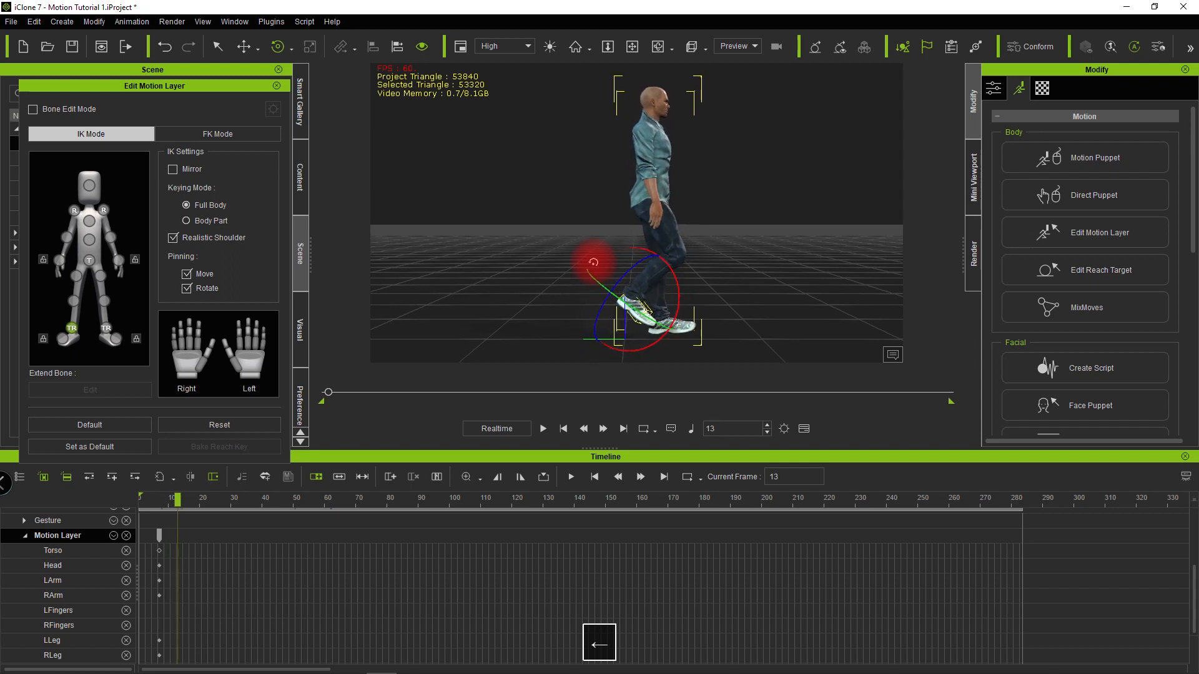
Step: At frame 1, rotate the avatar's right foot flat onto the ground in IK Mode
key(Left)
key(Left)
key(Left)
key(Left)
key(Left)
key(Left)
key(Left)
key(Left)
key(Left)
key(Left)
key(Left)
key(Left)
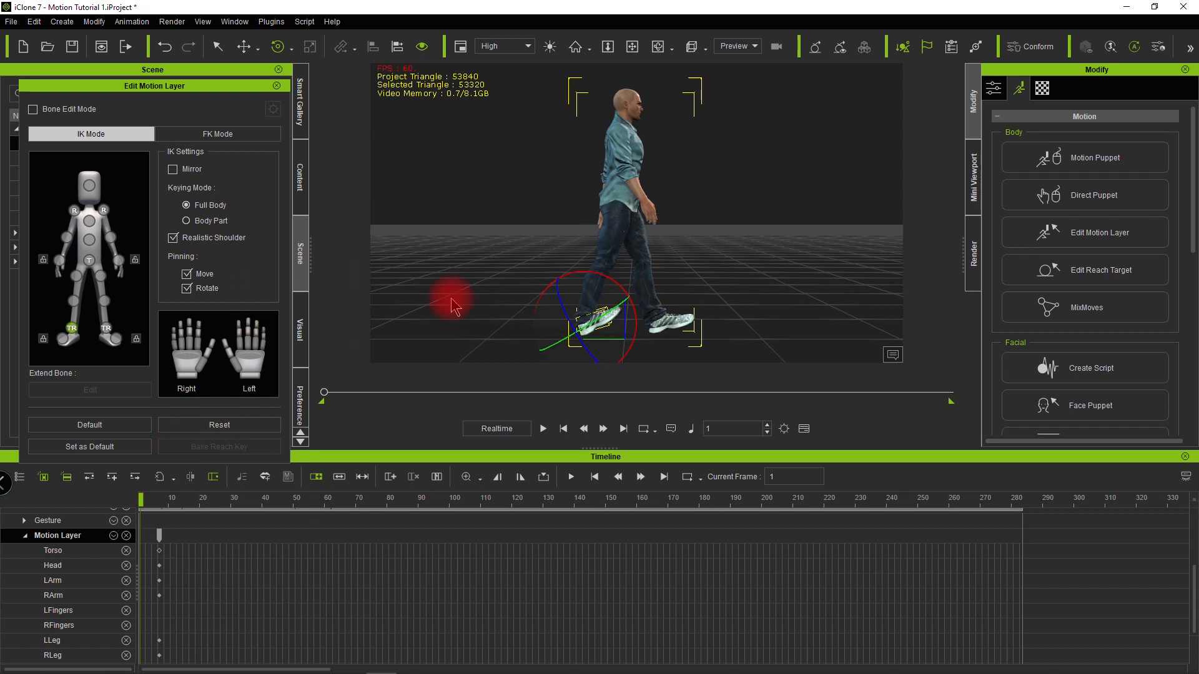
drag(622, 289, 645, 308)
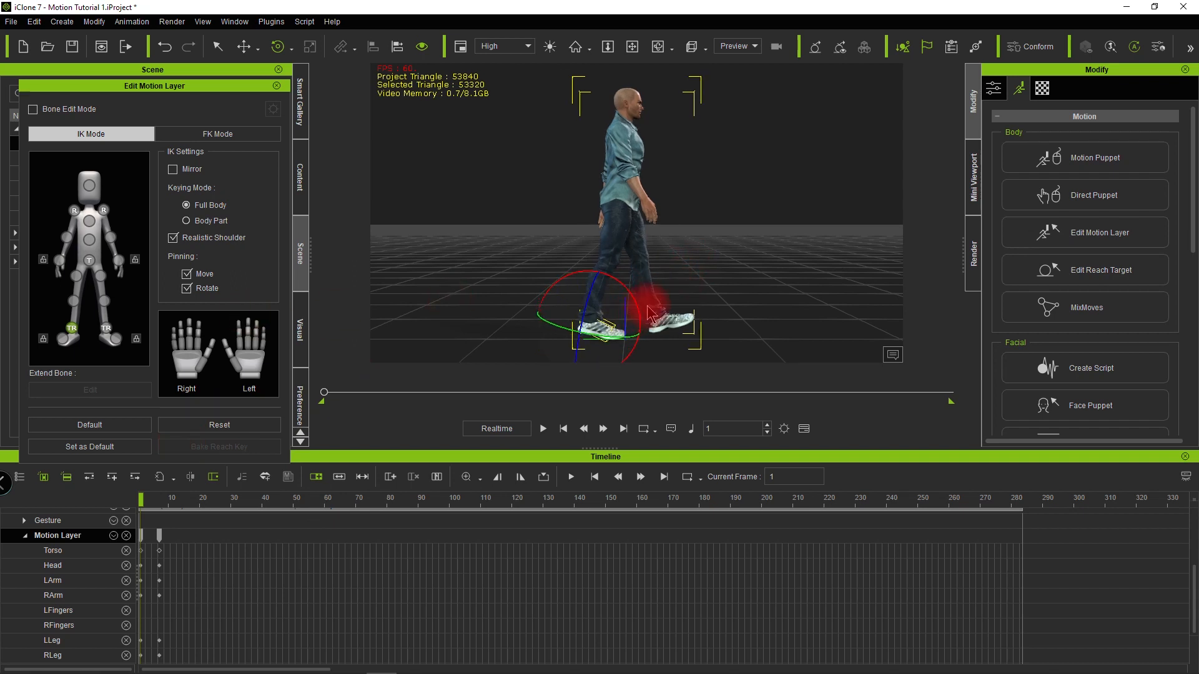
Step: Undo the last two foot rotation edits and close the Edit Motion Layer settings
key(ctrl+z)
key(ctrl+z)
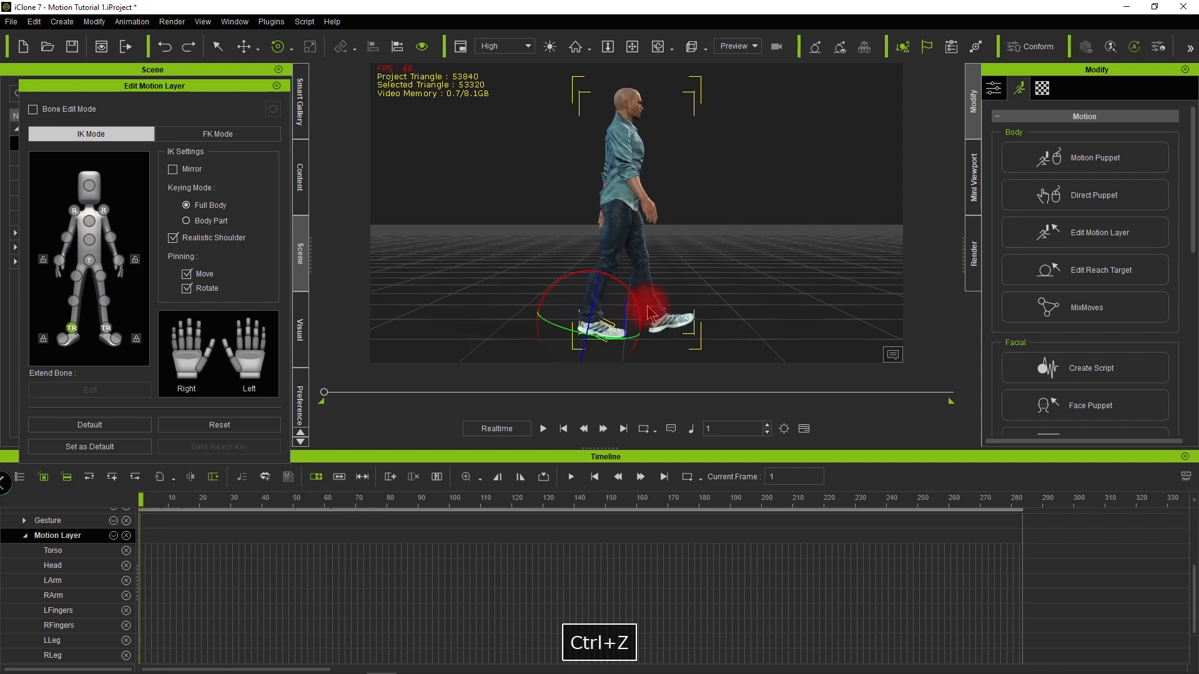
click(276, 86)
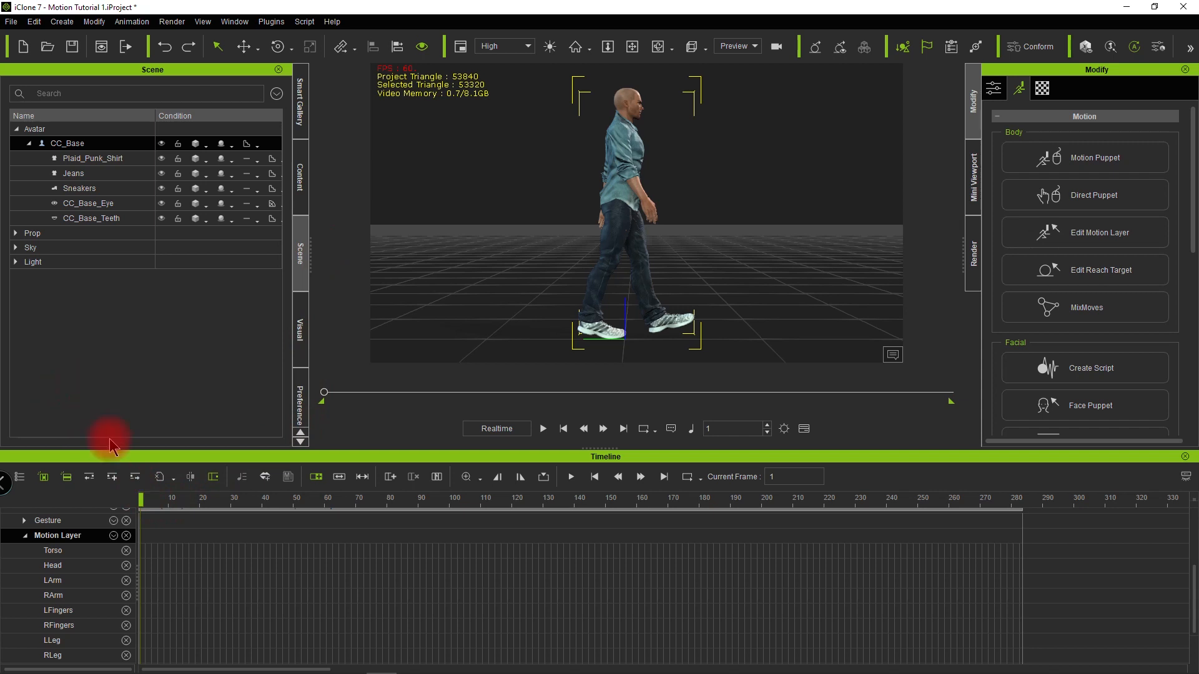
Step: Sample the avatar's Walk clip into motion layer keys using Sample All Parts - Optimized and look through the body part tracks
scroll(216, 524, up, 1)
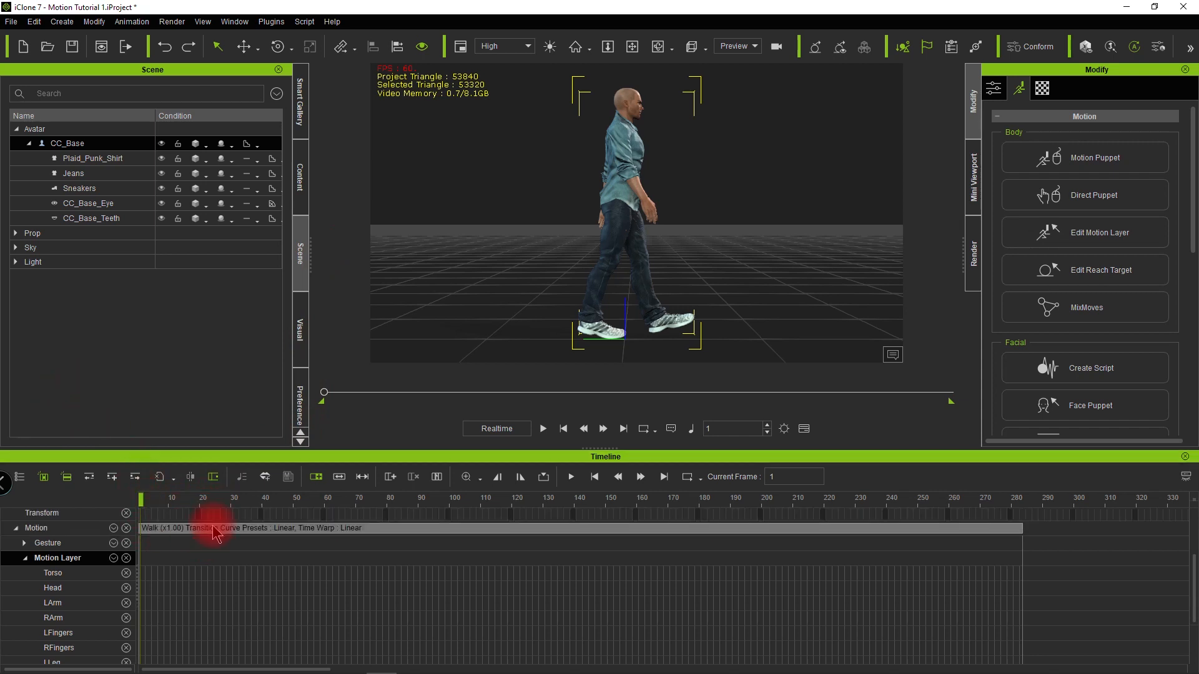
click(229, 531)
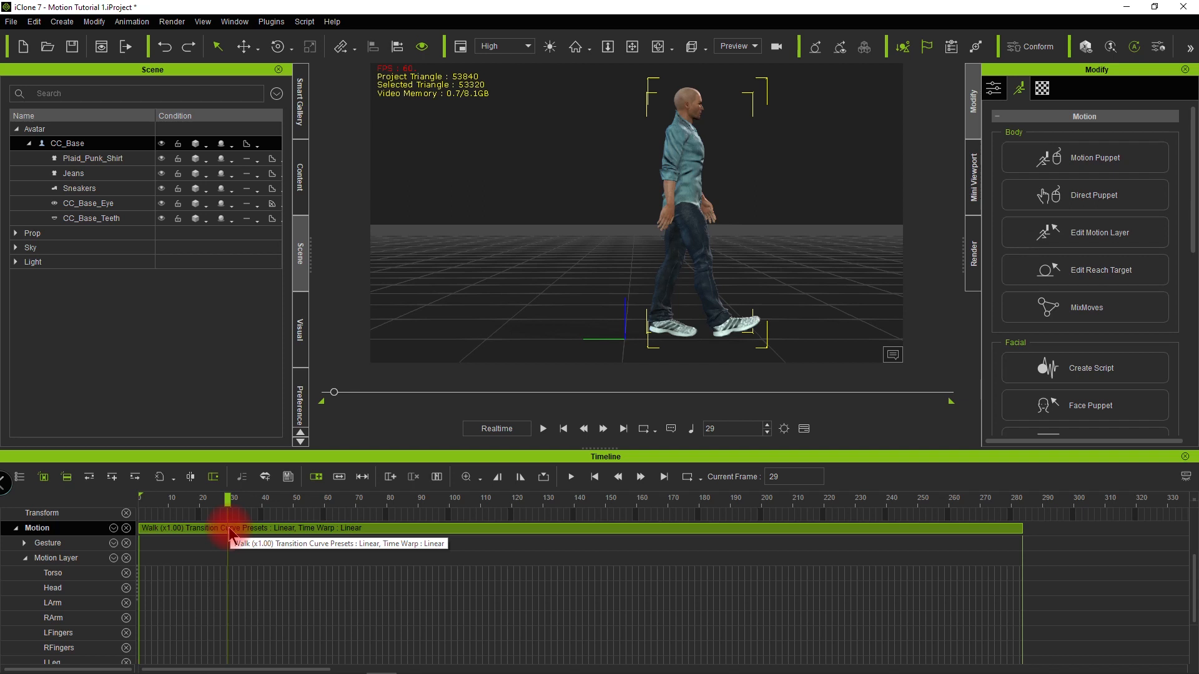
right_click(231, 535)
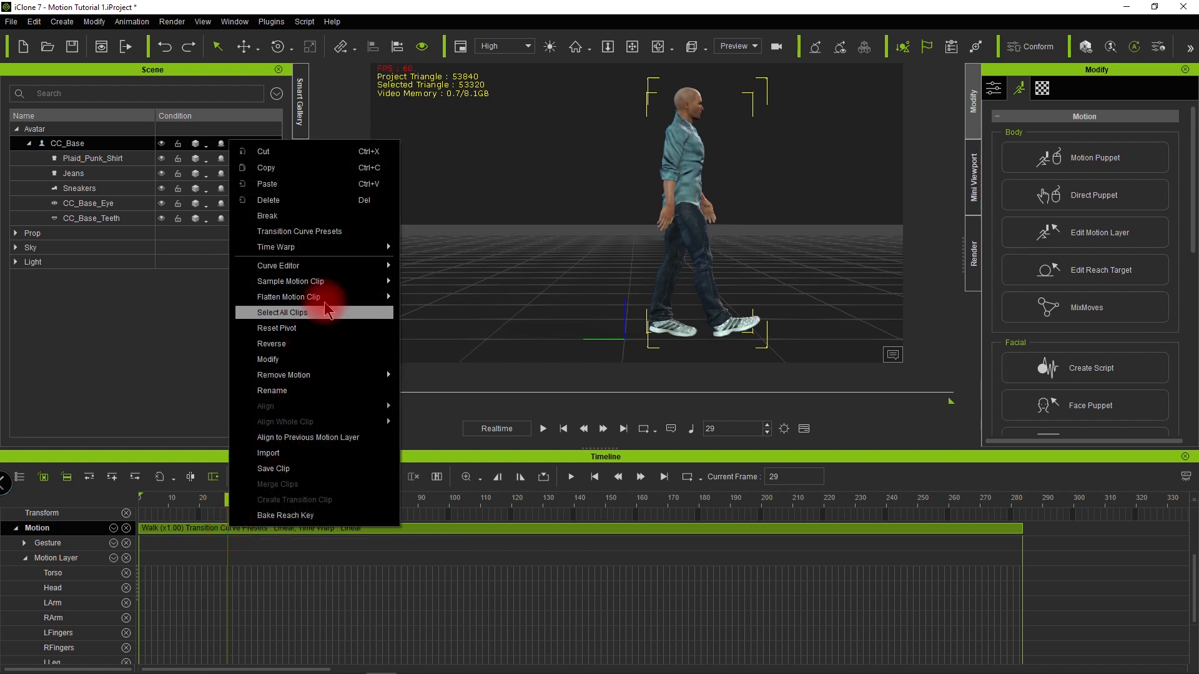
mouse_move(328, 285)
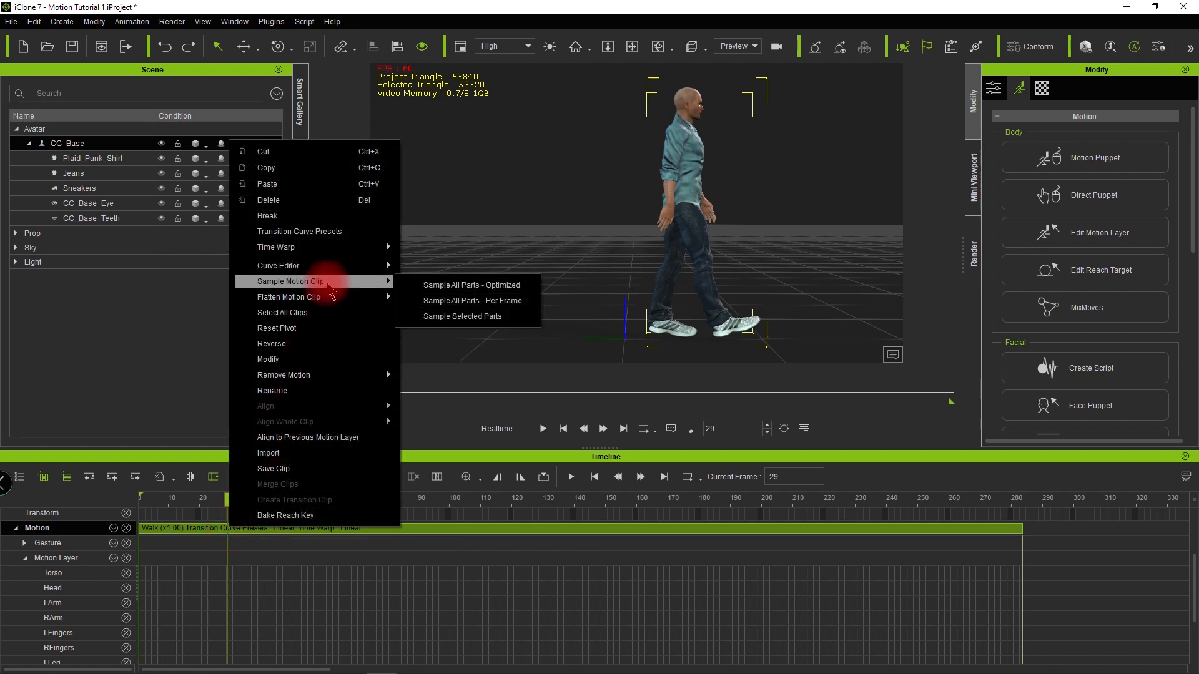
click(455, 290)
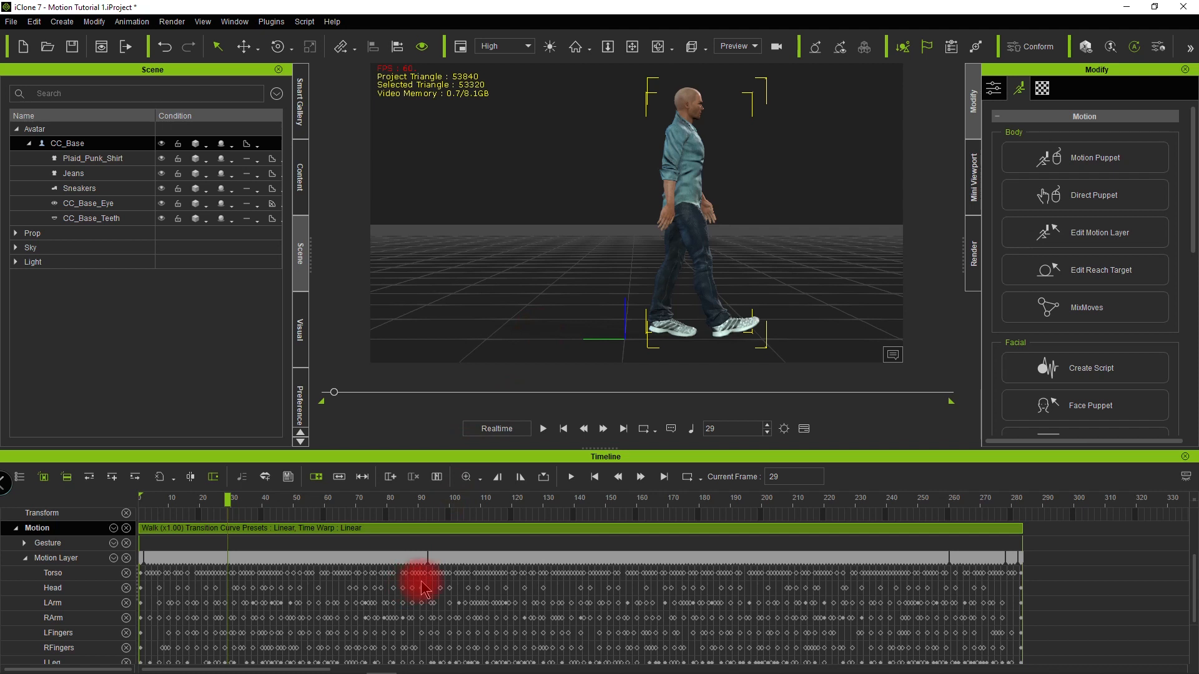
scroll(420, 575, down, 3)
scroll(424, 587, up, 1)
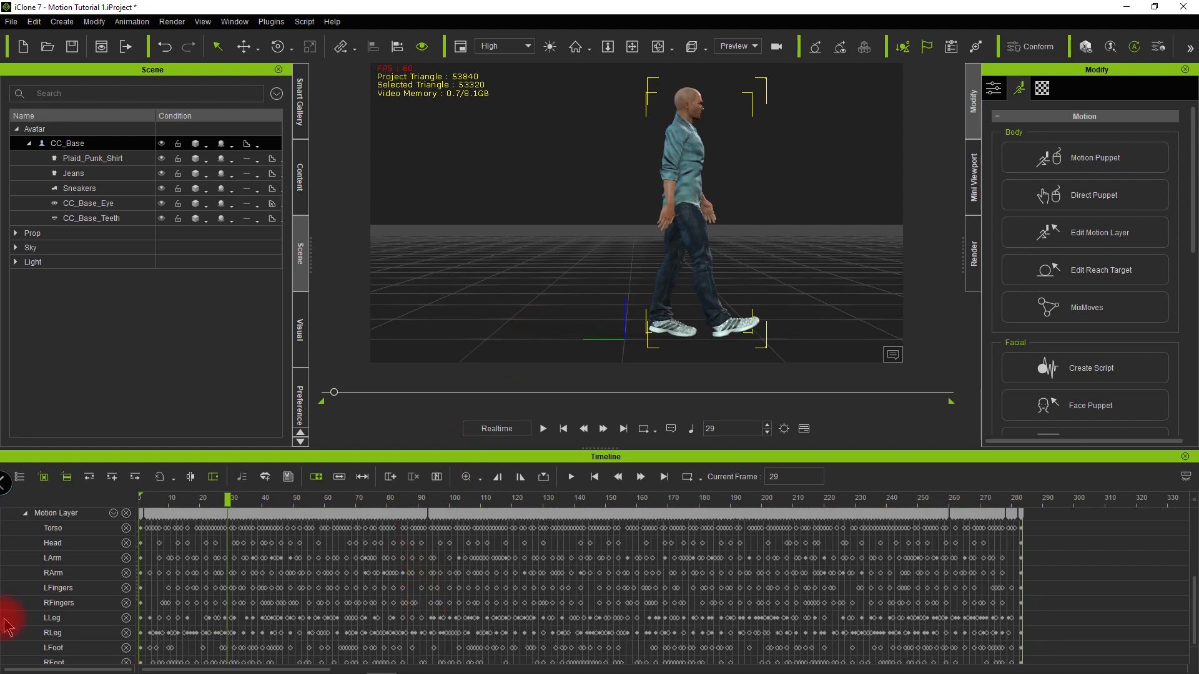
scroll(96, 648, down, 1)
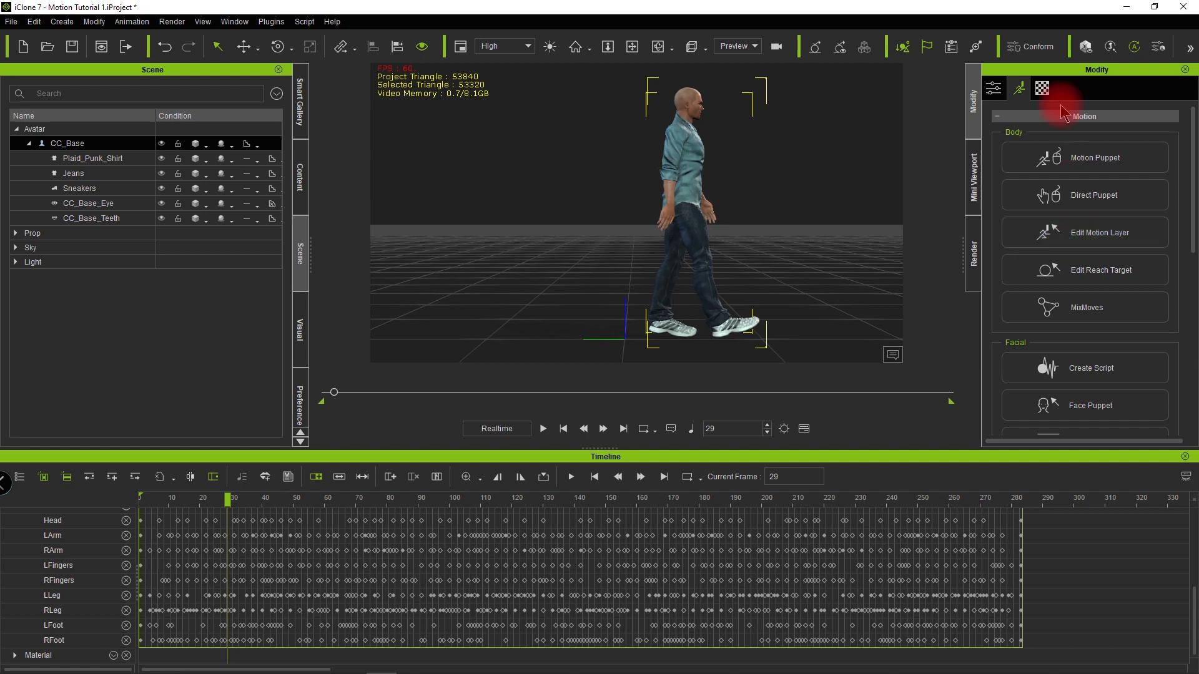
Step: Show the avatar's general attributes in place of its motion tools
click(993, 89)
click(287, 574)
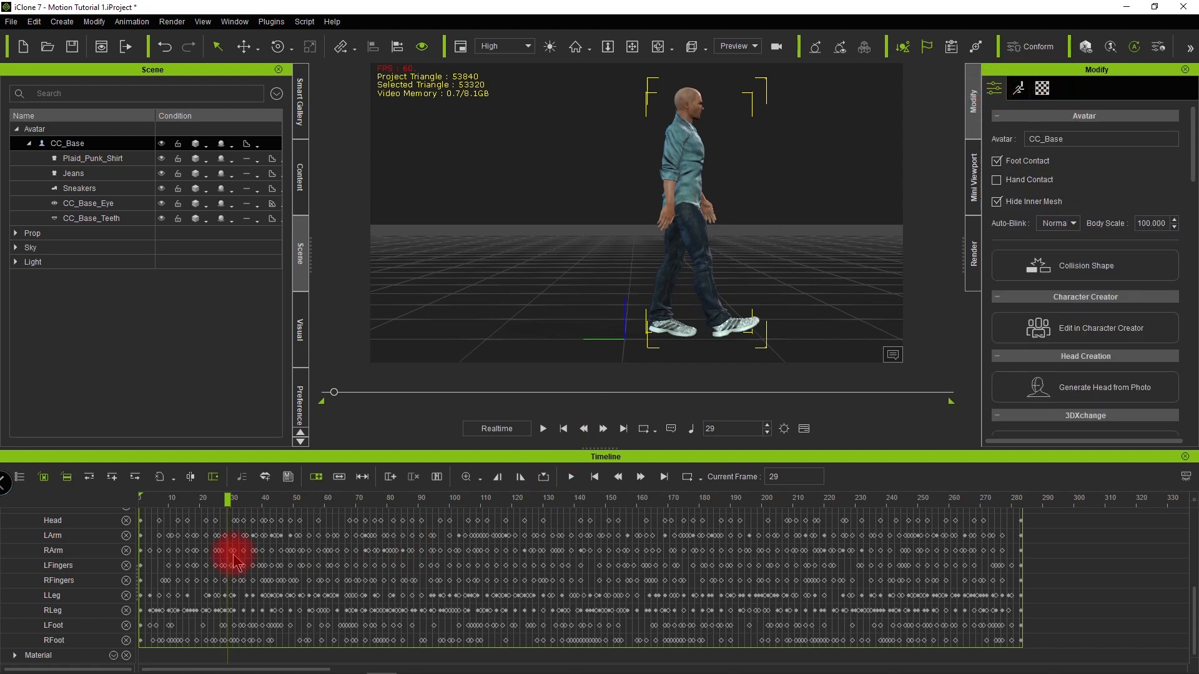
scroll(266, 565, up, 3)
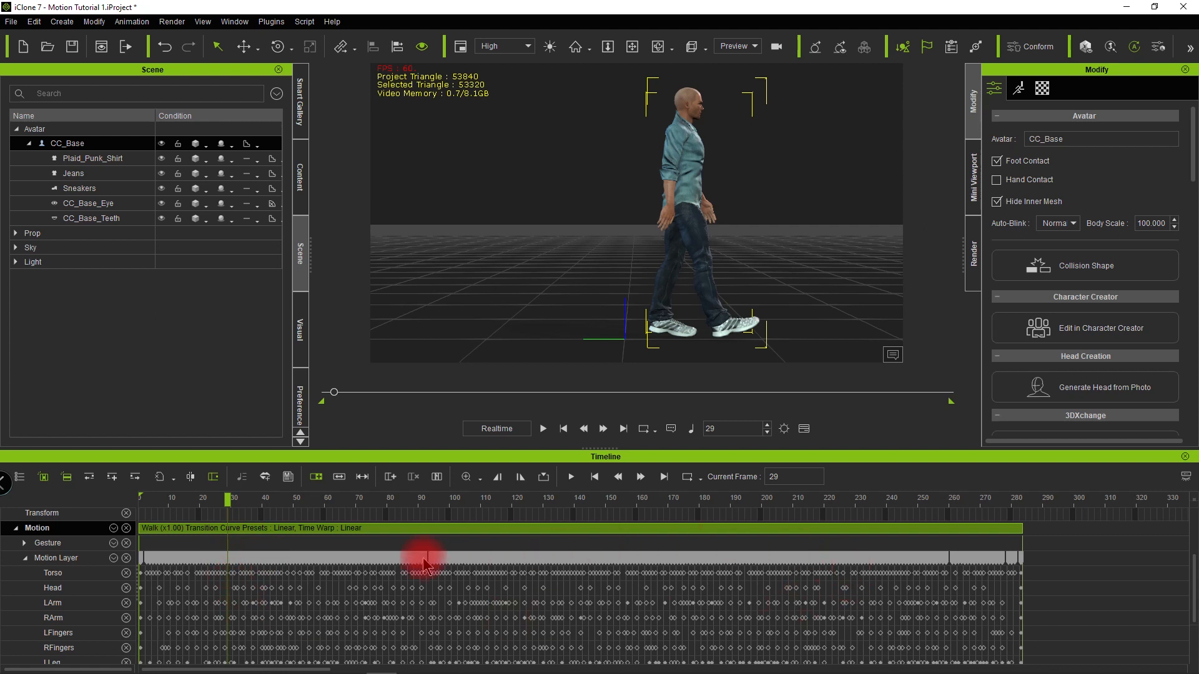
Step: Select the sampled Walk clip, open the Curve Editor and place its window above the timeline
click(409, 534)
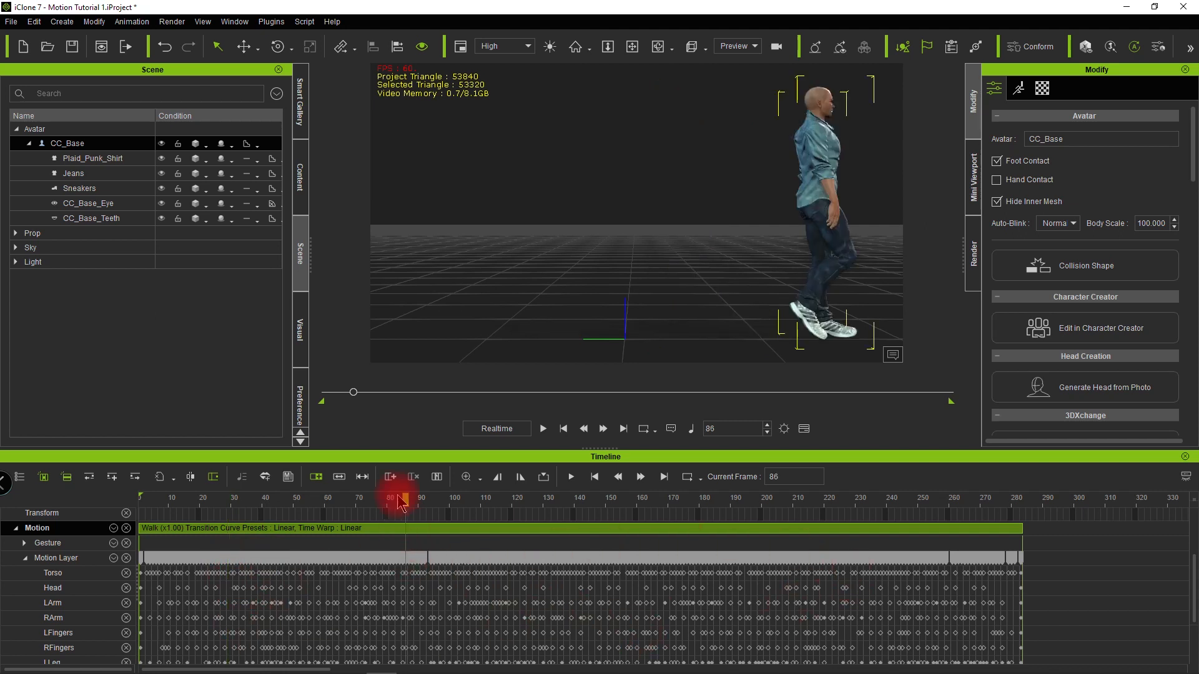
click(270, 21)
mouse_move(331, 42)
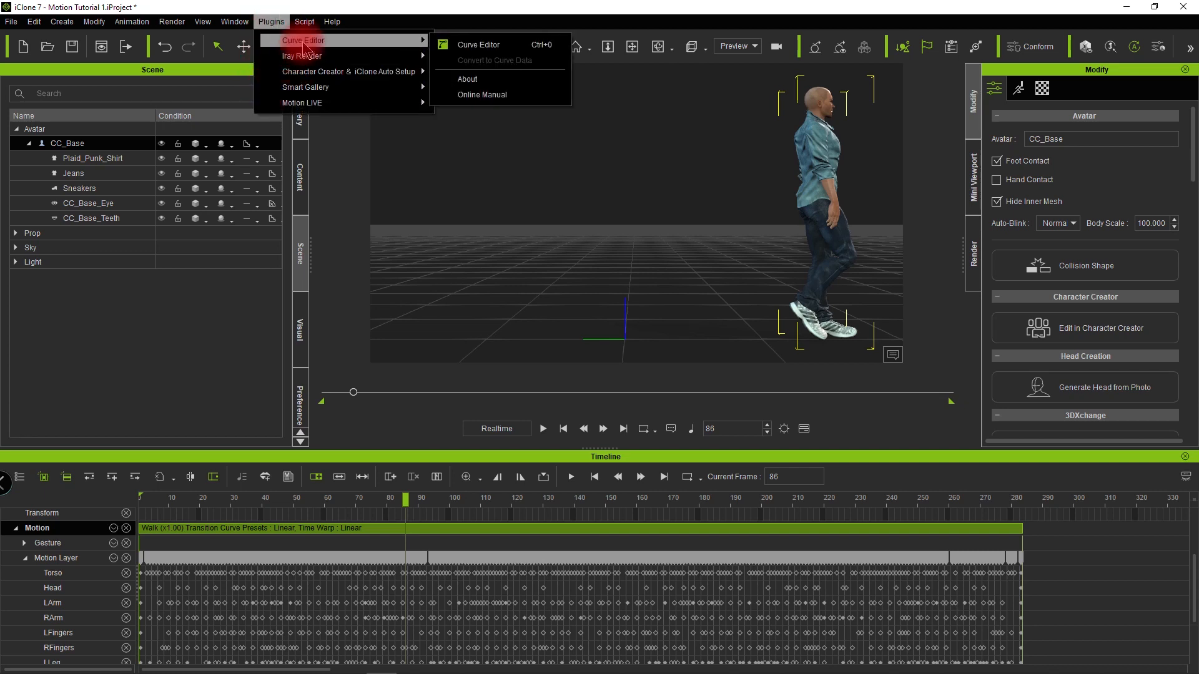
click(461, 41)
drag(497, 396, 367, 141)
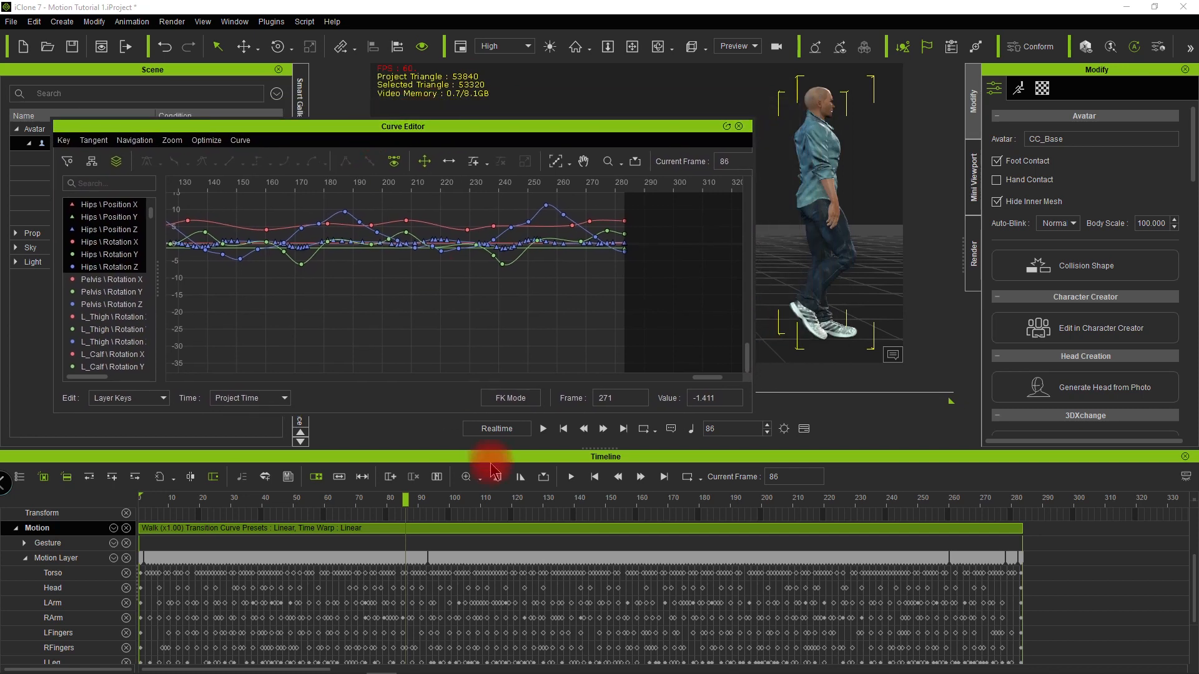
right_click(515, 534)
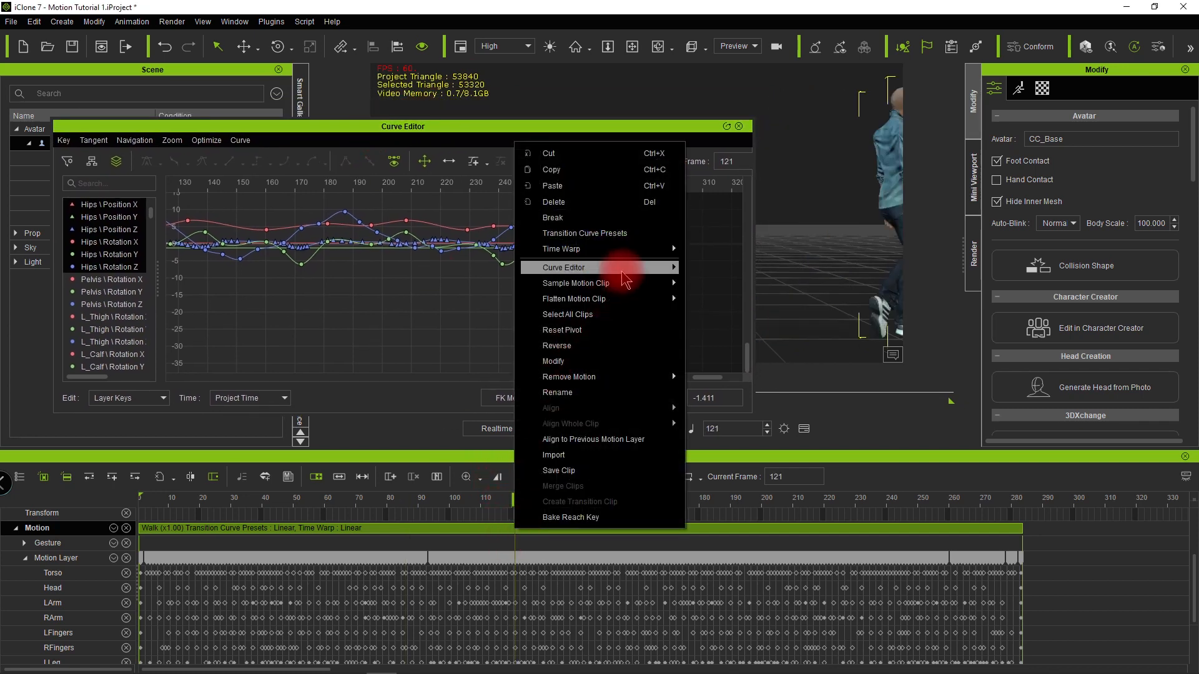
mouse_move(610, 267)
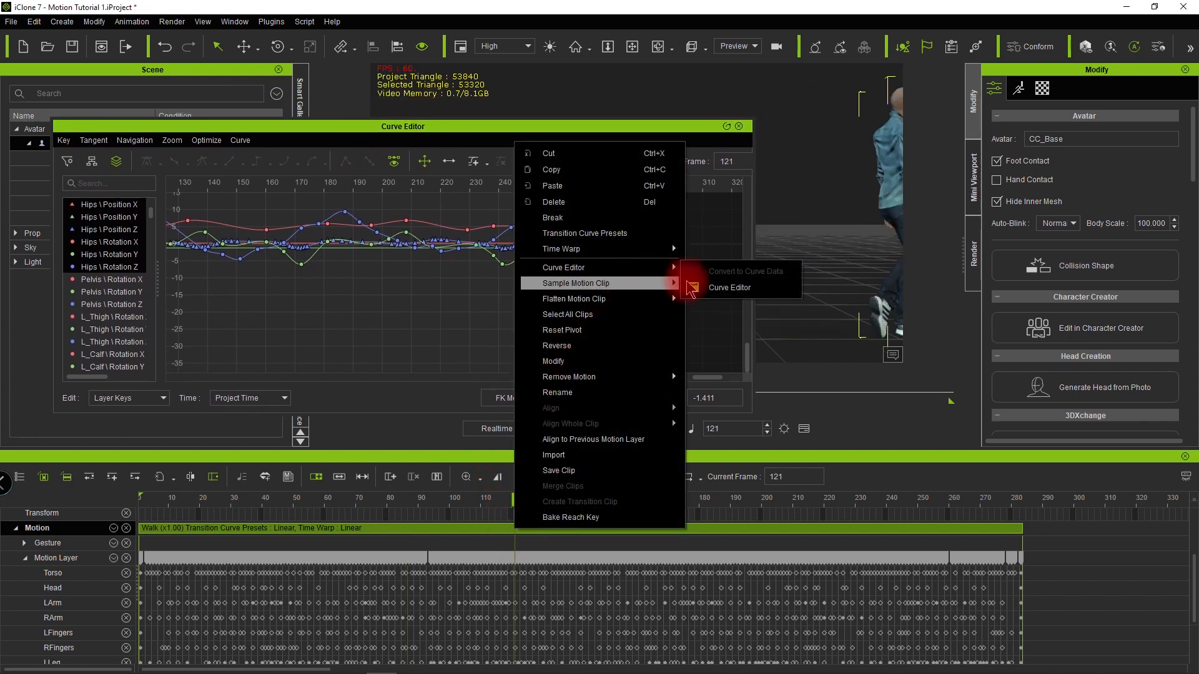
click(384, 527)
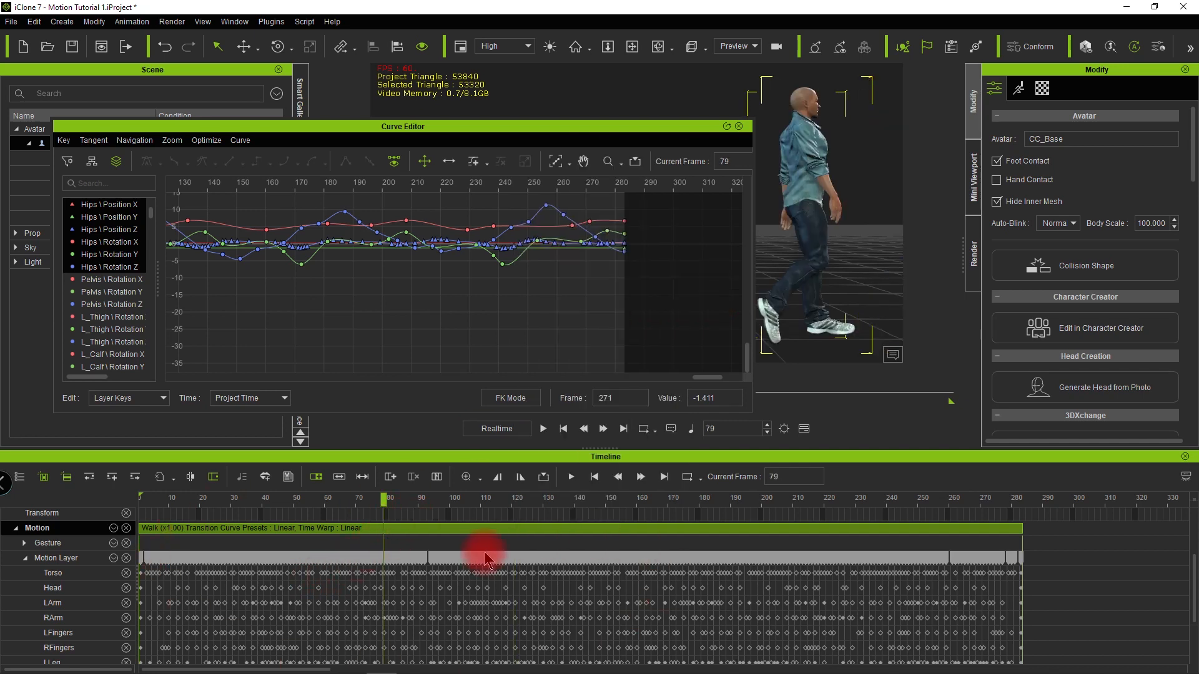
Step: Move the Curve Editor below the viewport and return the timeline to frame 1
drag(497, 125, 728, 389)
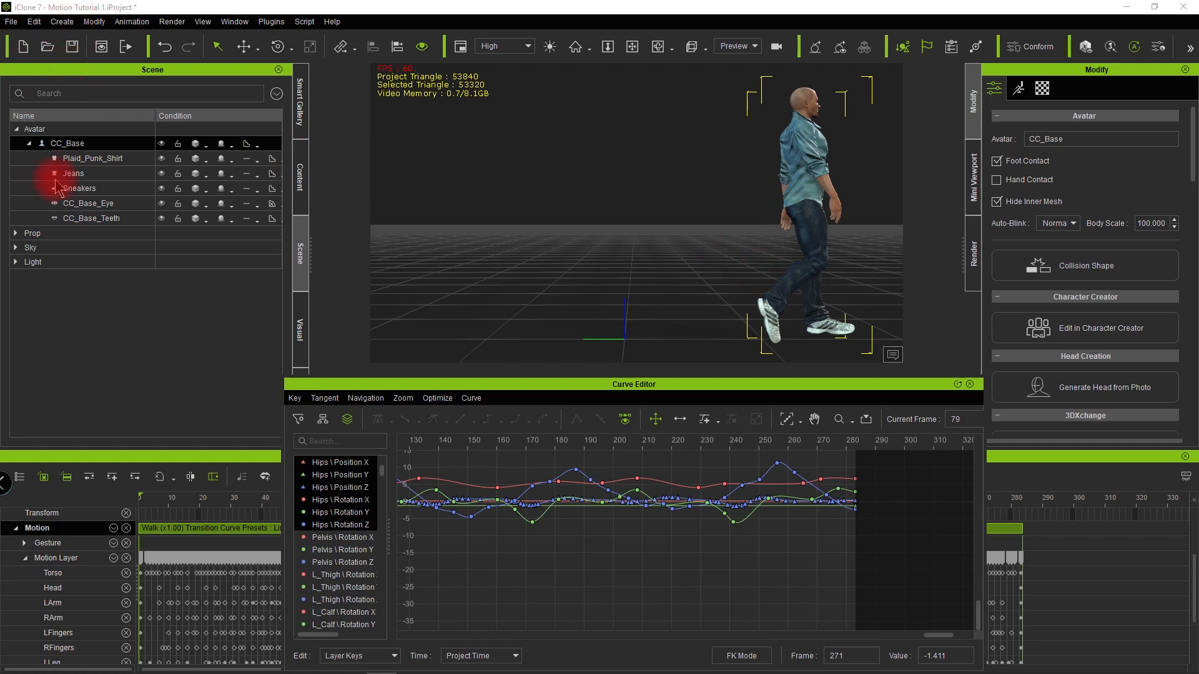
click(143, 500)
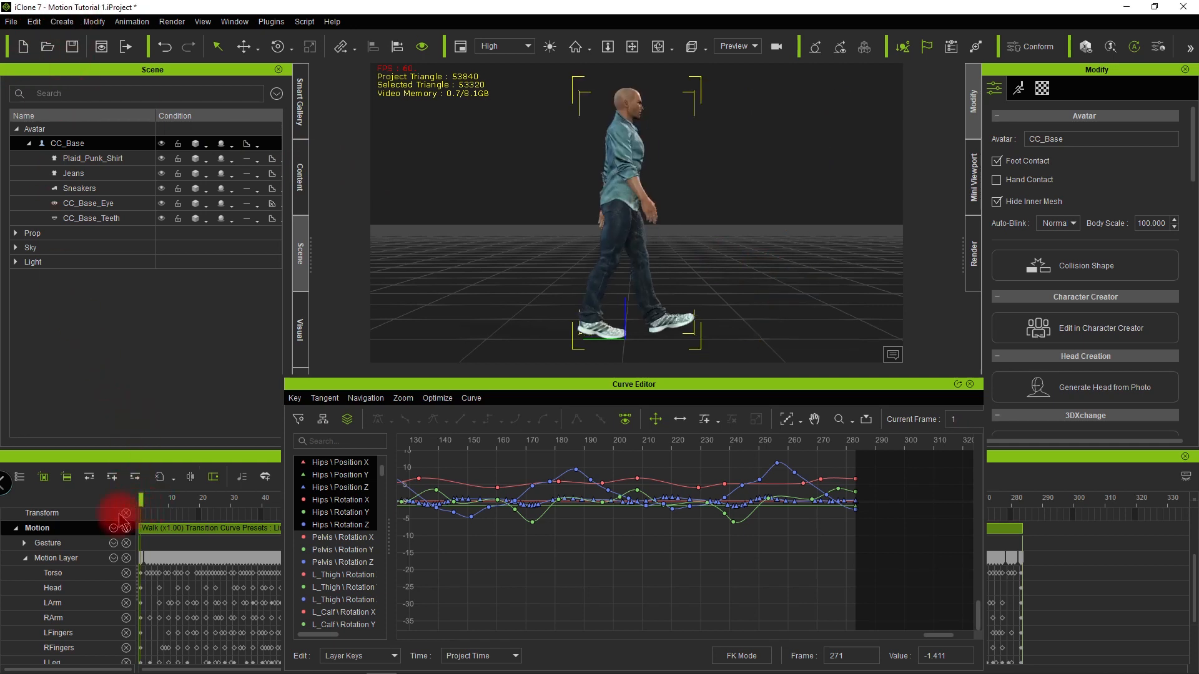
Step: Create a Plane surface as a ground under the avatar
click(63, 22)
mouse_move(93, 55)
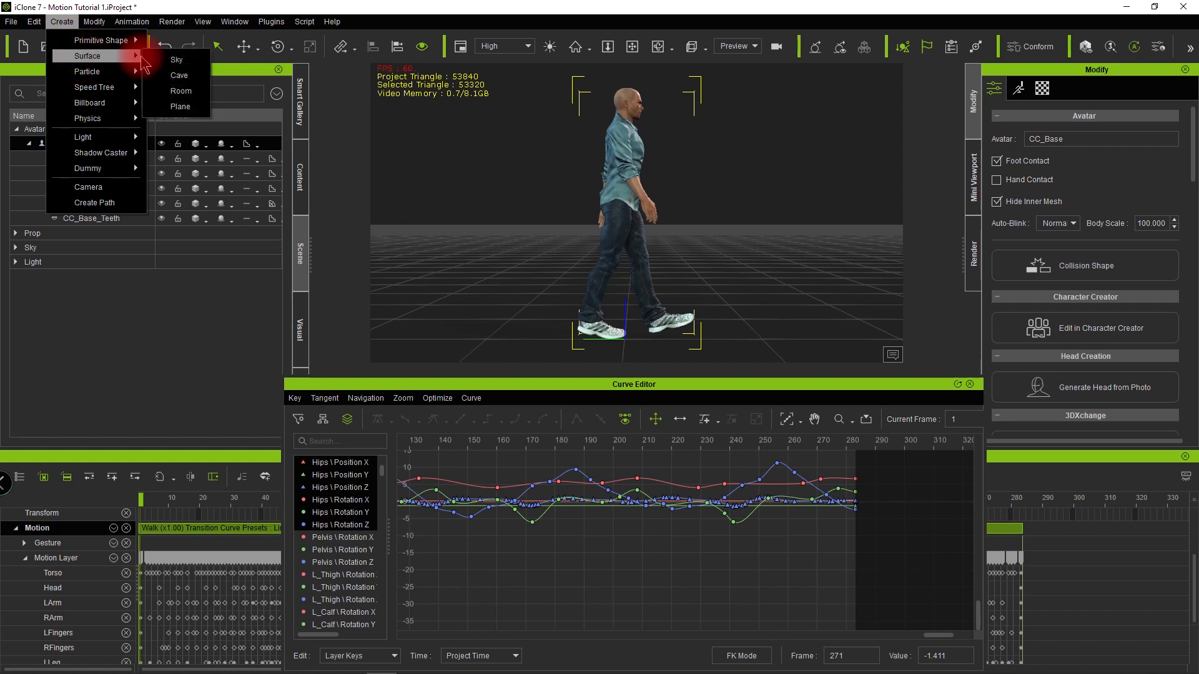
click(181, 107)
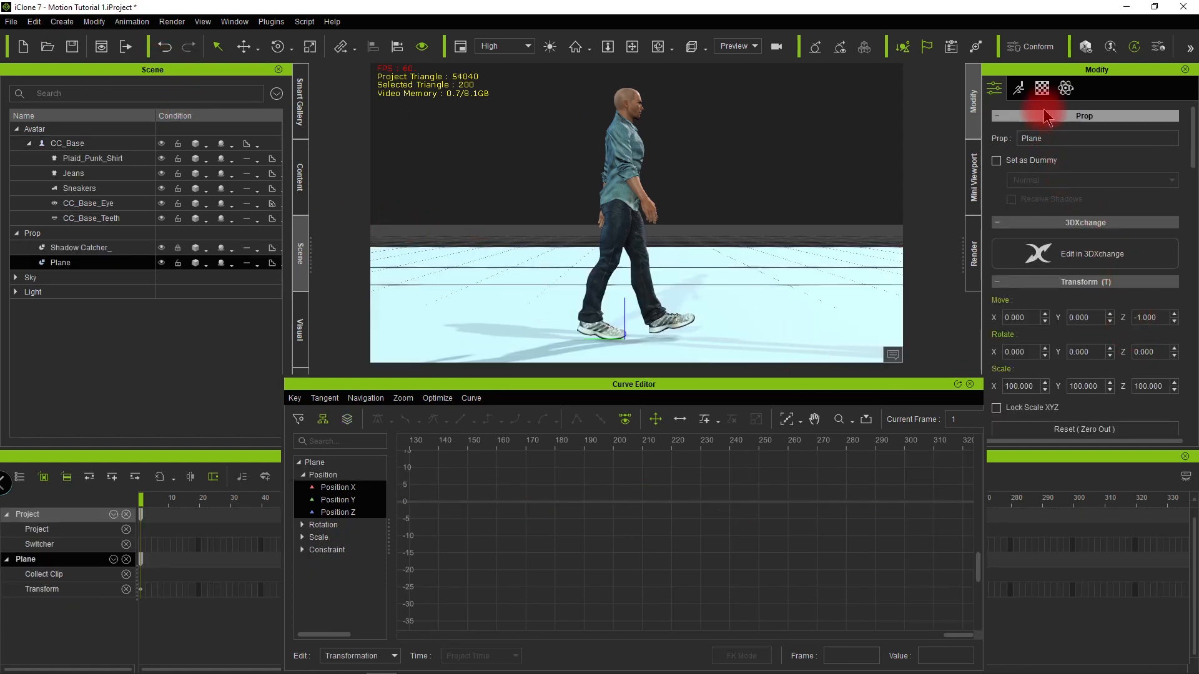
Step: Change the plane's material base colour to a muted green
click(1042, 88)
scroll(1131, 399, down, 1)
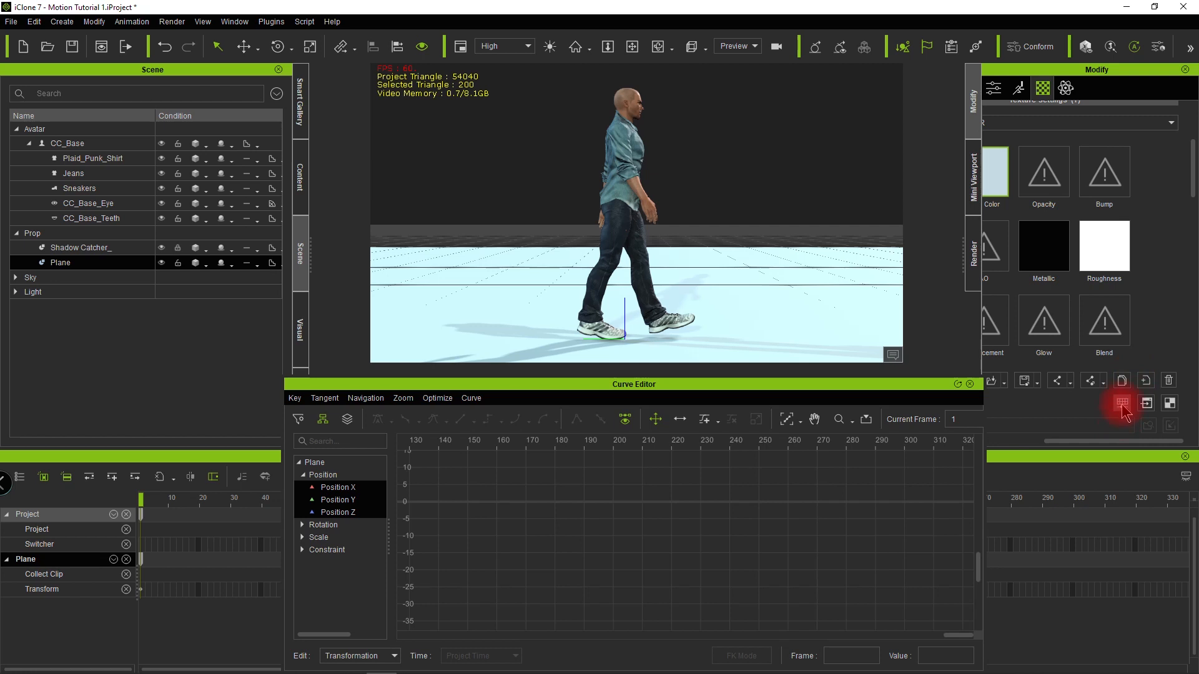
click(1123, 407)
drag(908, 411, 952, 410)
click(909, 255)
drag(908, 256, 878, 255)
click(909, 287)
click(1019, 42)
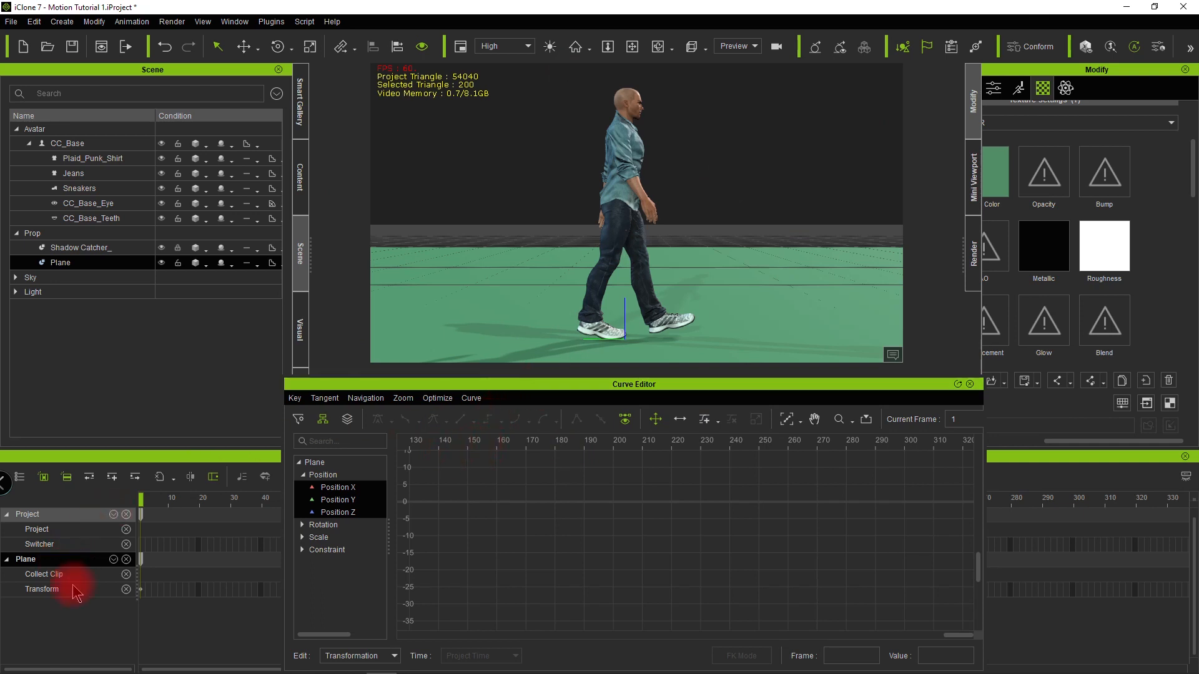
Step: Select the CC_Base avatar and display its R_Foot Rotation X curve from frame 1 onwards in the Curve Editor
click(92, 145)
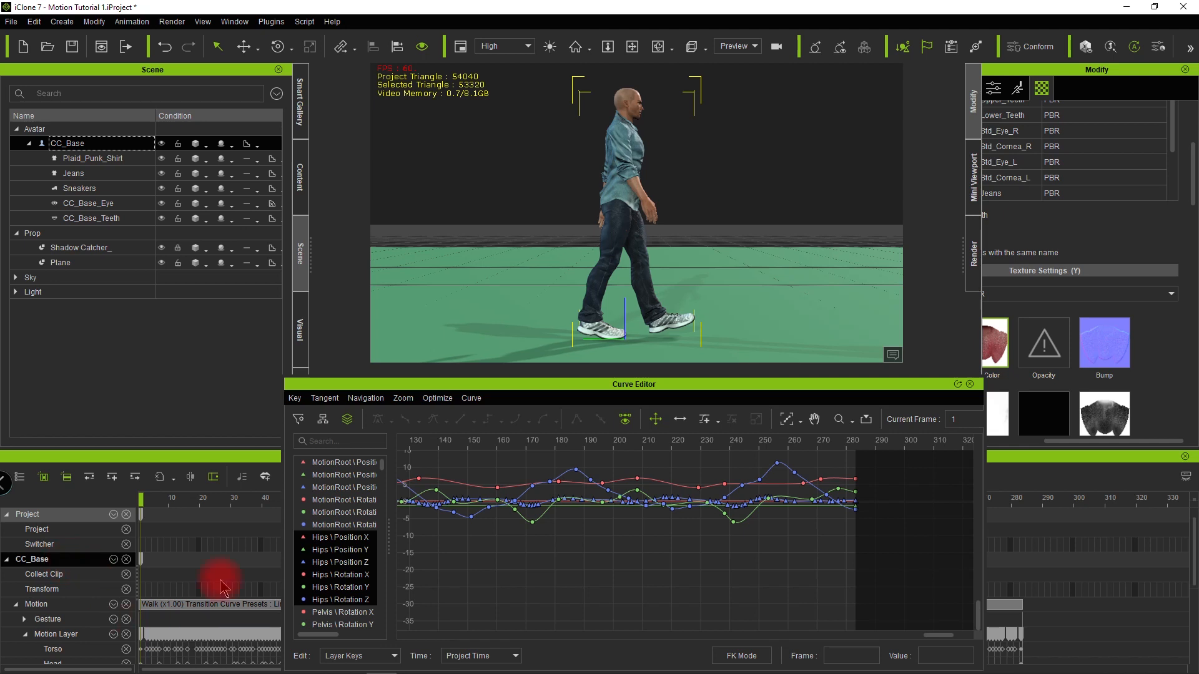
scroll(181, 615, down, 1)
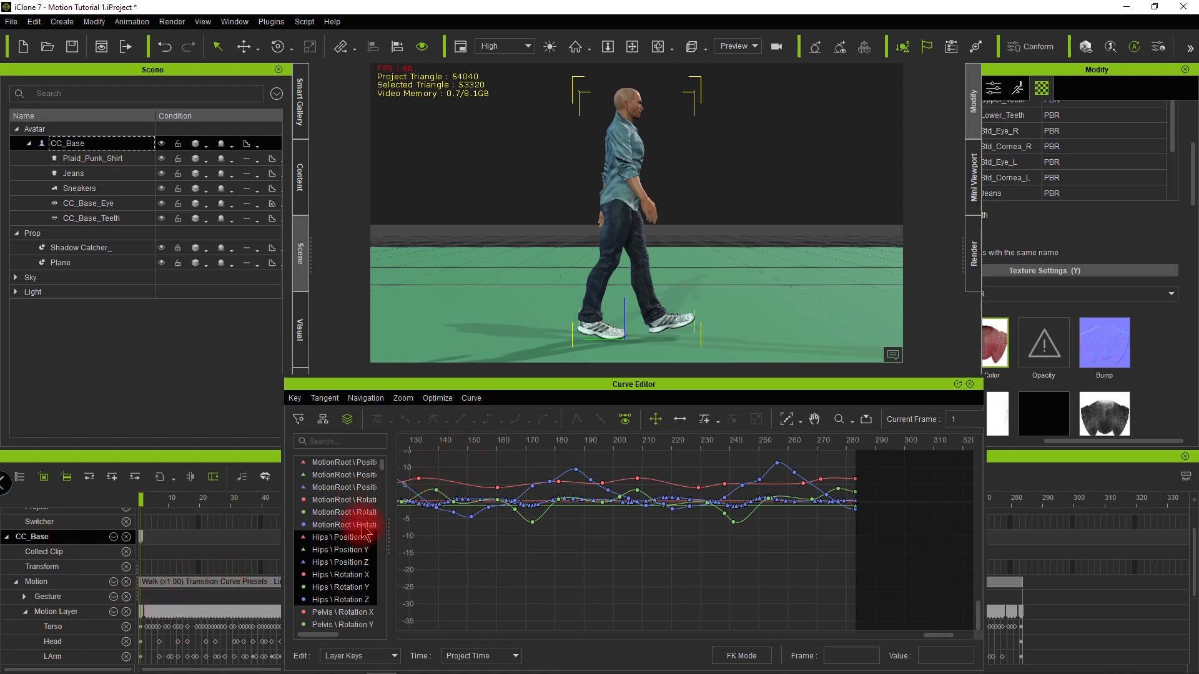
scroll(356, 550, down, 7)
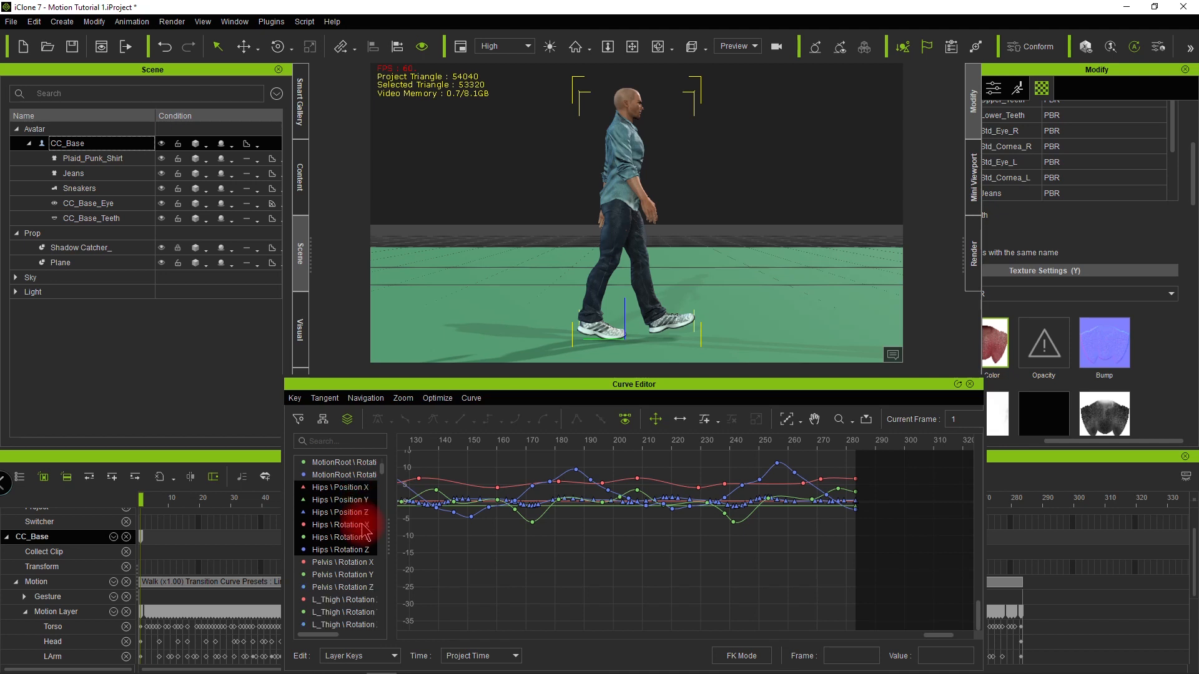
scroll(343, 571, down, 3)
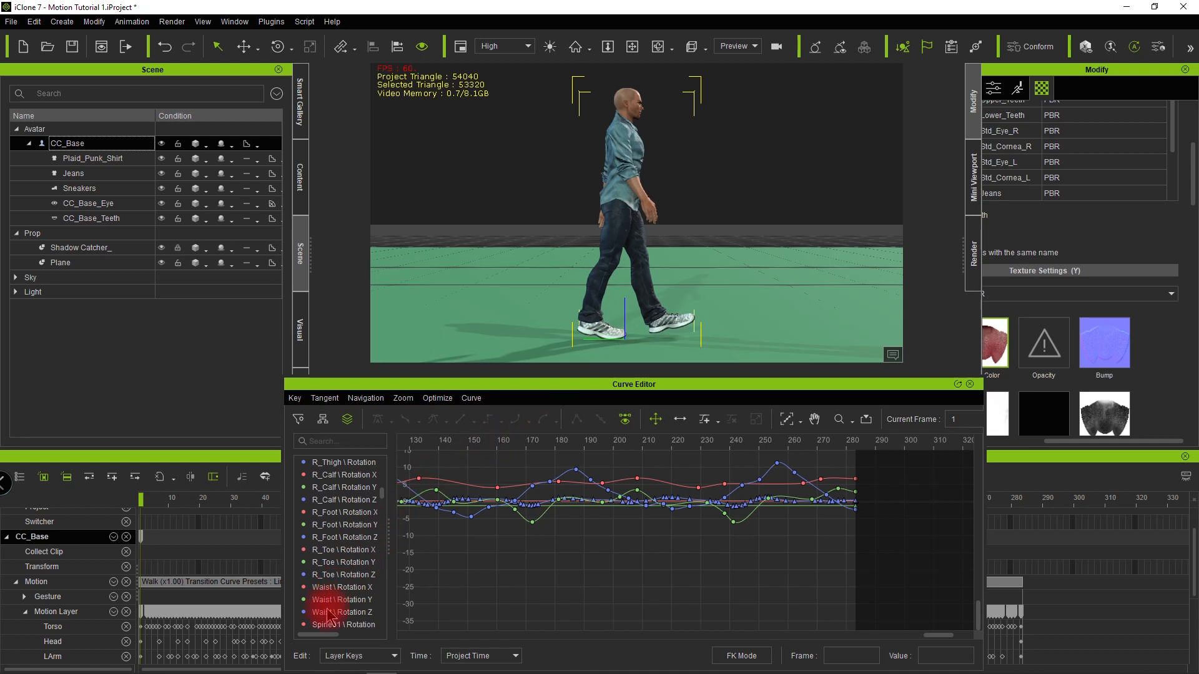
click(353, 512)
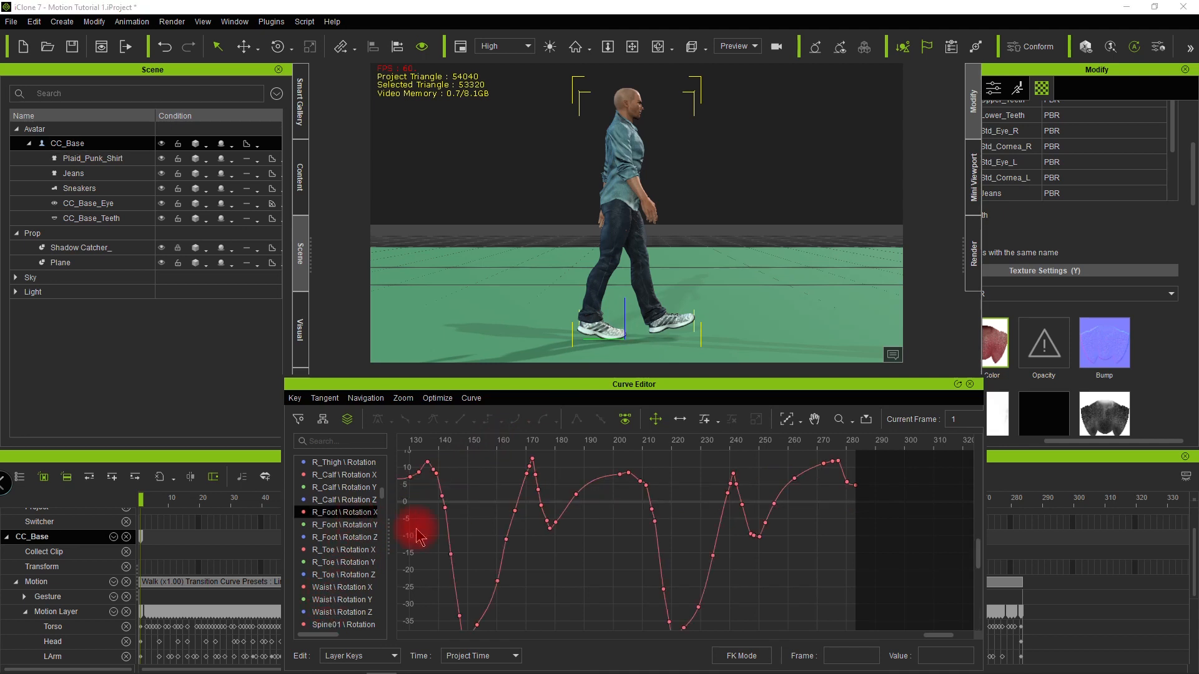
scroll(478, 498, down, 3)
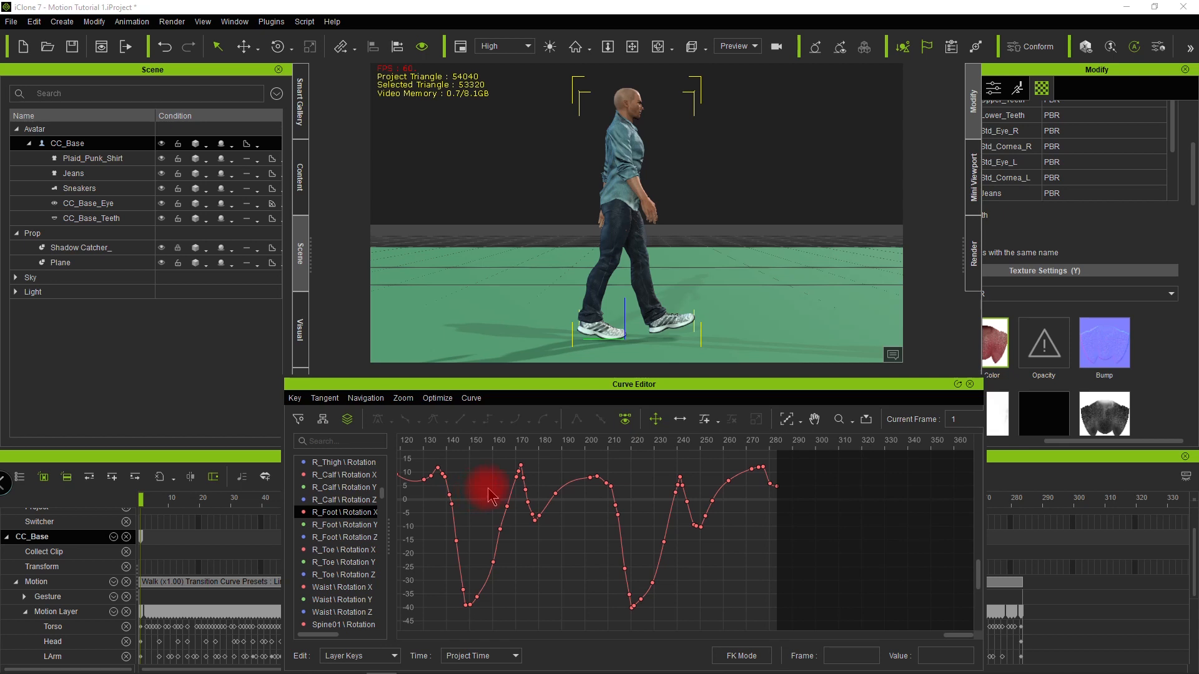
scroll(465, 538, up, 2)
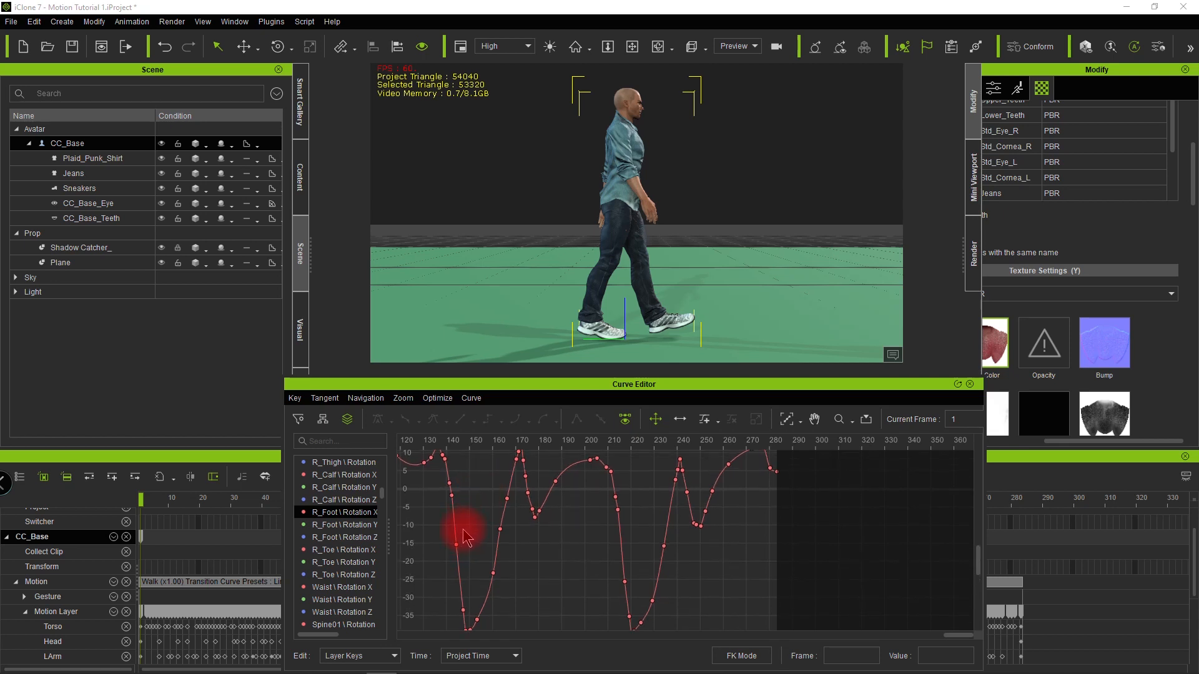
scroll(465, 538, up, 3)
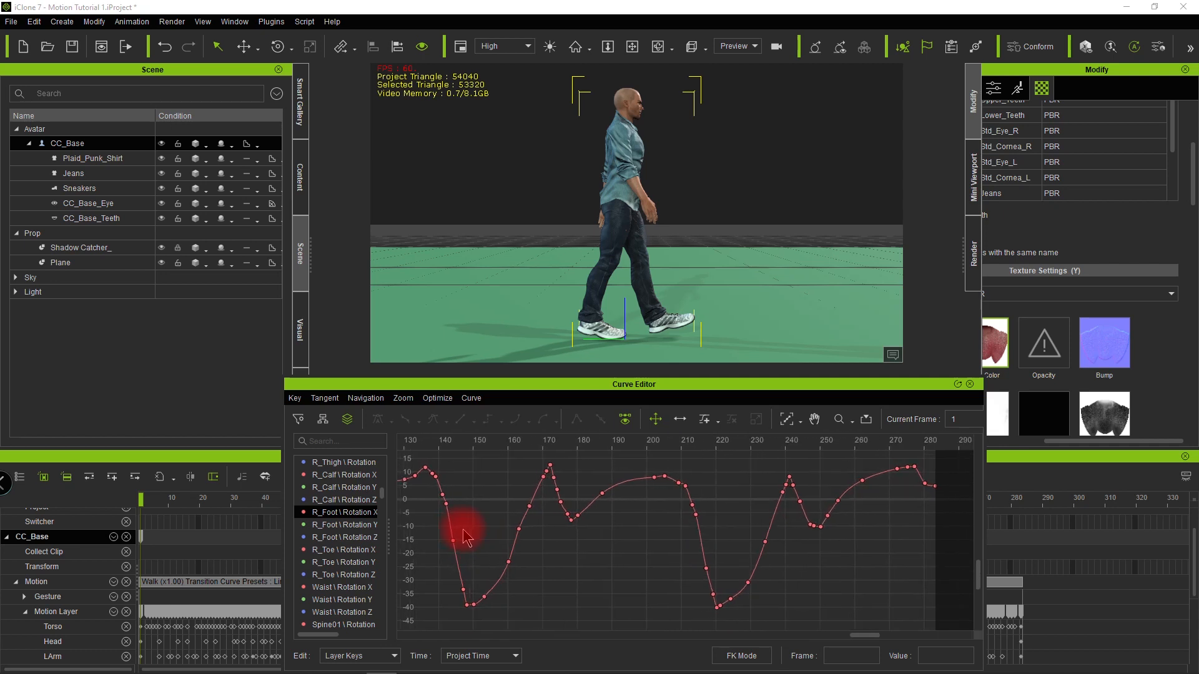
scroll(465, 538, up, 1)
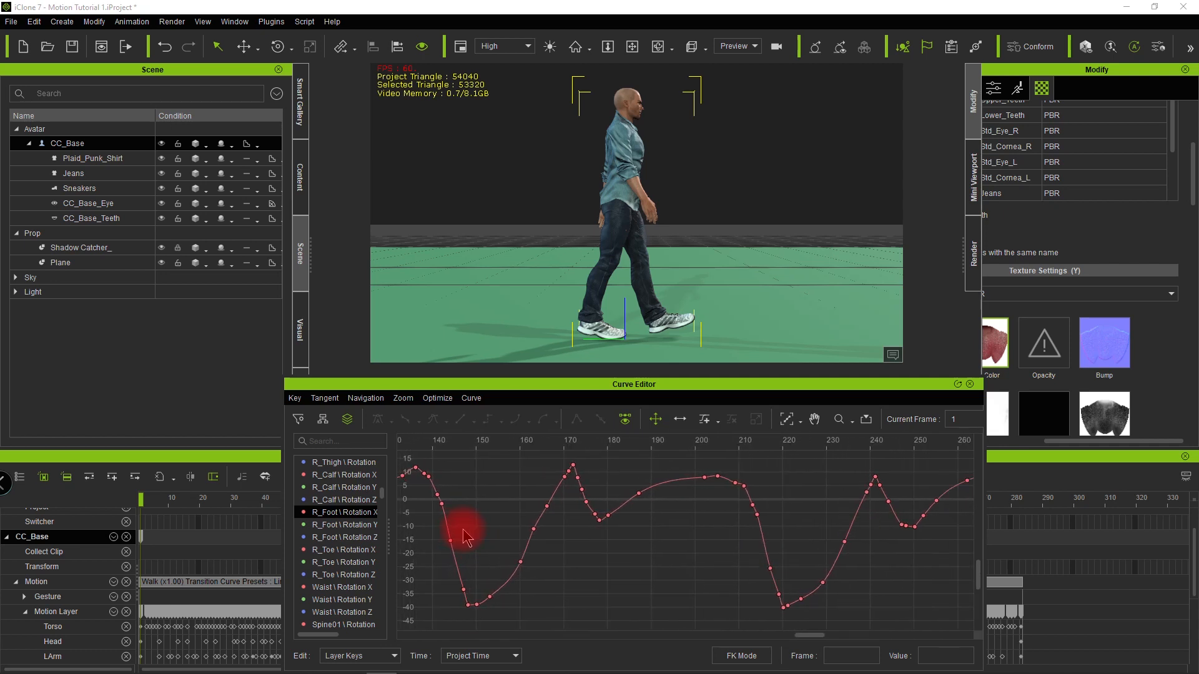
drag(412, 441, 386, 494)
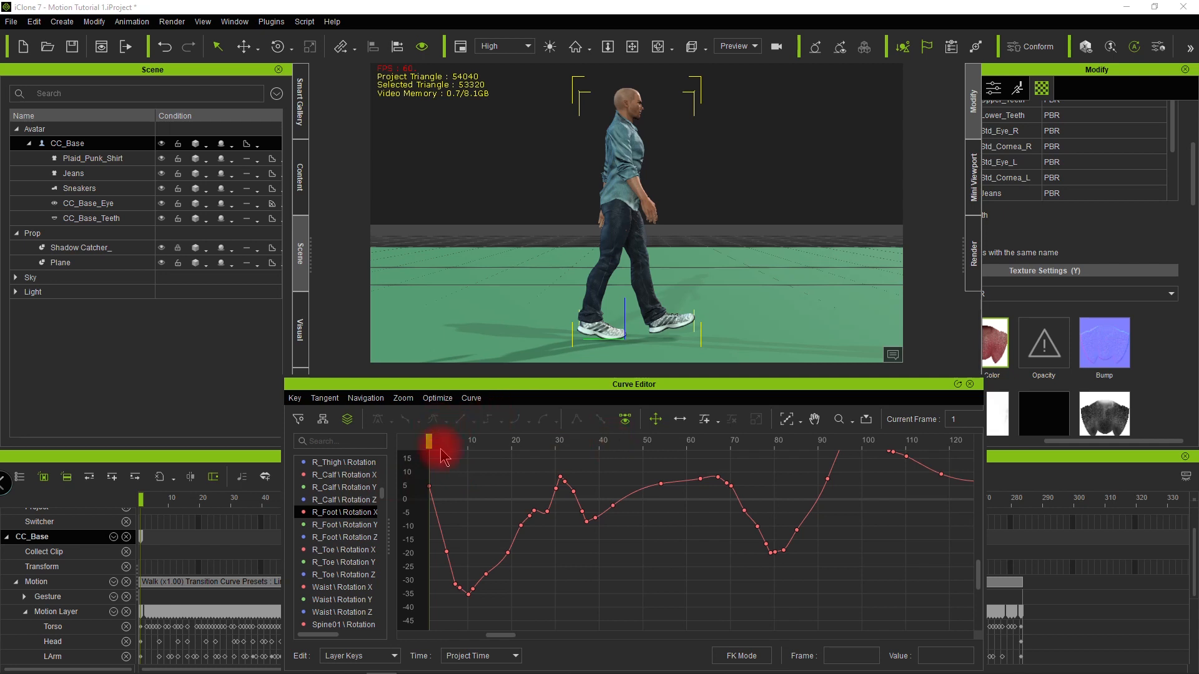
Step: Try raising the R_Foot Rotation X key at frame 8 to about -2.5 and move it back down
drag(427, 442, 463, 441)
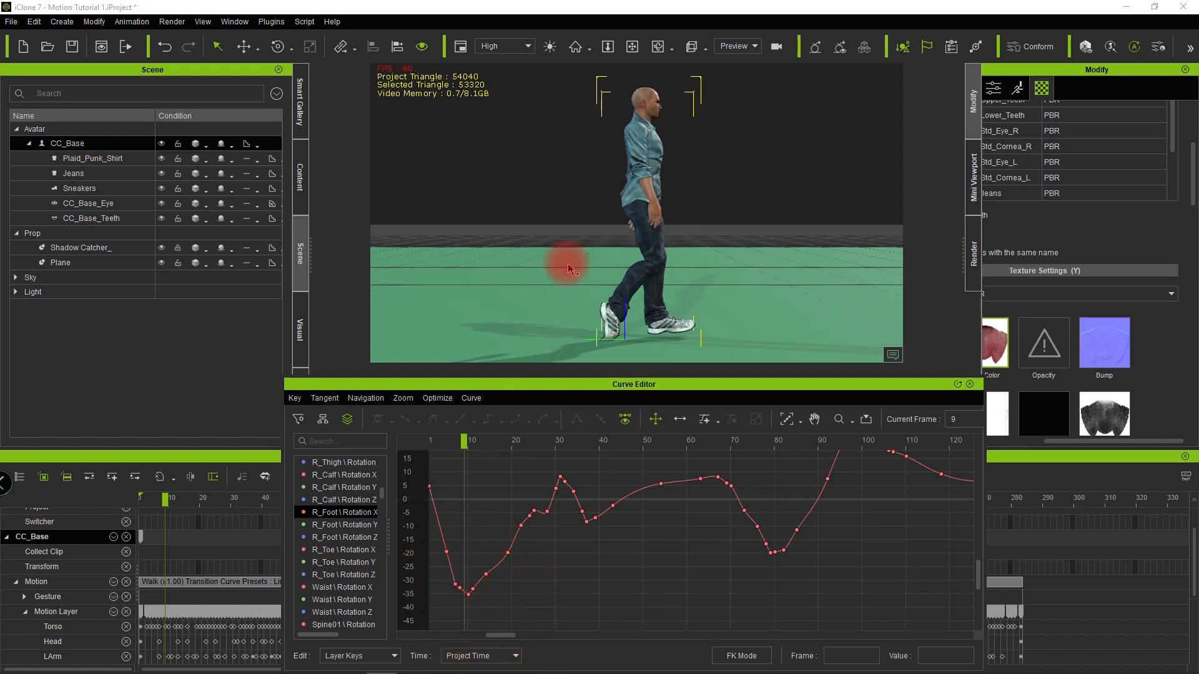
alt+middle_drag(575, 254, 569, 201)
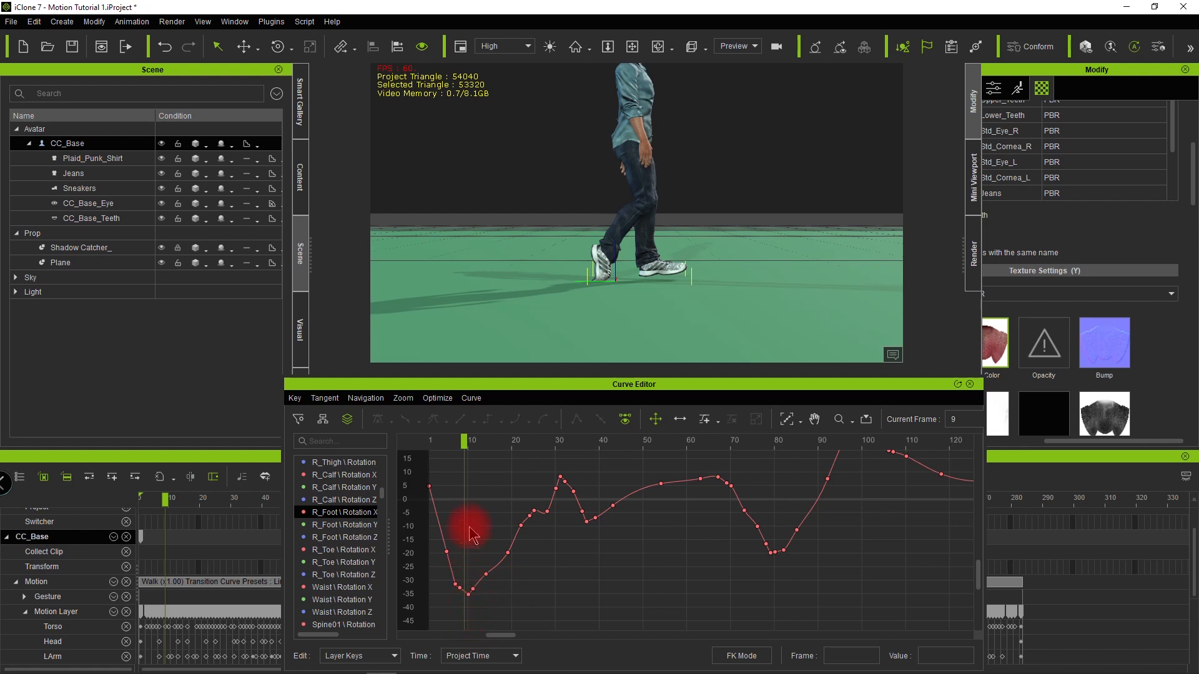
key(Left)
key(Left)
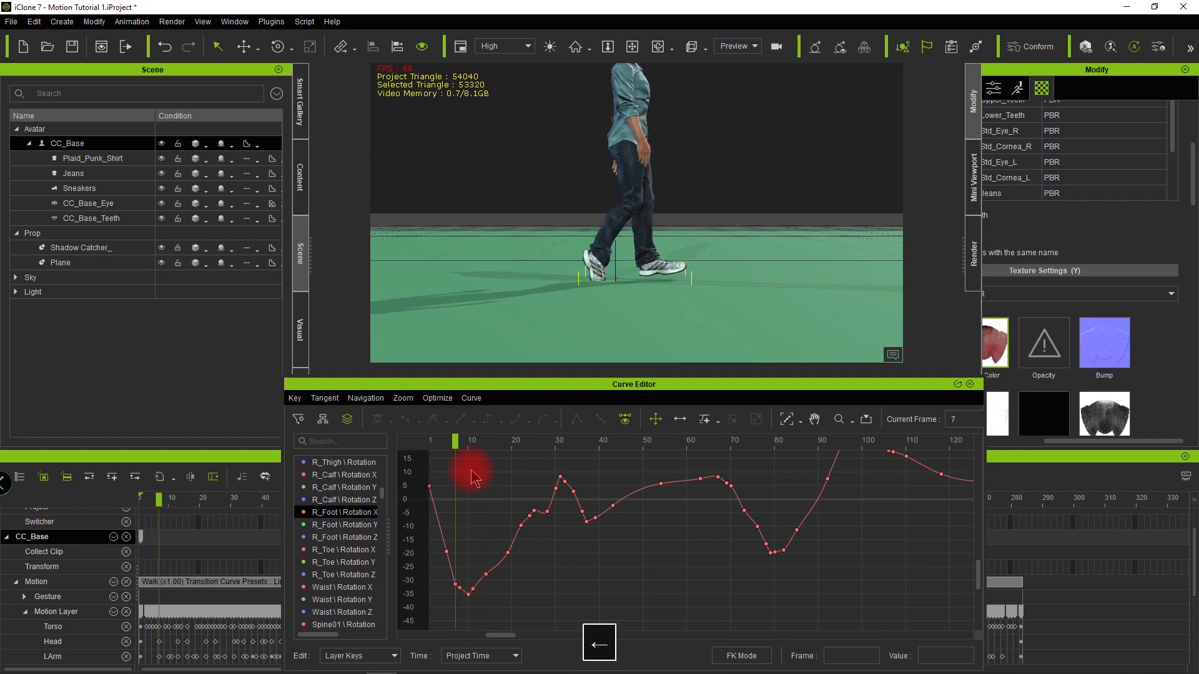
key(Right)
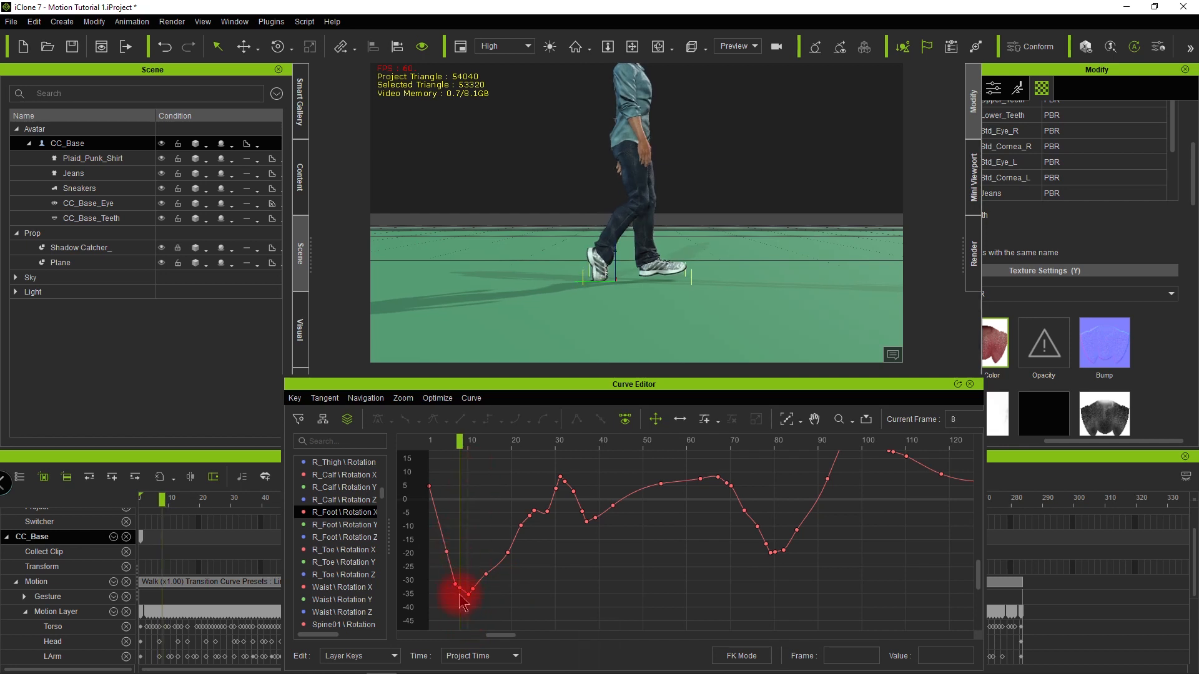
drag(462, 592, 462, 509)
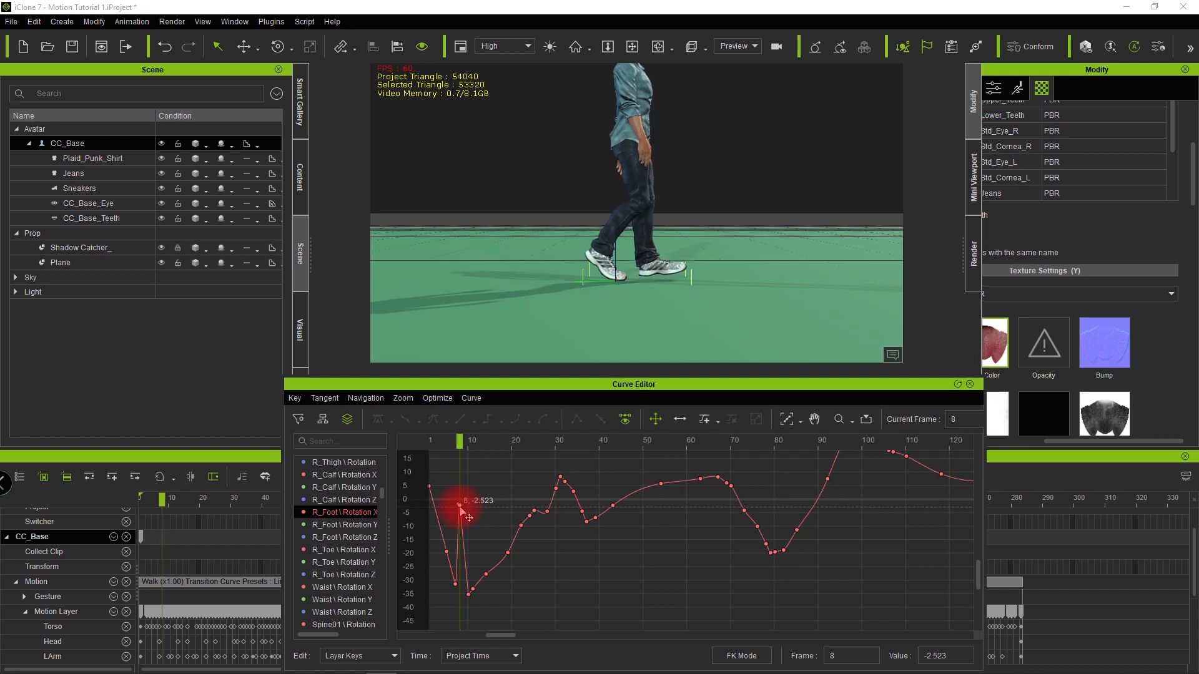
drag(462, 509, 463, 593)
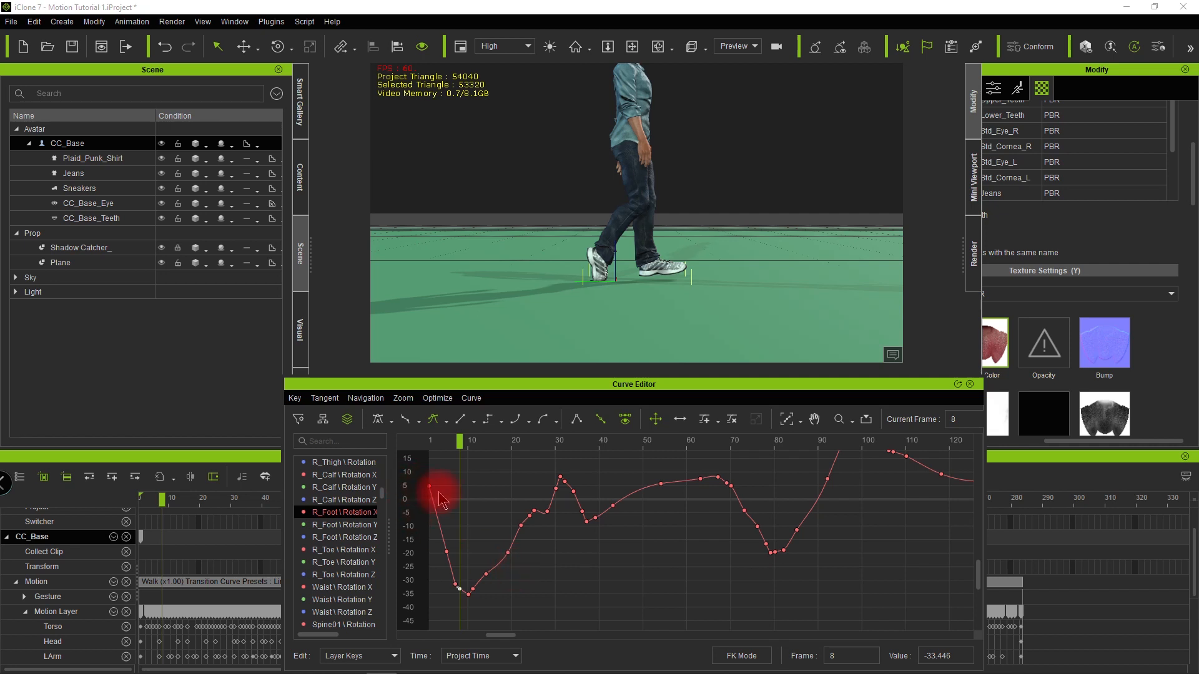
Step: Delete the R_Foot Rotation X keys forming the first dip, between frames 1 and 22
click(430, 443)
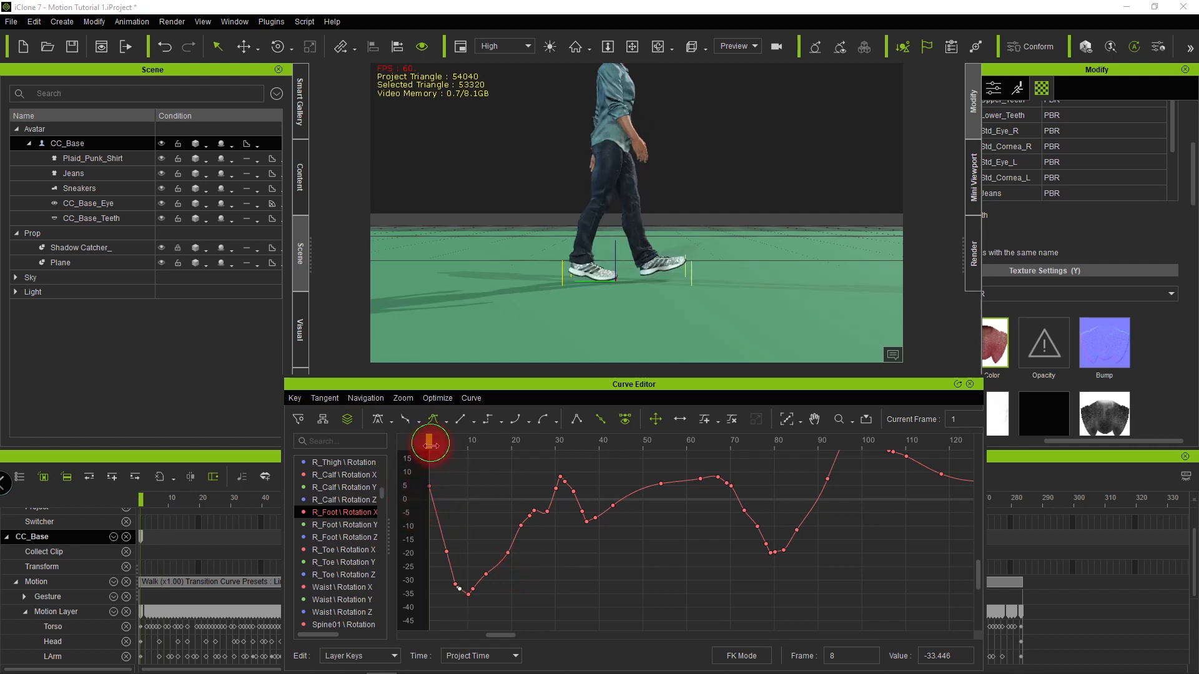
drag(430, 443, 525, 455)
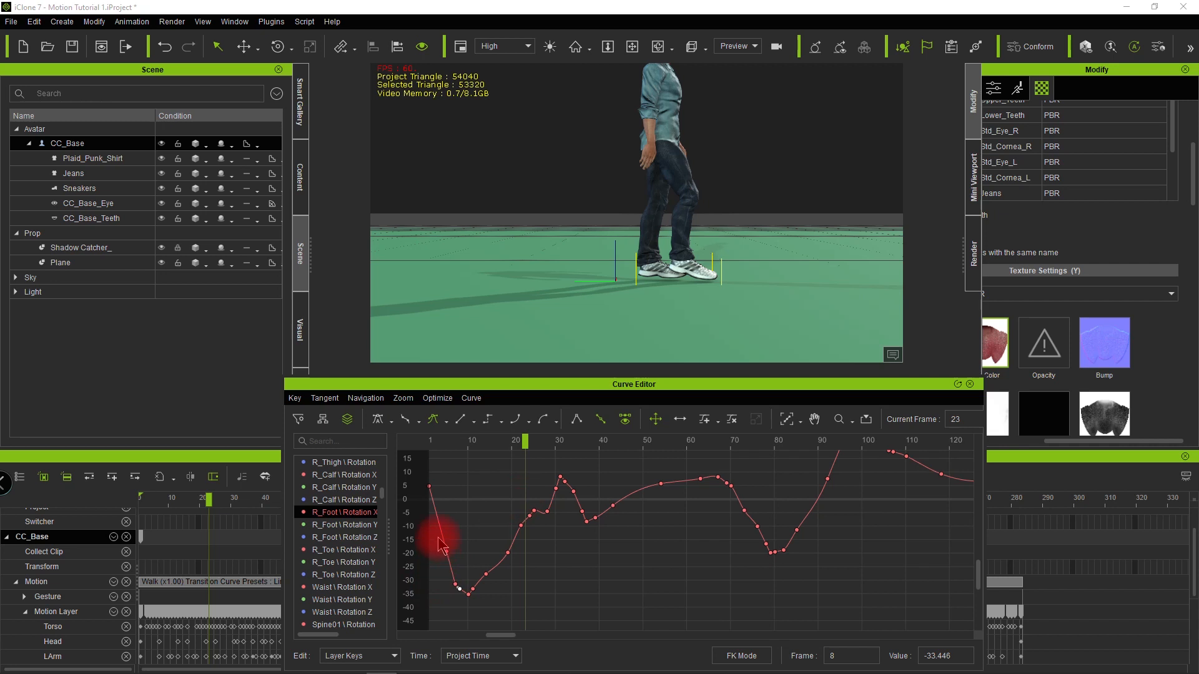
drag(431, 526, 518, 605)
key(Delete)
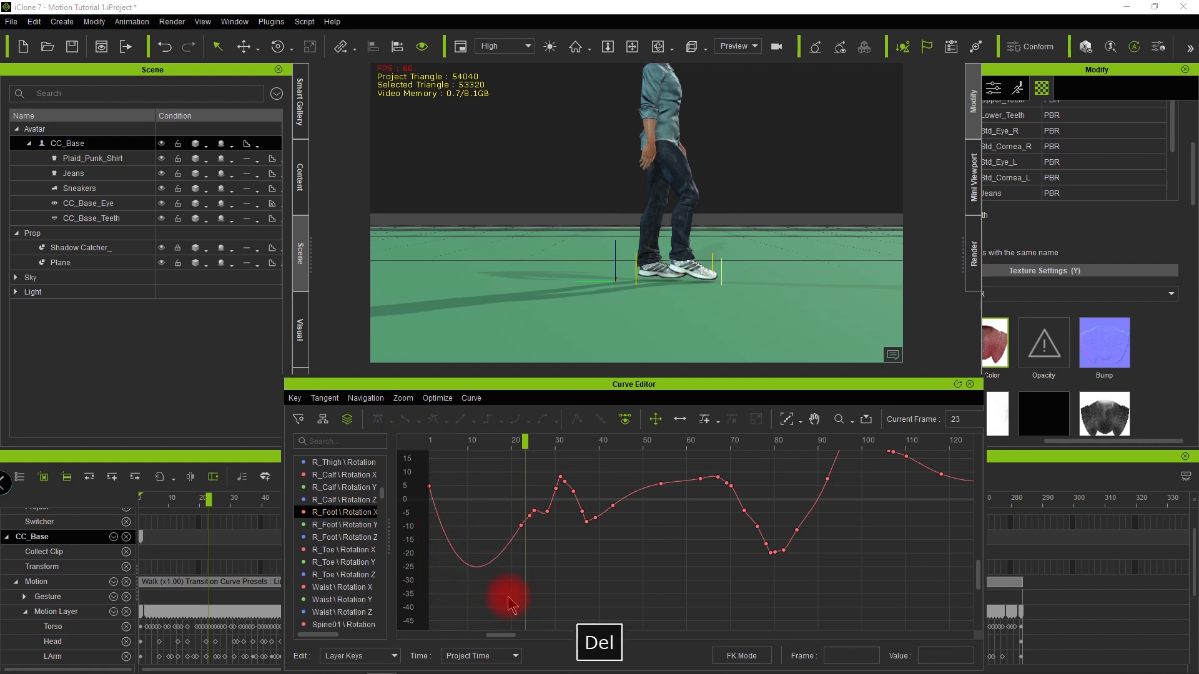
Step: Shorten and flatten the outgoing tangent of the R_Foot Rotation X key at frame 1, checking the foot pose around frames 9 and 10
click(446, 443)
mouse_move(446, 444)
mouse_down()
mouse_move(421, 445)
mouse_move(462, 445)
mouse_up()
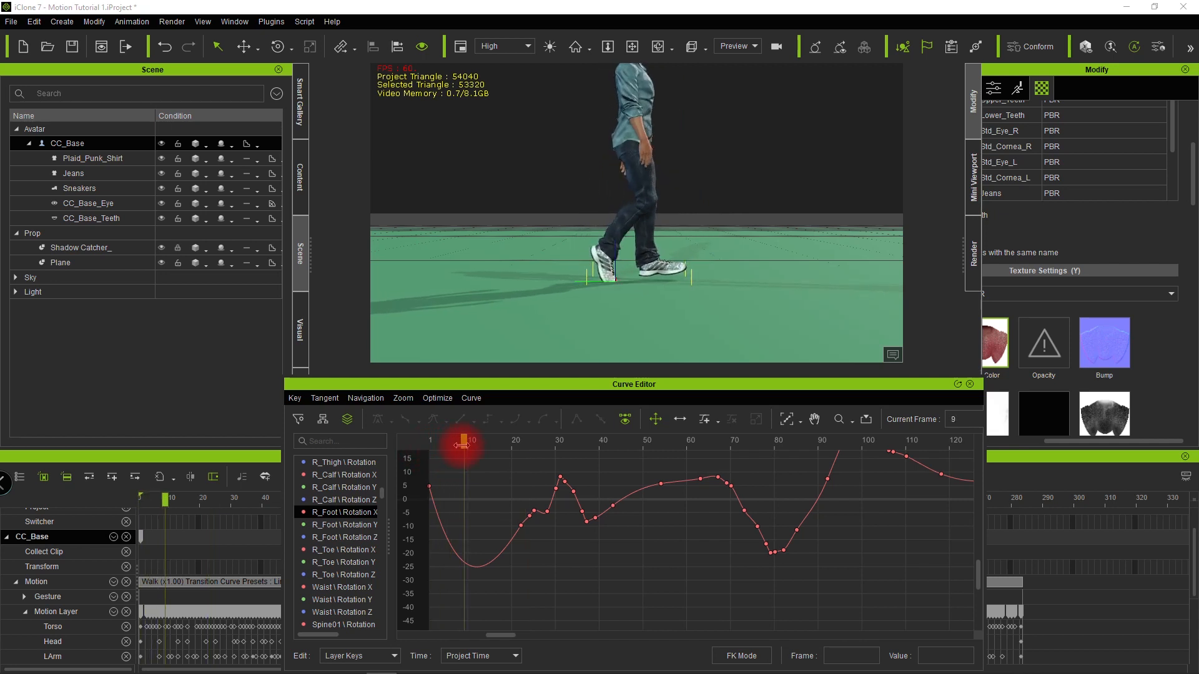
click(430, 486)
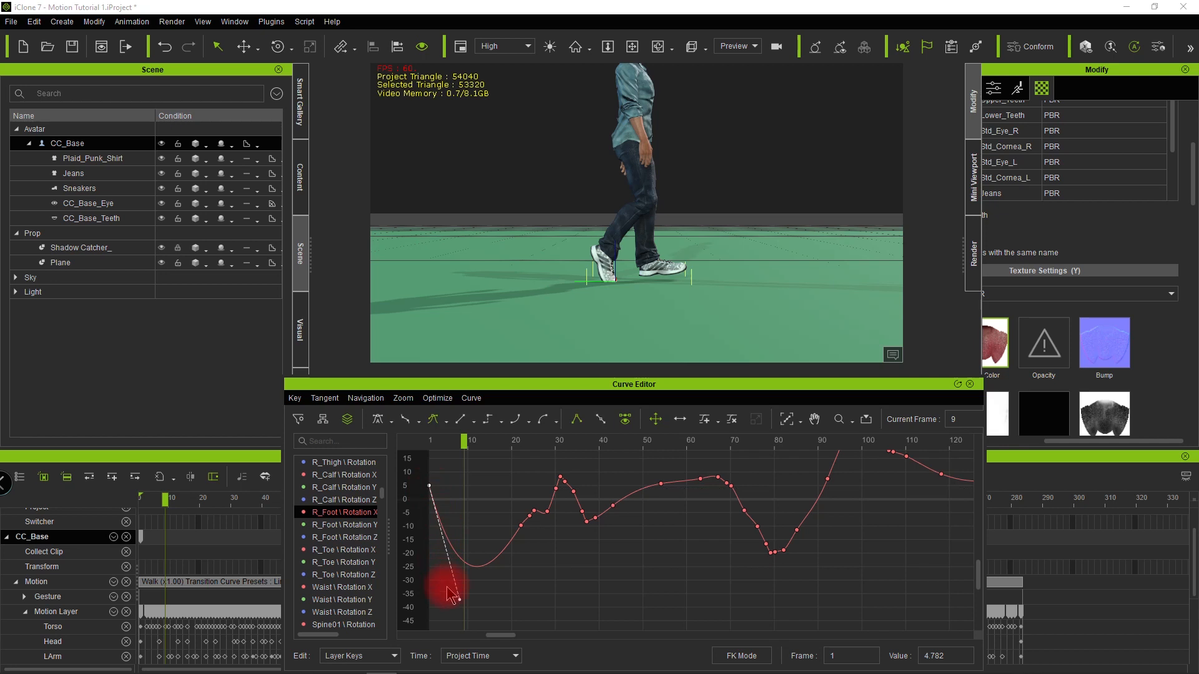
drag(460, 601, 456, 523)
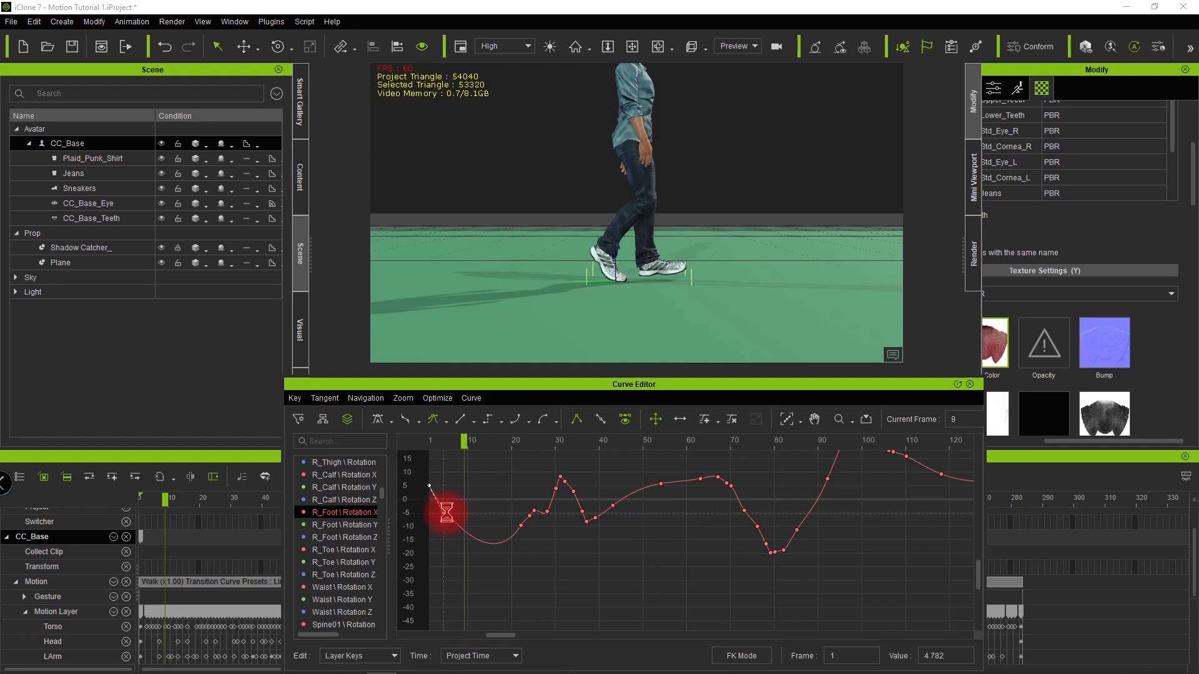
key(Right)
key(Right)
key(Right)
key(Right)
key(Right)
key(Right)
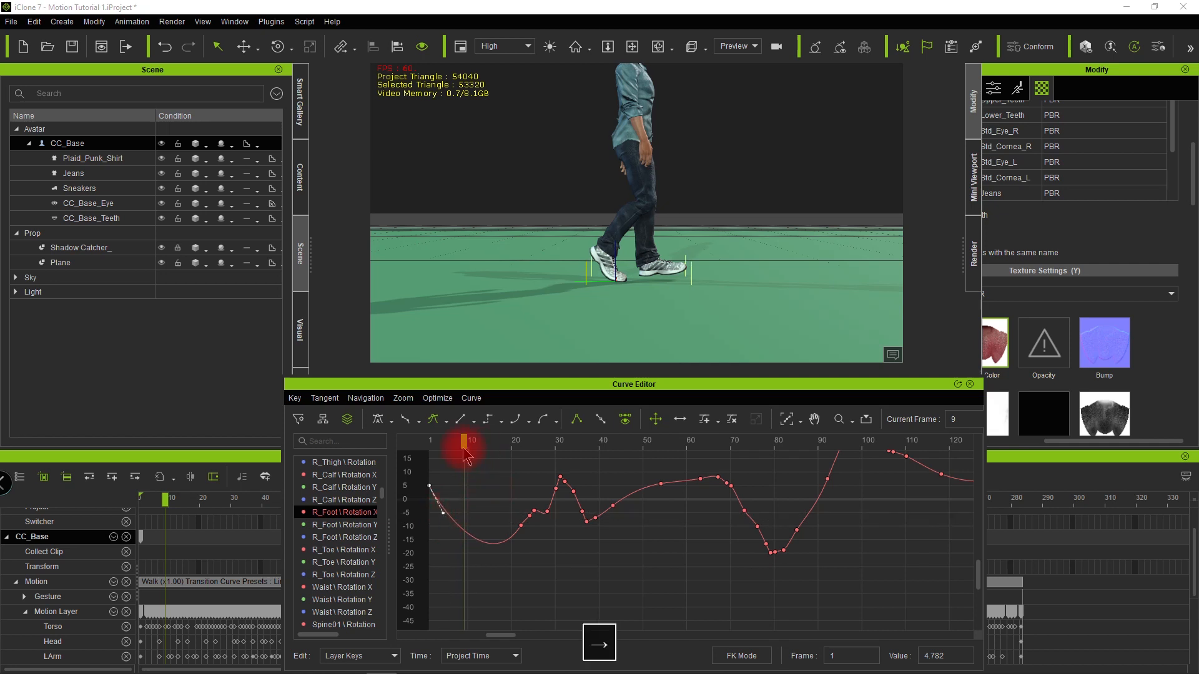
key(Left)
key(Left)
key(Left)
key(Left)
key(Left)
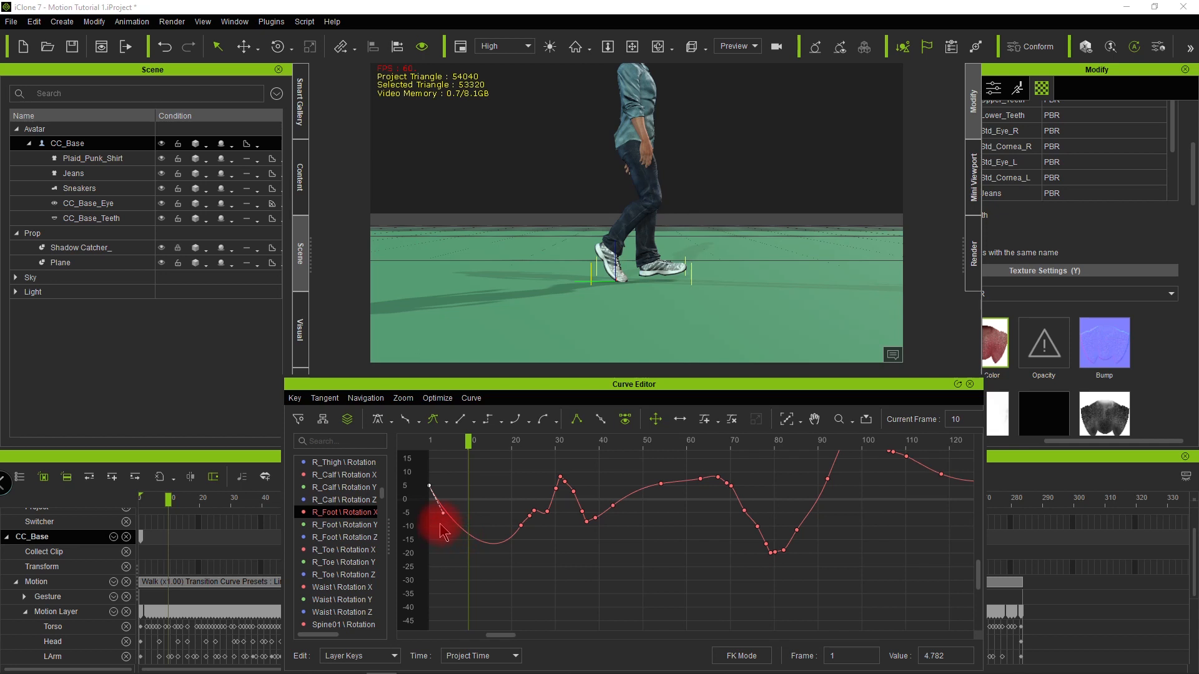
drag(443, 514, 443, 513)
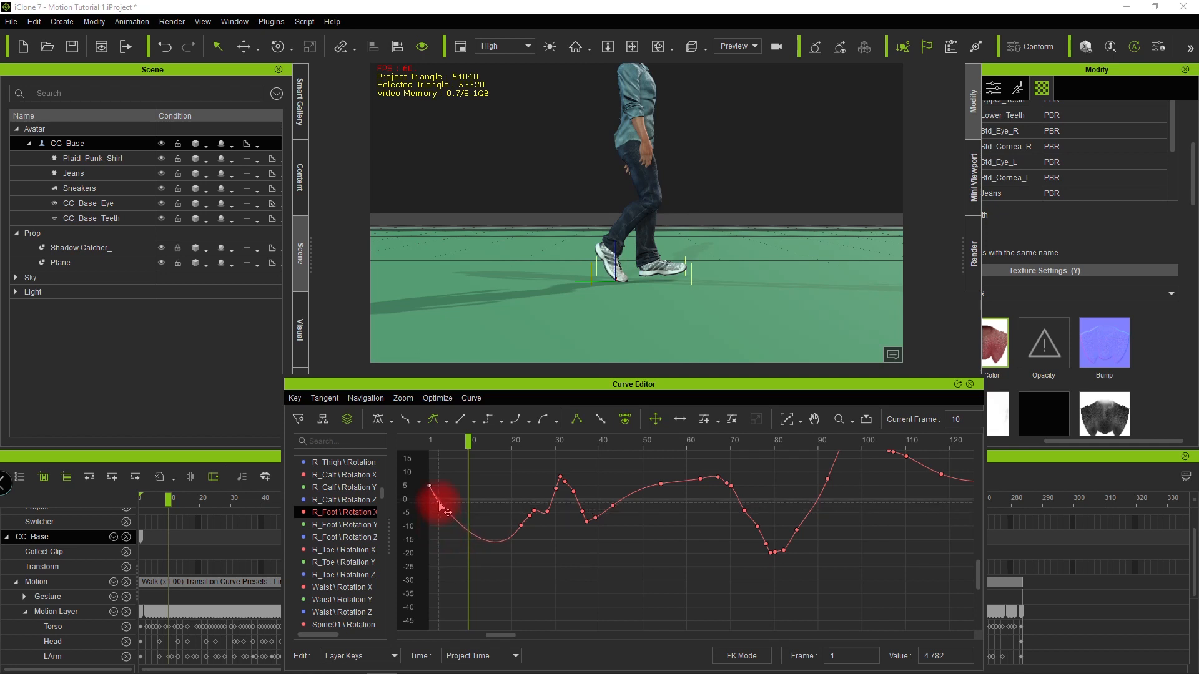
drag(442, 505, 450, 507)
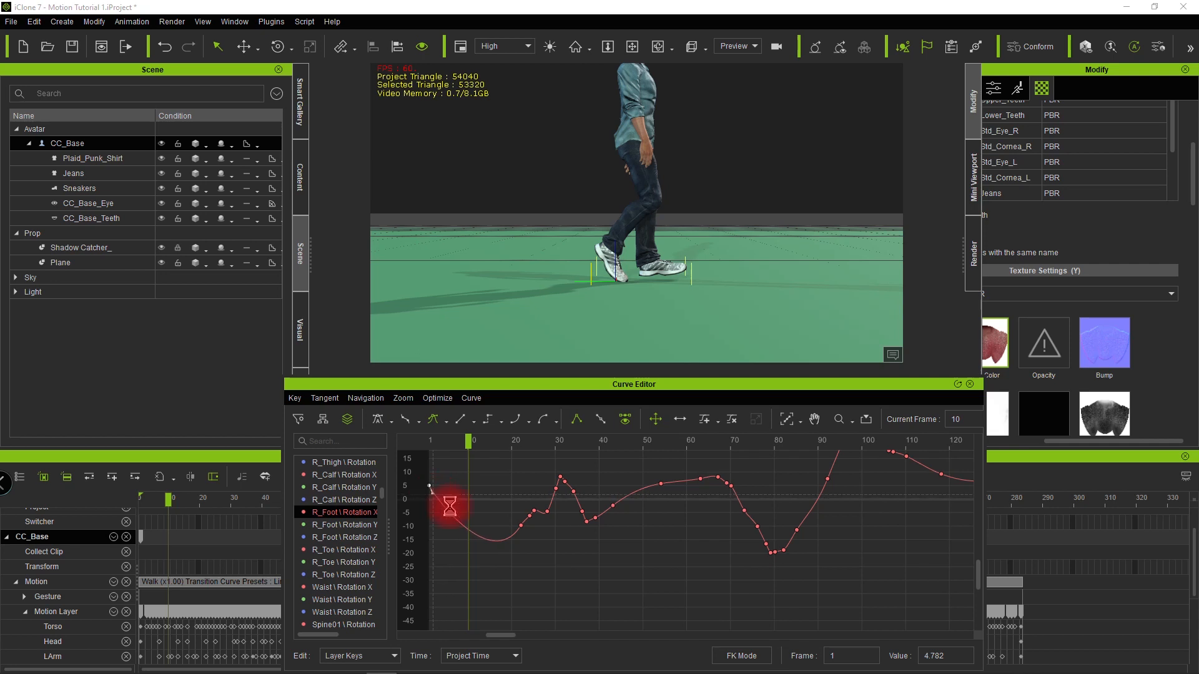
Step: Shorten the incoming tangent of the key at frame 22 to make the dip shallower, and scrub frames 1 to 20 to check the step
click(520, 526)
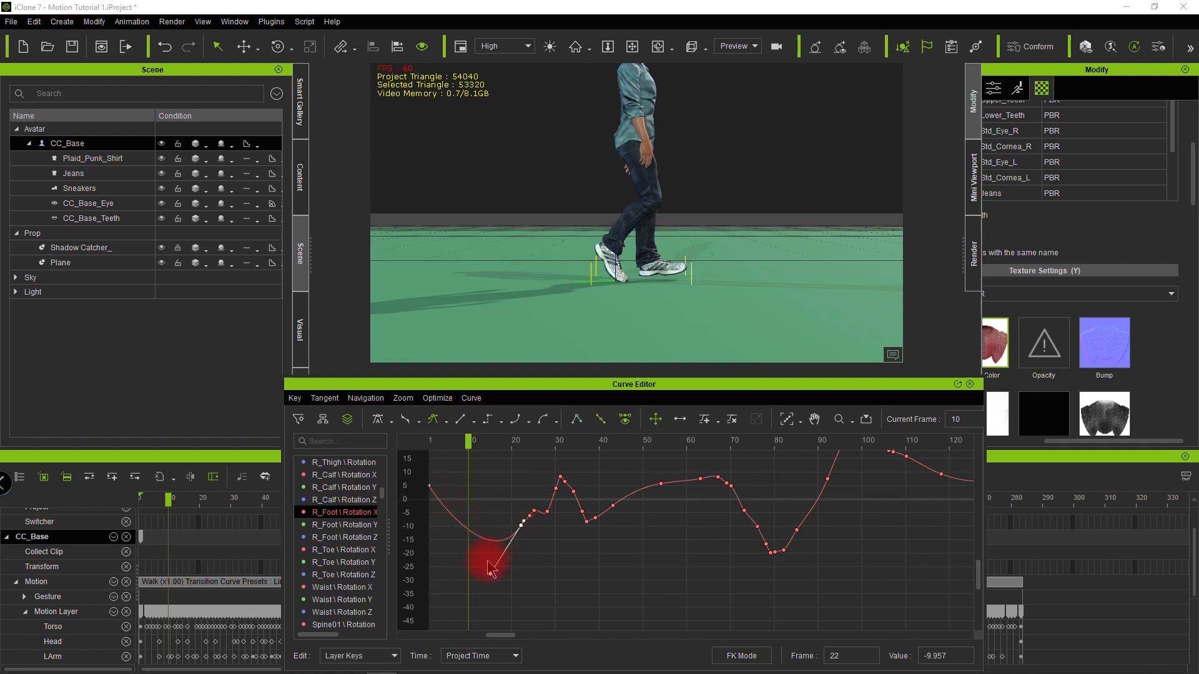
drag(492, 575, 501, 554)
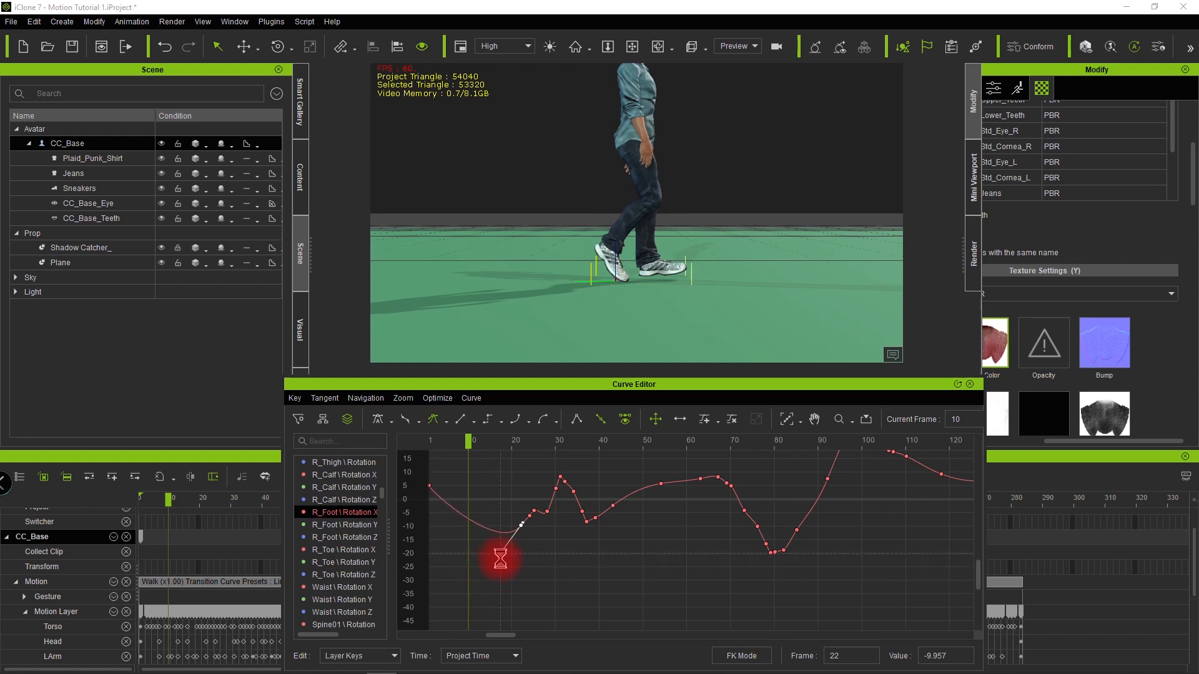
drag(469, 440, 407, 472)
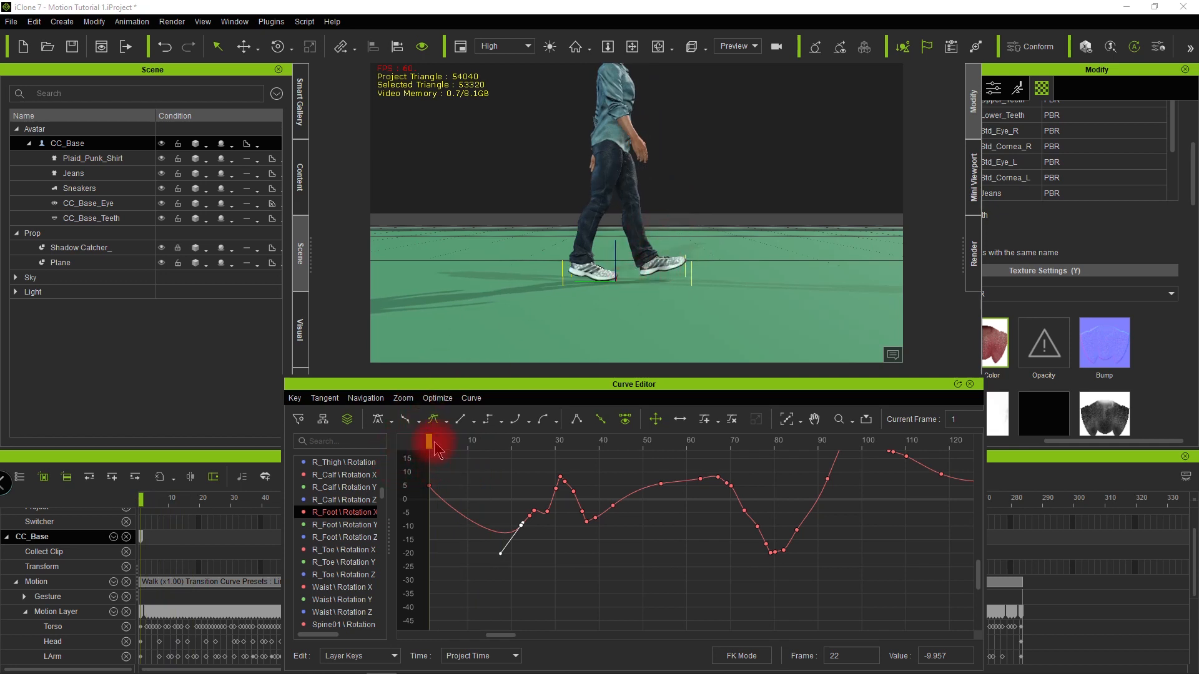
drag(428, 442, 512, 444)
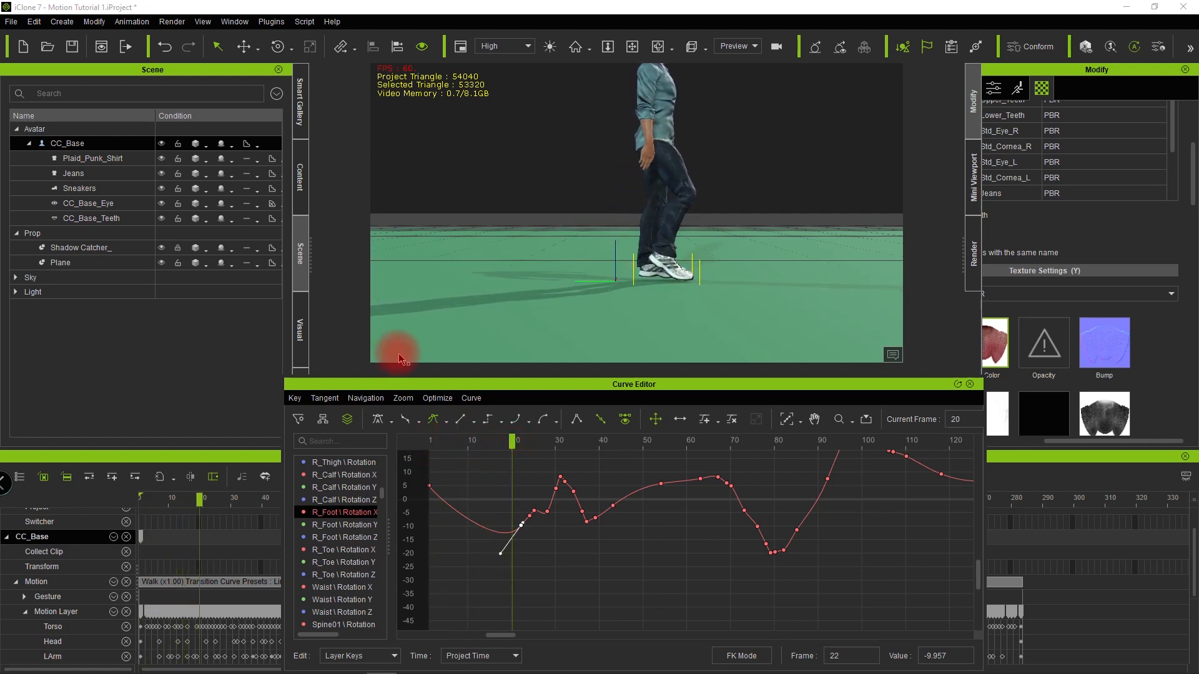
Step: Lower the avatar slightly onto the ground plane with the Move tool and shift its new transform key to frame 1
click(250, 50)
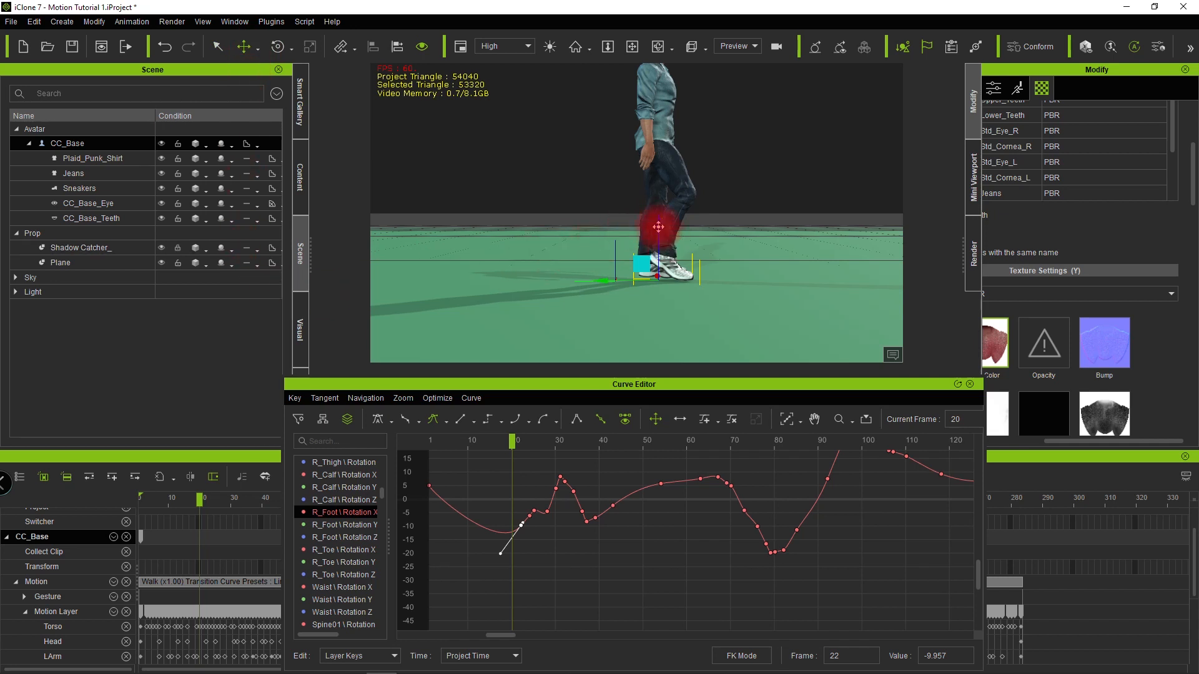
drag(658, 228, 656, 229)
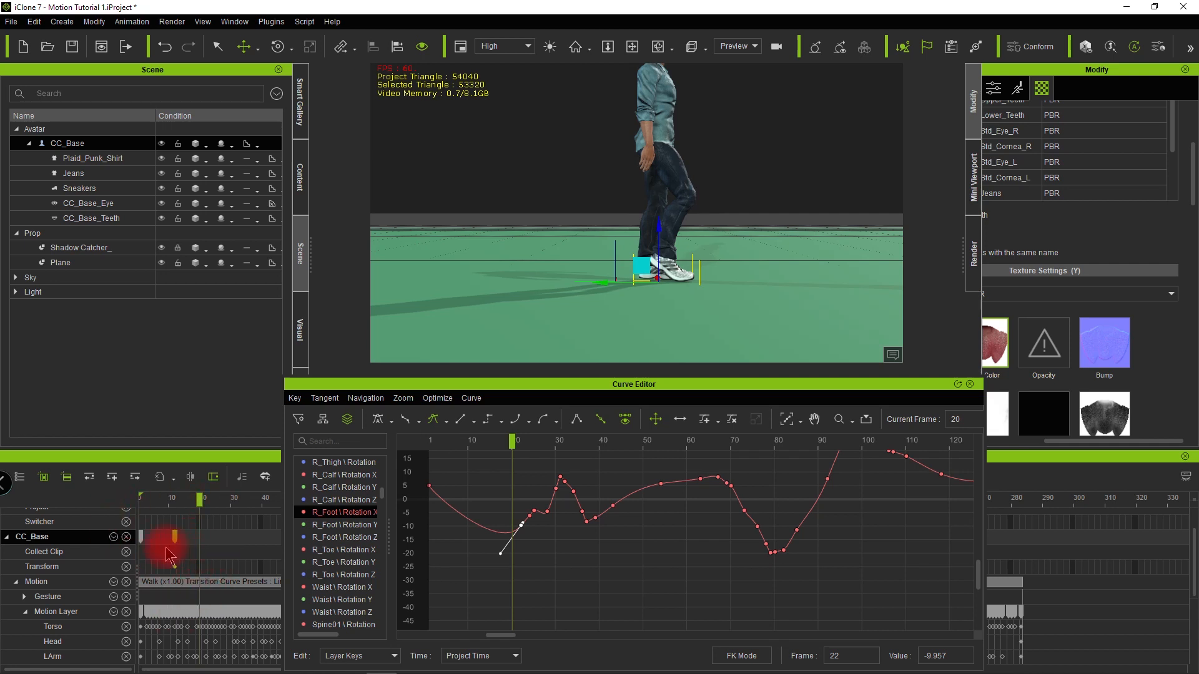
drag(126, 554, 125, 546)
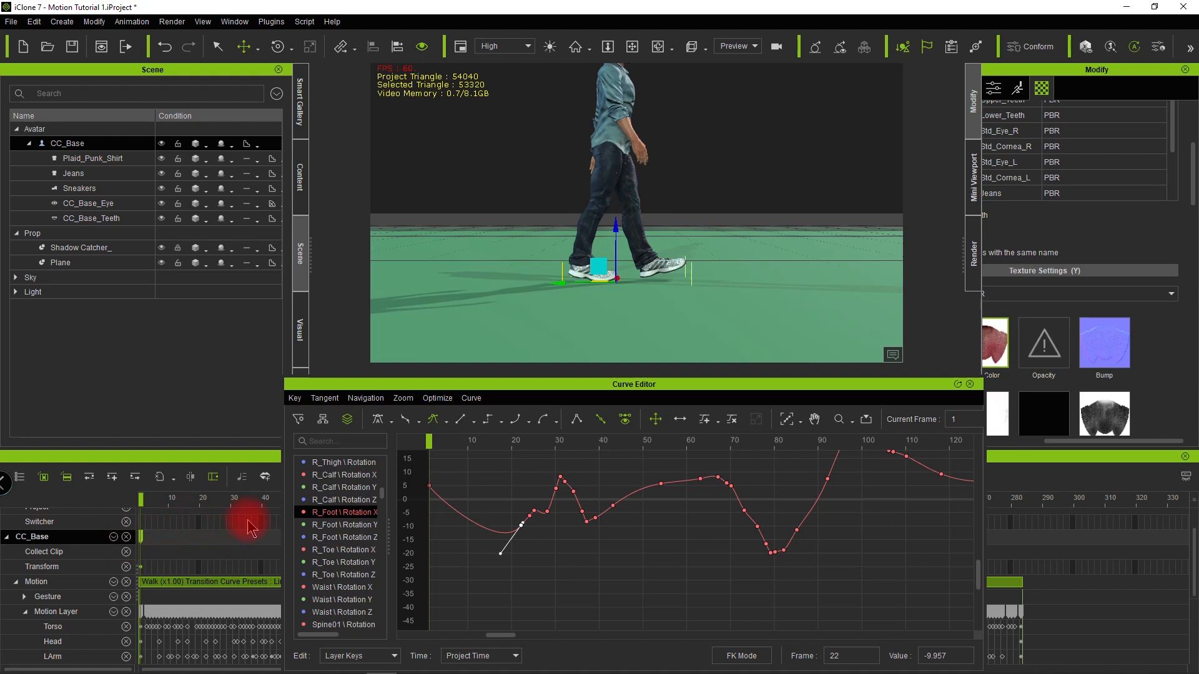
Step: Delete the R_Foot Rotation X keys forming the second dip around frame 79, between frames 73 and 92
mouse_move(430, 437)
mouse_down()
mouse_move(533, 436)
mouse_move(498, 465)
mouse_move(438, 462)
mouse_move(478, 463)
mouse_move(516, 441)
mouse_move(751, 500)
mouse_move(773, 493)
mouse_up()
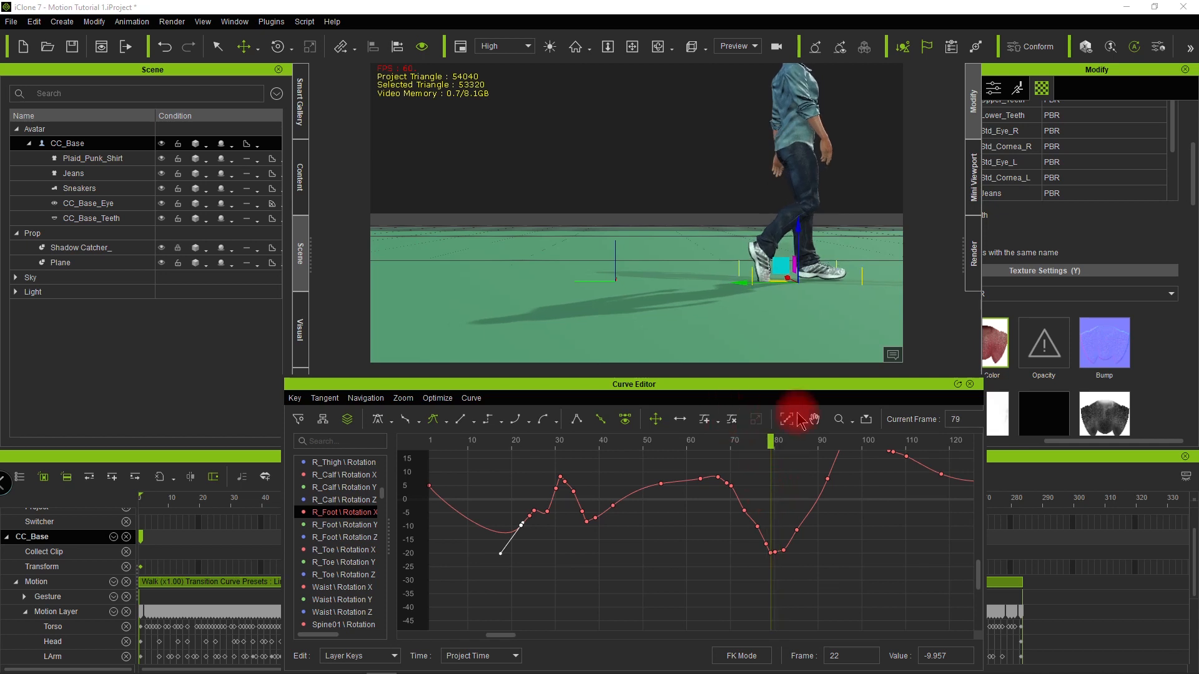
drag(492, 636, 596, 635)
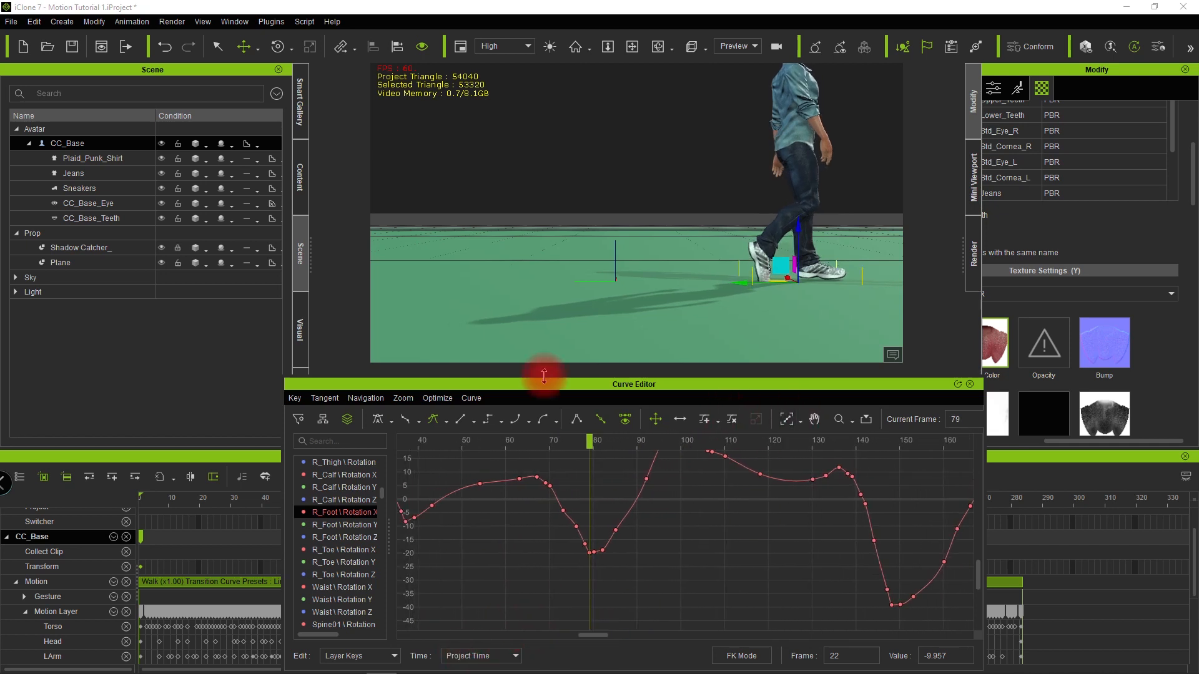
drag(566, 527, 637, 560)
key(Delete)
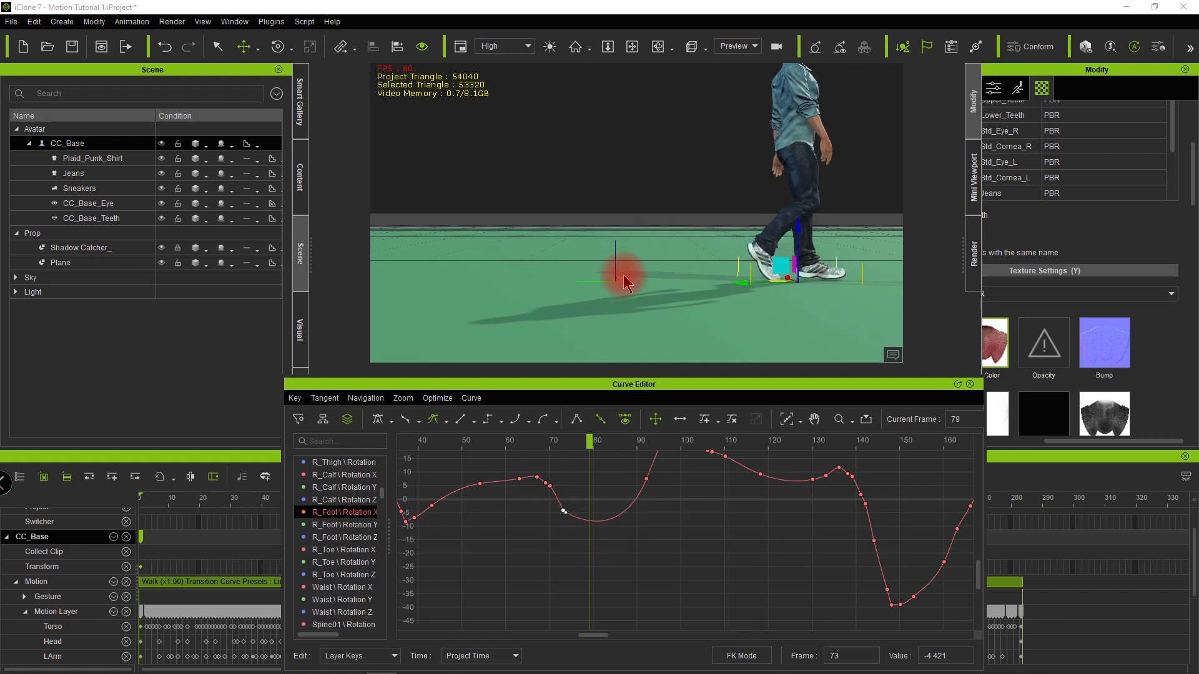
Step: Step back and forth through frames 69 to 98 to examine the right foot's motion over the second step
alt+middle_drag(621, 271, 519, 264)
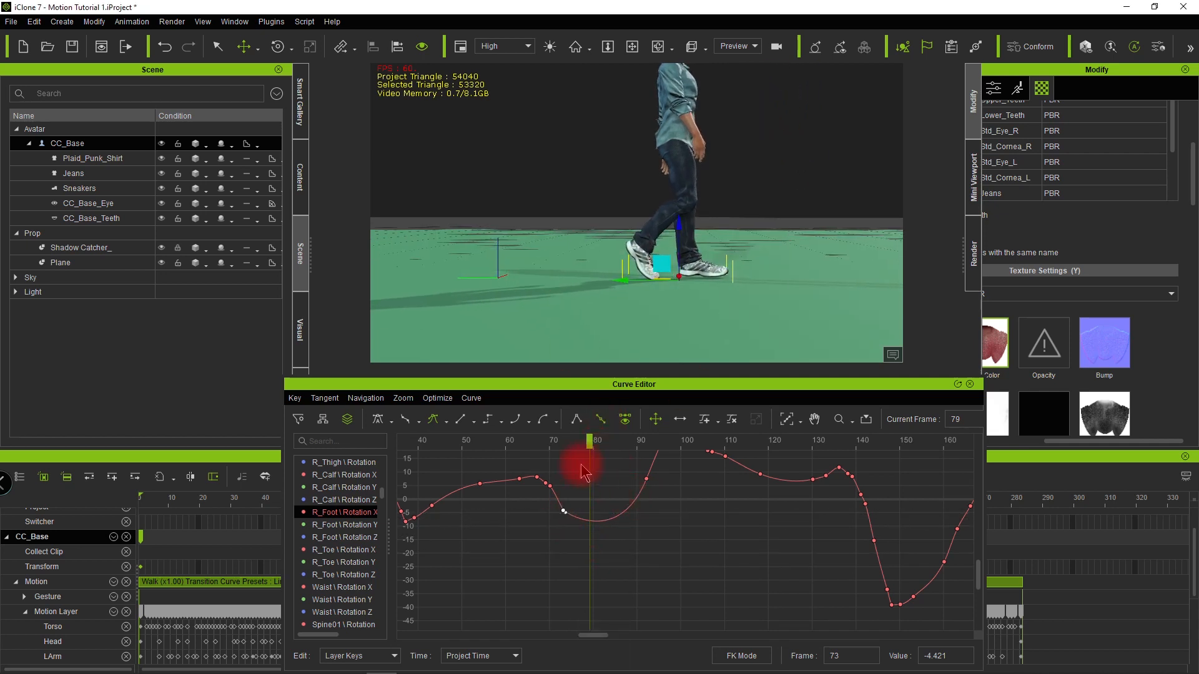
key(Left)
key(Left)
key(Left)
key(Left)
key(Left)
key(Left)
key(Left)
key(Left)
key(Left)
key(Left)
key(Right)
key(Right)
key(Right)
key(Right)
key(Right)
key(Right)
key(Right)
key(Right)
key(Right)
key(Right)
key(Right)
key(Right)
key(Right)
key(Right)
key(Right)
key(Right)
key(Right)
key(Right)
key(Right)
key(Right)
key(Right)
key(Right)
key(Right)
key(Right)
key(Right)
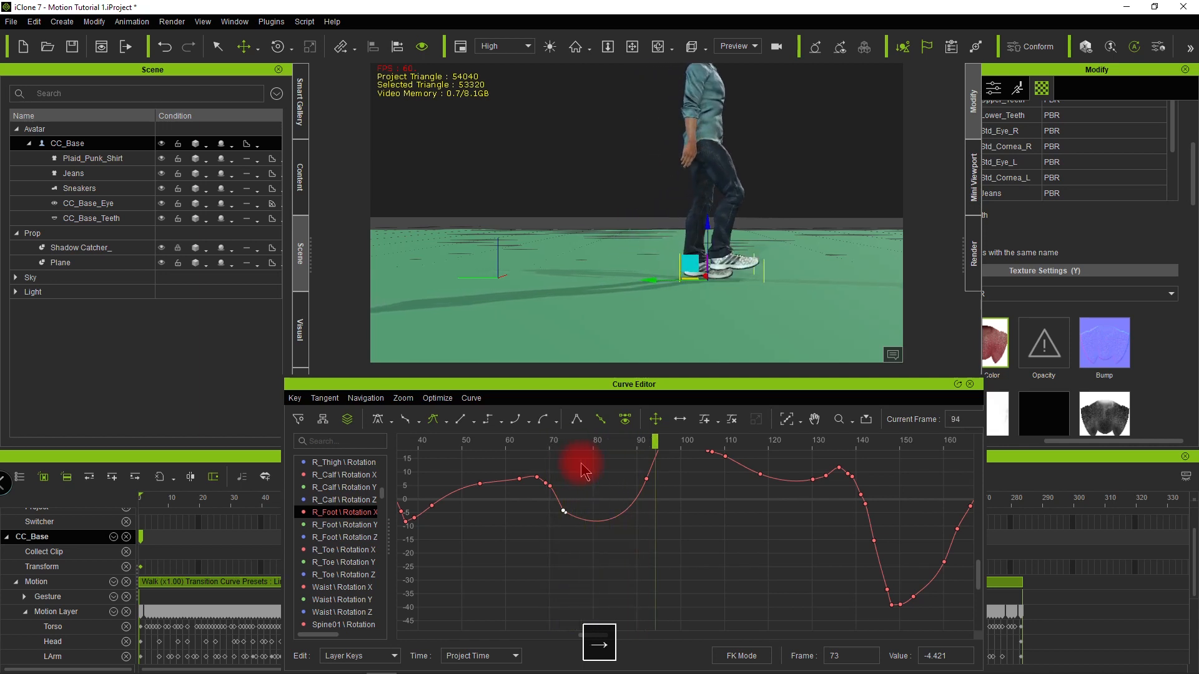
key(Right)
key(Right)
key(Right)
key(Right)
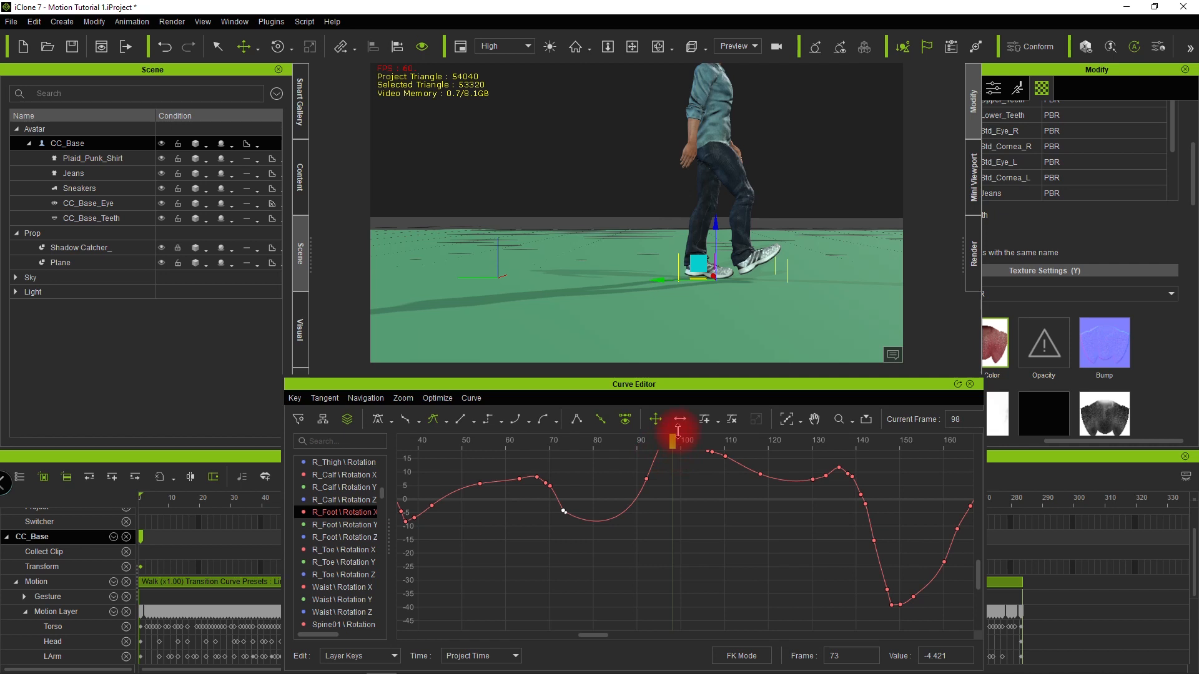
Step: Delete the R_Foot Rotation X keys forming the dip around frame 148, between about frames 142 and 162
drag(672, 440, 891, 441)
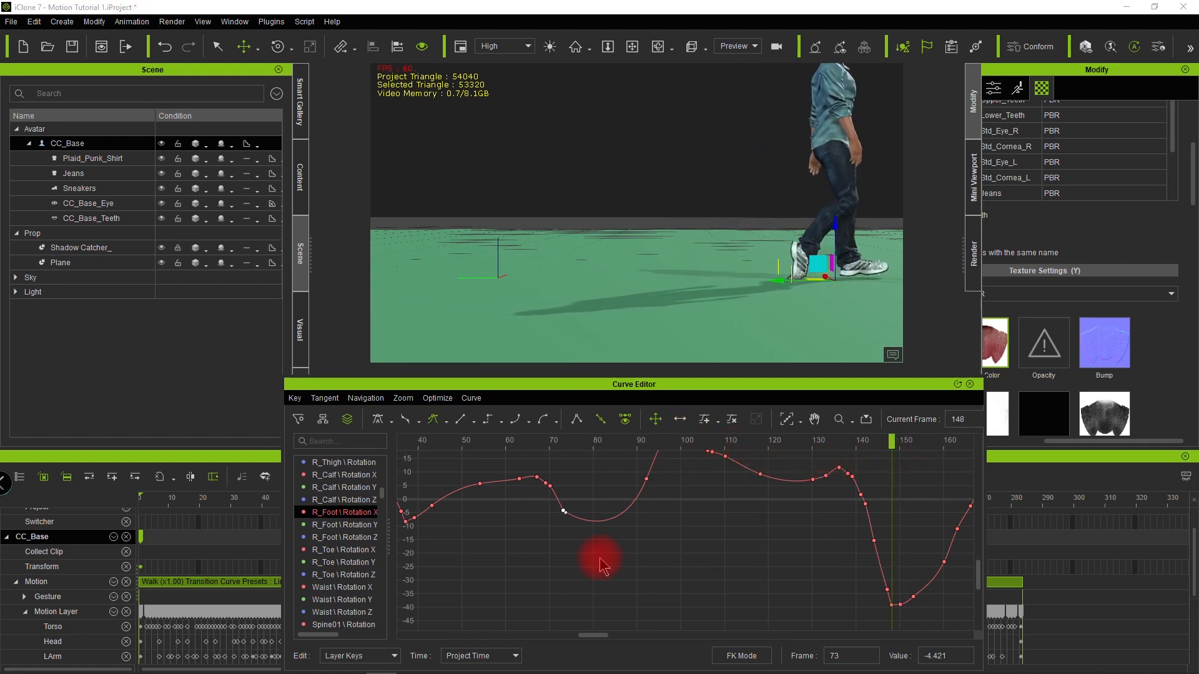
drag(584, 637, 731, 649)
drag(565, 556, 687, 618)
key(Delete)
click(579, 493)
key(Delete)
Step: Adjust the outgoing tangent of the key at frame 142 to smooth the dip, and check the foot over frames 148 to 162
click(580, 506)
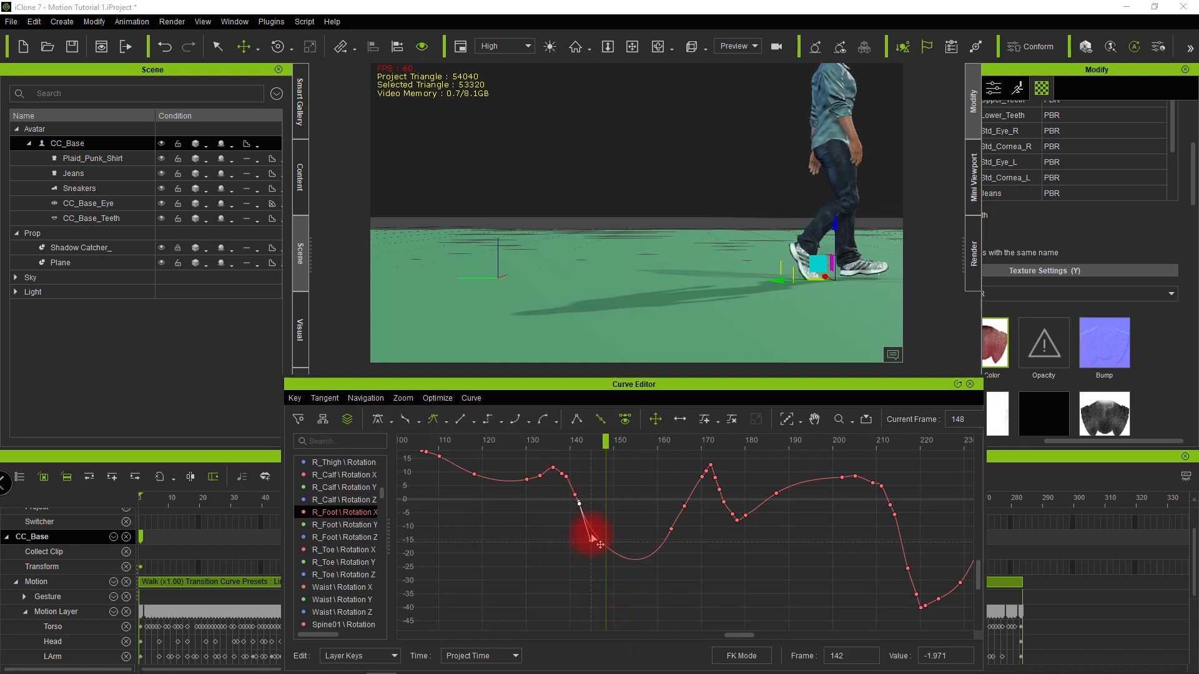
alt+drag(718, 281, 682, 349)
key(Right)
key(Right)
key(Right)
key(Left)
key(Right)
key(Right)
key(Right)
key(Right)
key(Right)
key(Right)
key(Right)
key(Right)
key(Right)
key(Right)
key(Right)
key(Right)
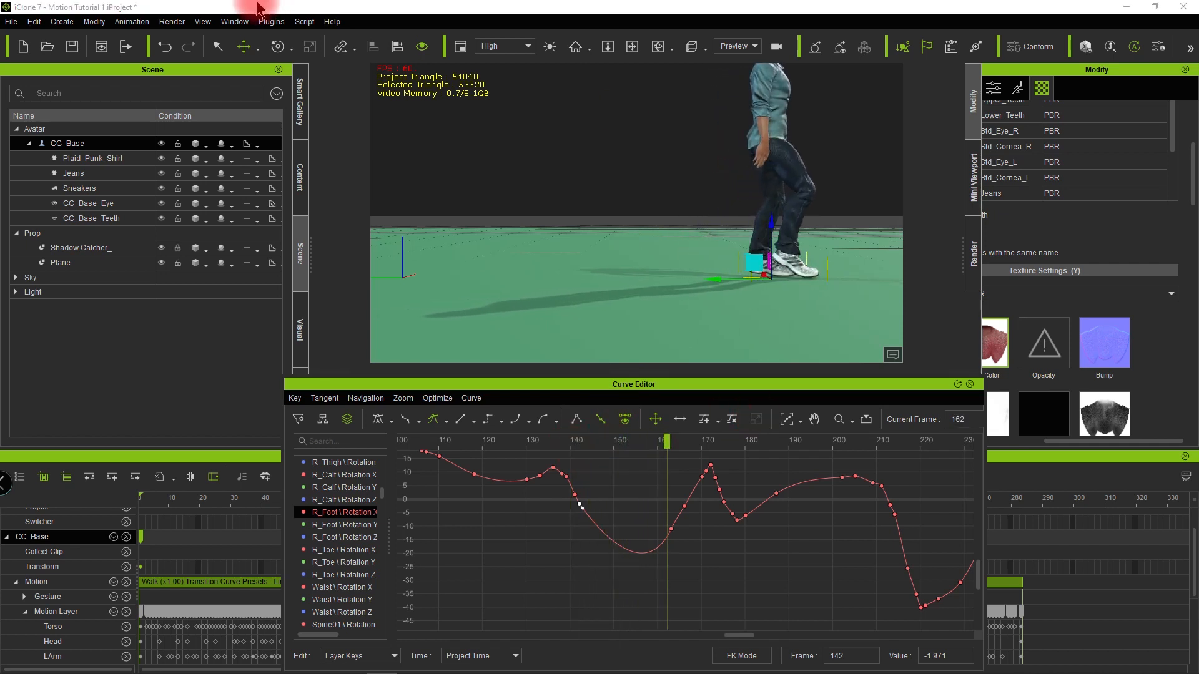
Step: Return to the Select tool and delete the R_Foot Rotation X keys forming the dip around frame 220, between frames 213 and 234
click(217, 47)
alt+drag(772, 315, 718, 307)
drag(728, 635, 849, 636)
click(673, 439)
drag(636, 553, 715, 614)
key(Delete)
click(656, 515)
key(Delete)
Step: Adjust the incoming tangent of the R_Foot Rotation X key at frame 234 for a shallower dip, and check the foot around frames 215 to 220
click(652, 504)
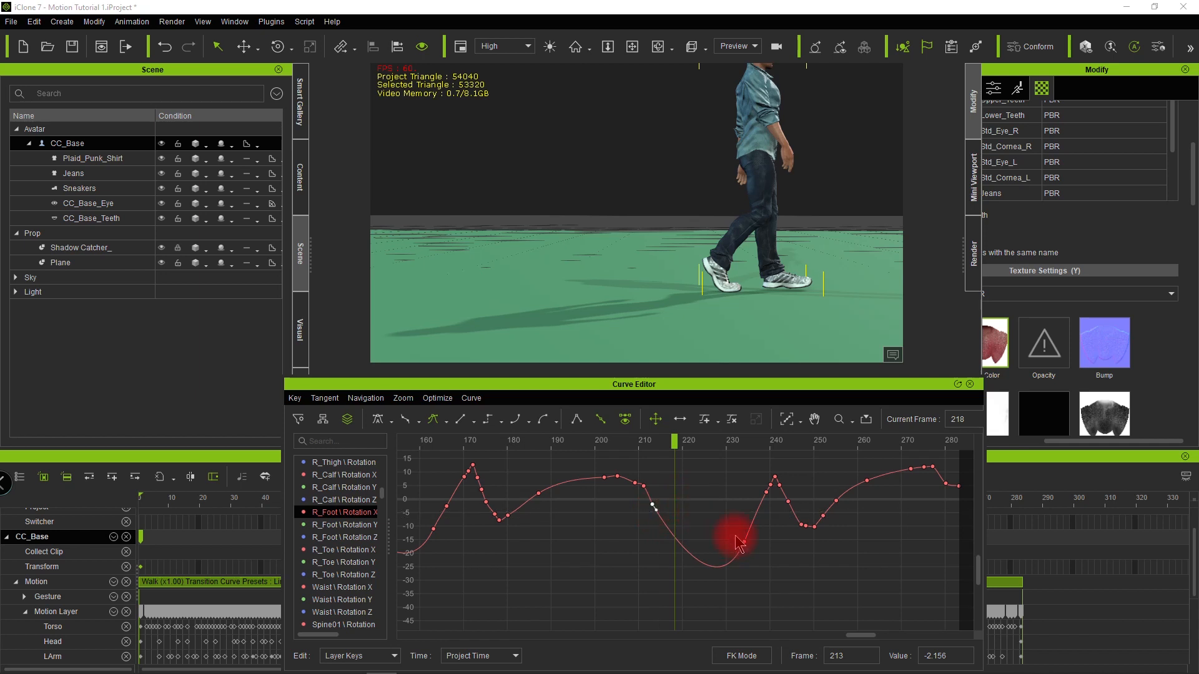
key(Left)
key(Left)
key(Left)
key(Left)
key(Left)
key(Right)
key(Right)
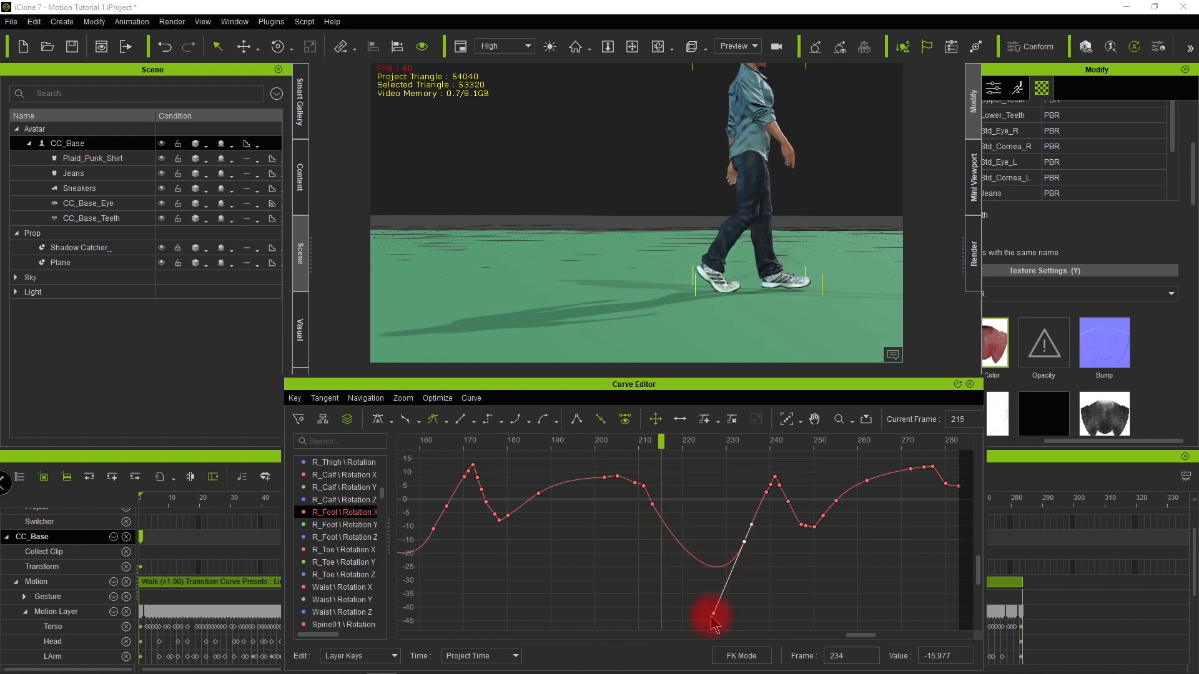
key(Right)
key(Right)
key(Right)
key(Right)
key(Right)
key(Right)
key(Left)
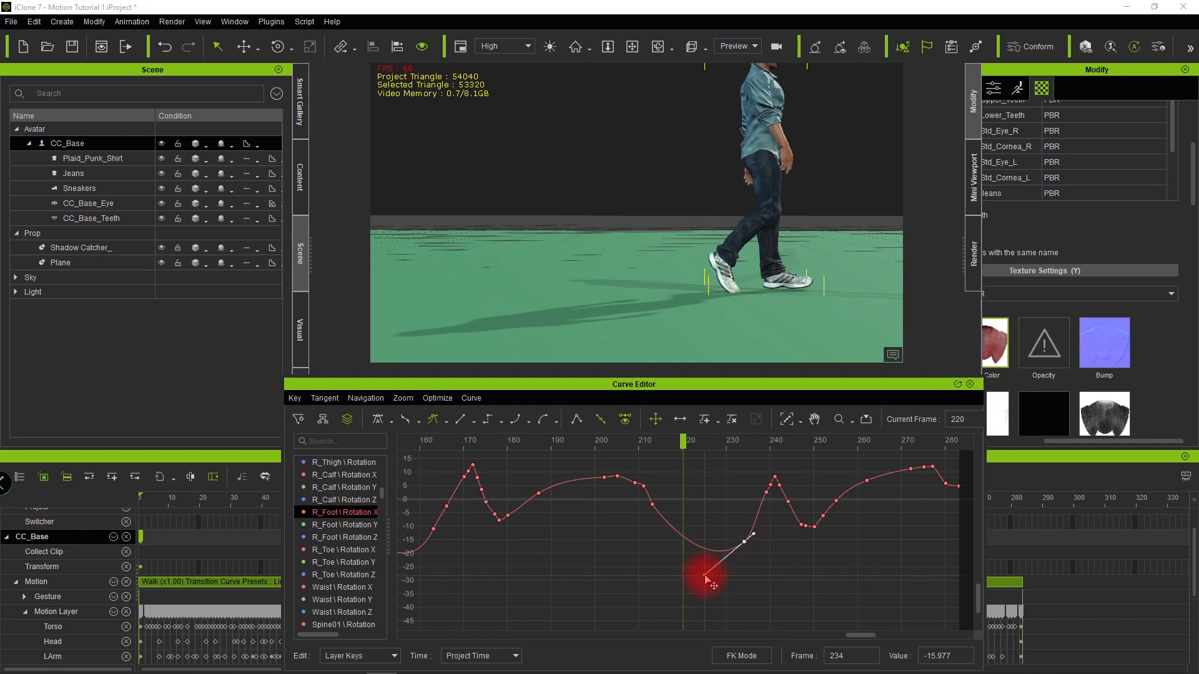
Step: Delete the key at frame 213, set the frame 234 key's value to -14.824, and check the foot over frames 214 to 230
key(Delete)
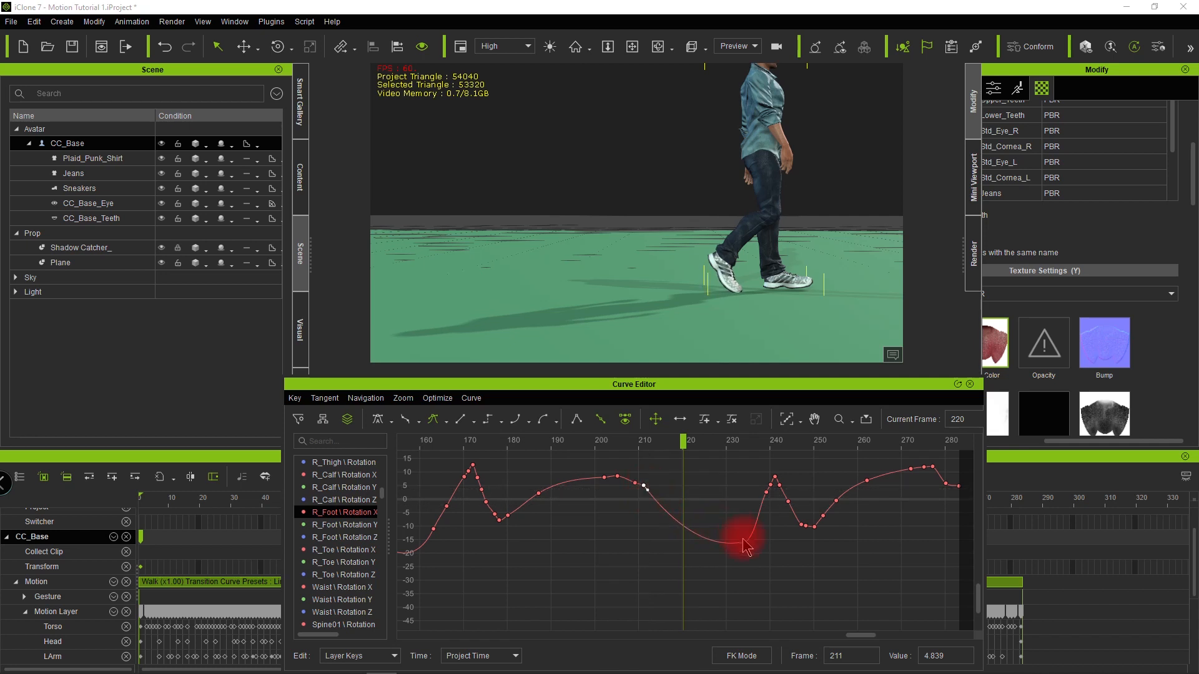
key(Right)
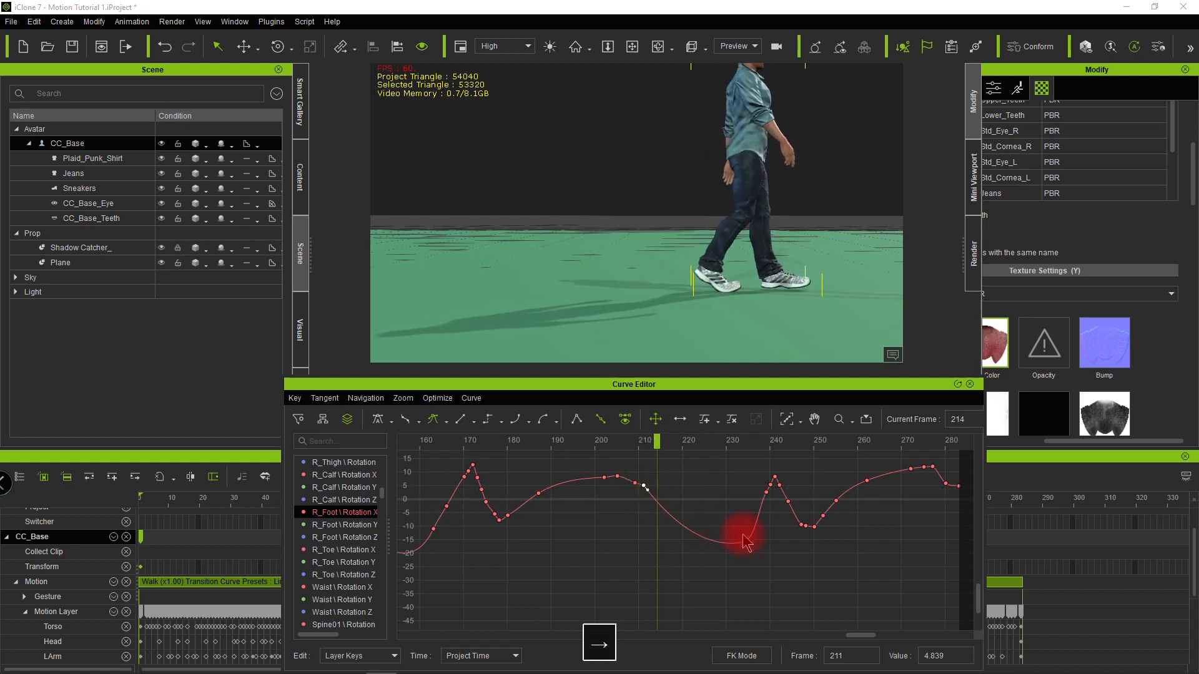
key(Right)
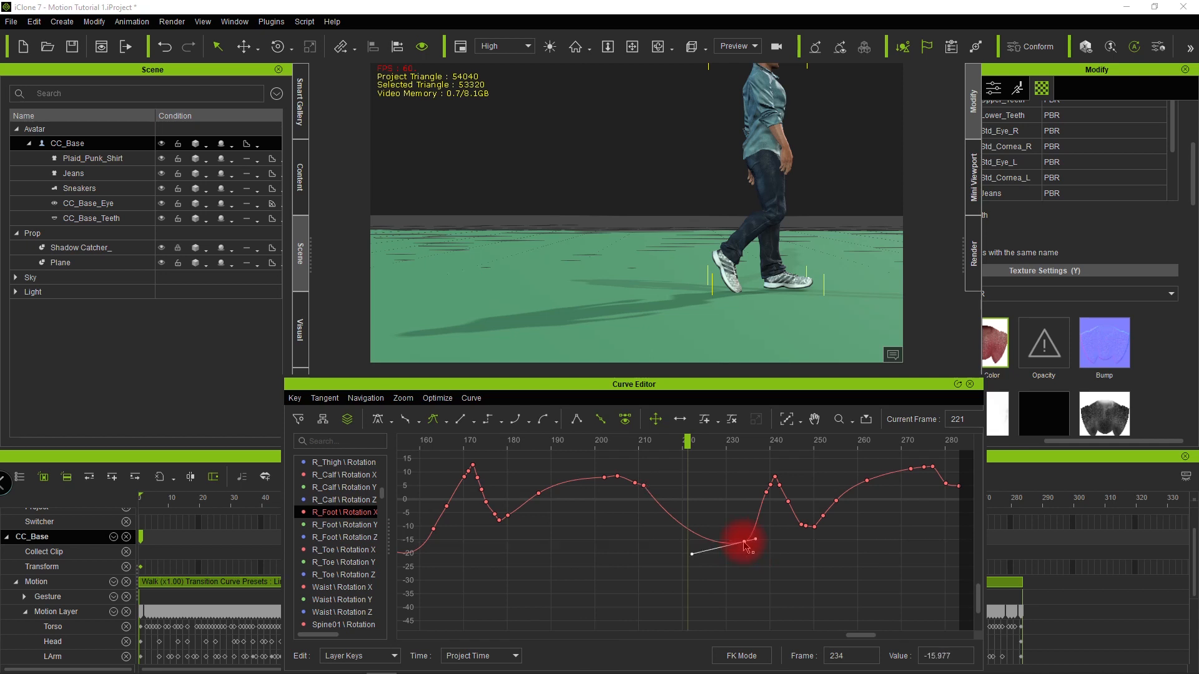
key(Right)
key(Right)
key(Right)
key(Right)
key(Right)
key(Right)
key(Right)
key(Right)
key(Right)
key(Right)
key(Right)
key(Right)
key(Right)
key(Right)
key(Right)
key(Right)
key(Right)
key(Right)
key(Right)
key(Right)
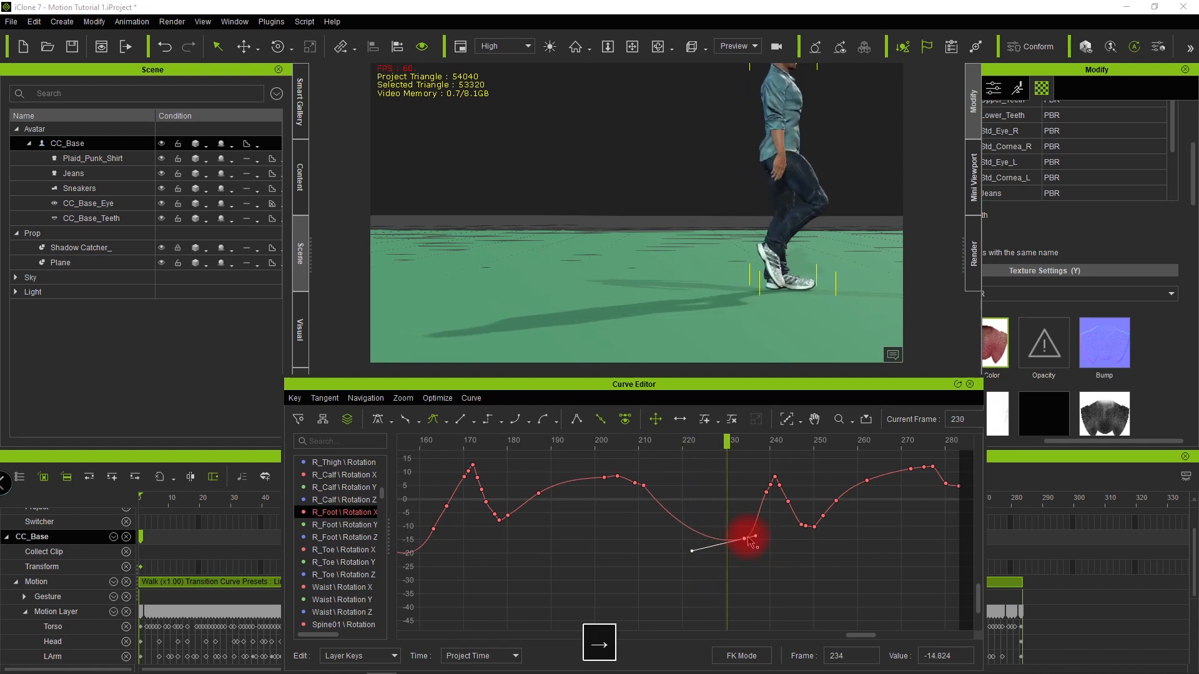
Step: Play back the walk to review the corrected right foot motion
mouse_move(854, 635)
mouse_down()
mouse_move(906, 640)
mouse_move(853, 636)
mouse_up()
key(space)
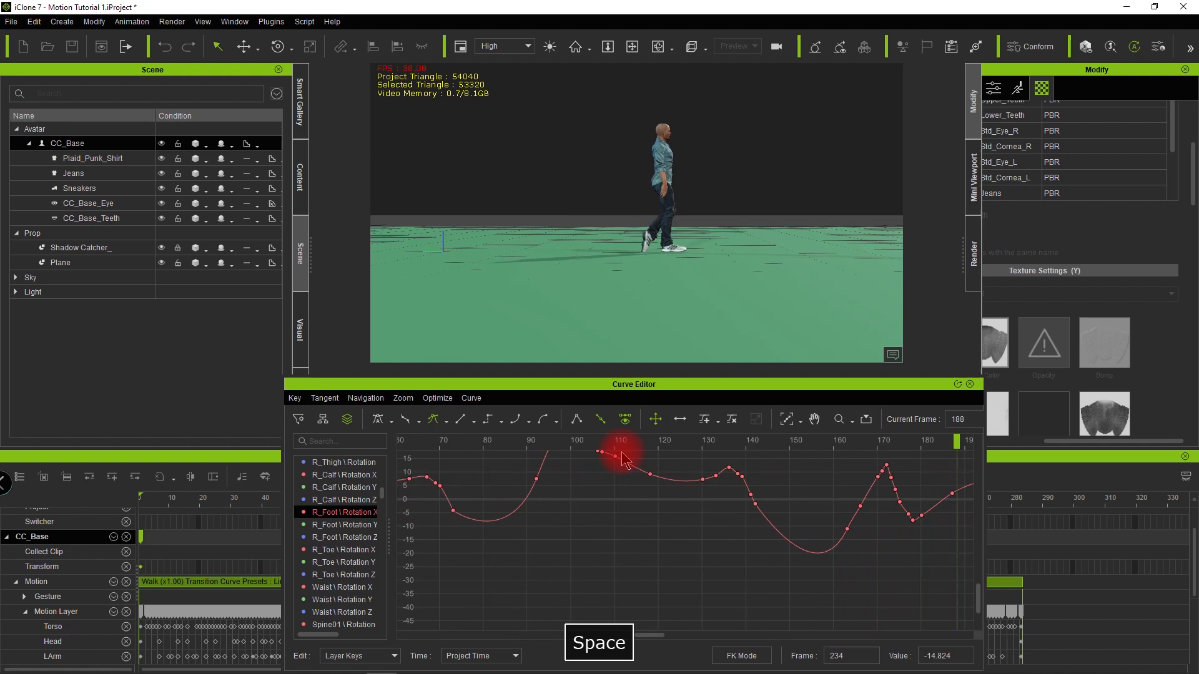
key(space)
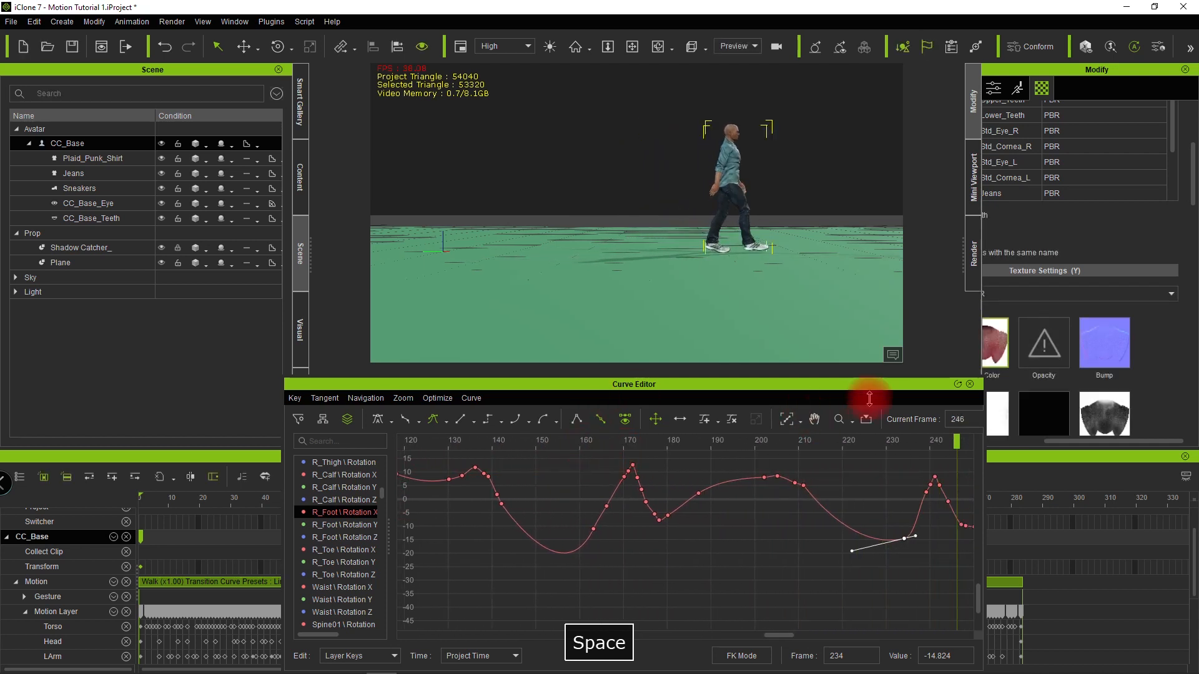
Step: Return to frame 1, frame the avatar closer and display the L_Foot Rotation X curve
drag(156, 513, 111, 524)
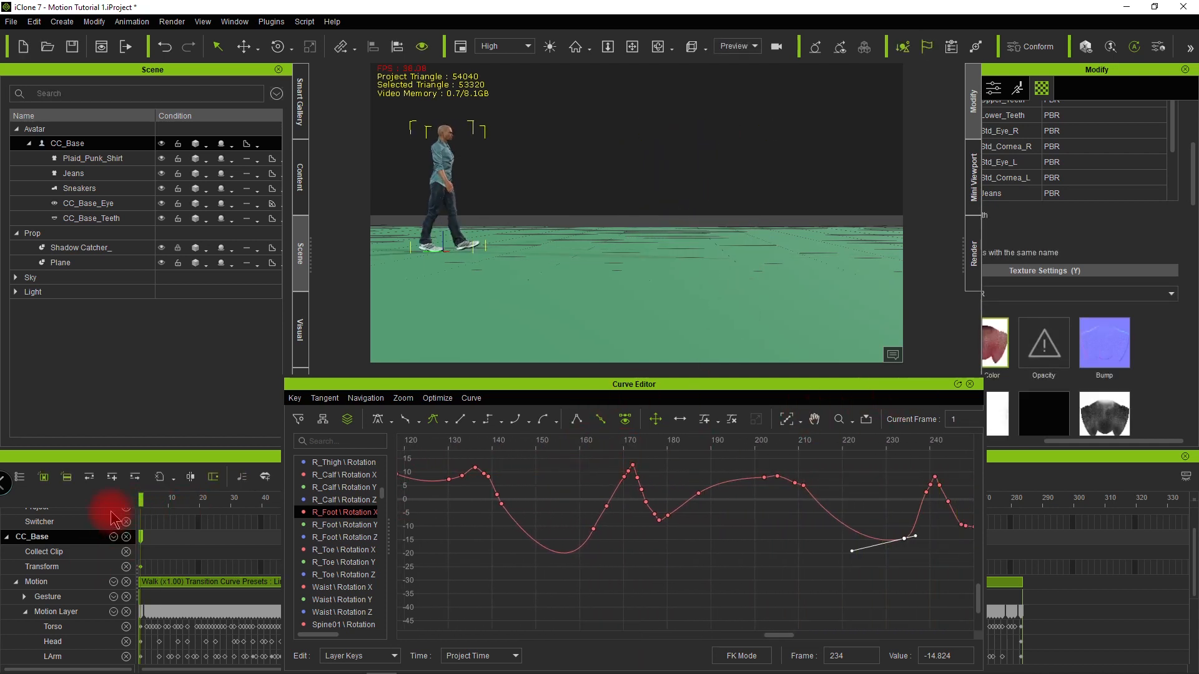
alt+drag(675, 209, 487, 269)
scroll(351, 592, up, 3)
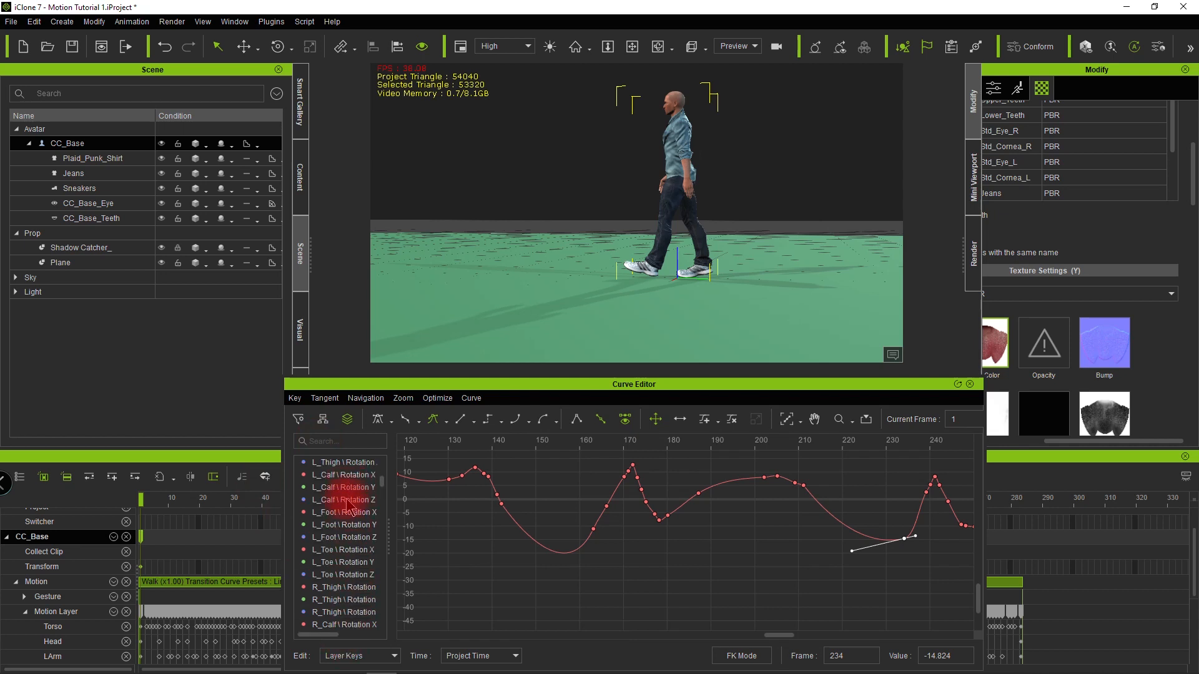
click(341, 512)
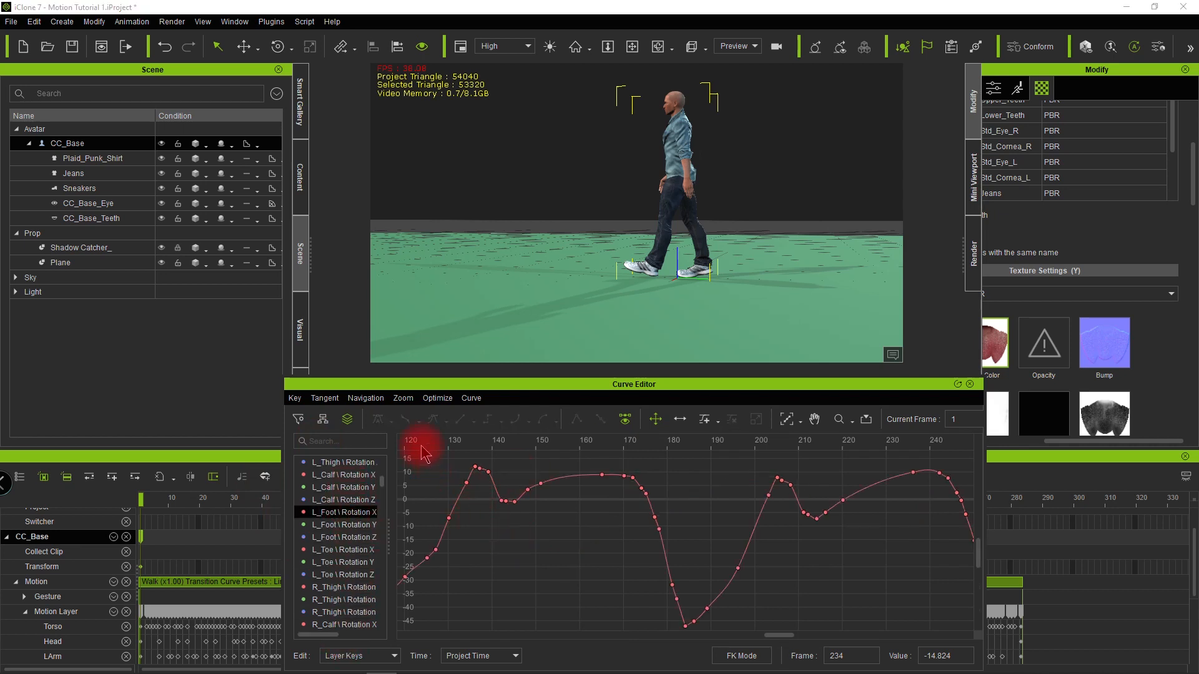
Step: Delete the L_Foot Rotation X keys forming the first dip, between frame 38 and about frame 55
drag(770, 633, 320, 643)
mouse_move(446, 440)
mouse_down()
mouse_move(556, 413)
mouse_move(635, 429)
mouse_up()
drag(979, 551, 978, 507)
alt+drag(527, 310, 356, 342)
drag(611, 542, 671, 608)
key(Delete)
Step: Adjust the outgoing tangent of the L_Foot key at frame 38 to smooth the dip, and check the foot frame by frame from about frame 30
click(610, 541)
drag(613, 569, 616, 549)
click(572, 437)
key(Right)
key(Right)
key(Right)
key(Right)
key(Right)
key(Right)
key(Right)
key(Right)
key(Right)
key(Right)
key(Right)
key(Right)
key(Right)
key(Right)
key(Right)
key(Right)
key(Right)
key(Right)
key(Right)
key(Right)
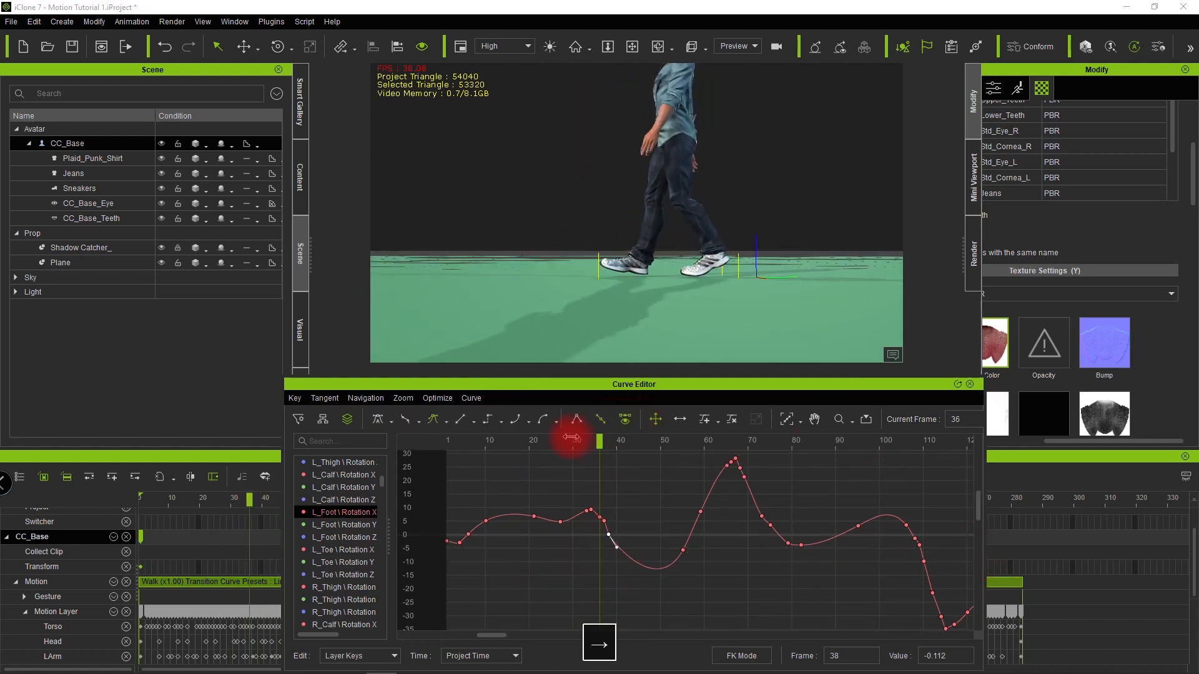
Step: Delete the L_Foot Rotation X keys forming the dip around frame 116, between about frames 108 and 130
drag(492, 636, 624, 636)
scroll(667, 569, down, 2)
click(687, 441)
drag(978, 515, 978, 564)
alt+scroll(655, 566, up, 4)
drag(645, 529, 747, 614)
key(Delete)
key(Delete)
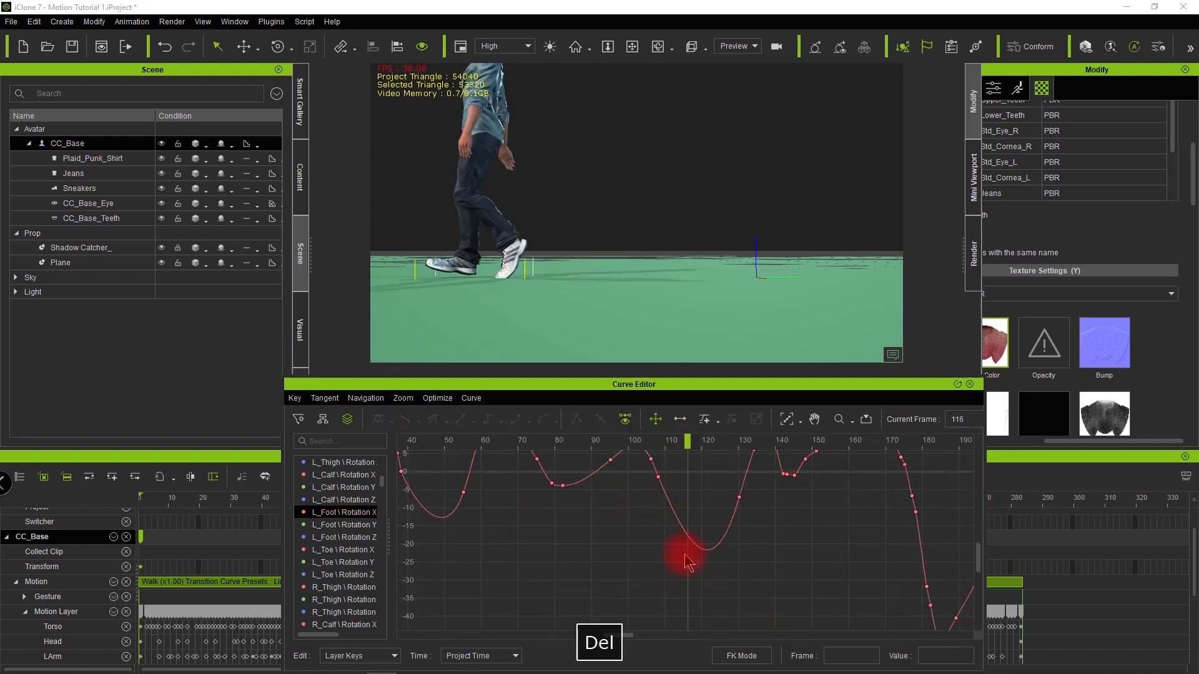
Step: Adjust the incoming tangent of the key at about frame 130 to make the dip shallower, and check the left foot frame by frame
click(660, 478)
drag(739, 500, 707, 549)
key(Right)
key(Right)
key(Right)
key(Right)
key(Right)
key(Right)
key(Right)
key(Right)
key(Right)
key(Right)
key(Right)
key(Right)
key(Right)
key(Right)
key(Right)
key(Right)
key(Right)
key(Right)
key(Right)
key(Right)
Step: Delete the L_Foot Rotation X keys forming the dip around frame 182, between about frames 175 and 203
drag(619, 635, 770, 634)
drag(978, 555, 979, 581)
alt+drag(487, 125, 687, 147)
click(710, 440)
drag(665, 501, 777, 625)
key(Delete)
drag(978, 580, 978, 560)
click(694, 528)
key(Delete)
click(690, 512)
key(Delete)
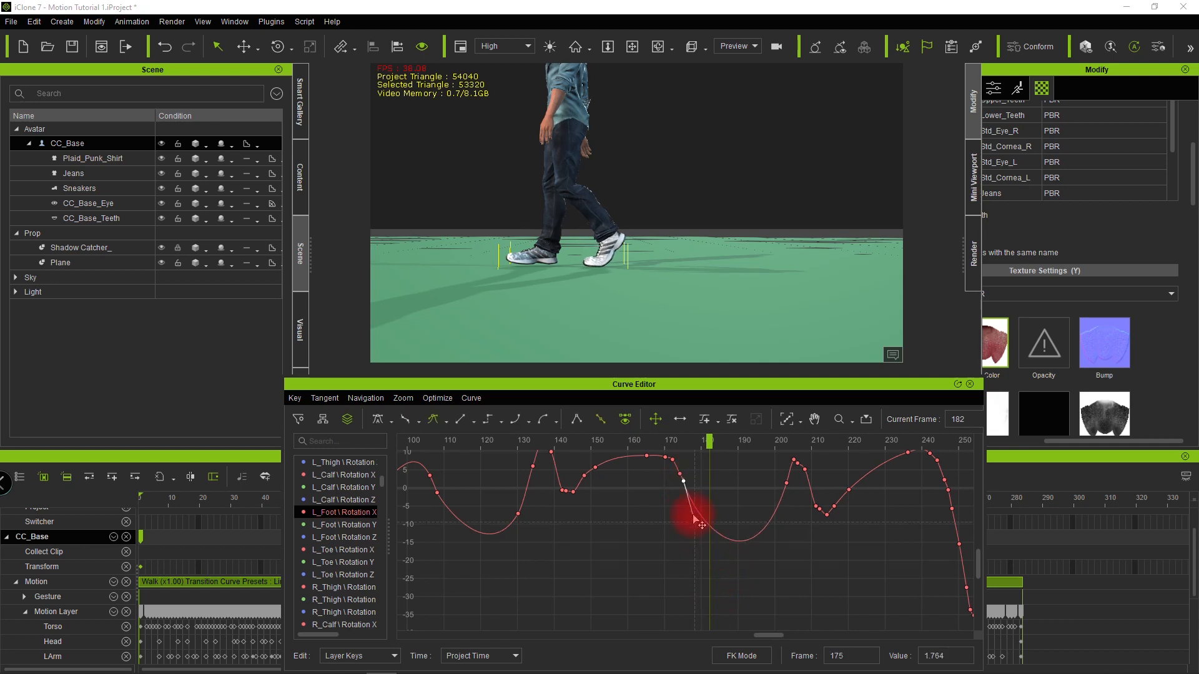
Step: Lower the incoming tangent of the key at frame 203 to flatten the dip, and check the left foot frame by frame from about frame 169
click(663, 442)
key(Right)
key(Right)
key(Right)
key(Right)
key(Right)
key(Right)
key(Right)
key(Right)
key(Right)
key(Right)
key(Right)
key(Right)
key(Right)
key(Right)
key(Right)
key(Right)
key(Right)
key(Right)
key(Right)
key(Right)
Step: Delete the L_Foot Rotation X keys forming the last dip around frame 254, between about frames 246 and 271
drag(769, 635, 921, 635)
click(752, 443)
alt+drag(500, 215, 690, 232)
drag(702, 551, 808, 634)
key(Delete)
drag(700, 497, 747, 553)
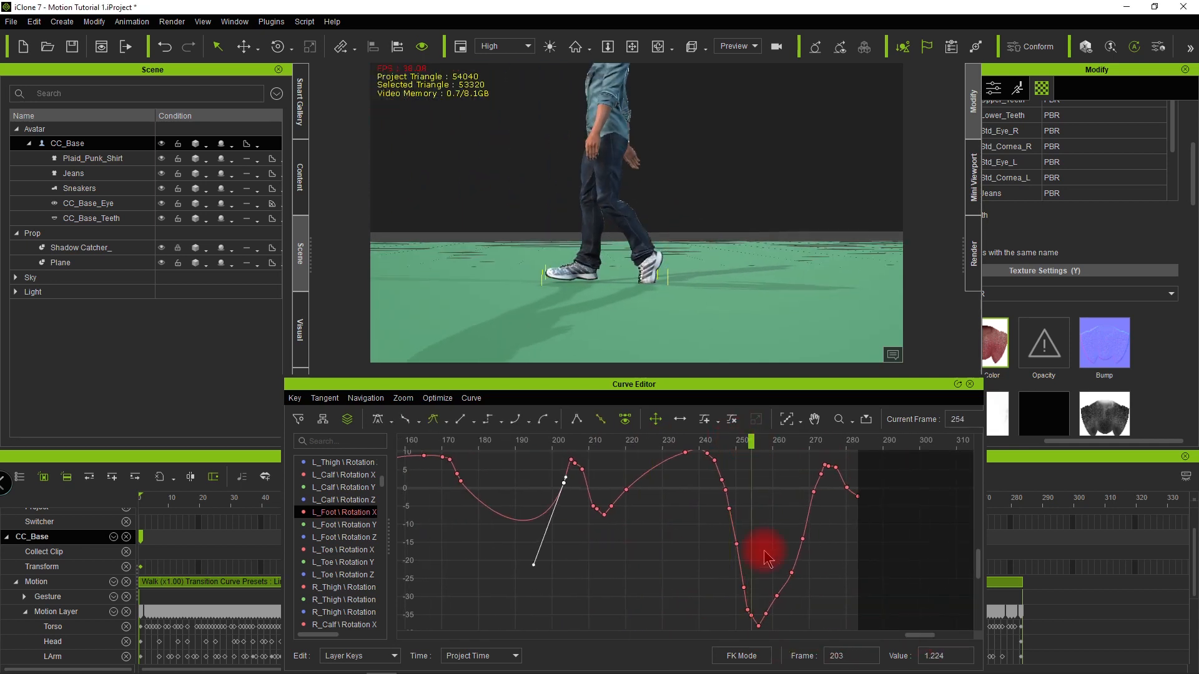
key(Delete)
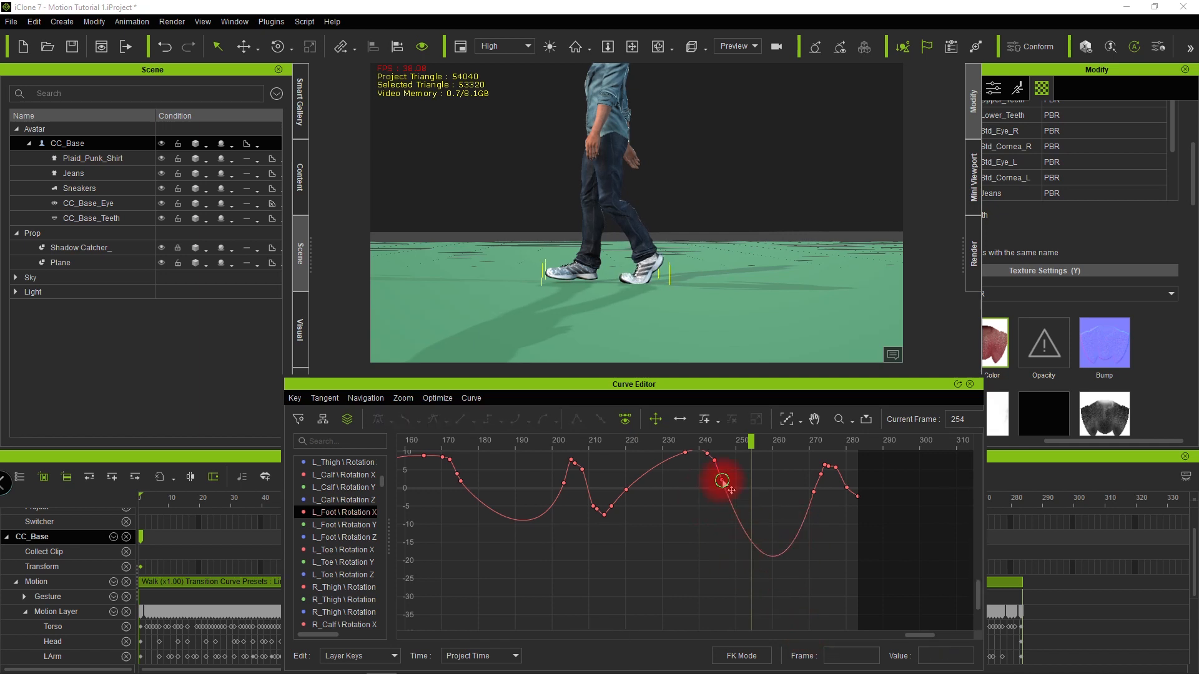
Step: Adjust the incoming tangent of the key at frame 271 to flatten the last dip, and scrub to frame 280 to check the foot
click(814, 493)
drag(781, 611, 800, 507)
drag(716, 444, 847, 441)
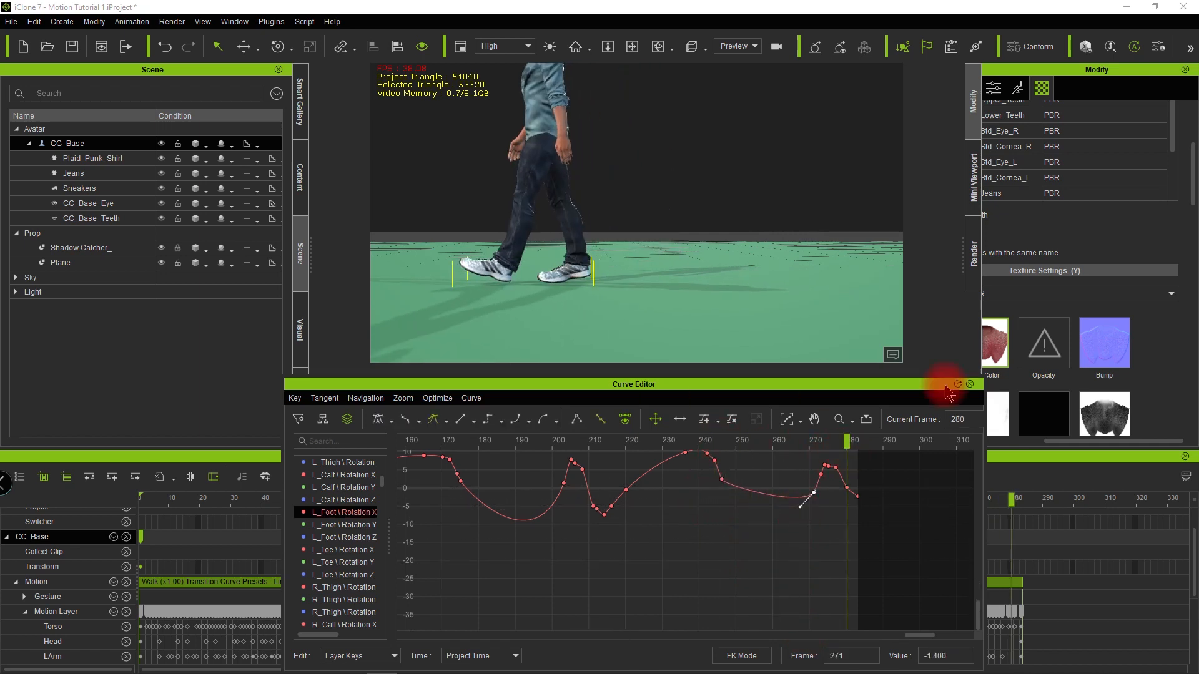
Step: Return to frame 1, show the full walking path and play back the animation to review both feet
click(155, 507)
scroll(674, 235, down, 6)
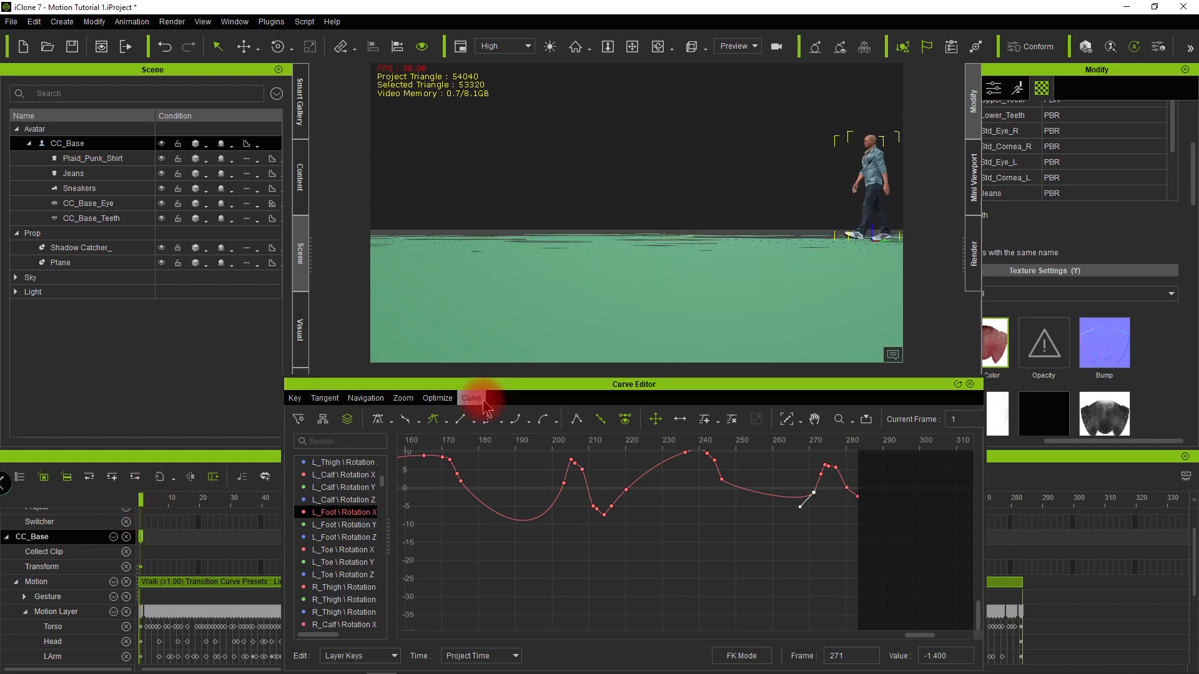
key(space)
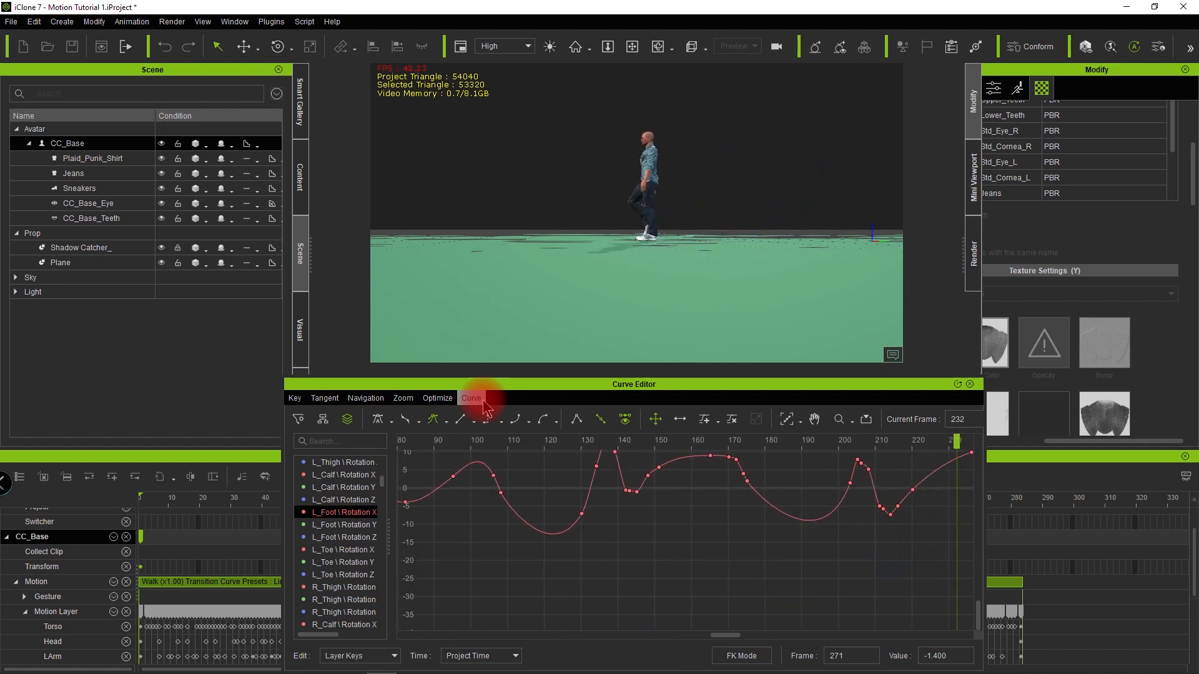
key(space)
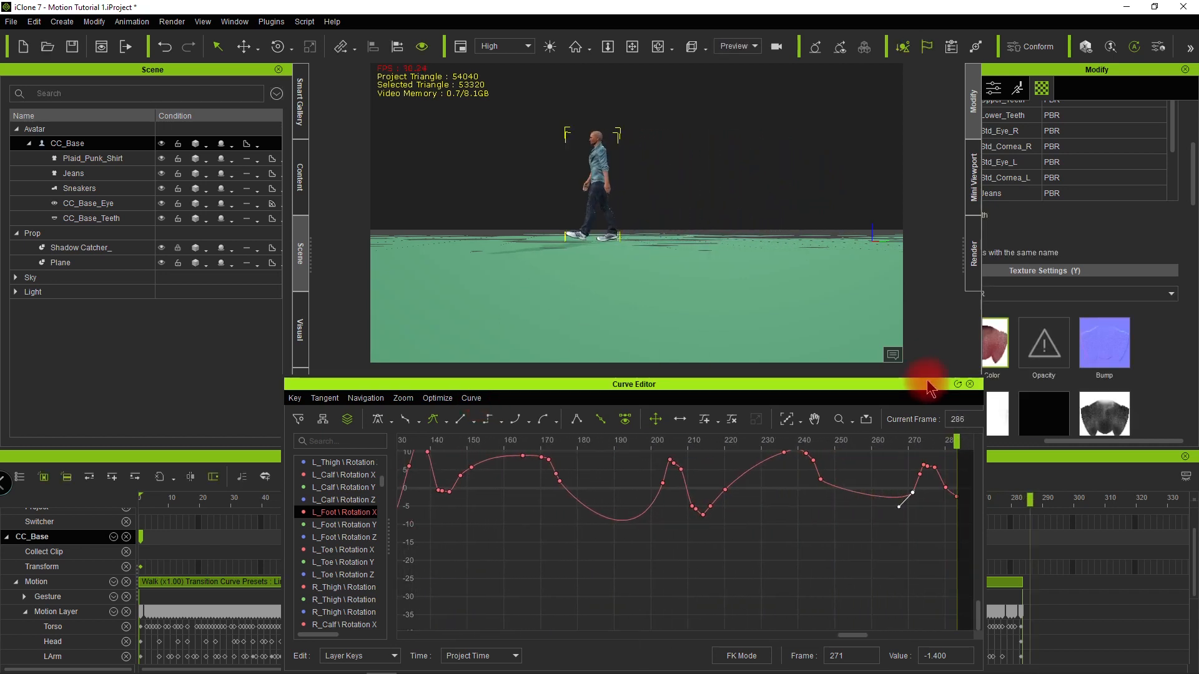
Step: Close the Curve Editor and zoom the timeline out to the project's full length
click(970, 384)
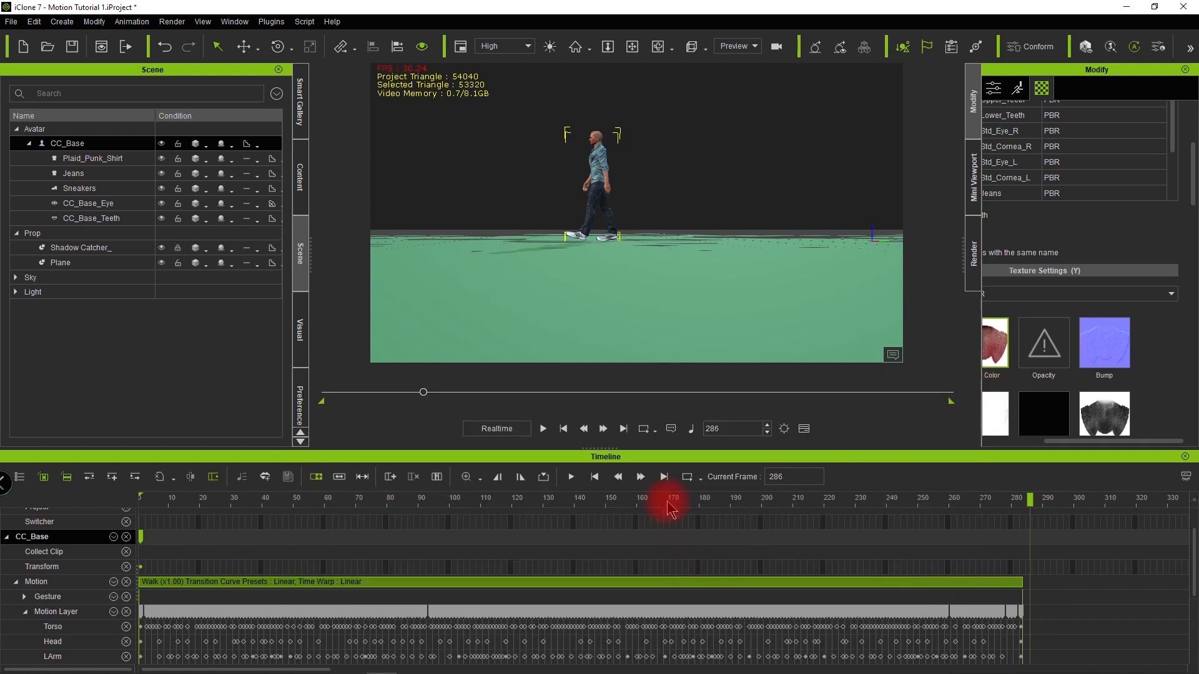
drag(670, 508, 612, 524)
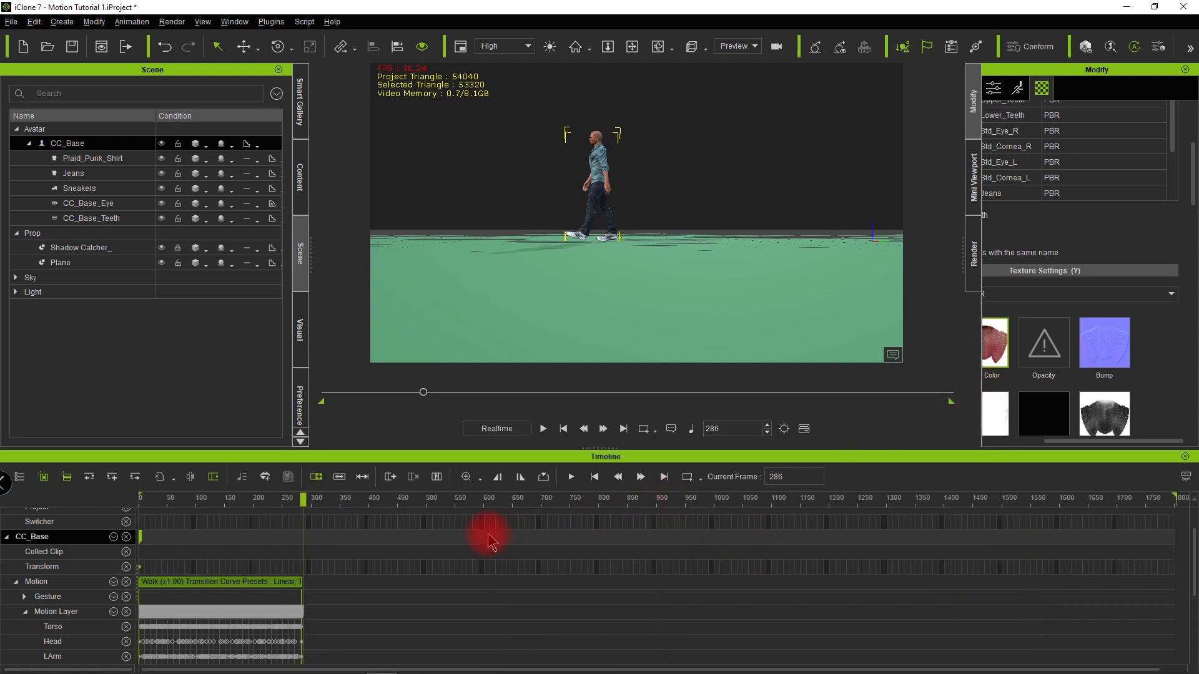
Step: Return to frame 1, frame the avatar in a closer view and play back the corrected walk
click(592, 668)
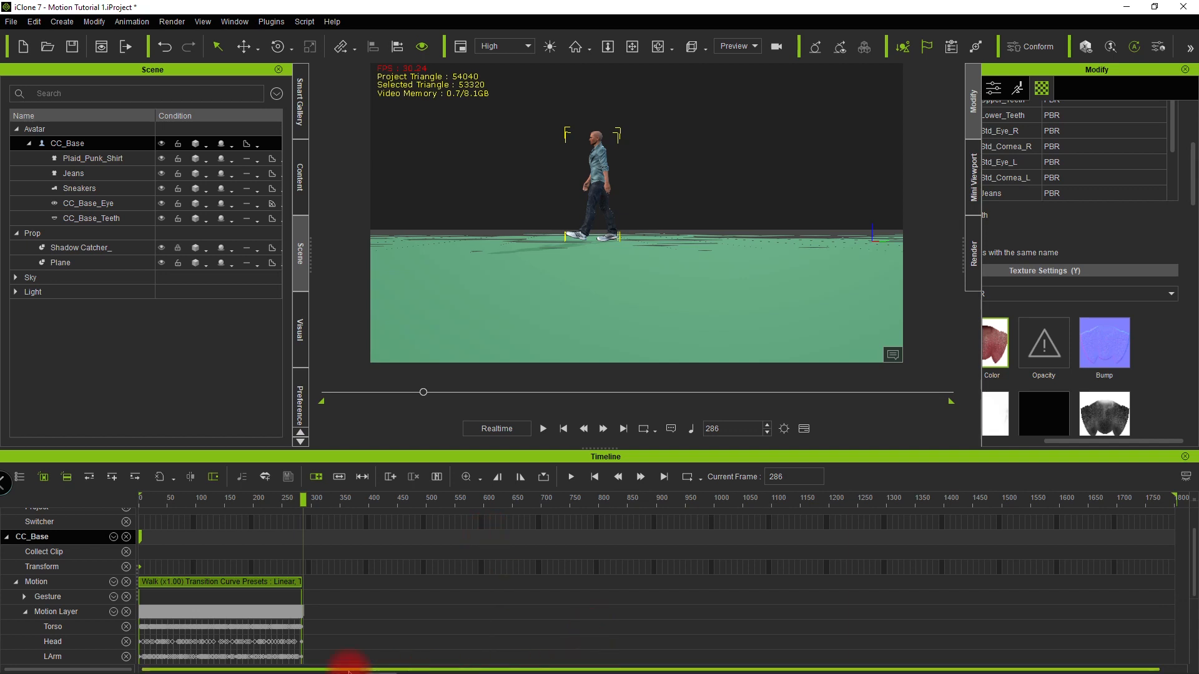
drag(194, 517, 84, 528)
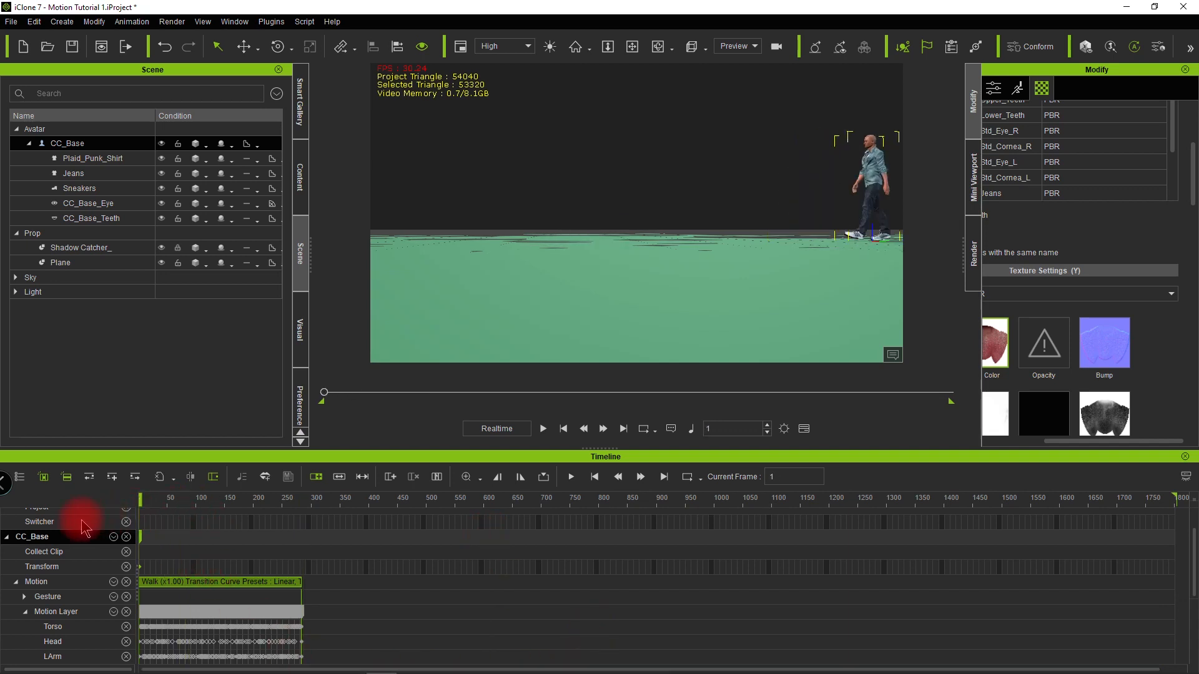
scroll(586, 260, up, 3)
mouse_move(615, 286)
alt+mouse_down()
mouse_move(498, 289)
mouse_move(826, 302)
mouse_move(728, 283)
mouse_move(612, 286)
mouse_move(620, 350)
alt+mouse_up()
key(space)
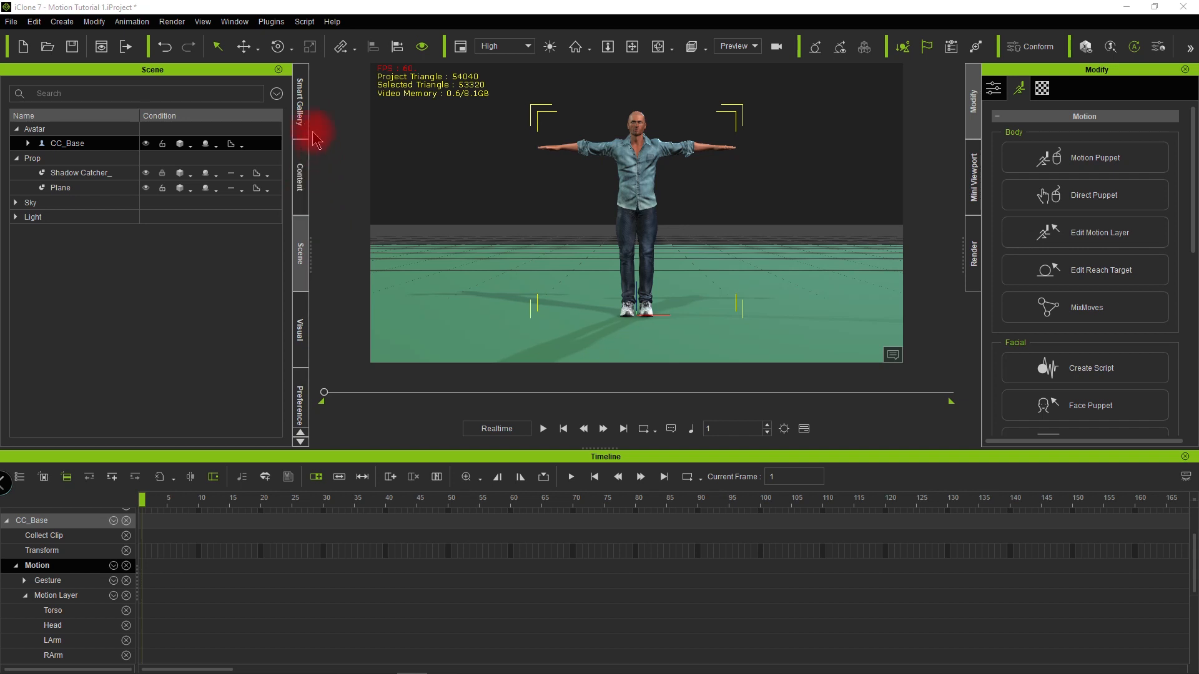
Step: Open the Assassin Moves animation pack in the Smart Gallery
click(300, 109)
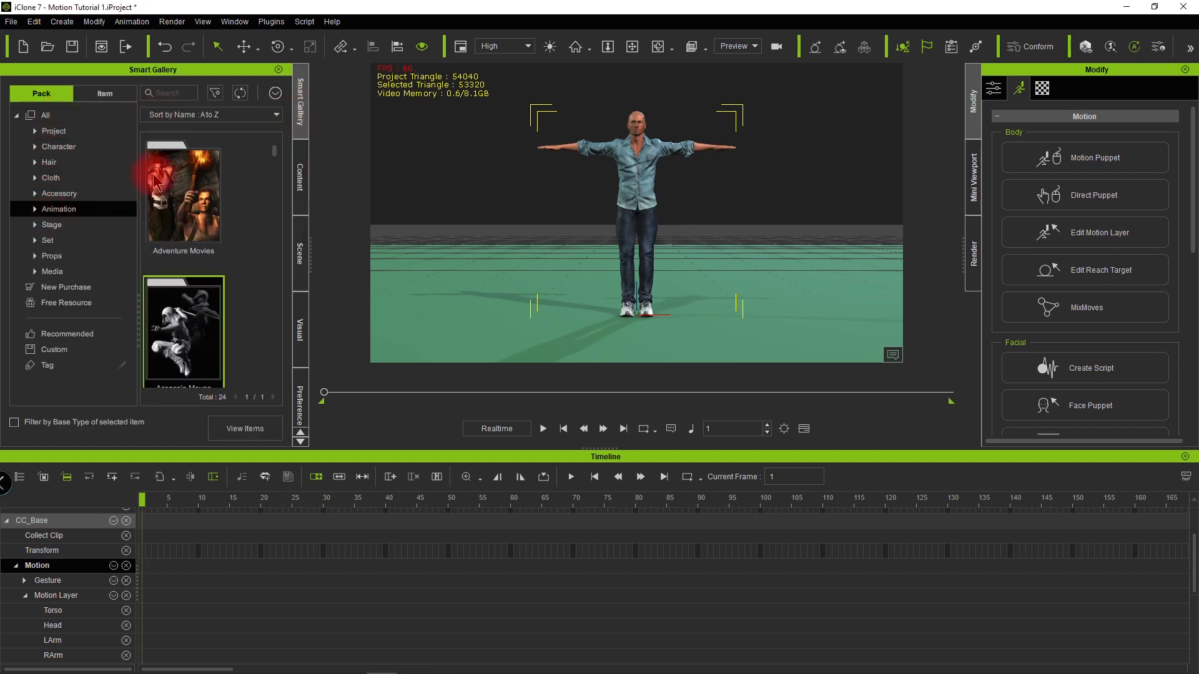
scroll(193, 353, down, 1)
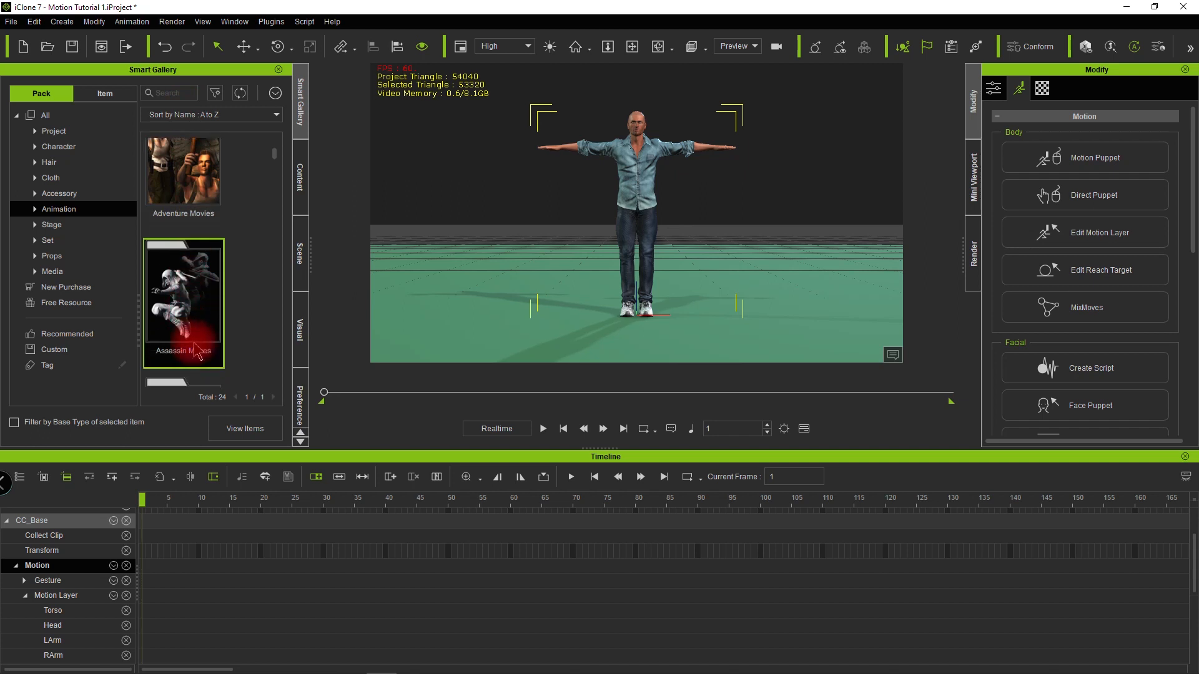
scroll(194, 353, down, 1)
double_click(208, 270)
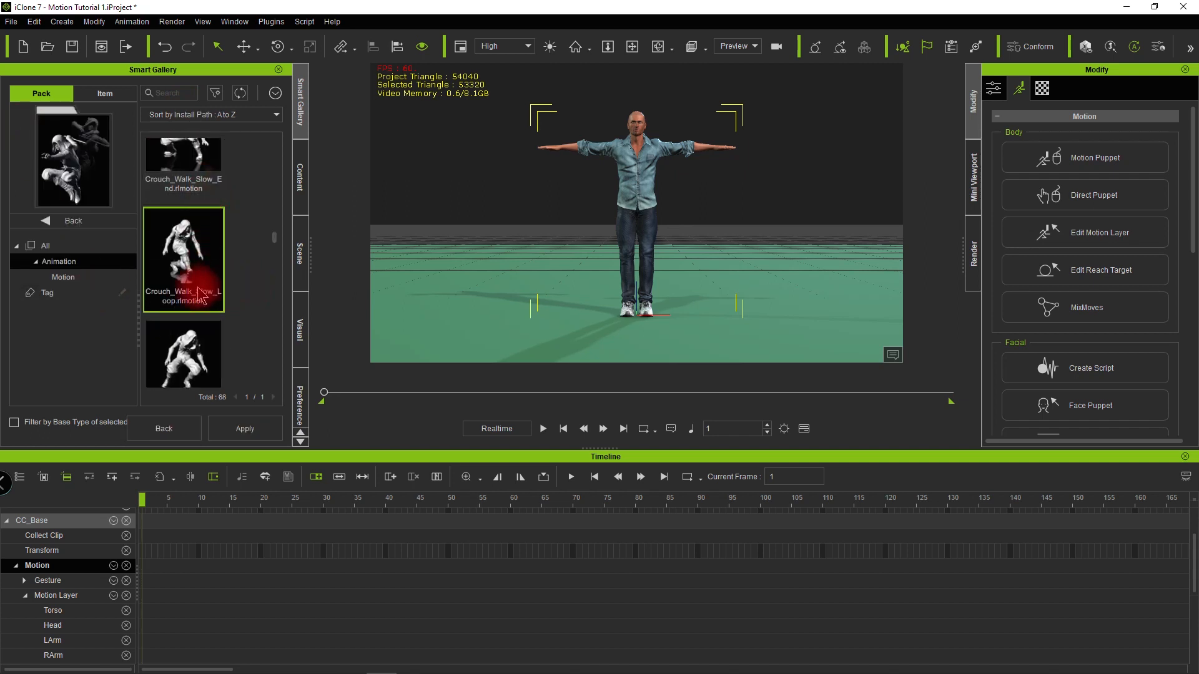
Step: Check the Motion Setting Options and apply the Crouch_Walk_Slow_Loop motion to CC_Base at frame 1
click(142, 23)
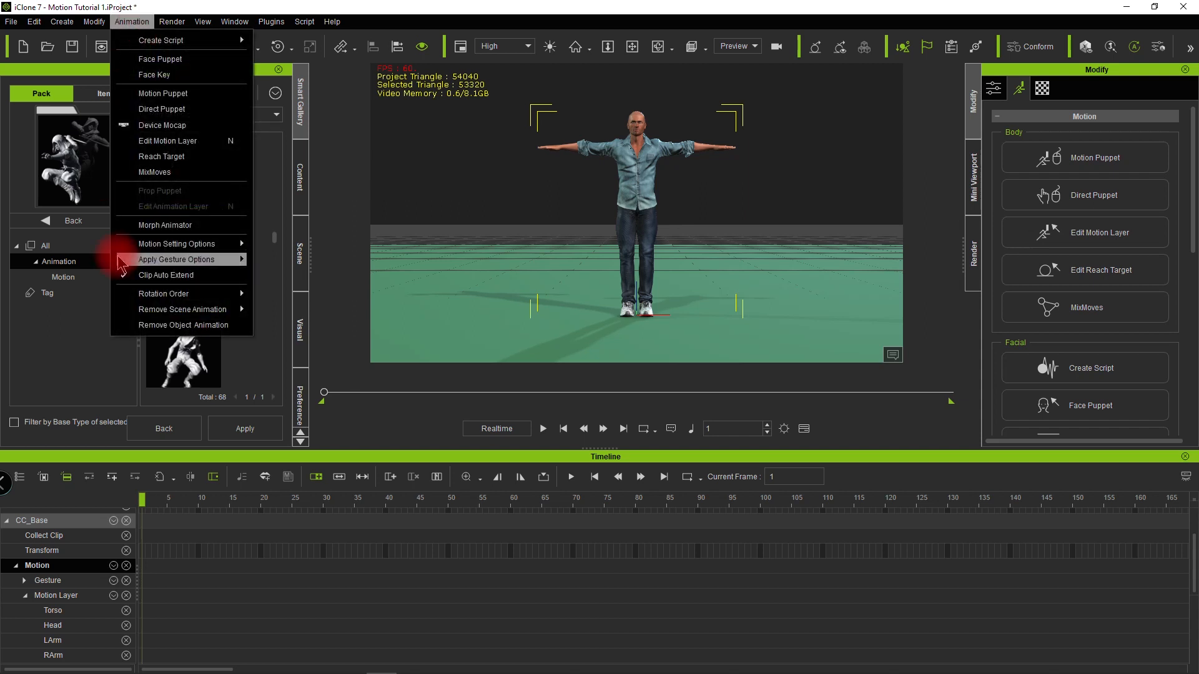
mouse_move(244, 243)
click(283, 249)
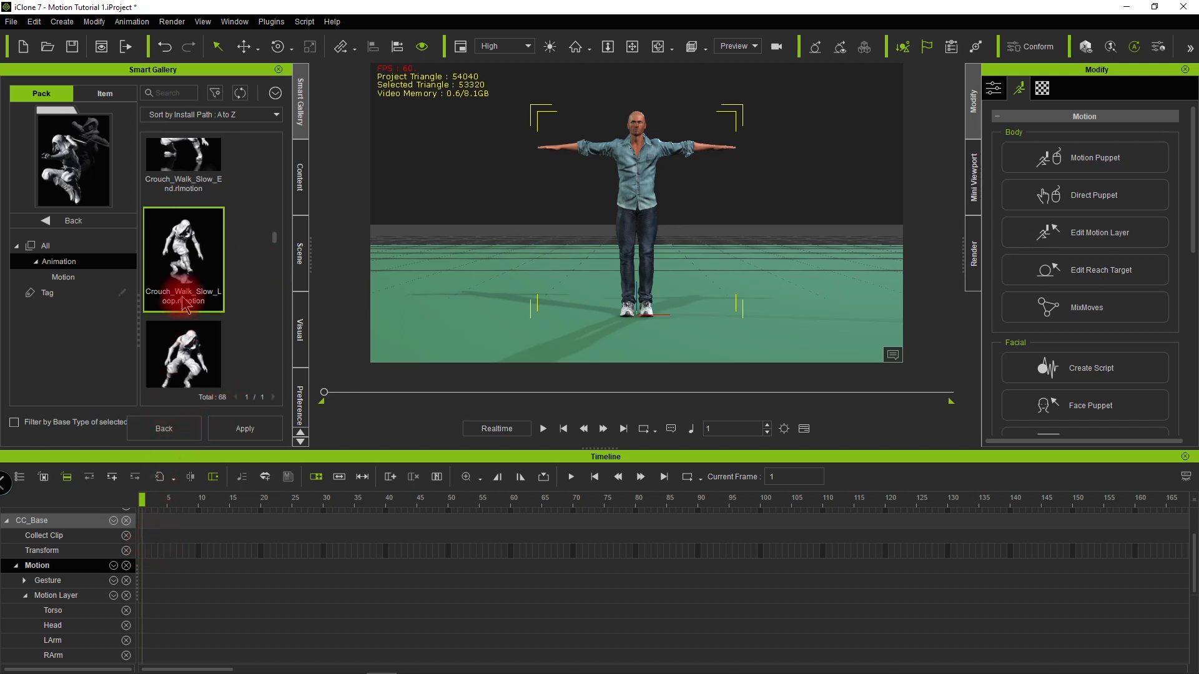
double_click(173, 274)
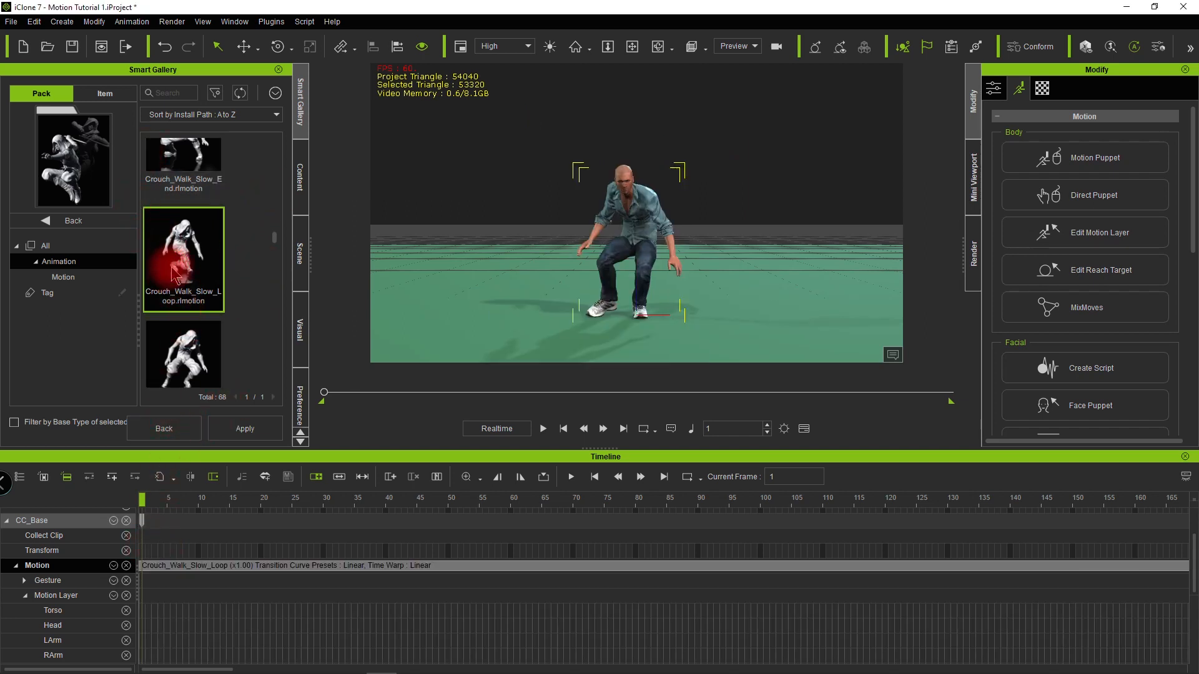
Step: Play back the Crouch_Walk_Slow_Loop clip and go to its end at frame 248
click(345, 557)
scroll(375, 516, down, 1)
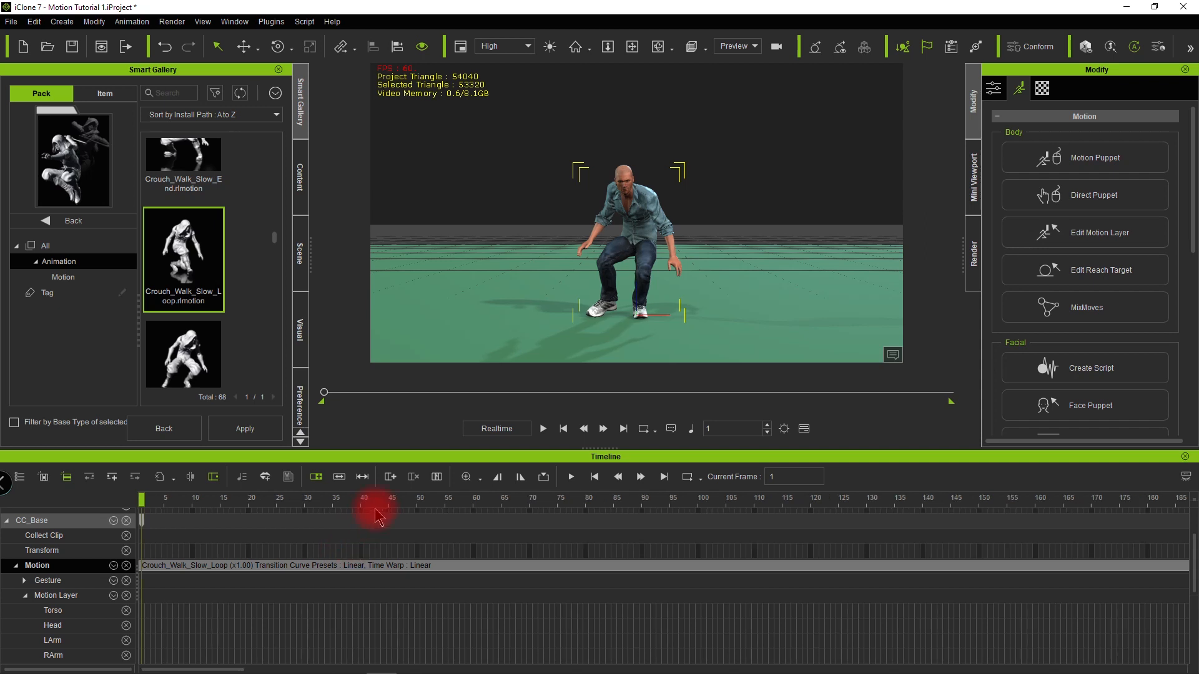
scroll(376, 516, down, 5)
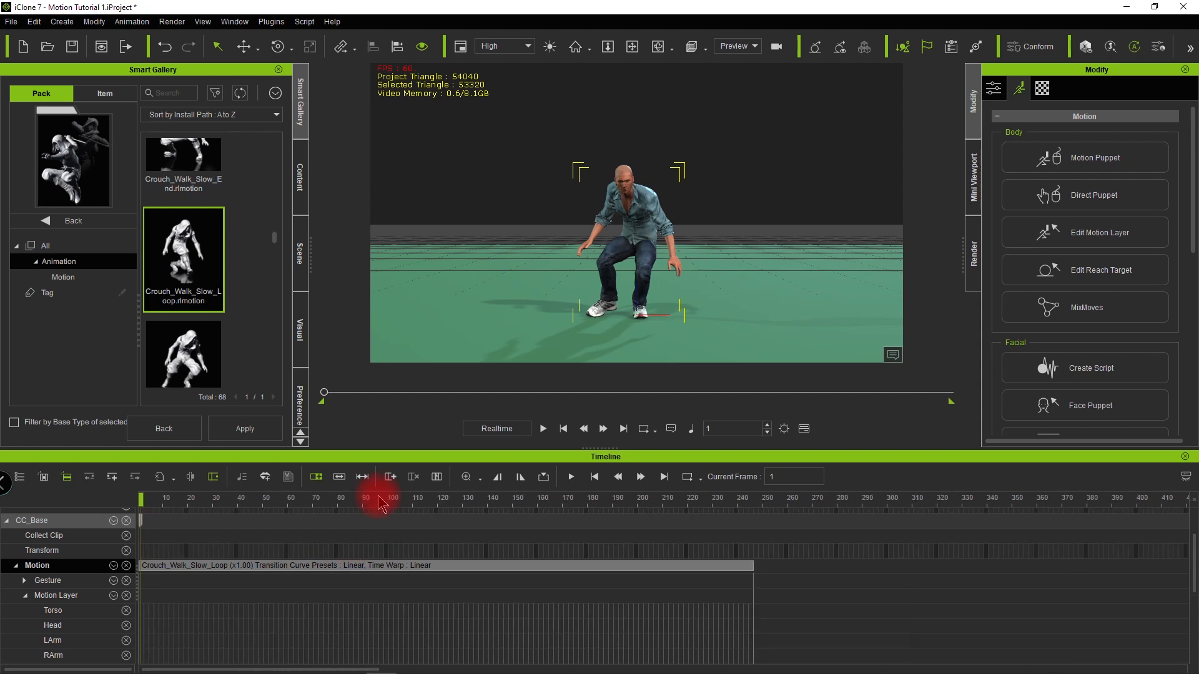
key(space)
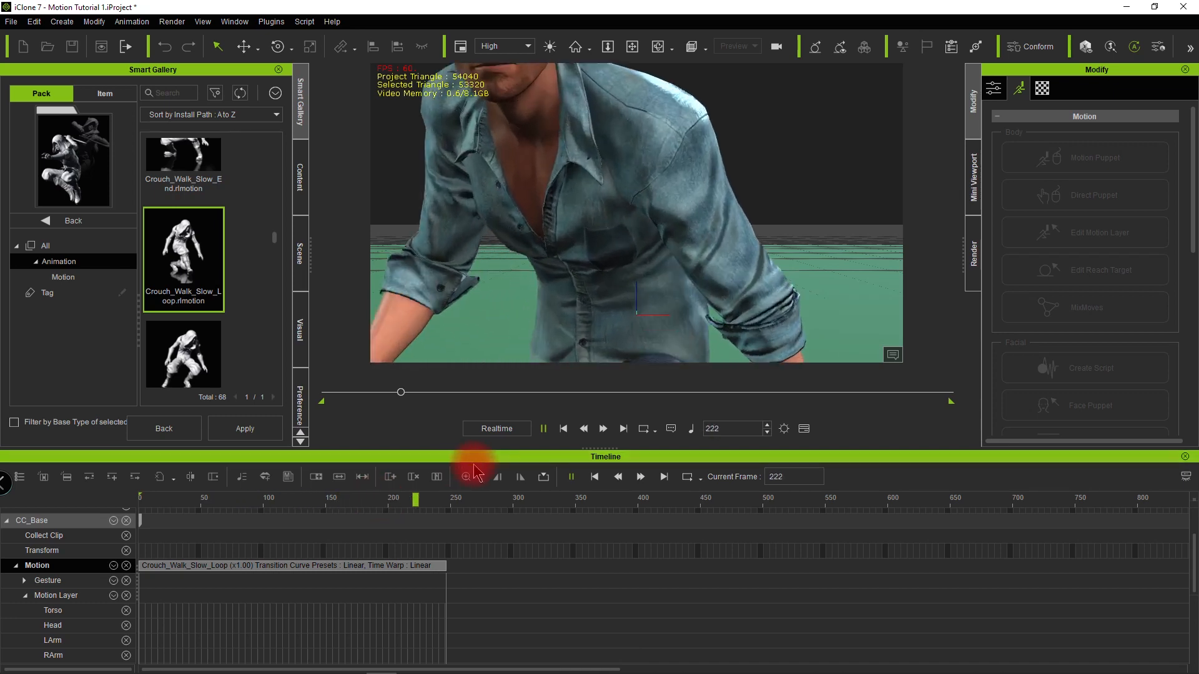
key(space)
click(447, 509)
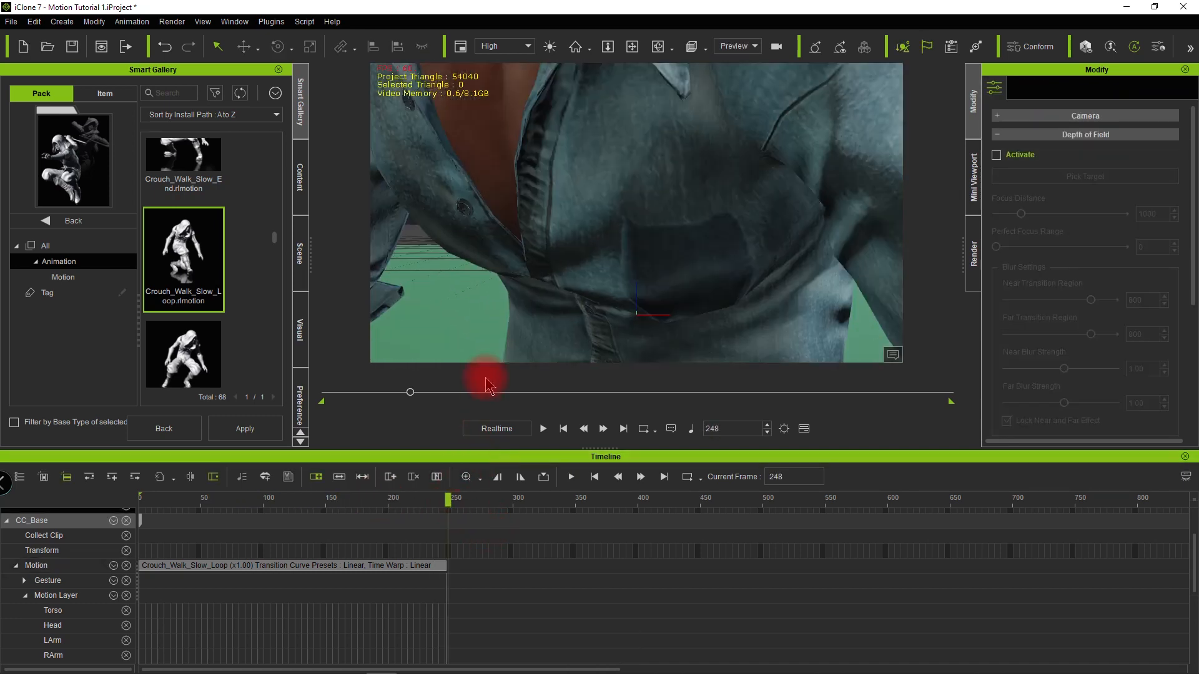
Step: Select the avatar in a full side view and place the playhead at frame 249, just past the loop clip
scroll(519, 250, down, 5)
alt+drag(495, 286, 594, 317)
click(802, 191)
alt+drag(623, 259, 496, 280)
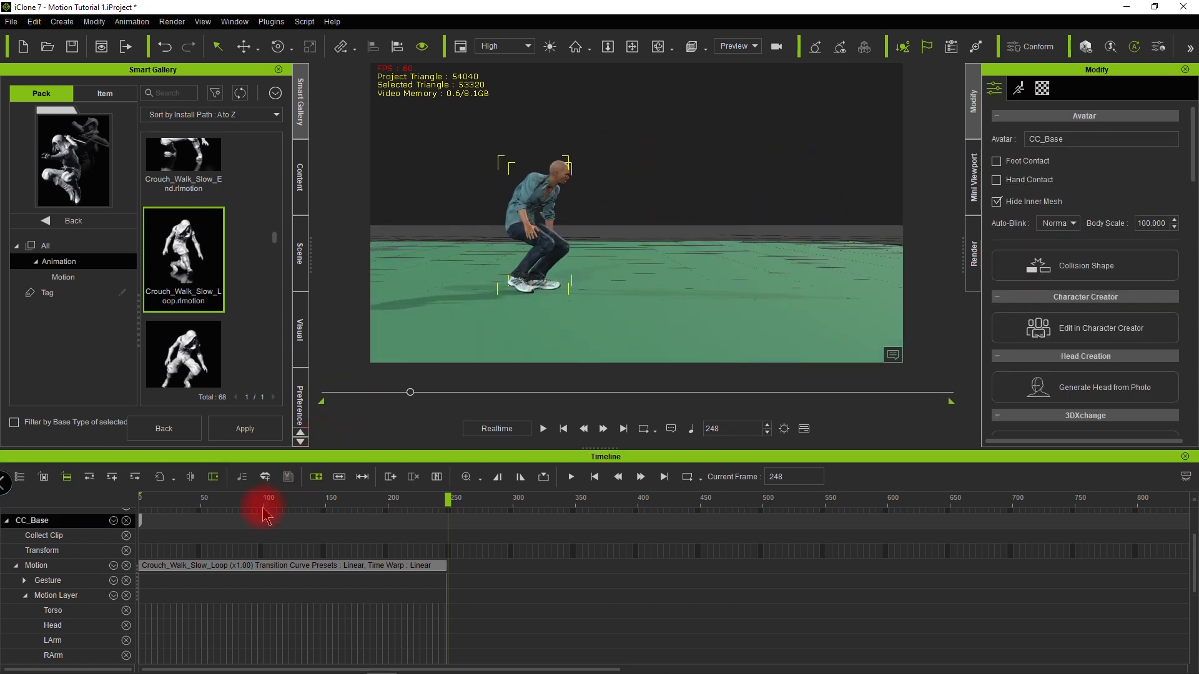
click(396, 509)
mouse_move(429, 517)
mouse_down()
mouse_move(467, 509)
mouse_move(452, 513)
mouse_up()
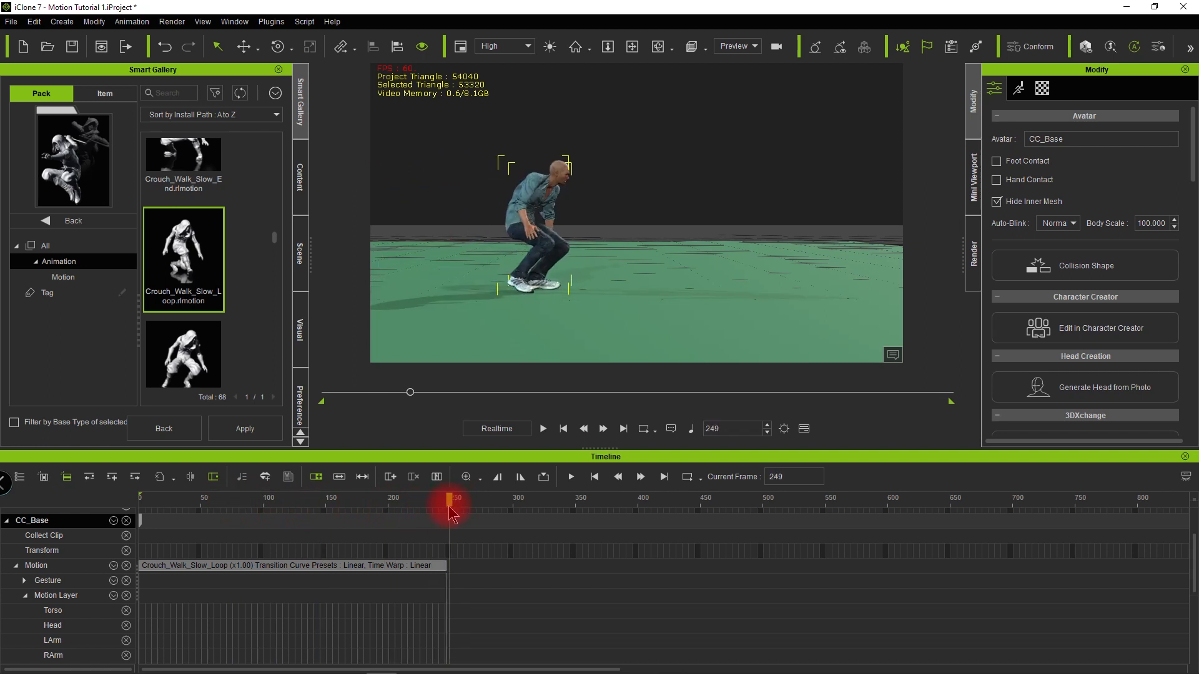
Step: Add the Crouch_Walk_Slow_End motion at frame 249, shorten its transition and butt it against the end of the loop clip
click(199, 164)
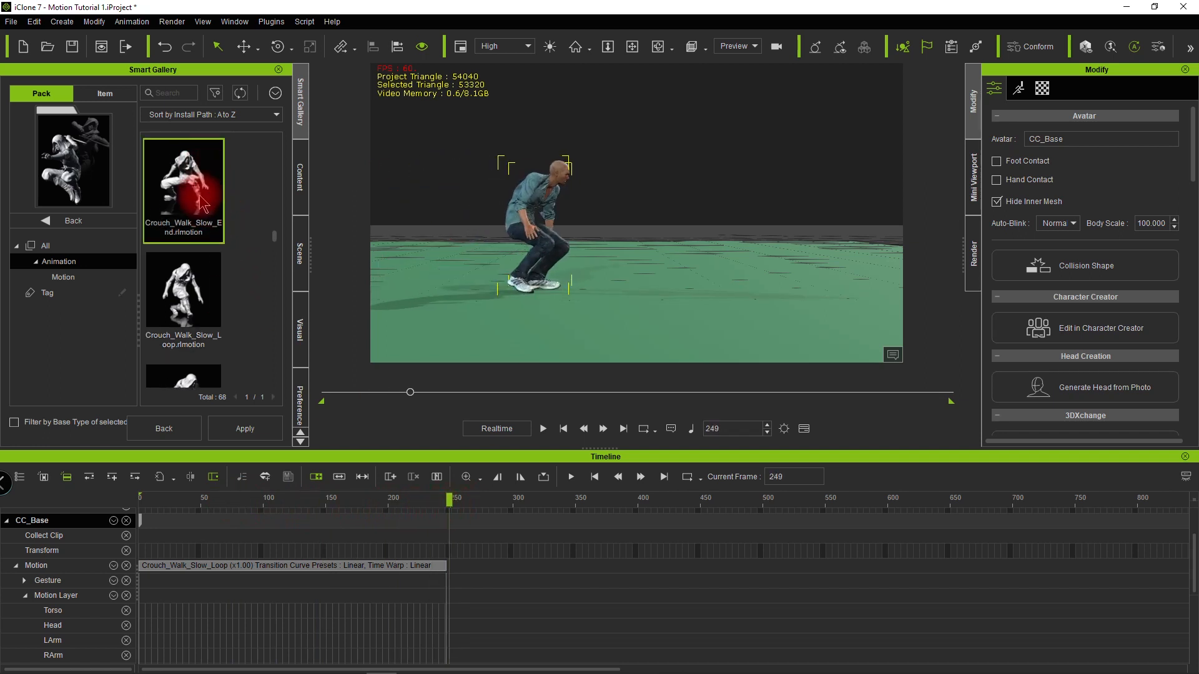
drag(199, 203, 394, 506)
scroll(476, 596, up, 5)
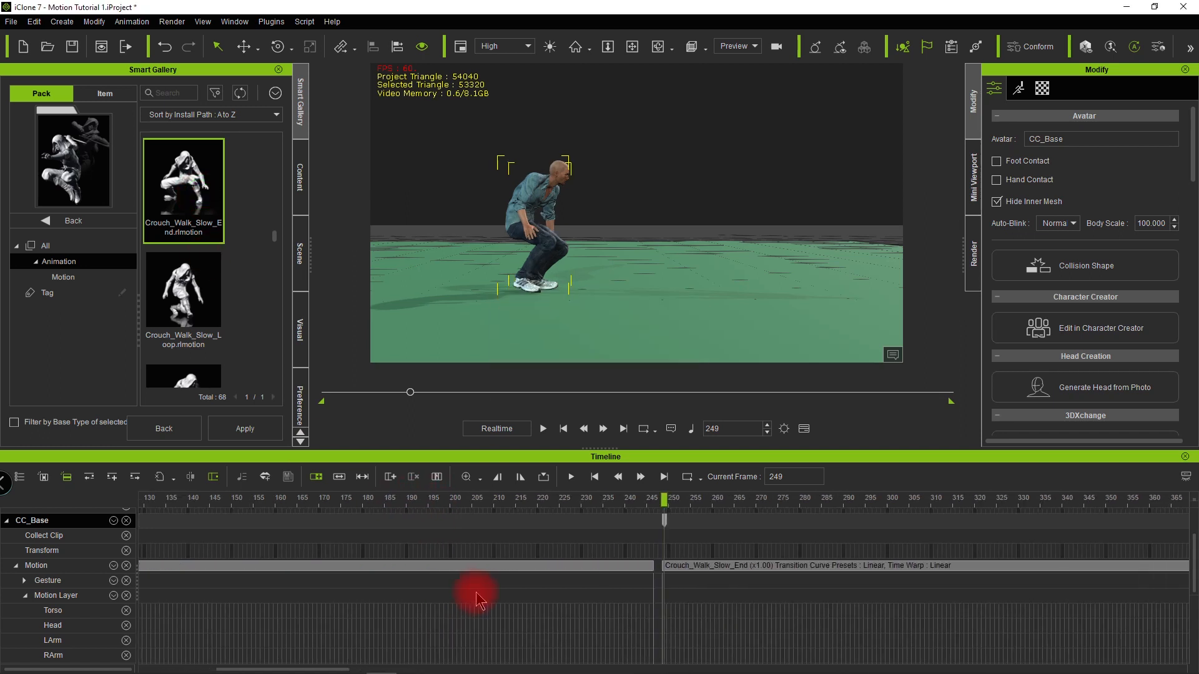
drag(747, 567, 837, 567)
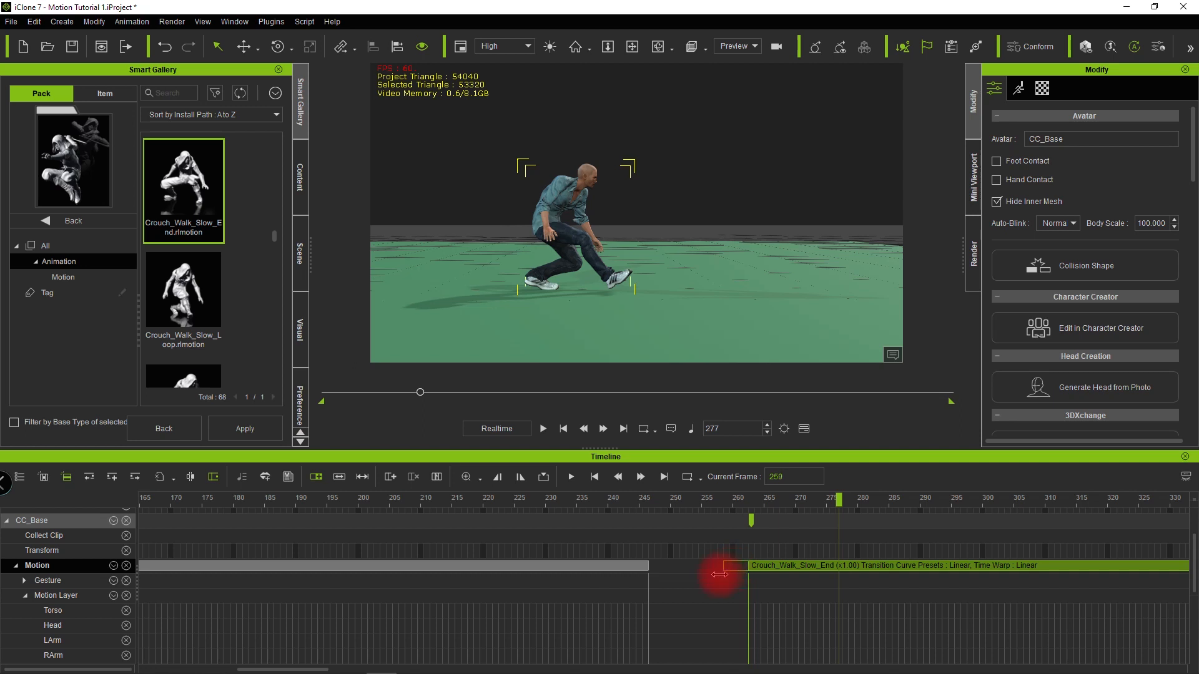
drag(775, 570, 680, 588)
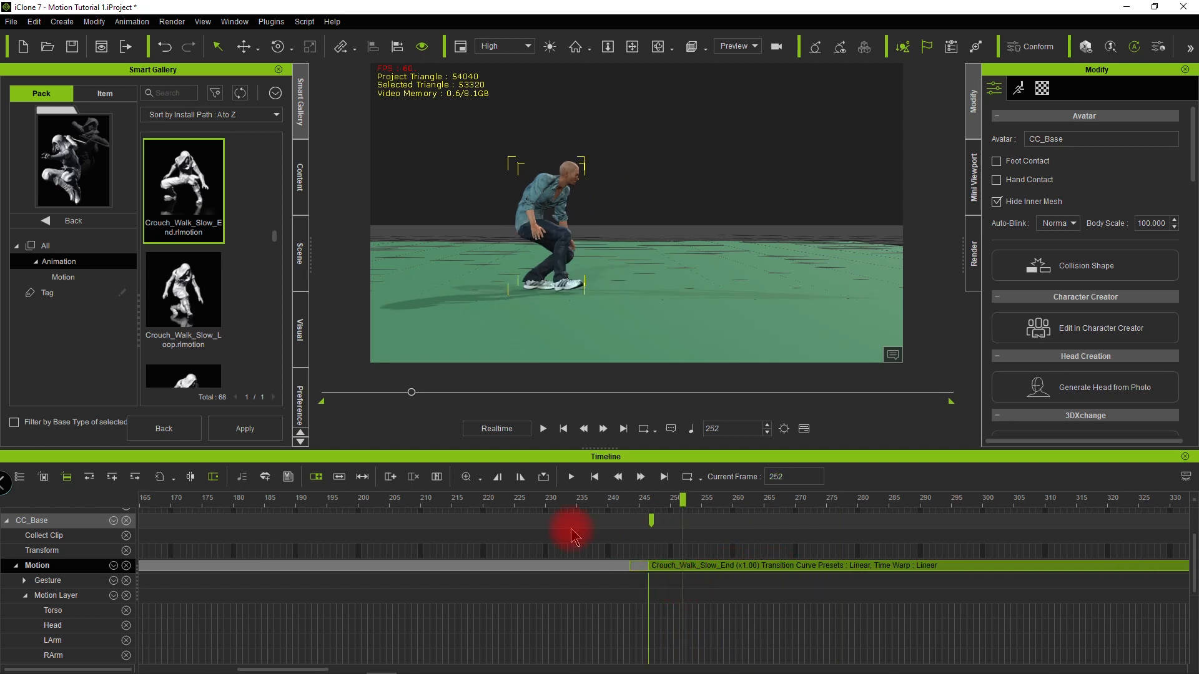
Step: Zoom the view out and play back the join between the two crouch-walk clips from frame 230
click(545, 504)
scroll(615, 235, down, 5)
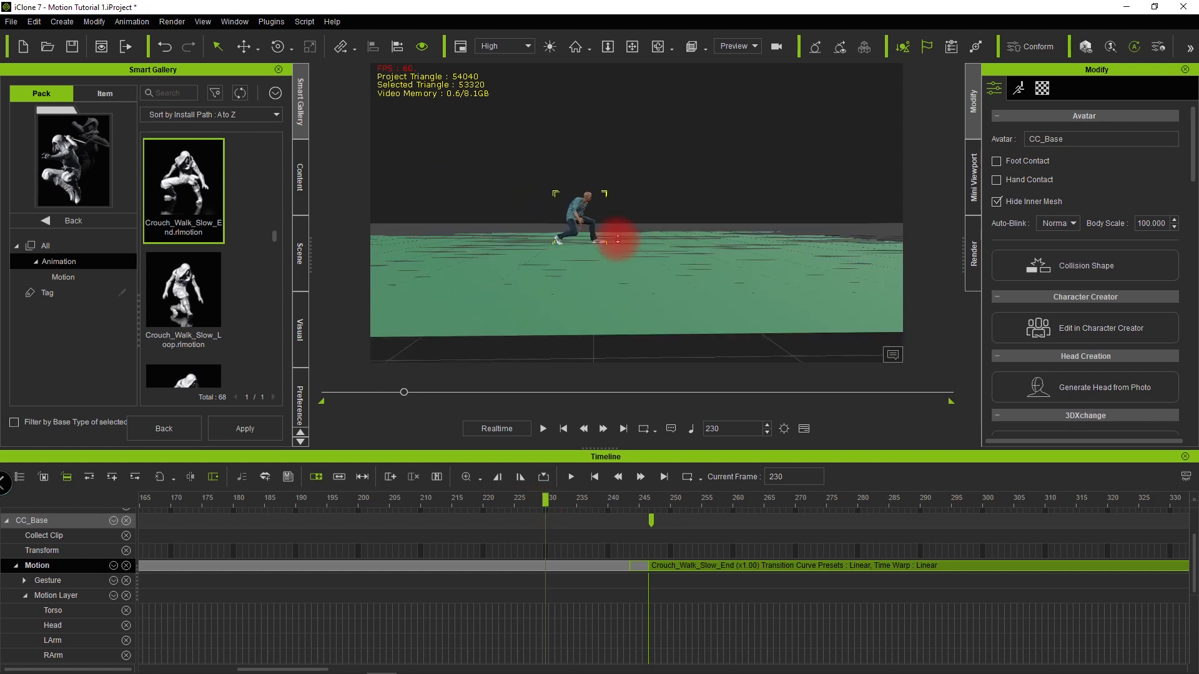
click(664, 478)
key(space)
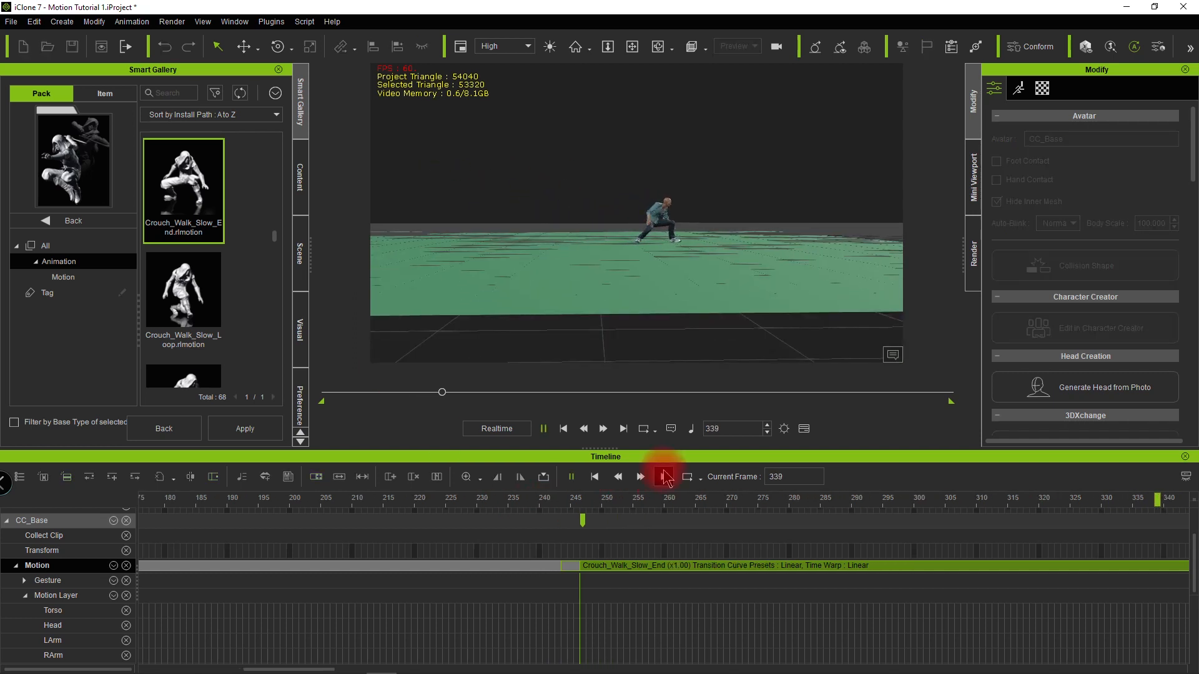
key(space)
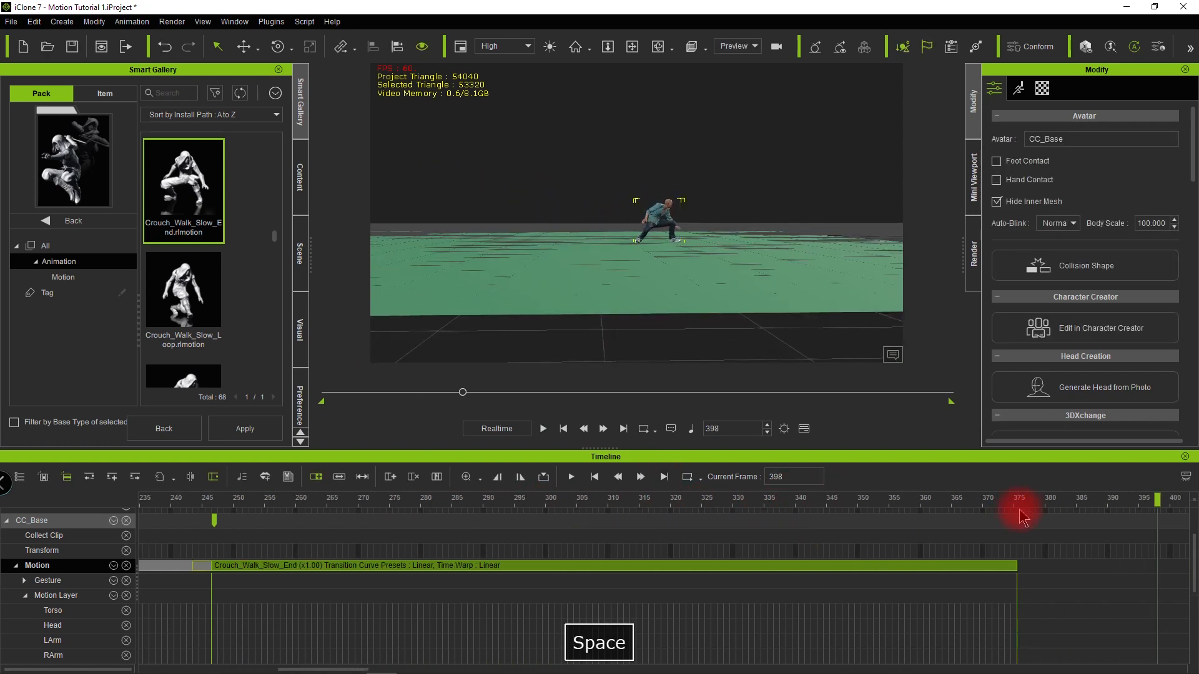
Step: Add the Crouch_Idle motion at frame 376, shorten its transition and butt it against the end of the Crouch_Walk_Slow_End clip
click(1020, 509)
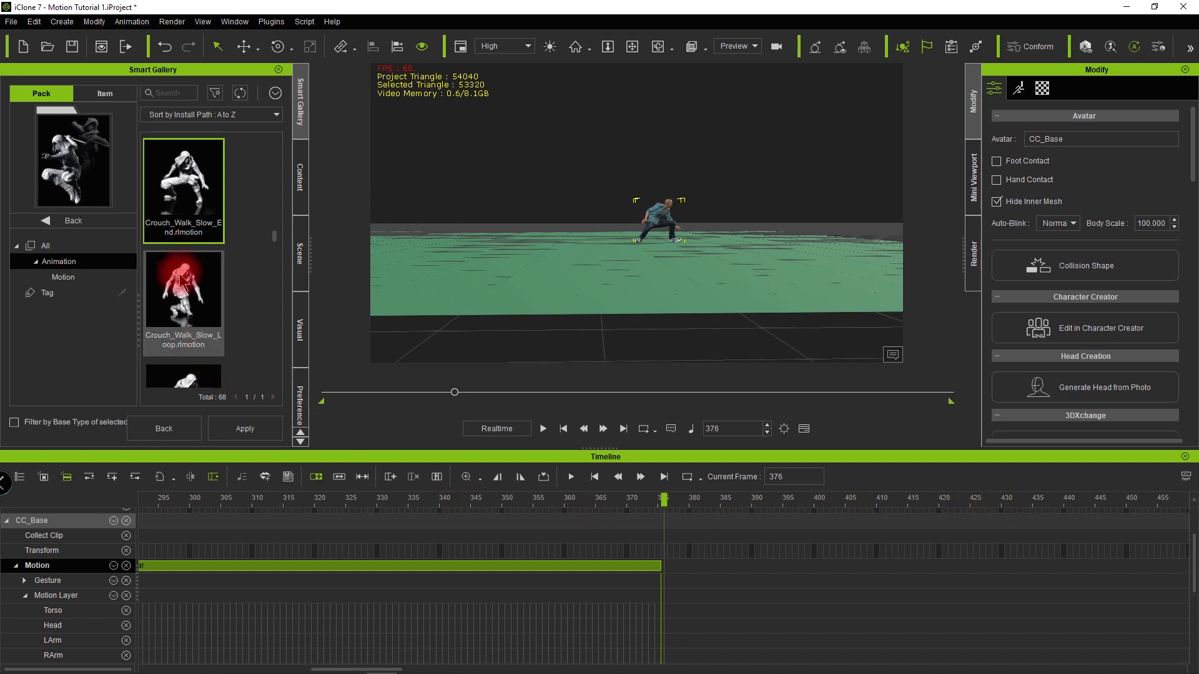
scroll(228, 243, up, 3)
scroll(228, 244, up, 3)
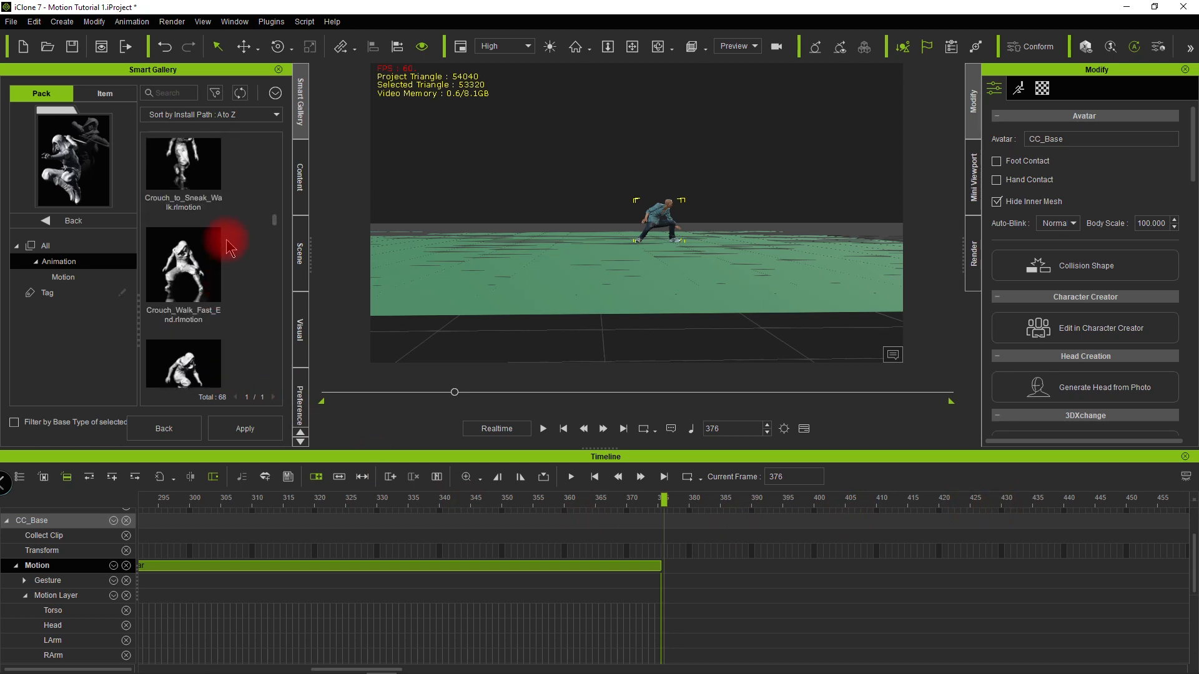
scroll(228, 244, up, 3)
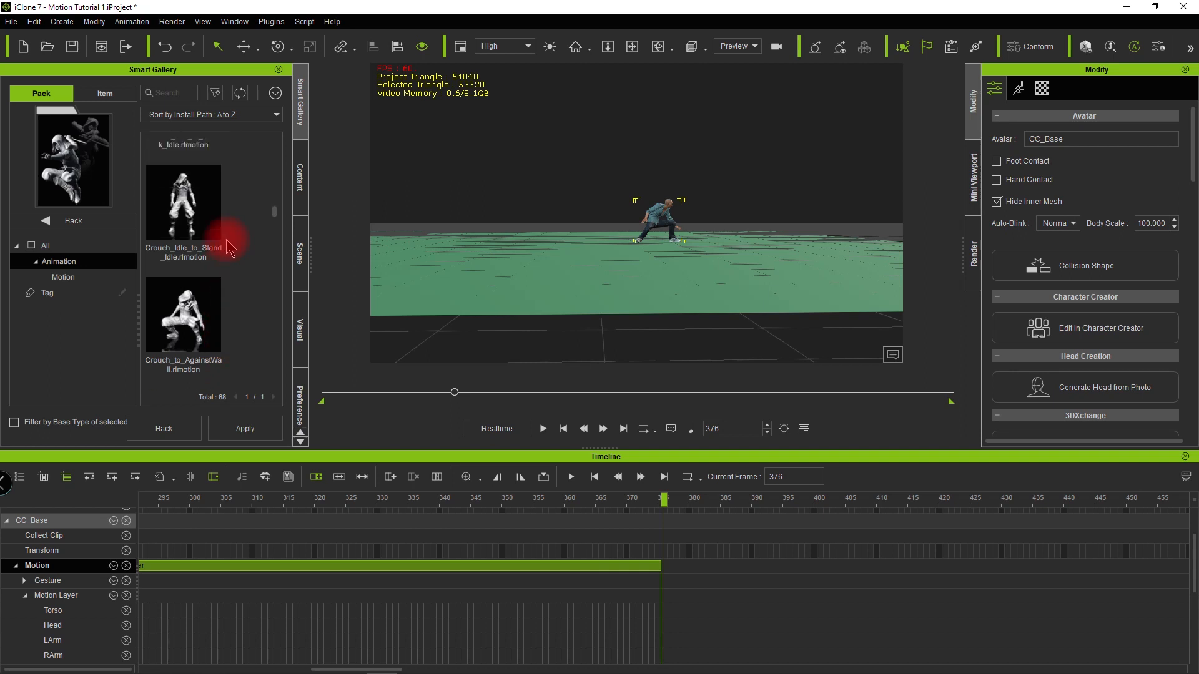
scroll(228, 240, up, 3)
double_click(196, 258)
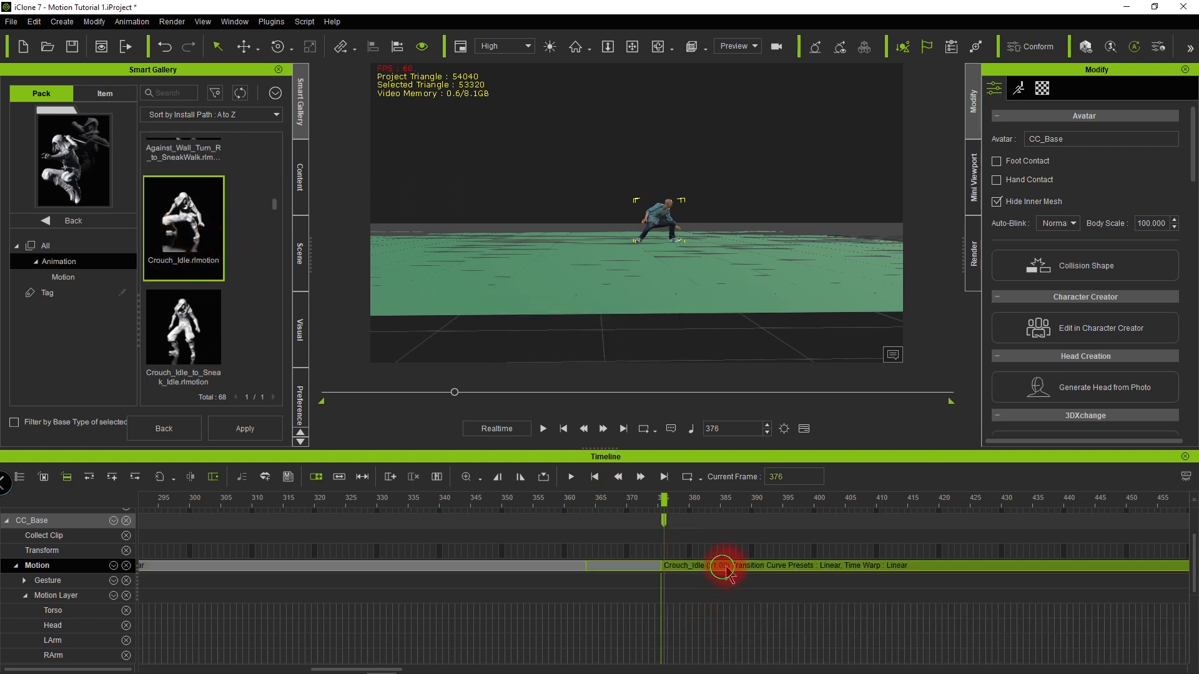
drag(723, 572, 751, 570)
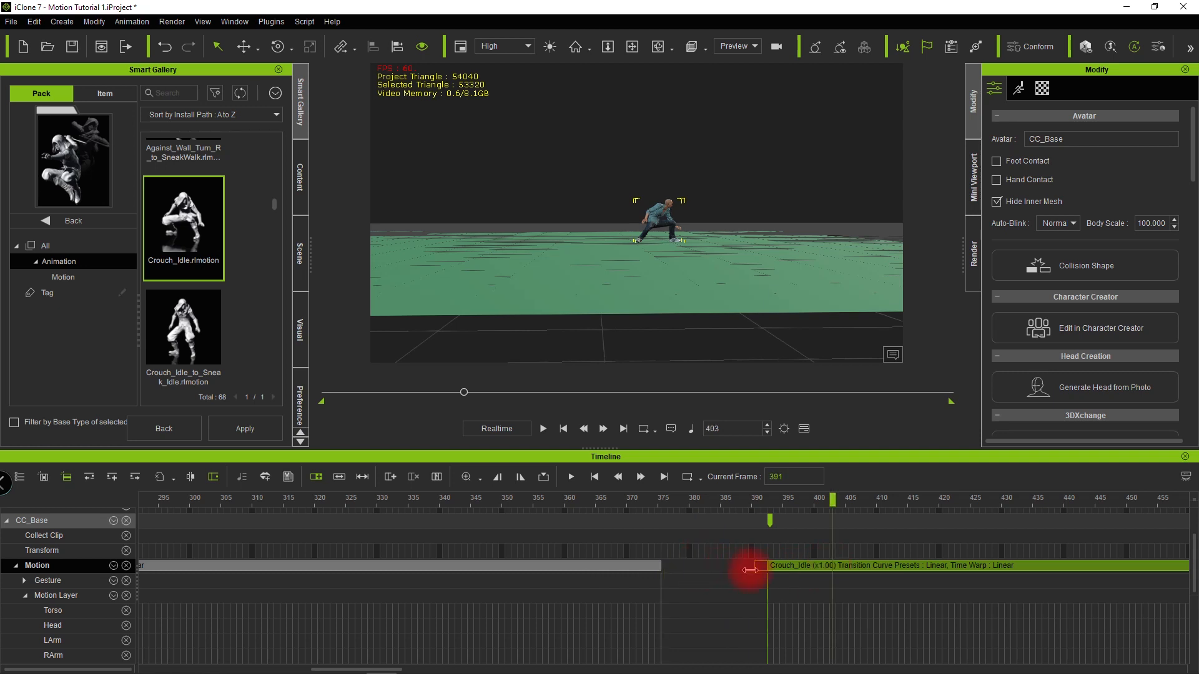
drag(780, 573, 676, 589)
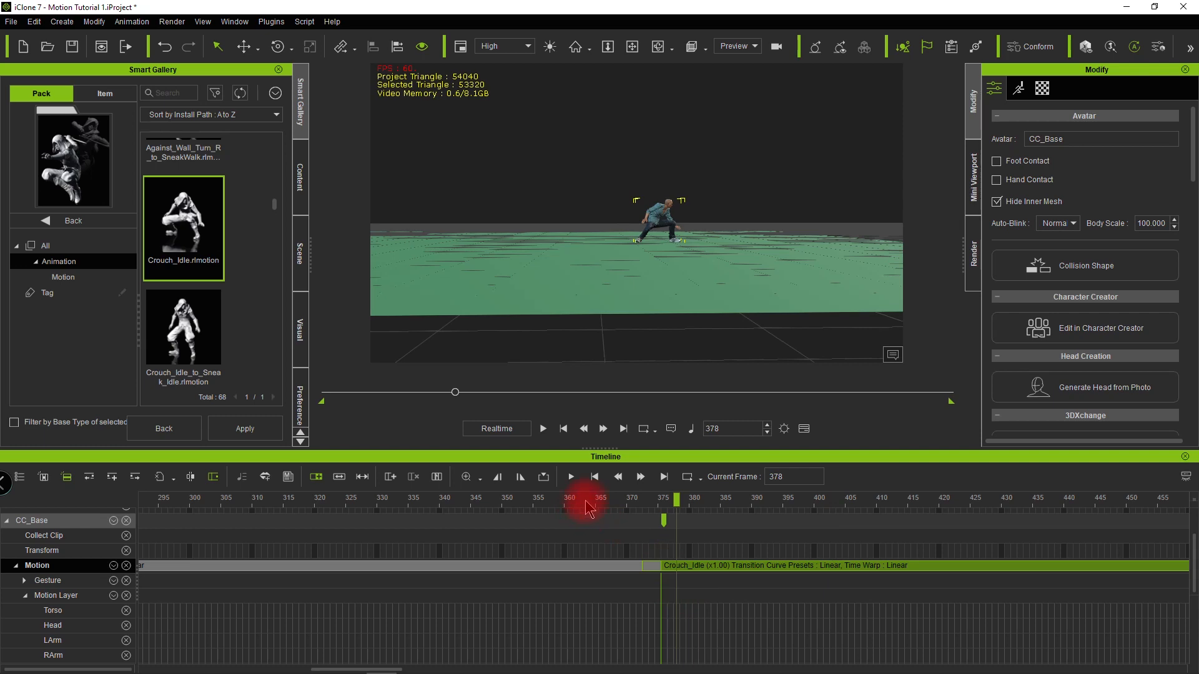
Step: Play back the three joined clips from near the start of the crouch walk
scroll(587, 507, down, 5)
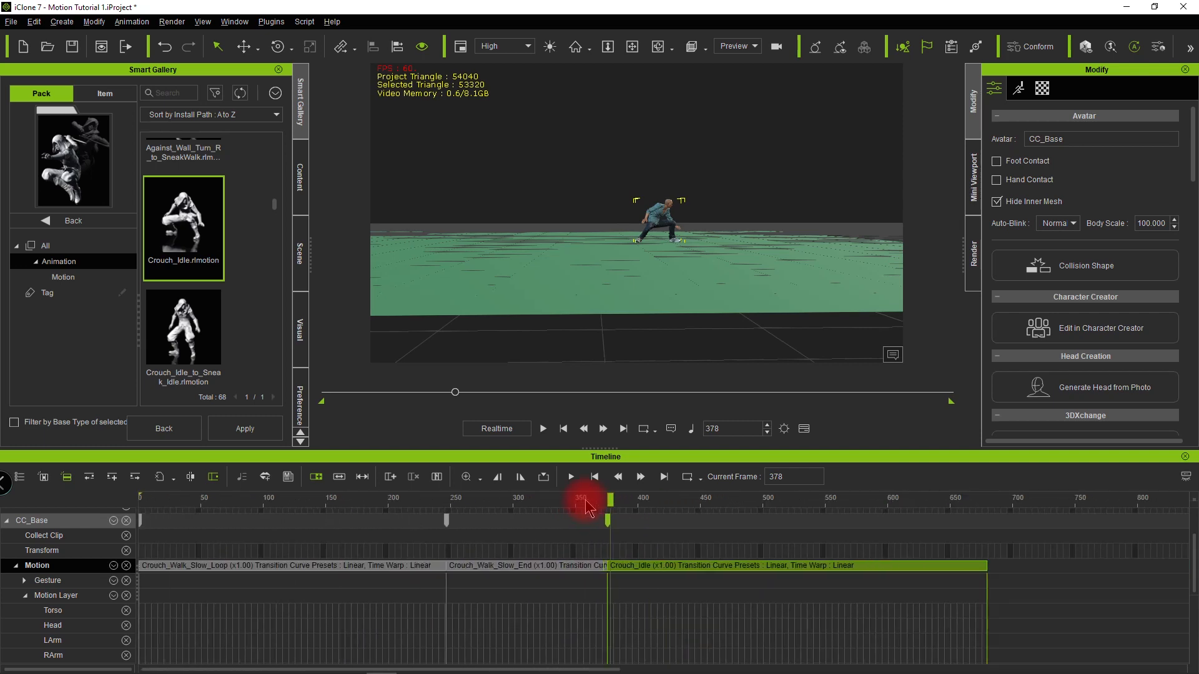
click(183, 510)
key(space)
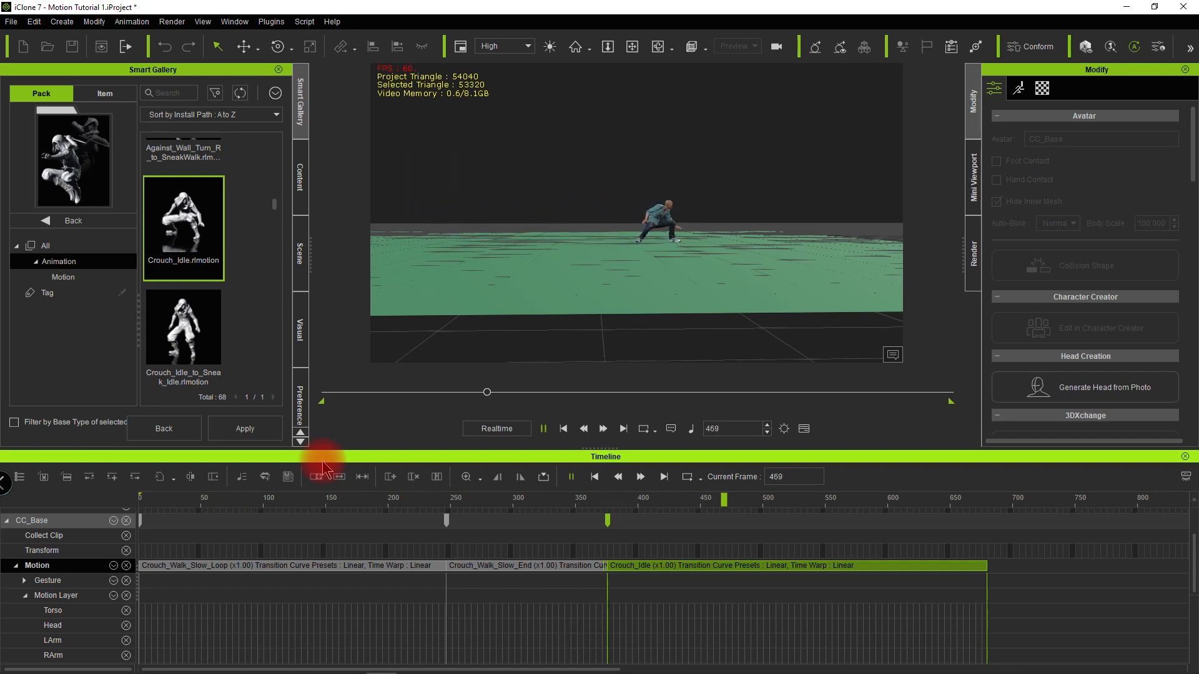
key(space)
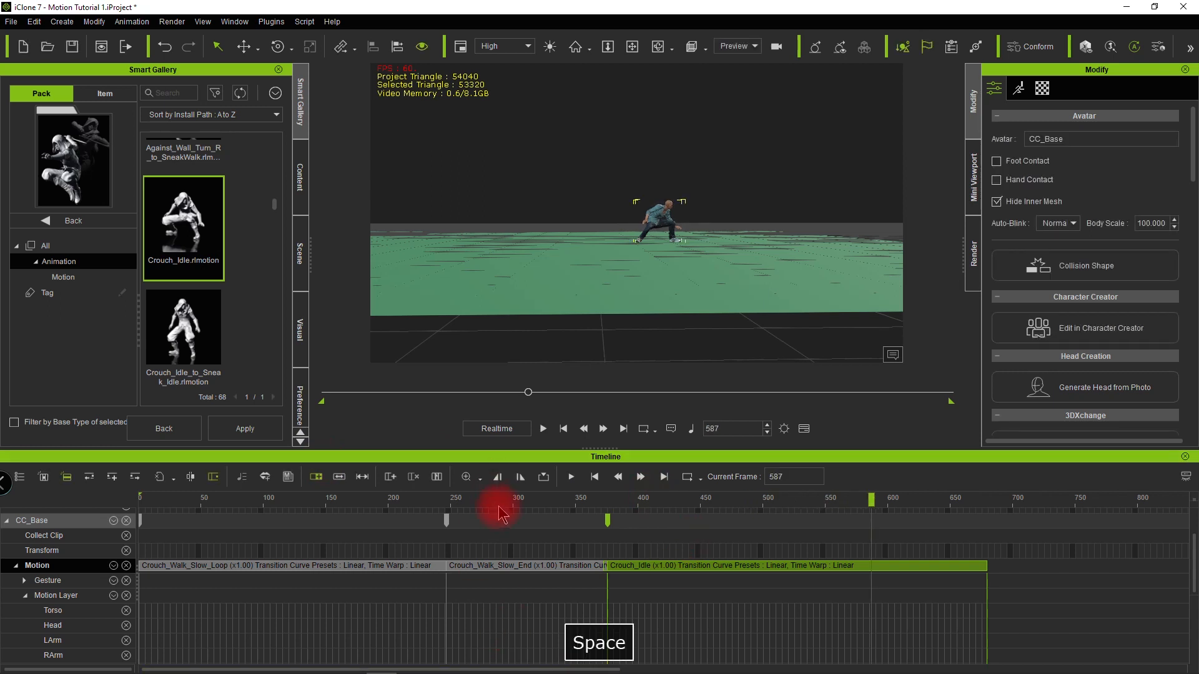
Step: Scrub through the Crouch_Walk_Slow_End clip to frame 325 and open Edit Motion Layer with a motion layer key there
click(477, 511)
drag(477, 511, 514, 502)
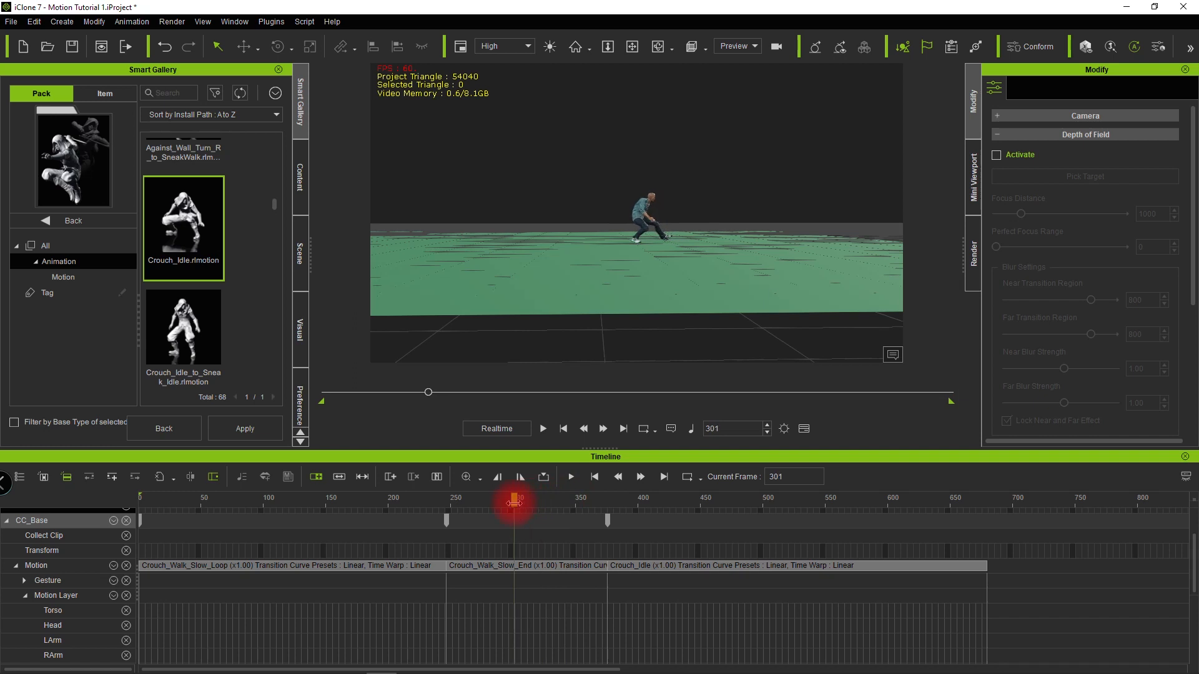
scroll(528, 535, up, 5)
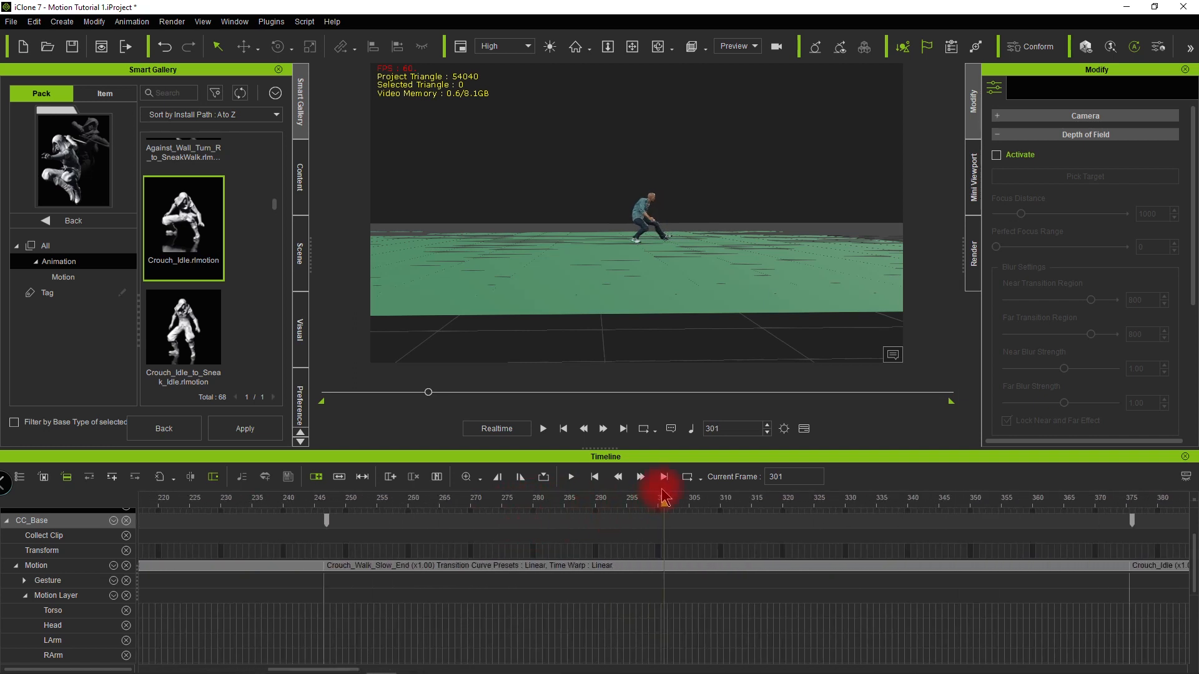
drag(662, 503, 614, 503)
mouse_move(610, 354)
mouse_down()
mouse_move(599, 271)
mouse_move(603, 331)
mouse_up()
drag(614, 504, 814, 570)
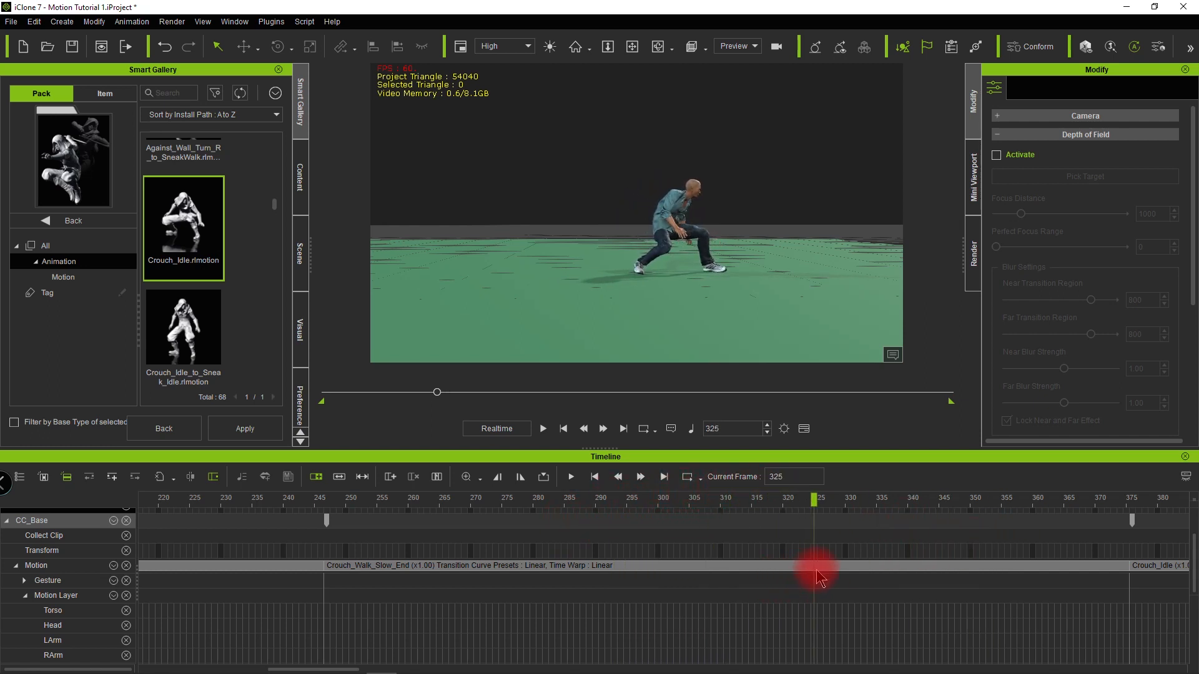
double_click(814, 609)
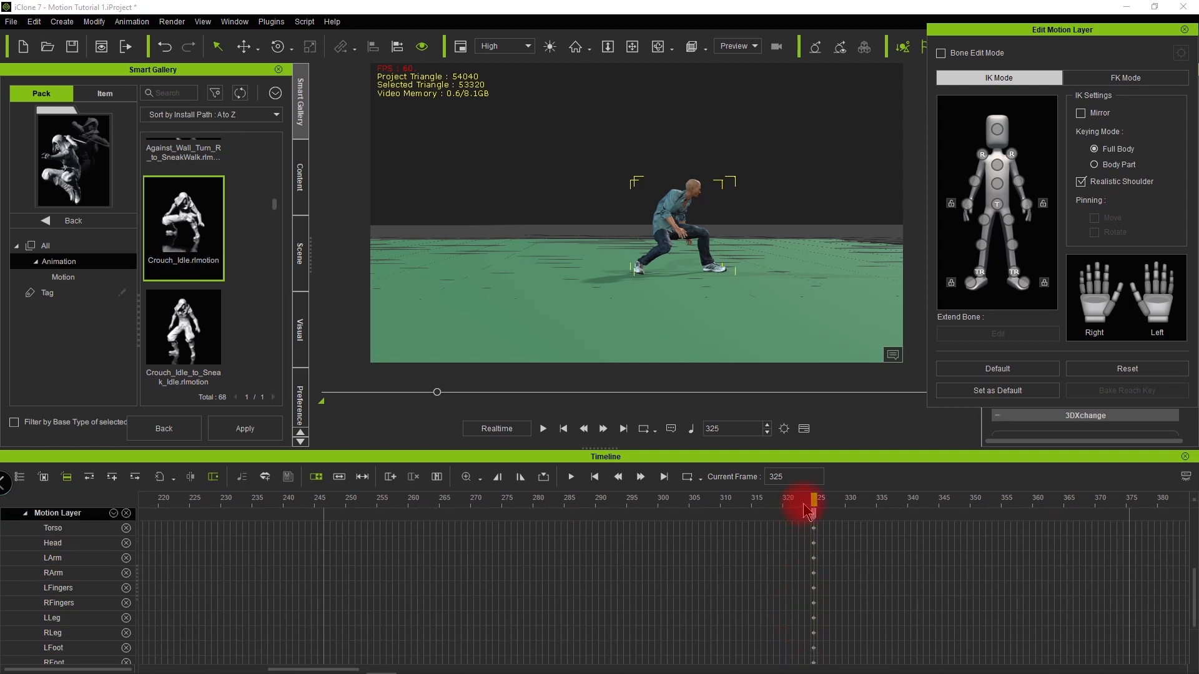
Step: At frame 356, rotate the lower torso bone in IK mode to turn the crouching upper body toward the camera
drag(816, 498, 974, 496)
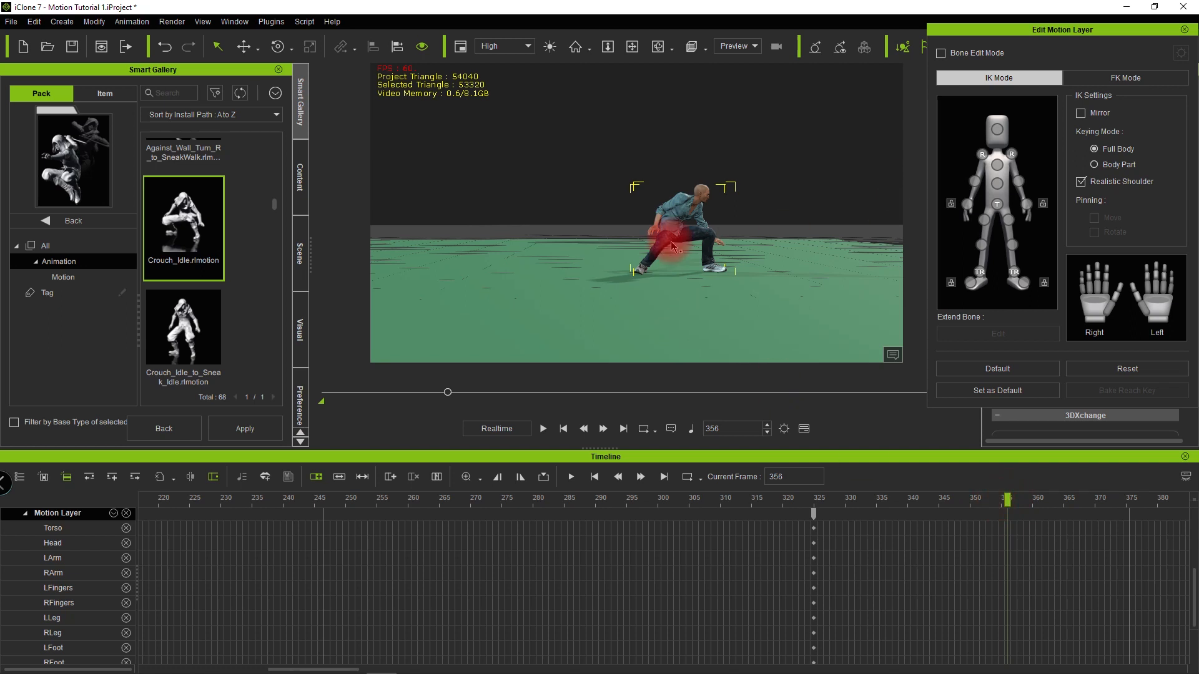
scroll(710, 244, up, 5)
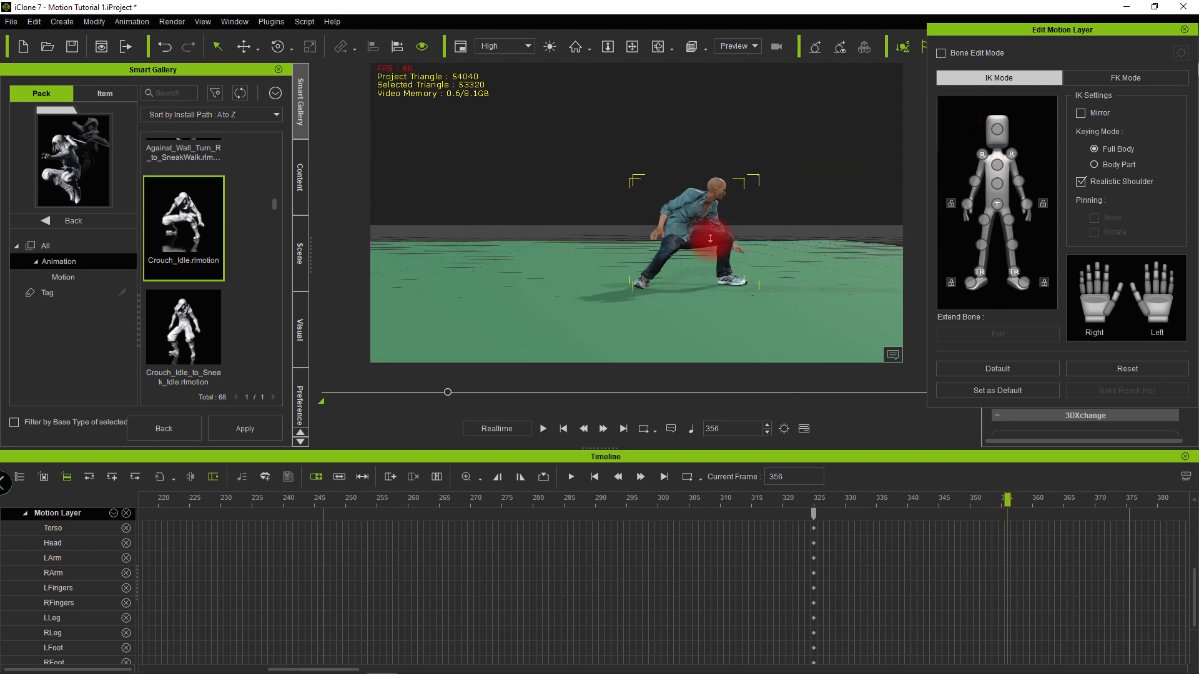
alt+drag(658, 242, 604, 218)
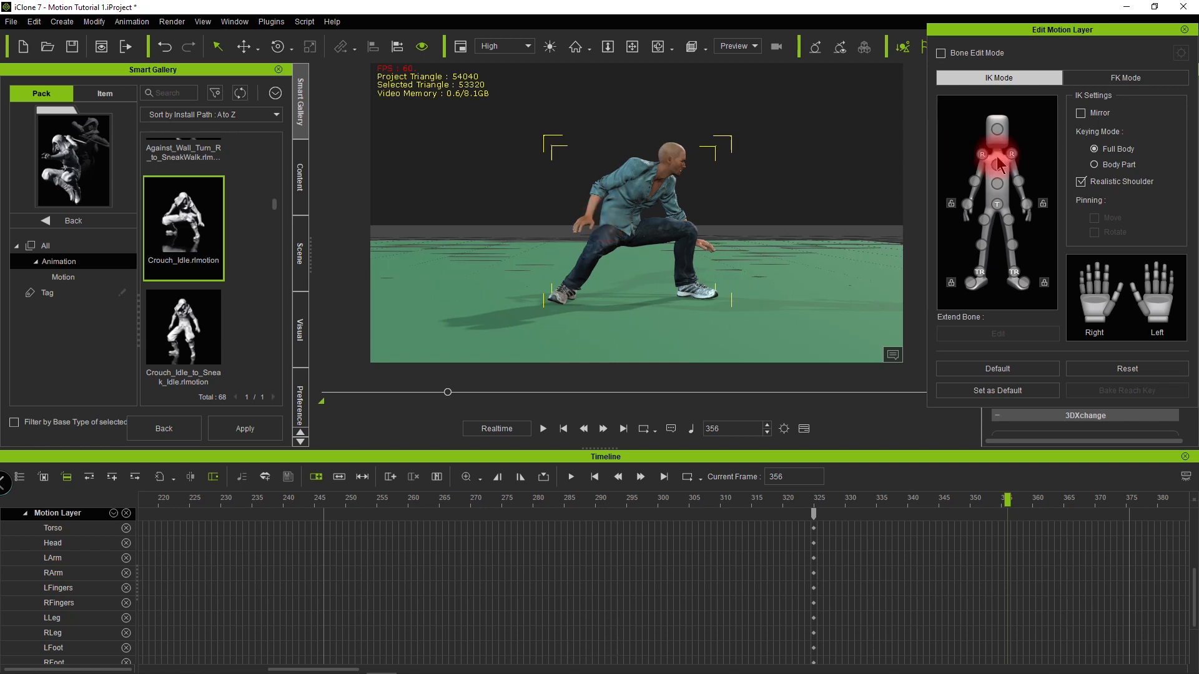
click(1003, 188)
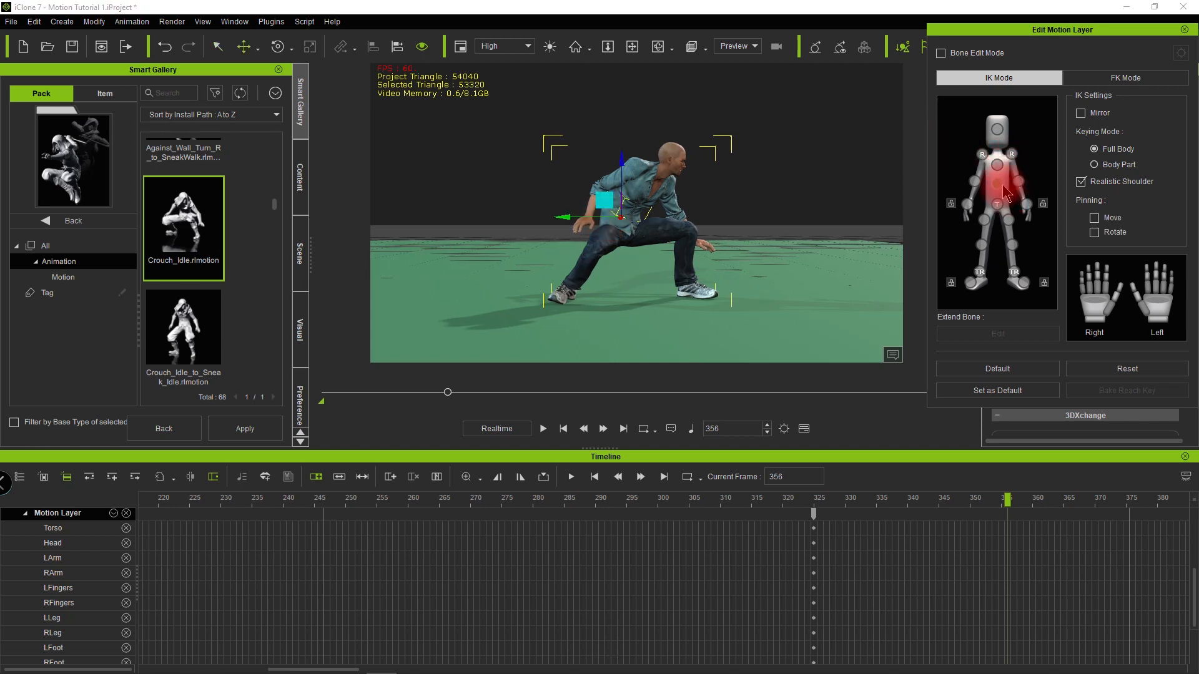
key(w)
key(e)
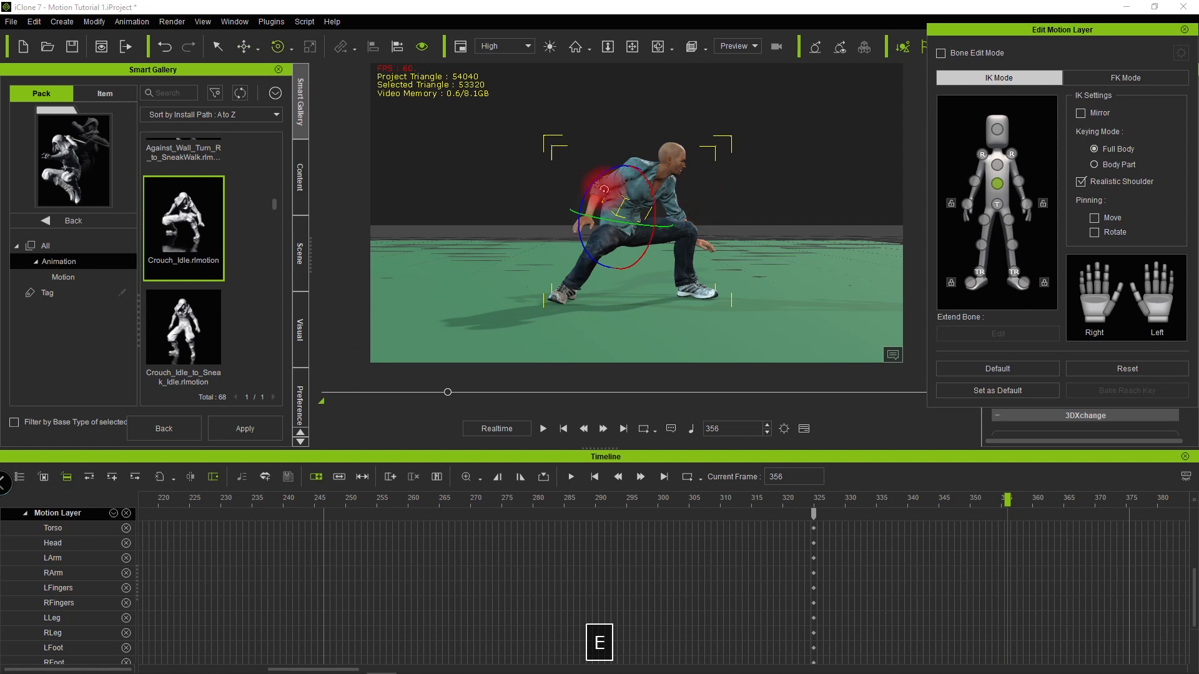
drag(610, 223, 589, 227)
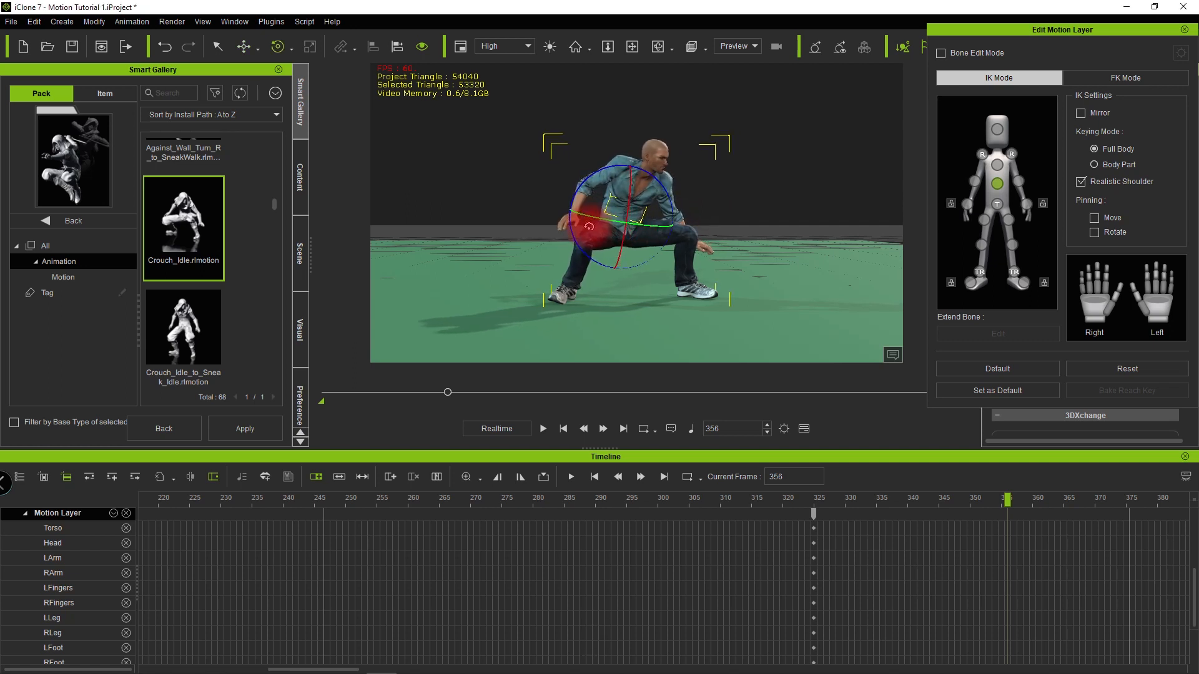
drag(604, 169, 600, 170)
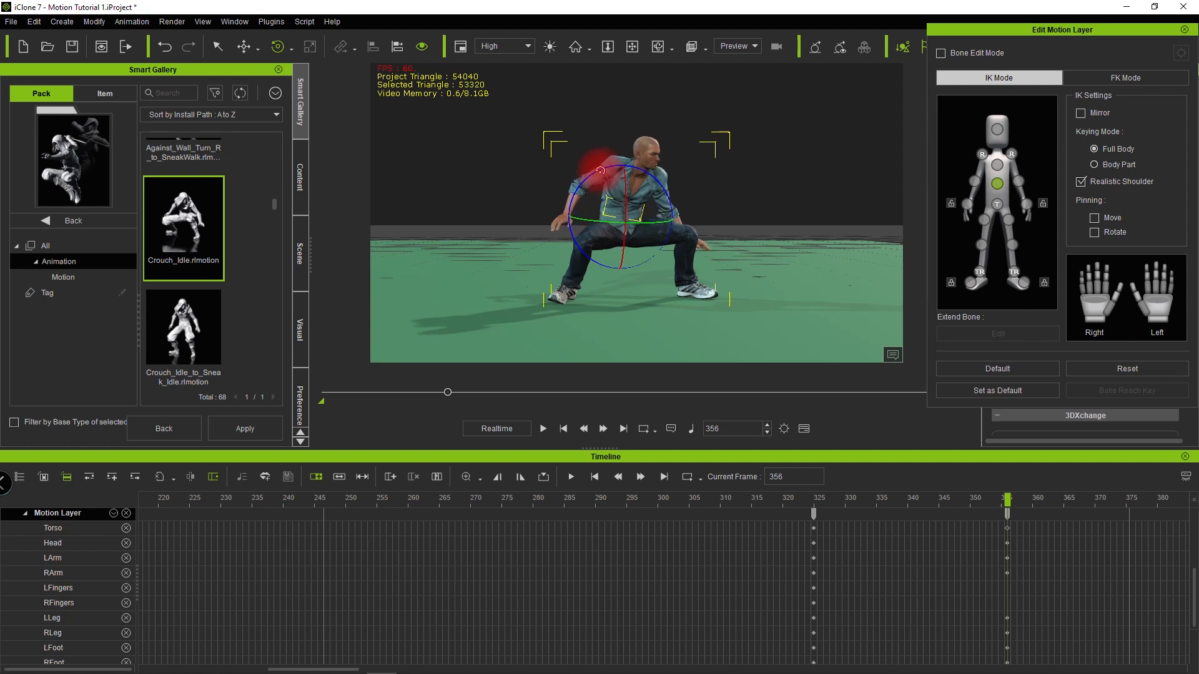
Step: Rotate the chest to straighten the upper body and turn the head toward the character's right
click(997, 164)
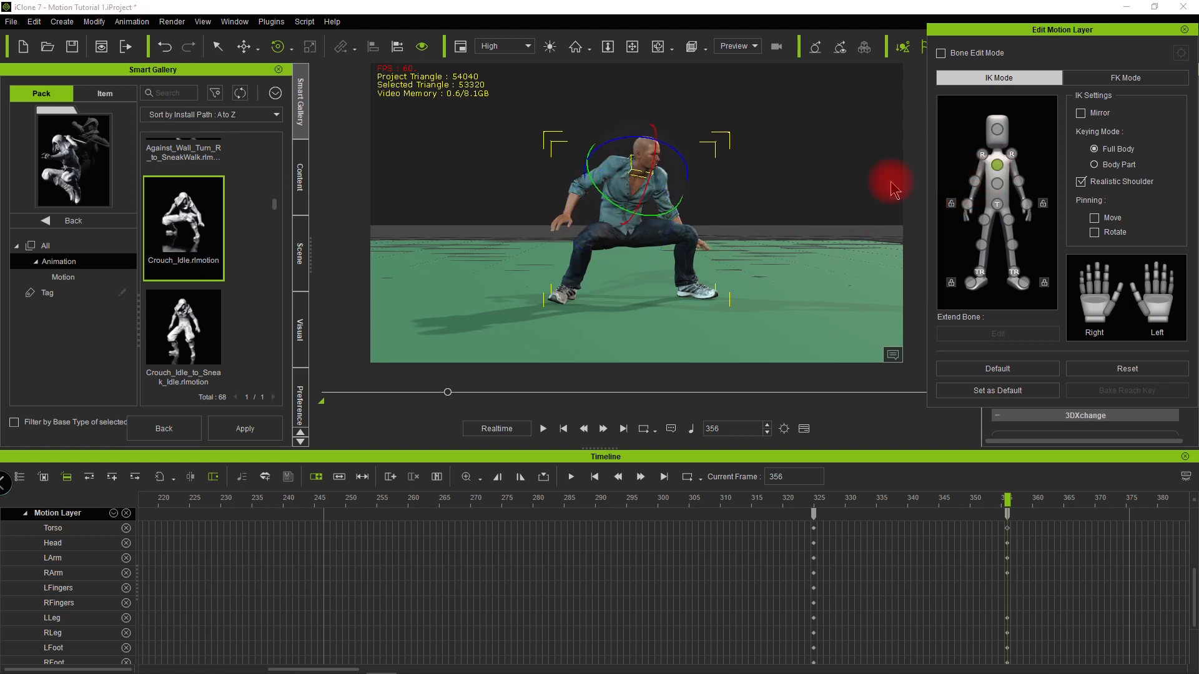
drag(636, 140, 633, 152)
click(997, 130)
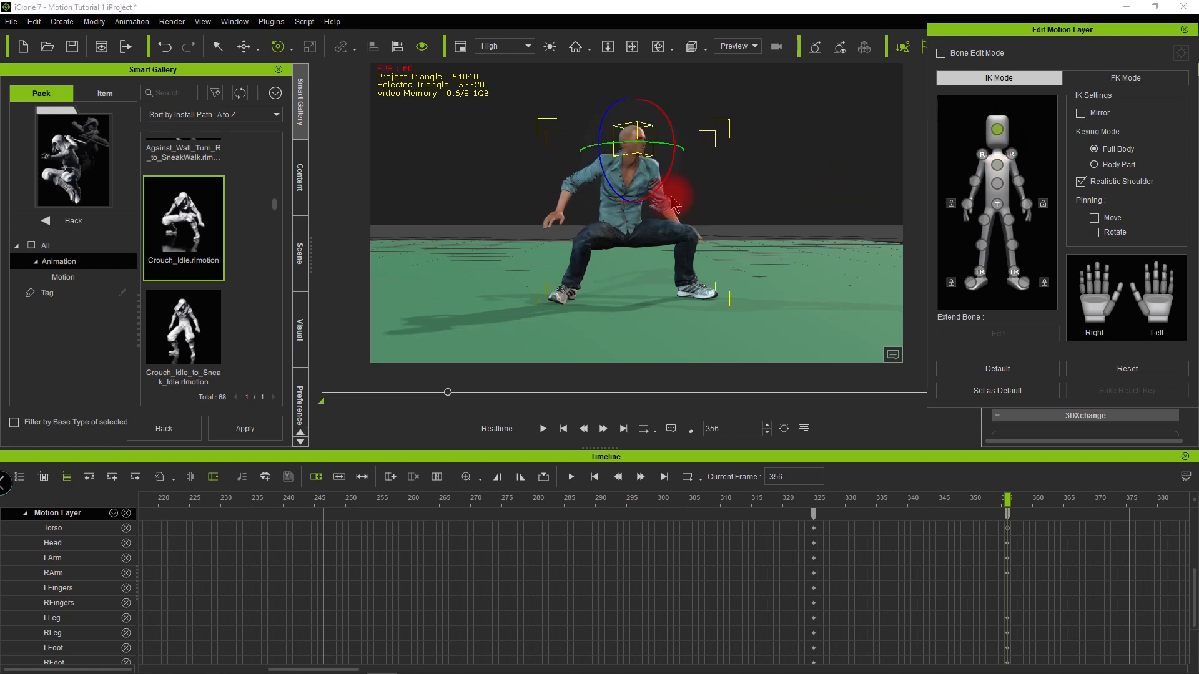
drag(654, 165, 593, 171)
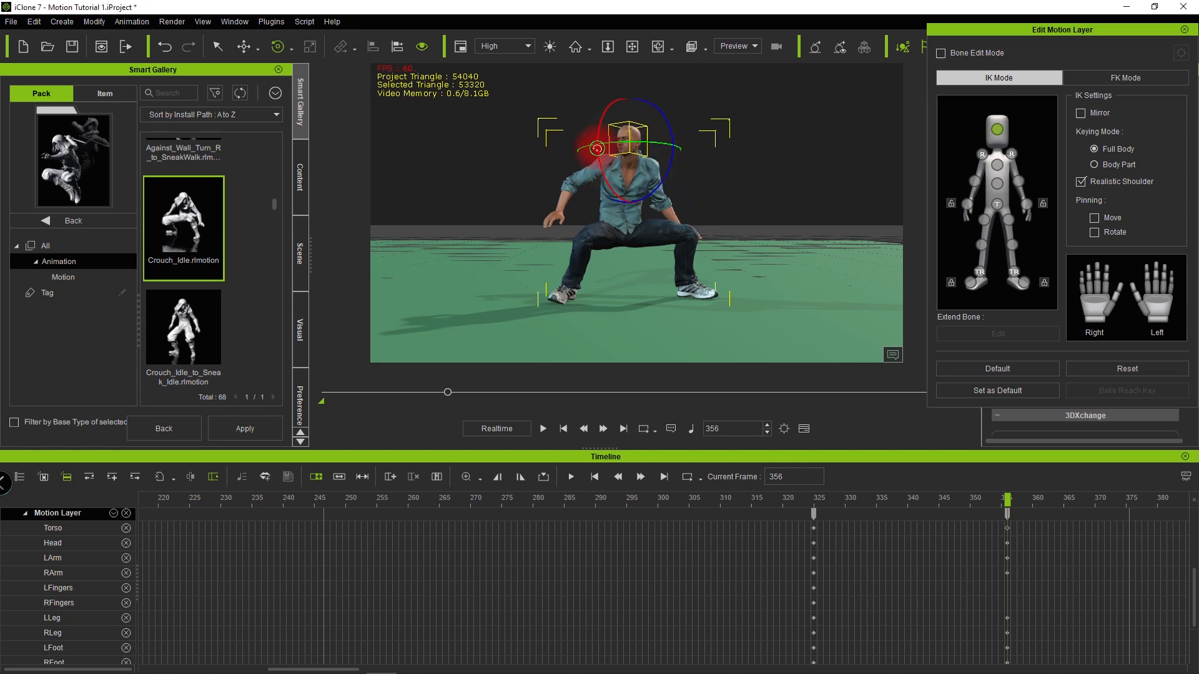
Step: Rotate the left shoulder and left elbow bones to raise the left forearm, and select the left hand
click(1012, 154)
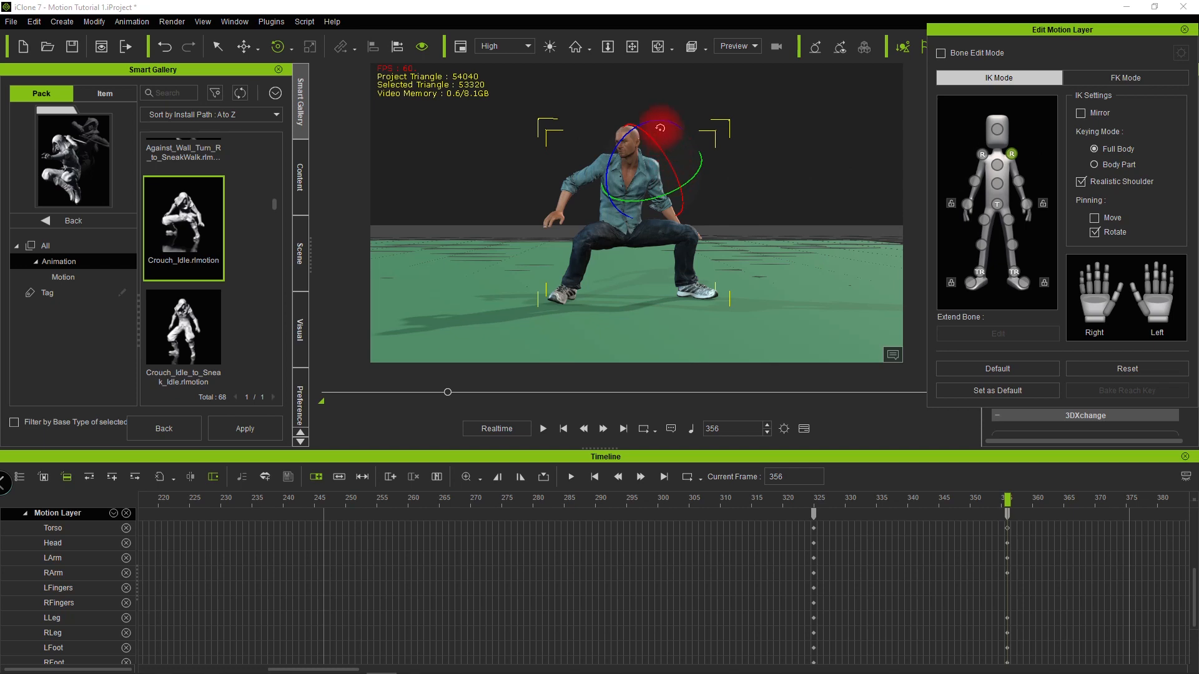
drag(658, 121, 649, 124)
click(1018, 181)
drag(662, 172, 648, 163)
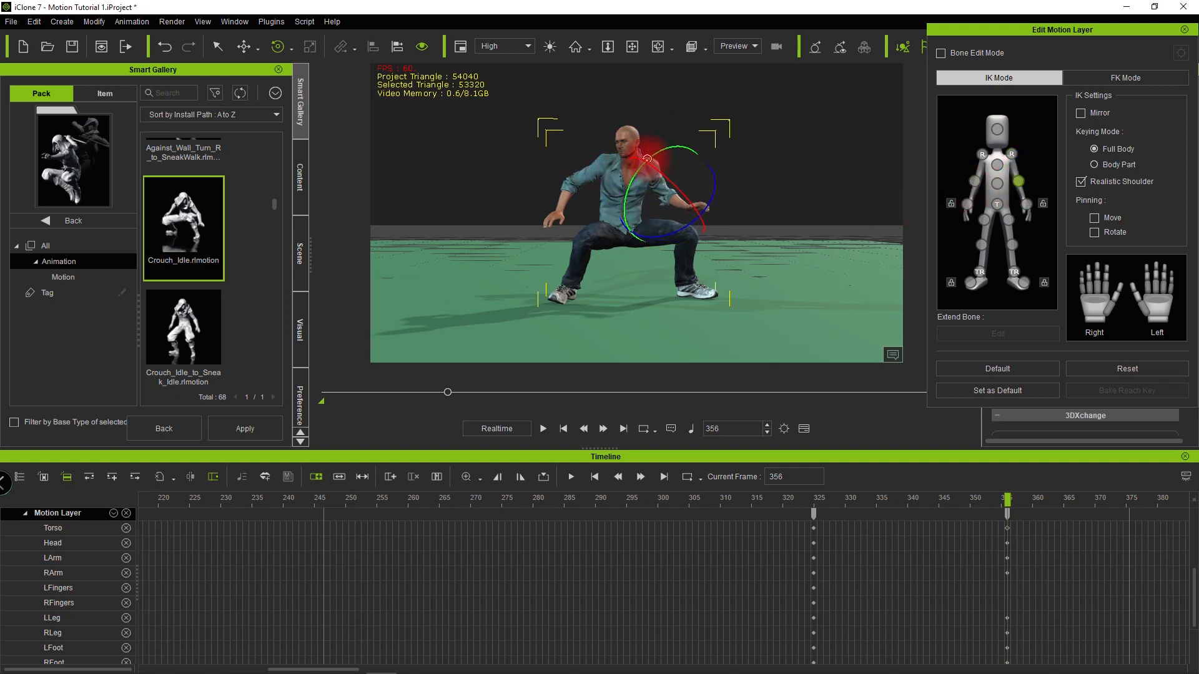
click(1024, 202)
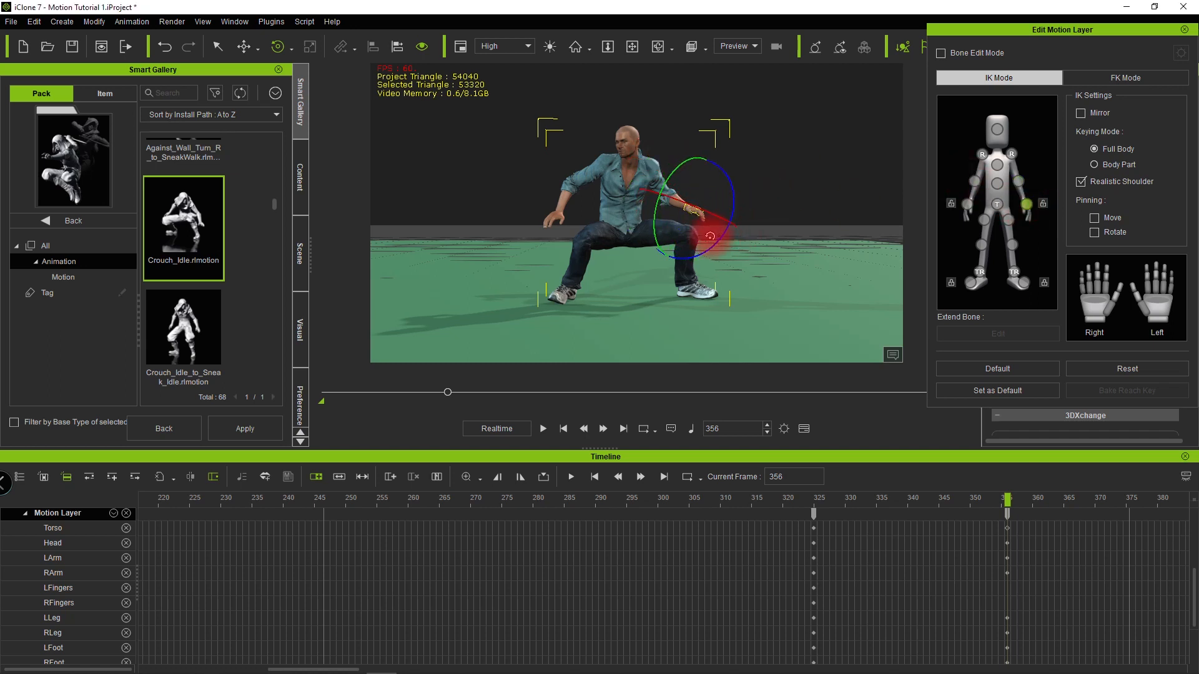
Step: Scrub across the new pose from frame 318 to 368 and play back the clip sequence from frame 43
click(769, 499)
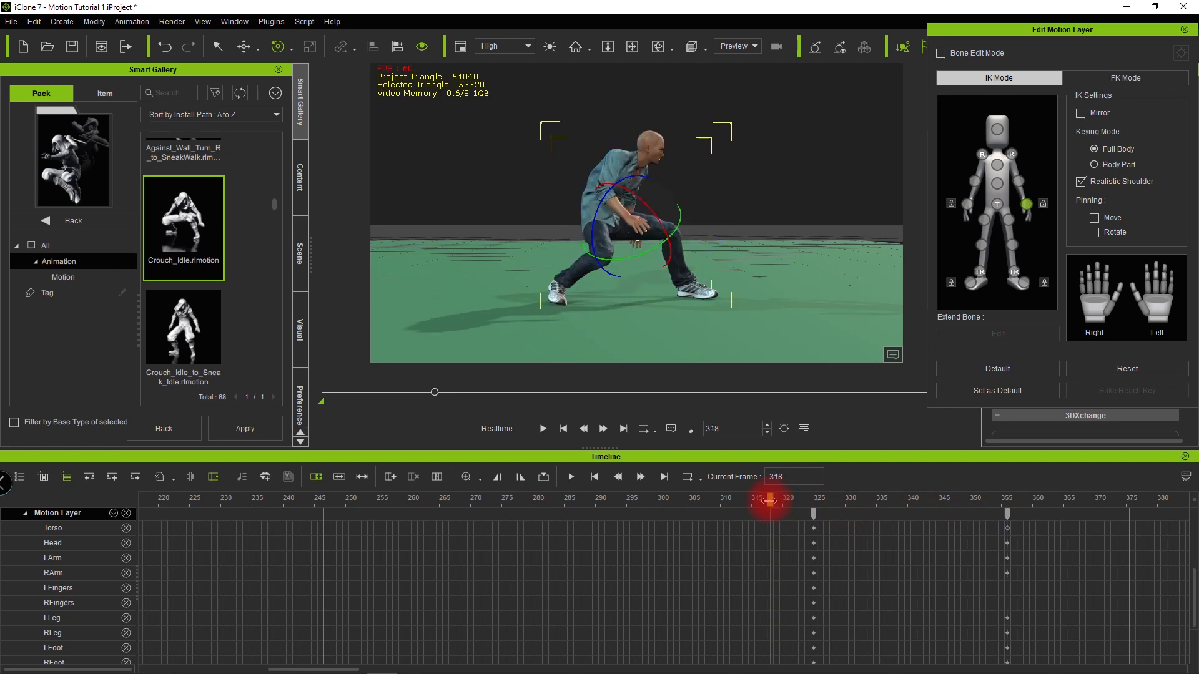
drag(788, 495, 1085, 550)
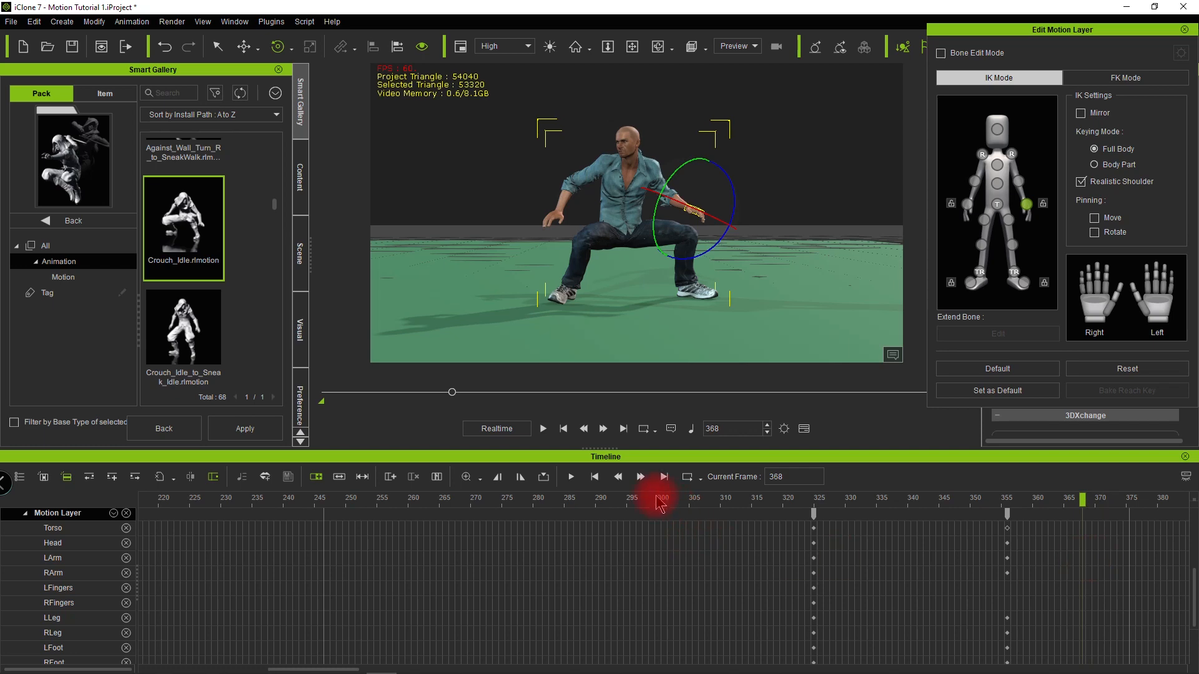
scroll(659, 503, down, 5)
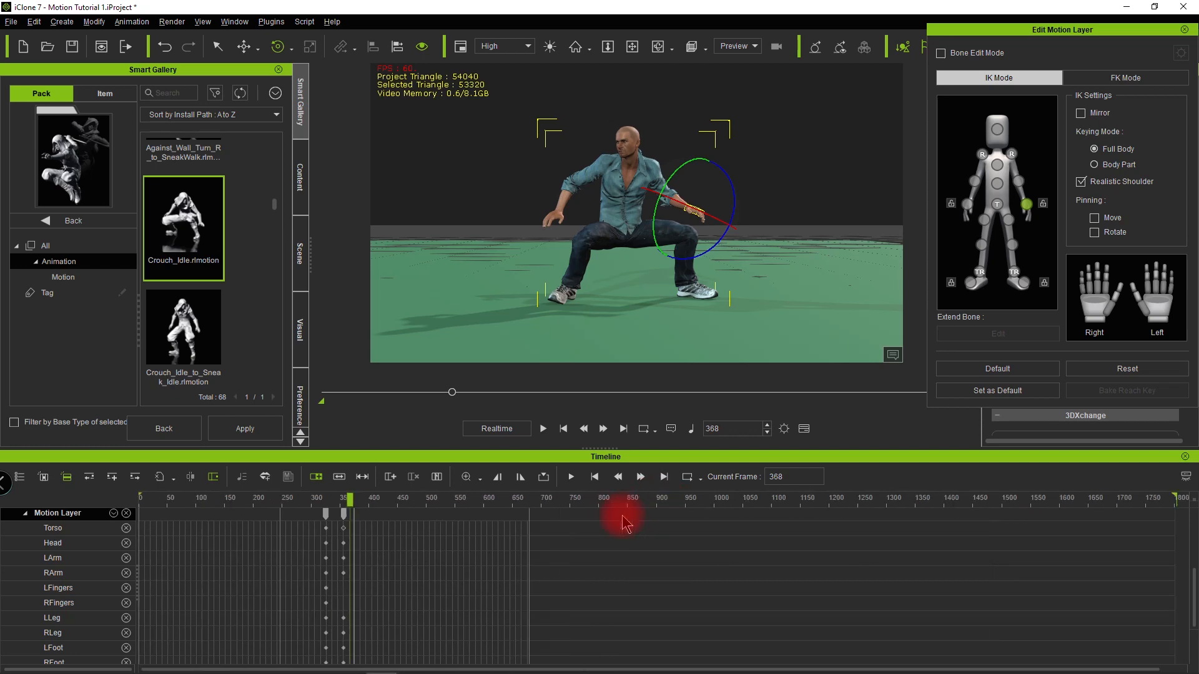
scroll(507, 557, up, 3)
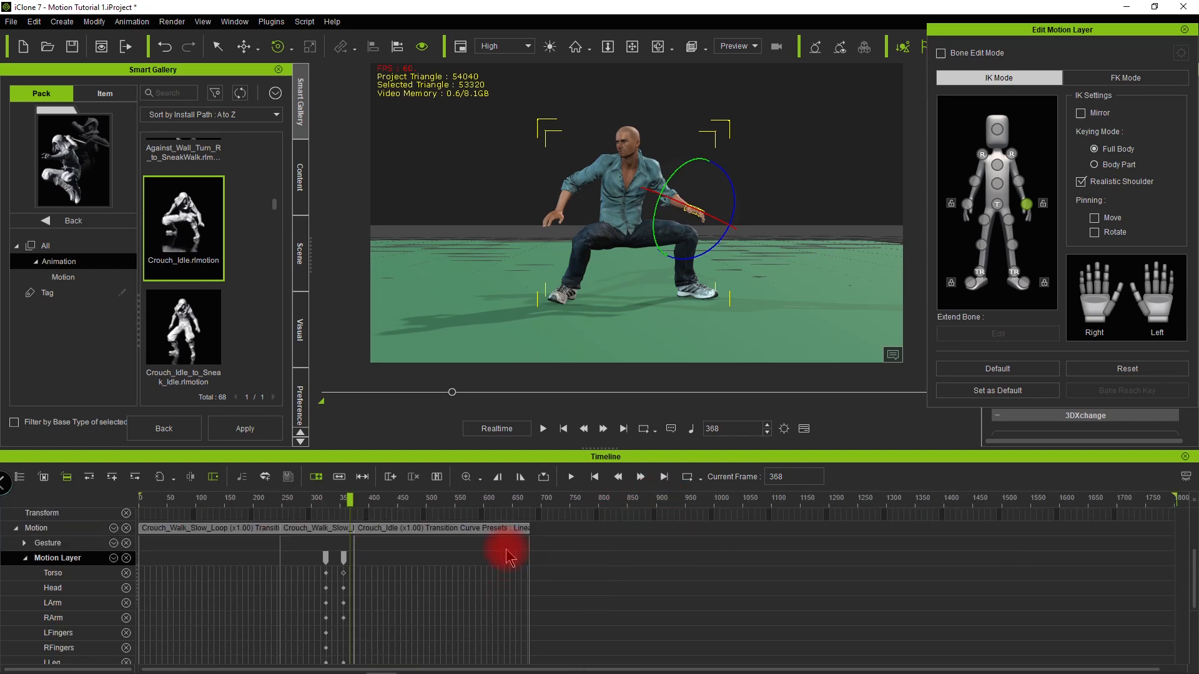
click(164, 503)
right_drag(554, 302, 557, 301)
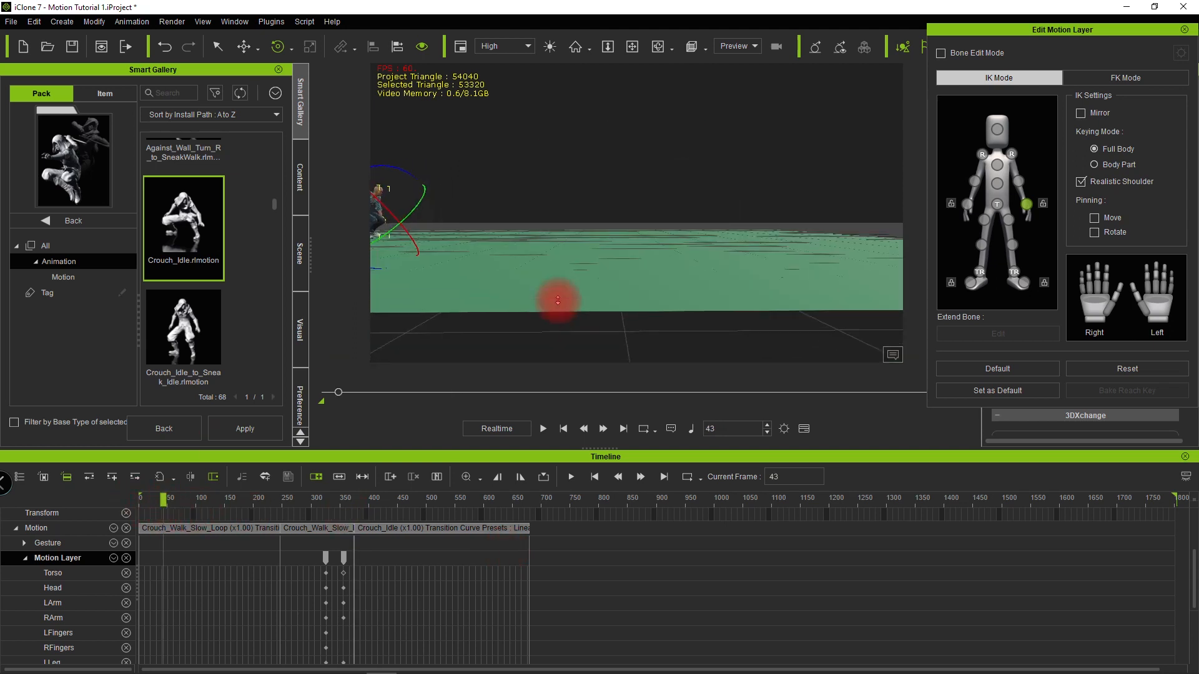
key(space)
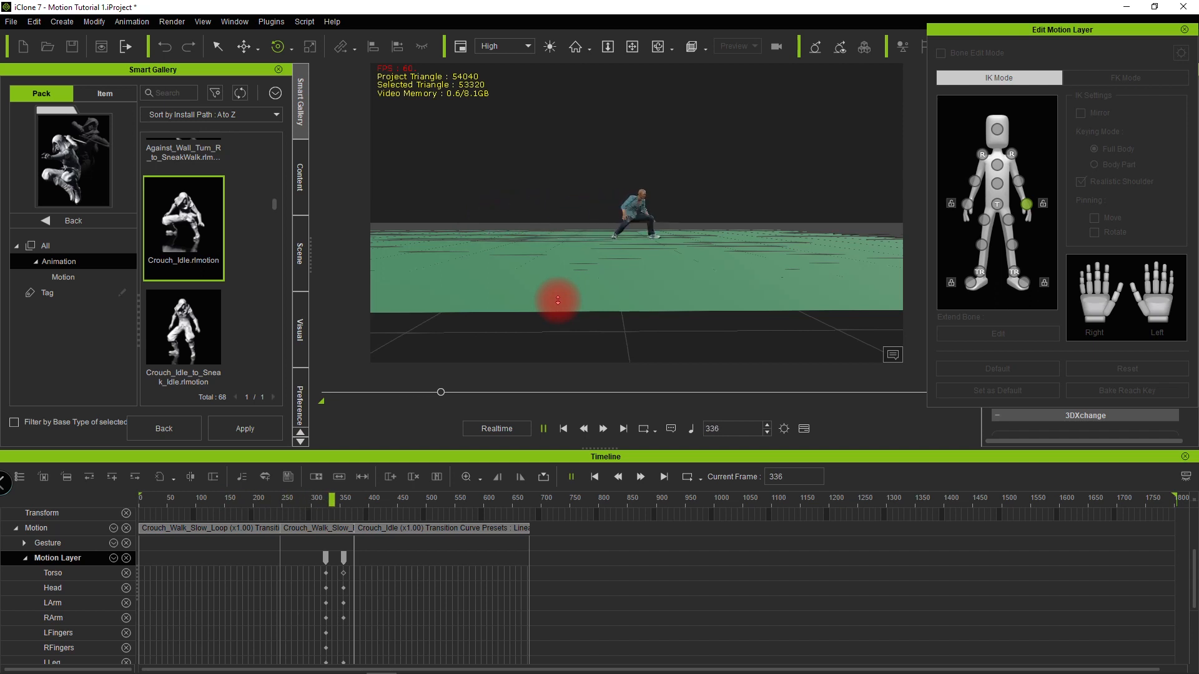
key(space)
key(space)
right_drag(557, 300, 656, 275)
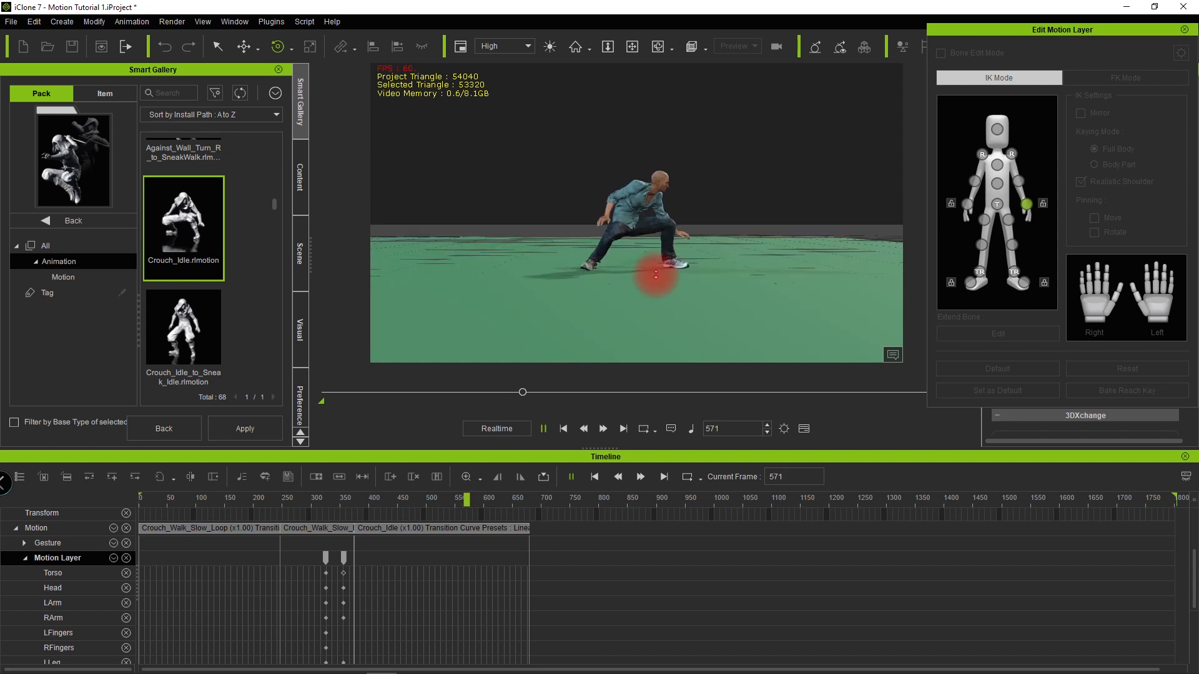
scroll(656, 275, up, 3)
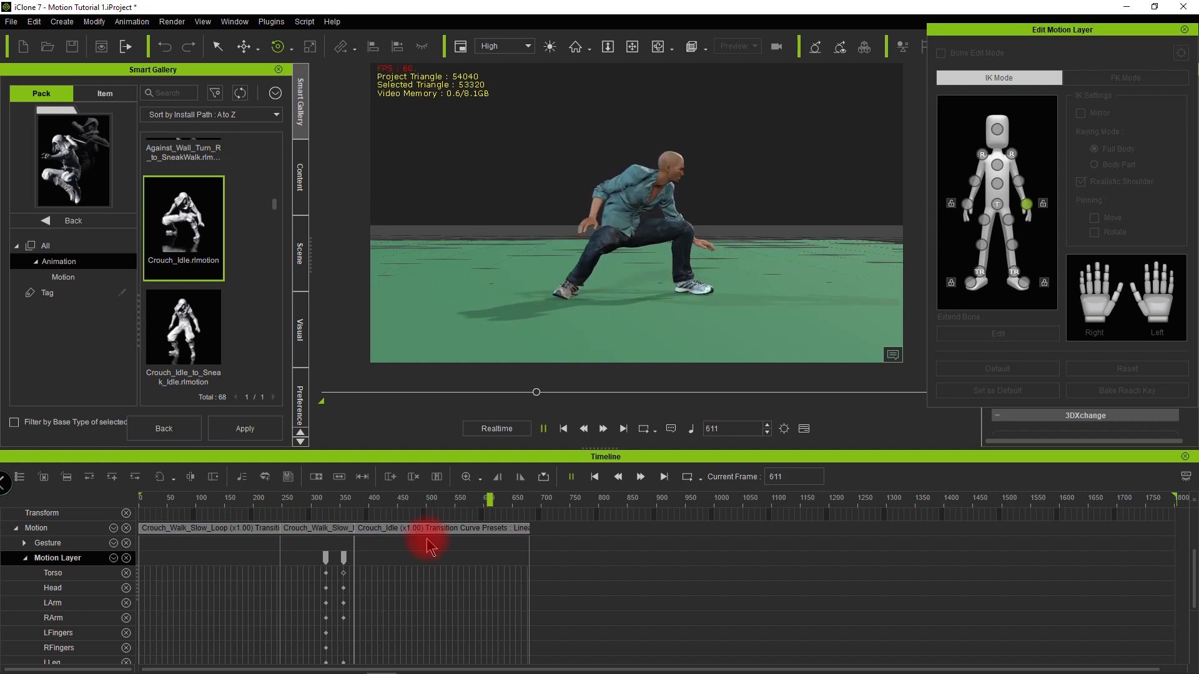
key(space)
Step: Step frame by frame through the join between the Crouch_Walk_Slow_End and Crouch_Idle clips to examine the pose change
click(346, 503)
drag(350, 507, 356, 509)
click(377, 528)
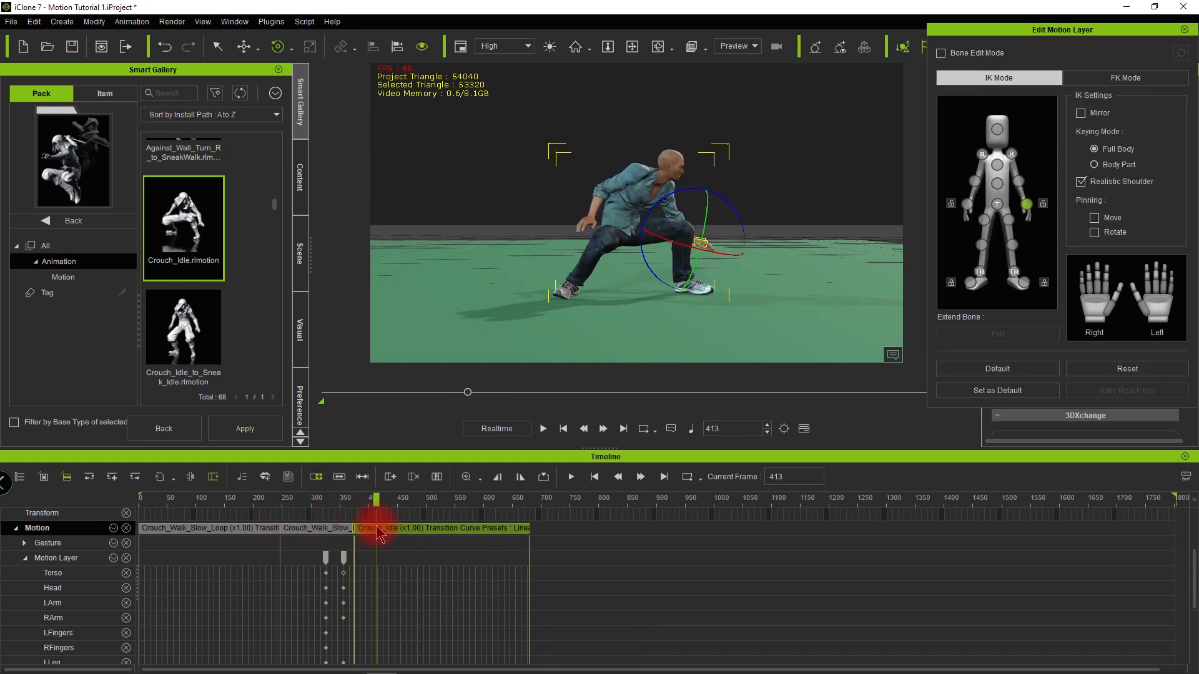
scroll(371, 532, up, 3)
drag(560, 531, 559, 532)
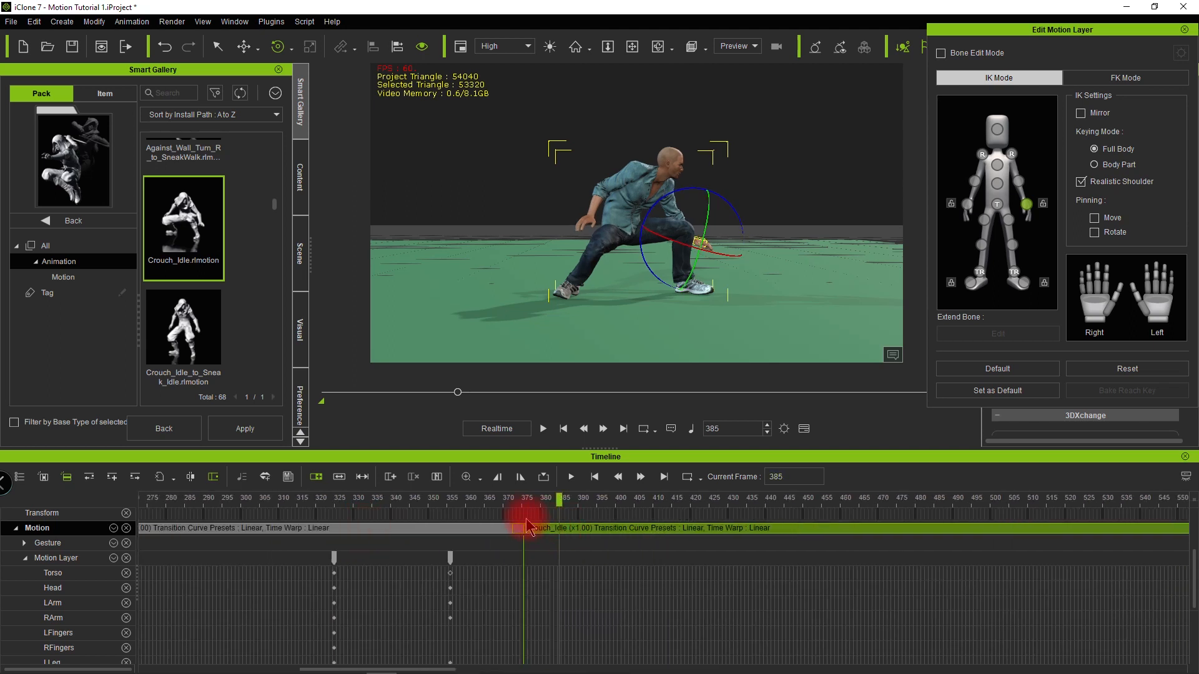
click(505, 500)
key(Right)
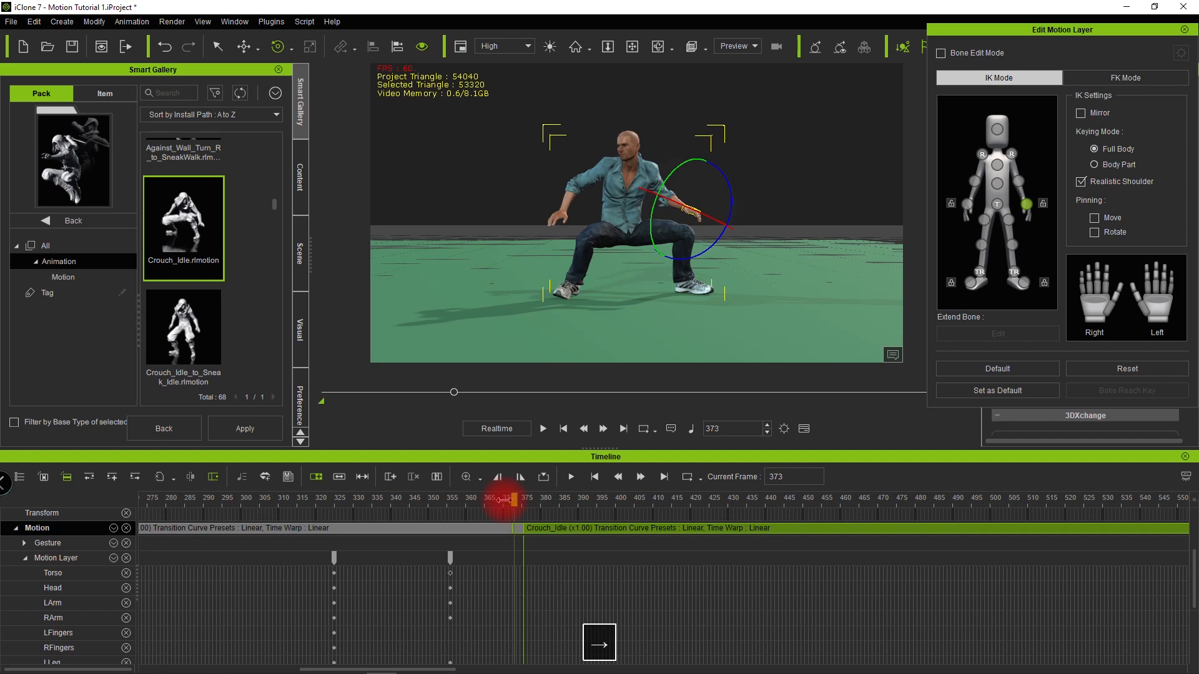
key(Right)
key(Right)
key(Right)
key(Right)
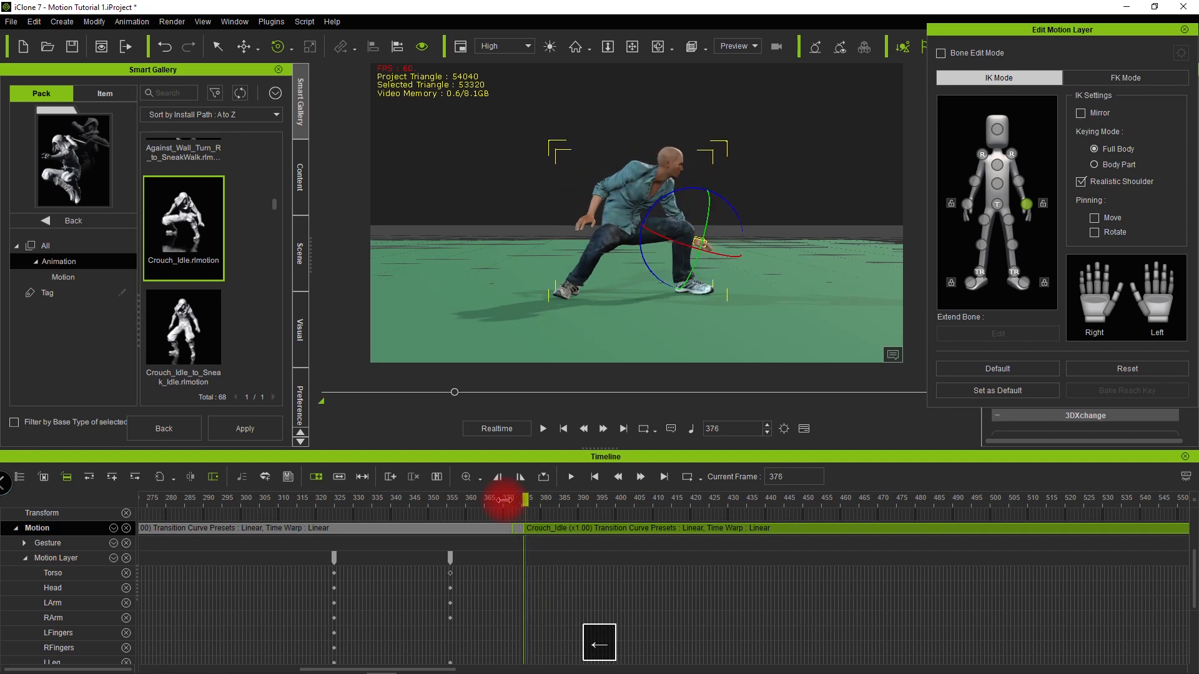
Step: Copy the motion layer key at frame 356 and paste it at frame 376, the start of the Crouch_Idle clip
scroll(552, 600, up, 2)
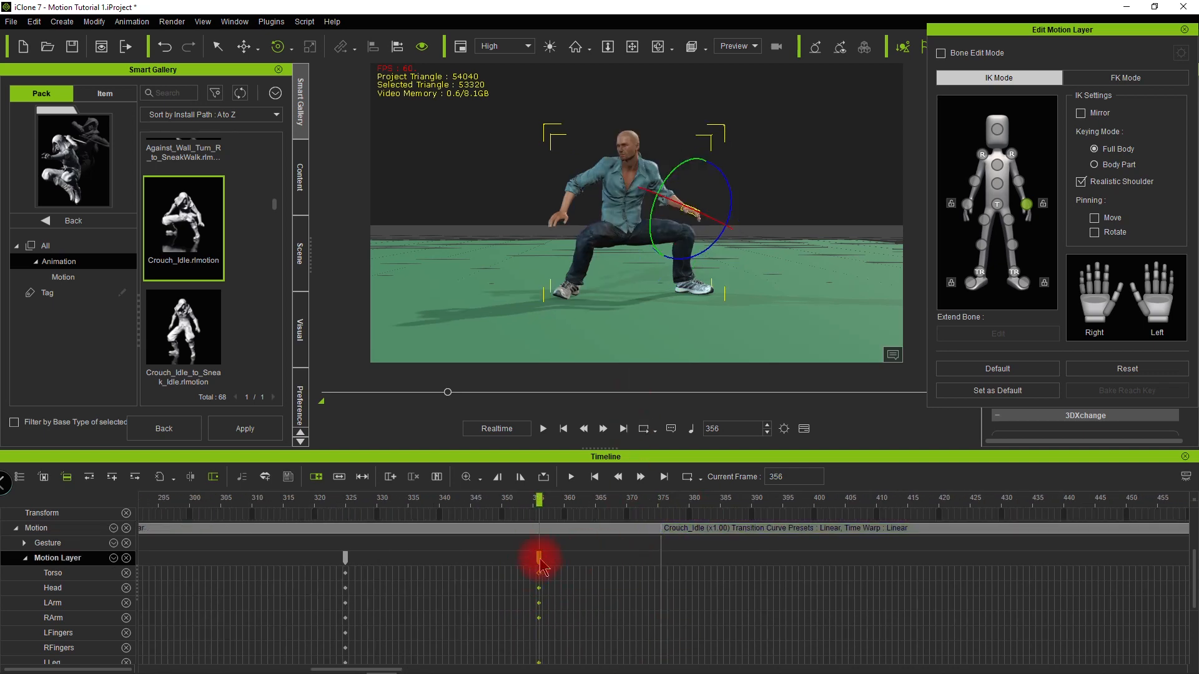
key(ctrl+c)
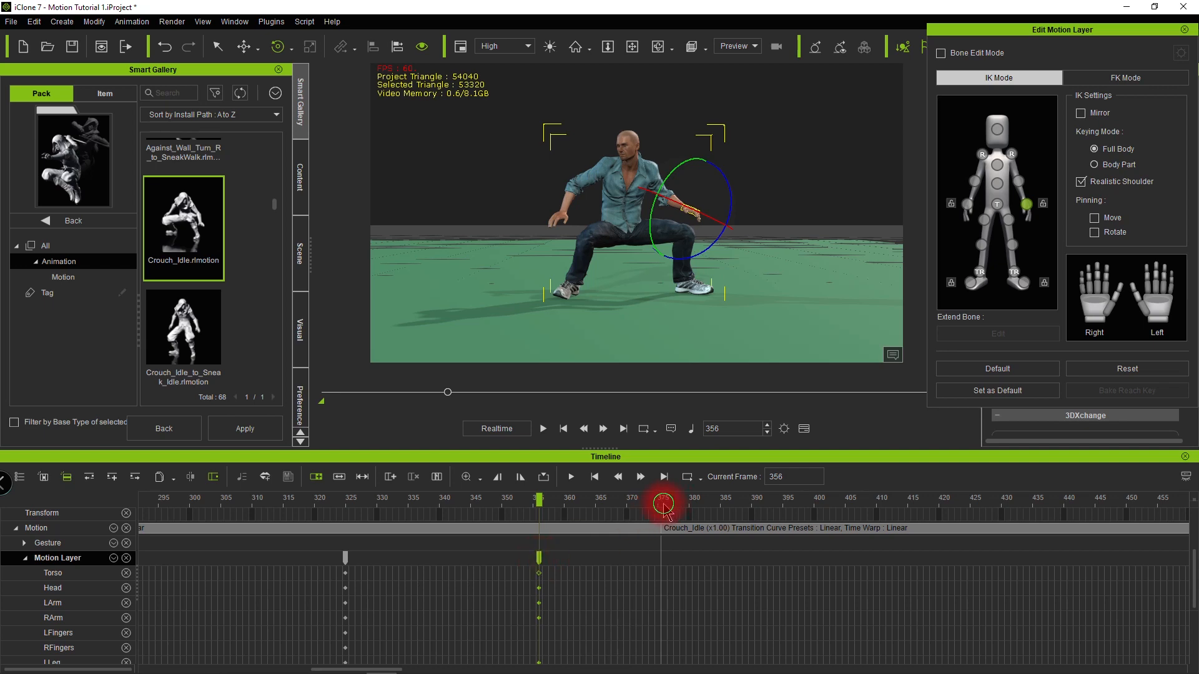
click(668, 507)
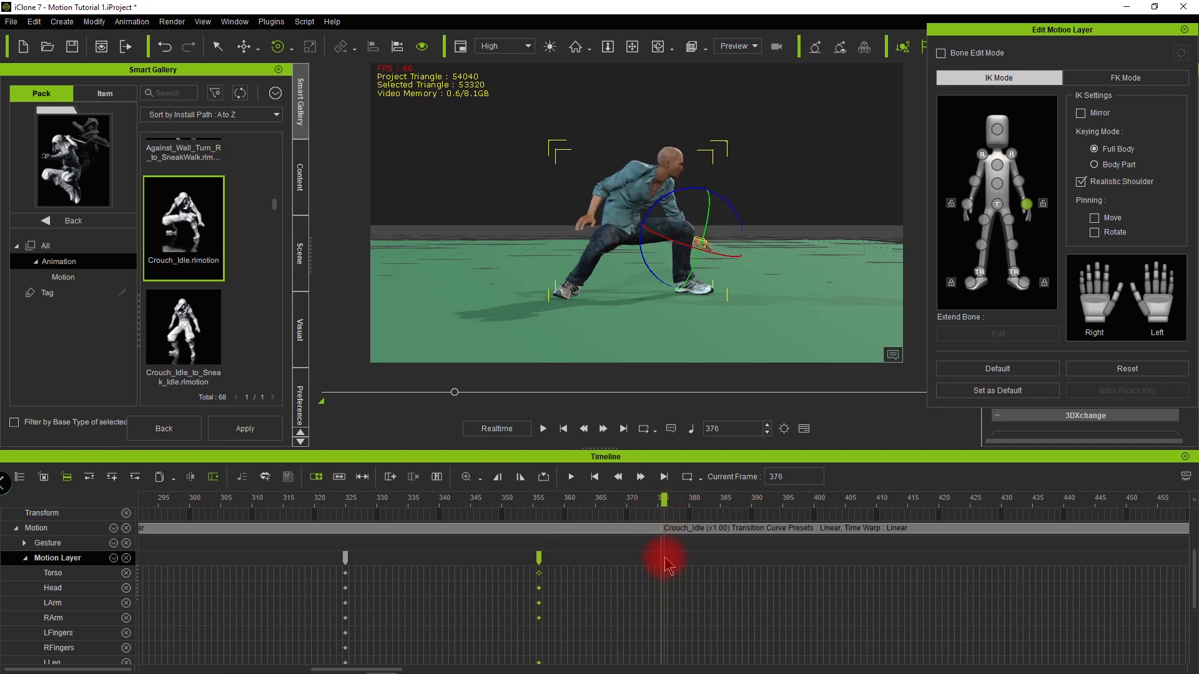
key(ctrl+v)
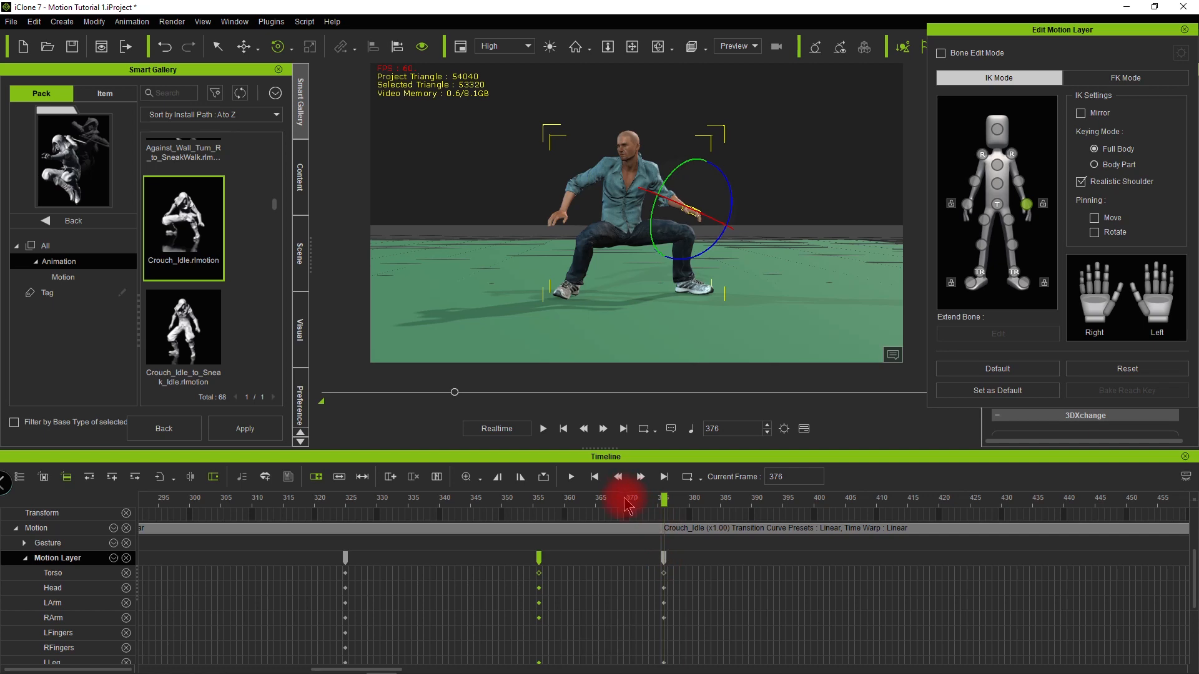
Step: Step forward from frame 376 to 384 and play back the sequence to check how the pose carries into Crouch_Idle
key(Right)
key(Right)
key(Right)
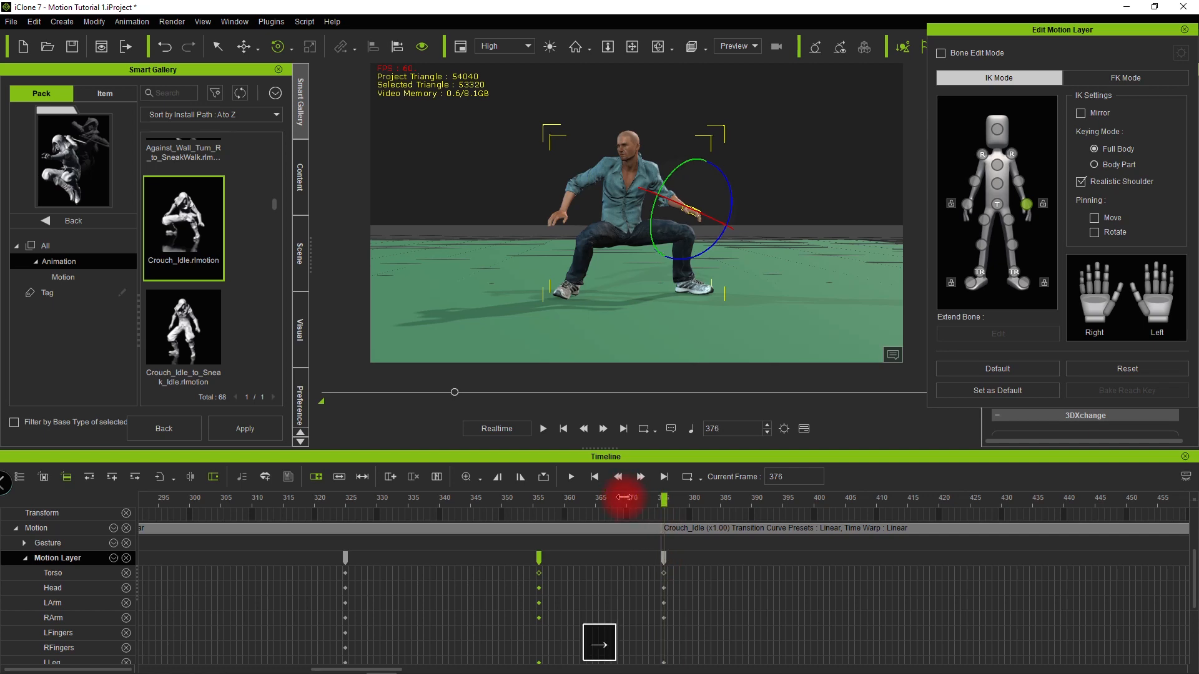
key(Right)
key(Right)
key(Right)
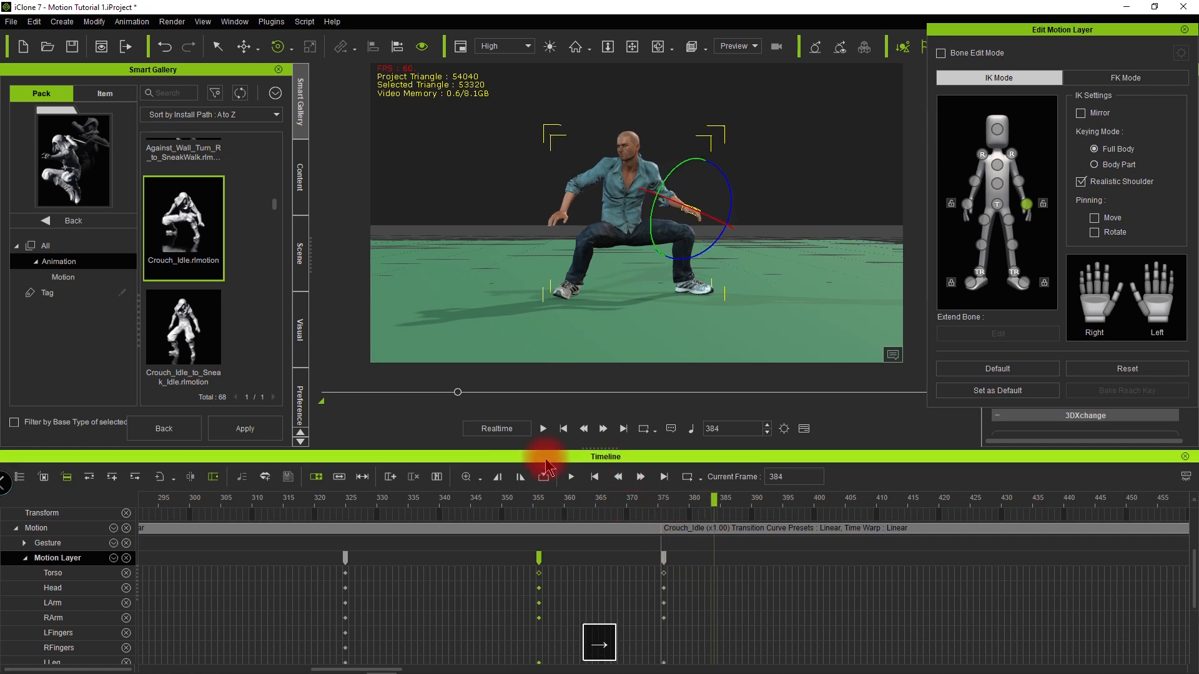
scroll(539, 503, down, 10)
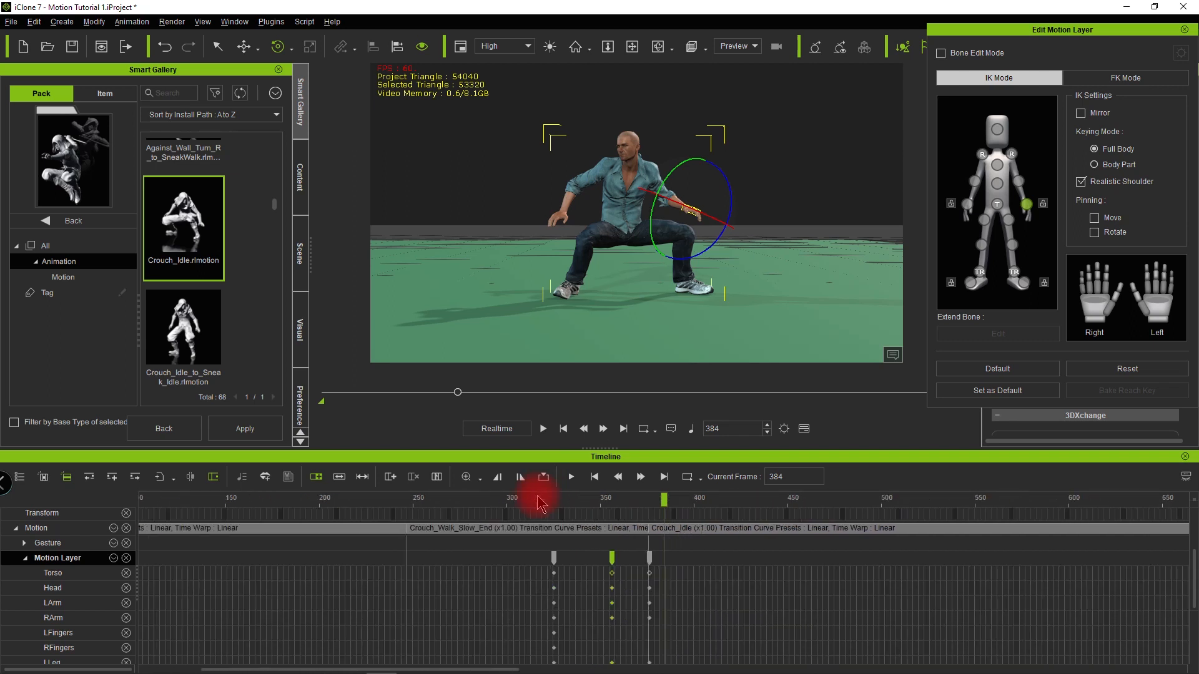
key(space)
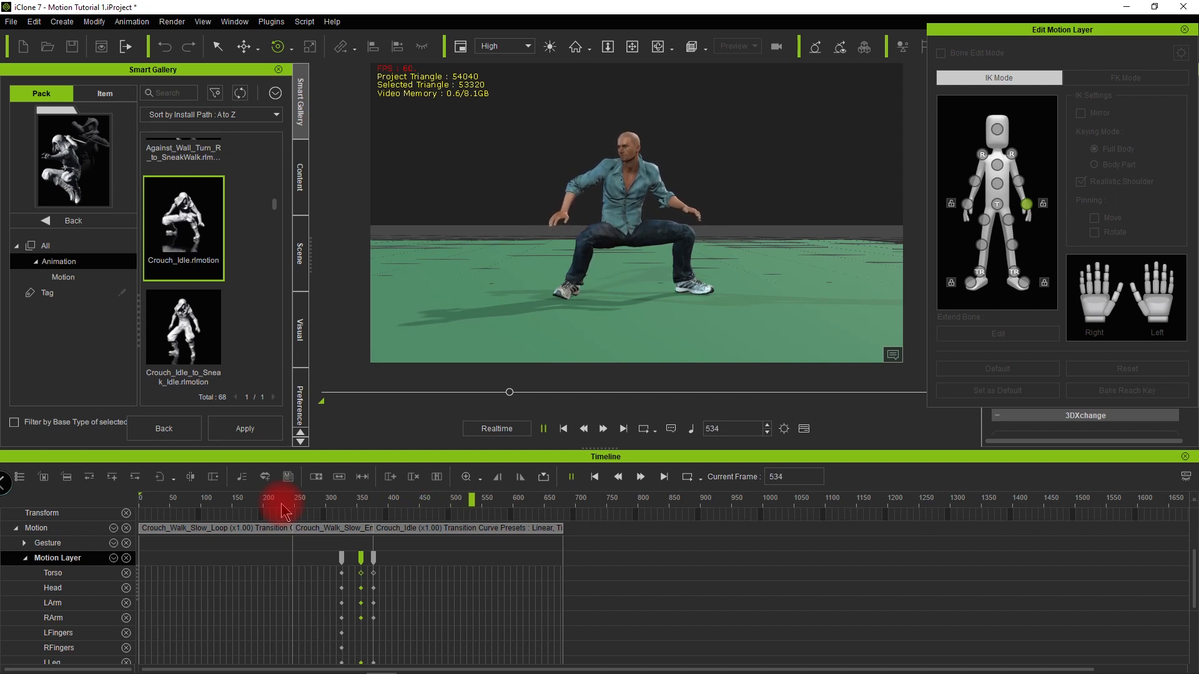
key(space)
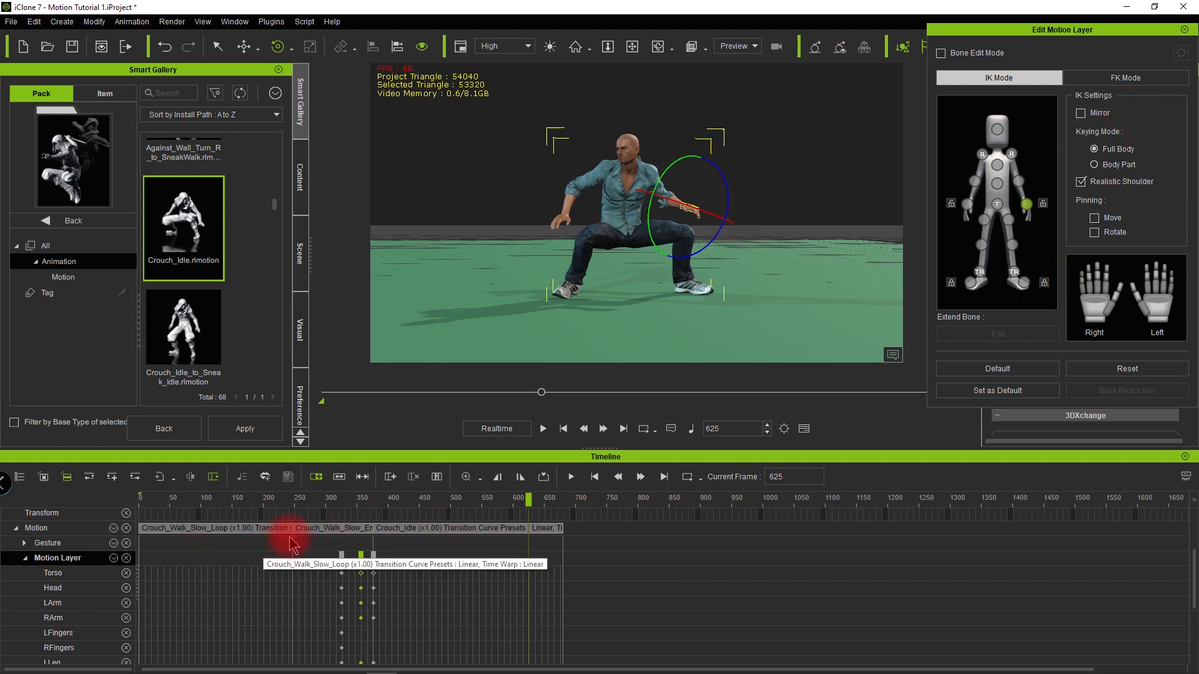
Step: Delete the Crouch_Idle clip from the Motion track
click(425, 529)
key(Delete)
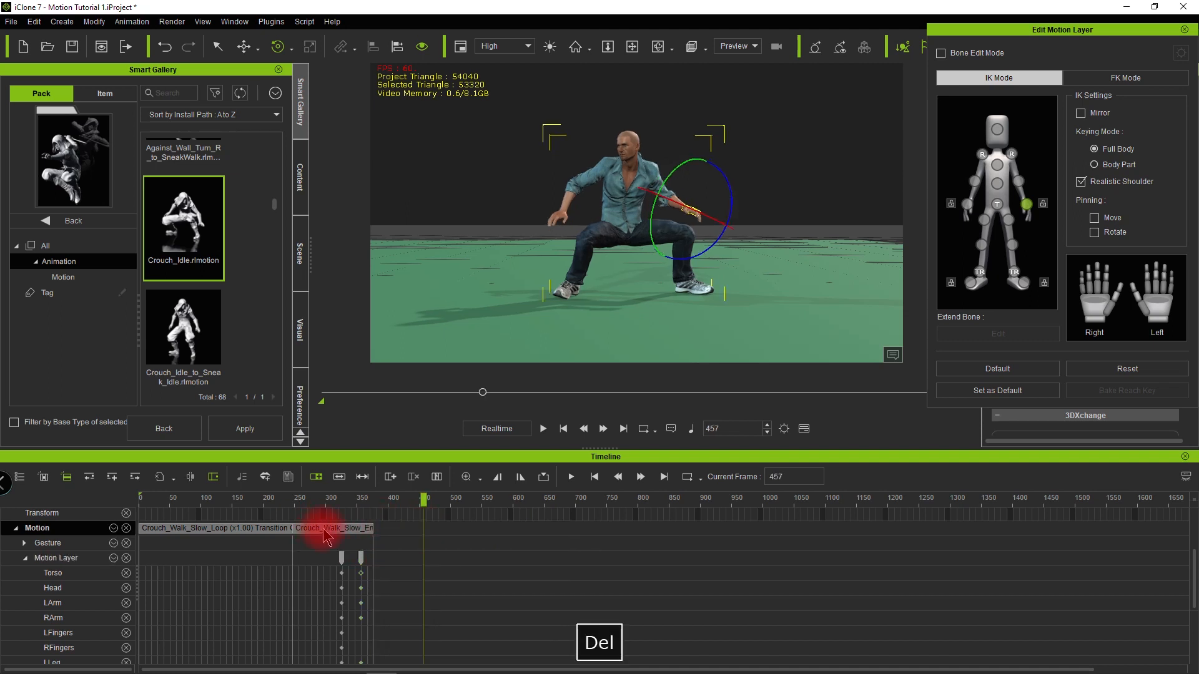
Step: Delete the Crouch_Walk_Slow_End and Crouch_Walk_Slow_Loop clips from the Motion track and close the motion layer editor
click(323, 528)
key(Delete)
click(269, 528)
key(Delete)
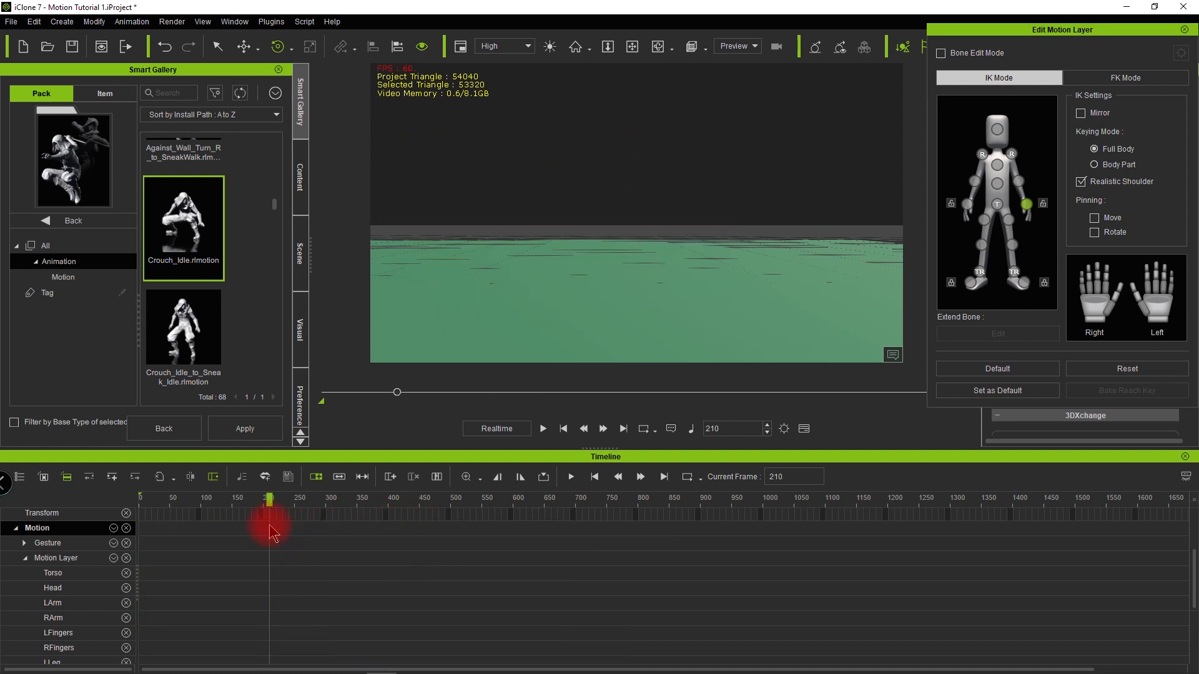
key(f)
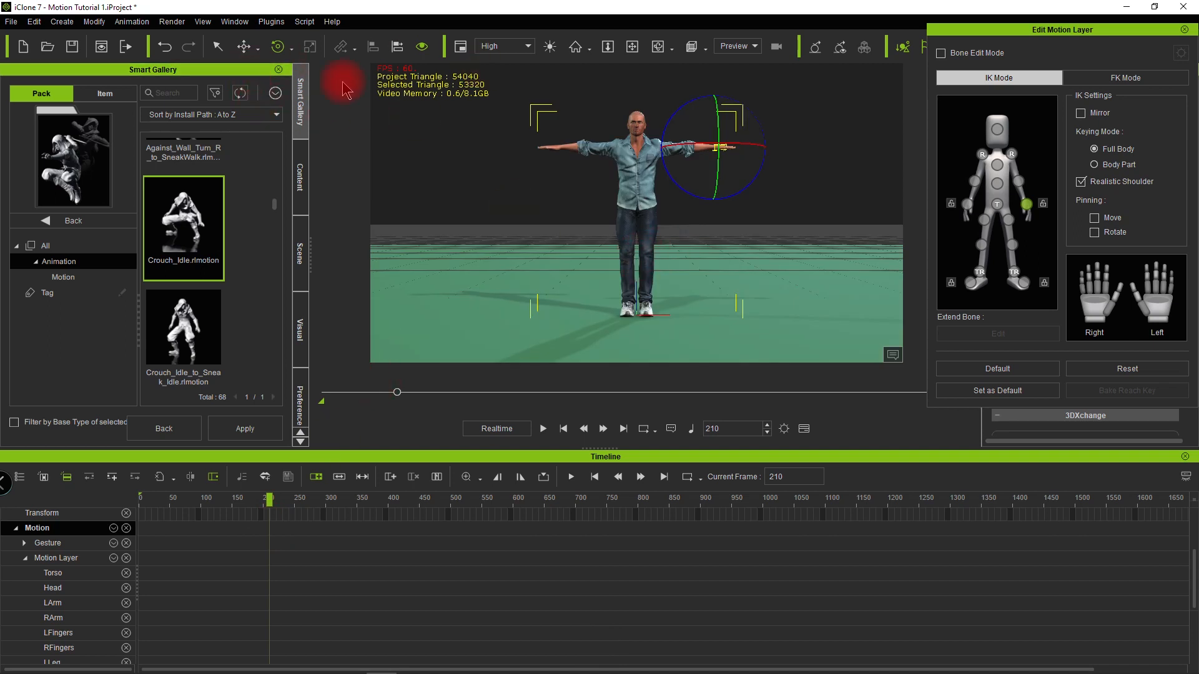
click(630, 186)
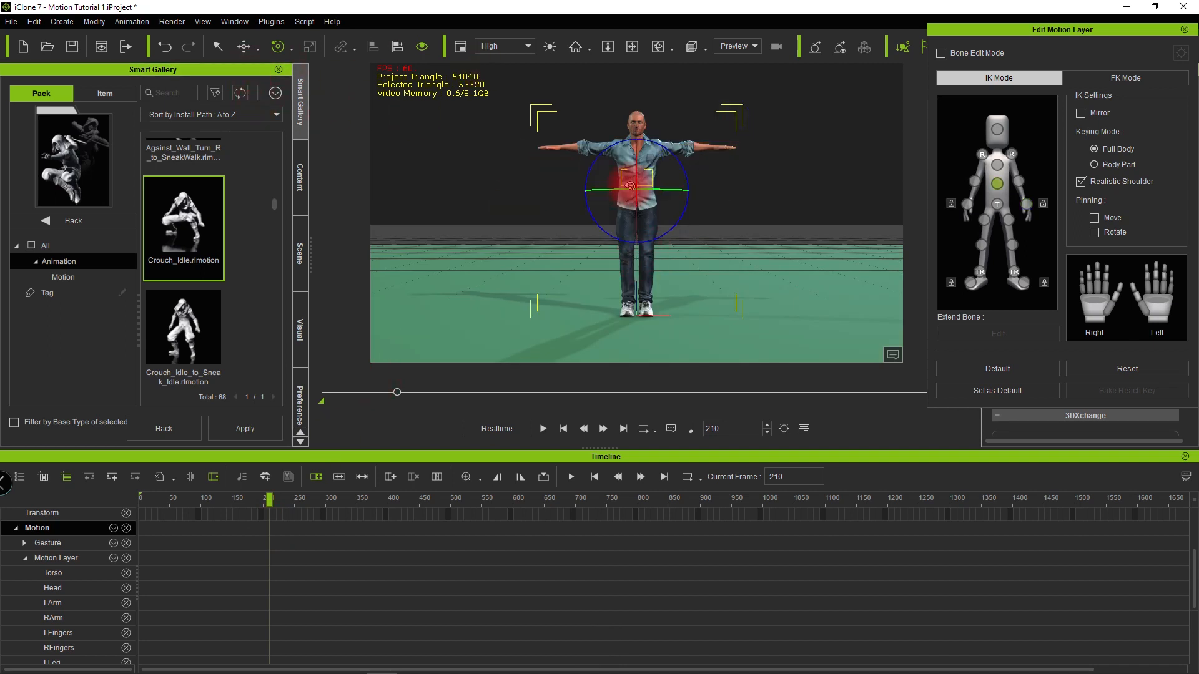
click(1184, 29)
Step: Apply the Crouch_Walk_Slow_Loop motion to CC_Base at frame 1
scroll(194, 262, down, 4)
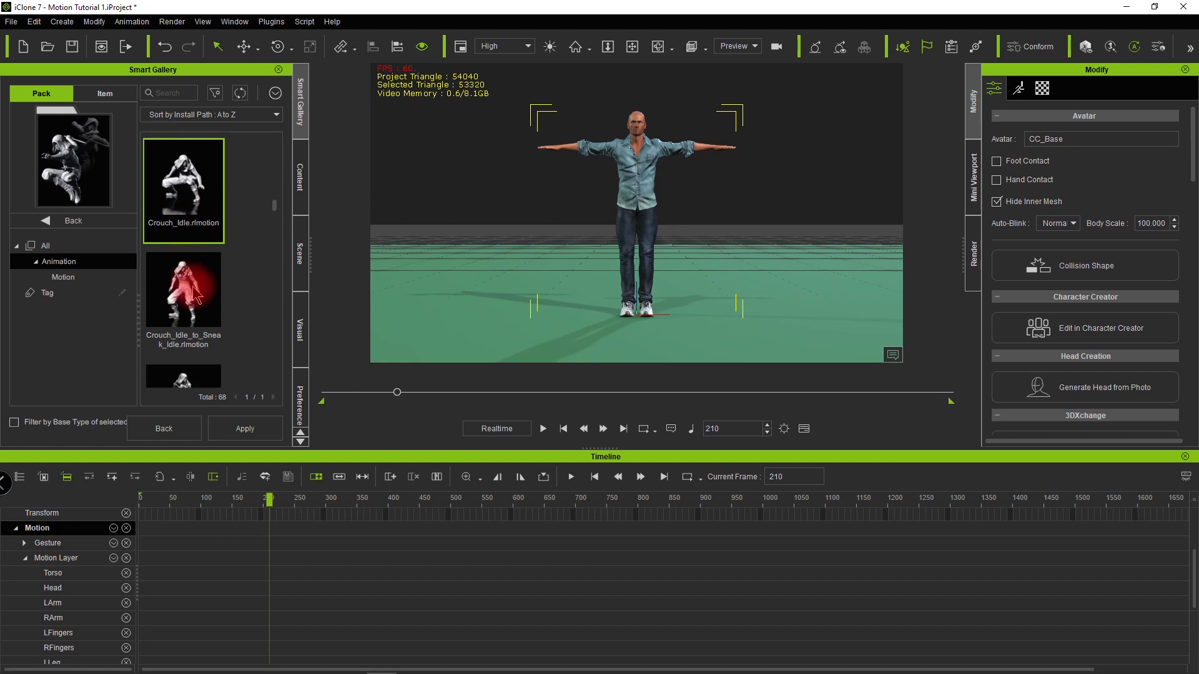
scroll(194, 287, down, 5)
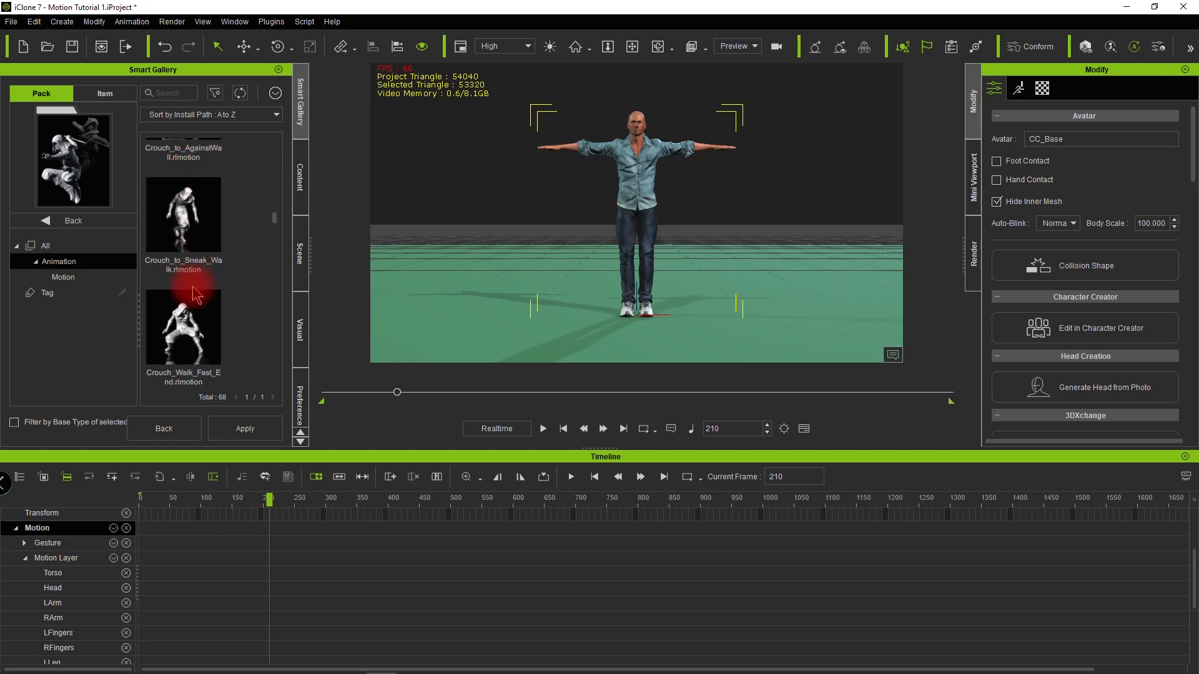
scroll(197, 293, down, 5)
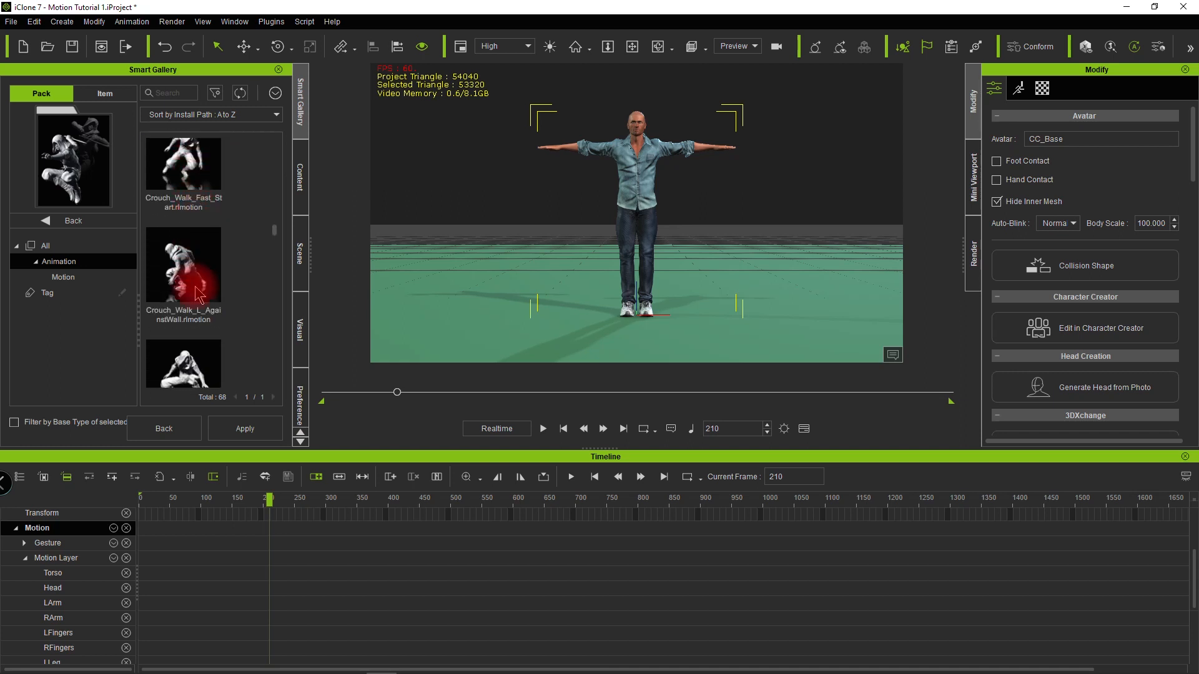
scroll(197, 294, down, 2)
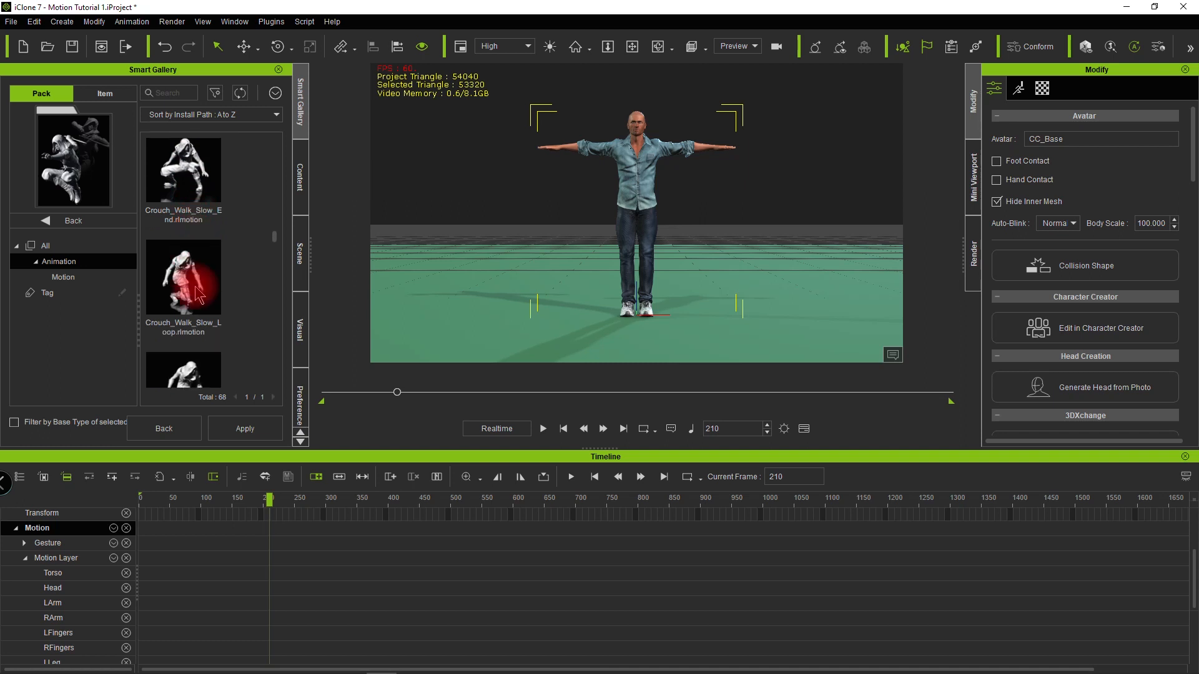
drag(191, 511, 132, 509)
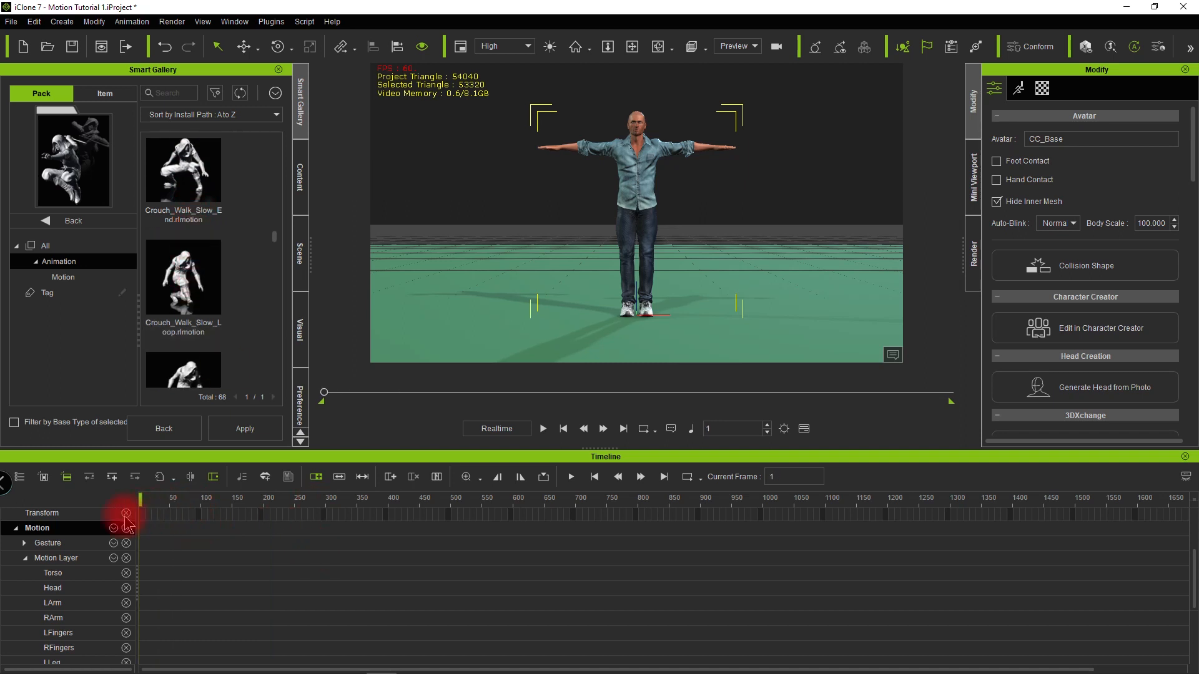
double_click(184, 289)
click(235, 539)
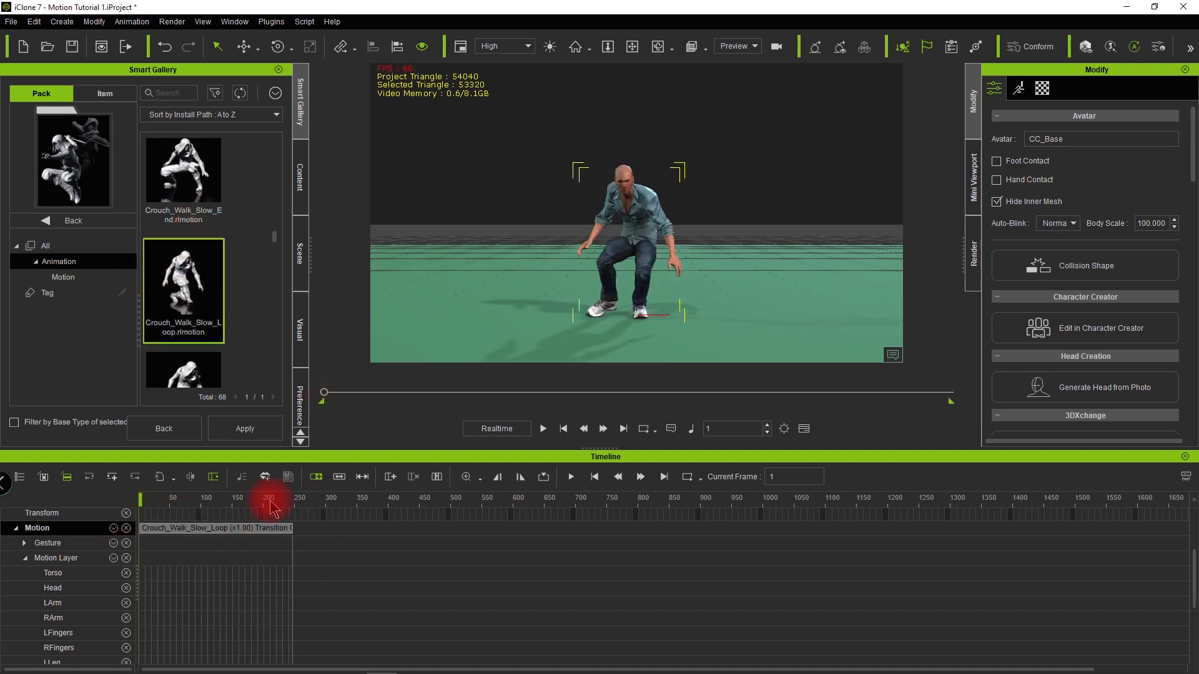
Step: Set the current frame to 248, just past the end of the Crouch_Walk_Slow_Loop clip
click(296, 508)
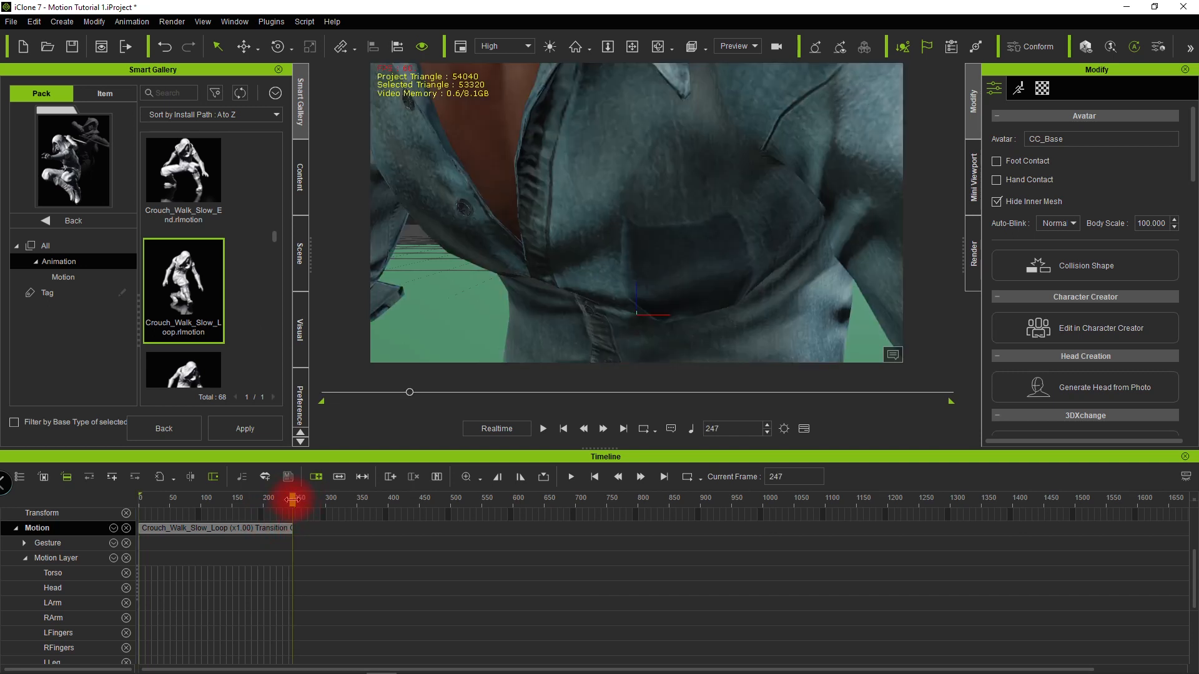
drag(297, 498, 300, 507)
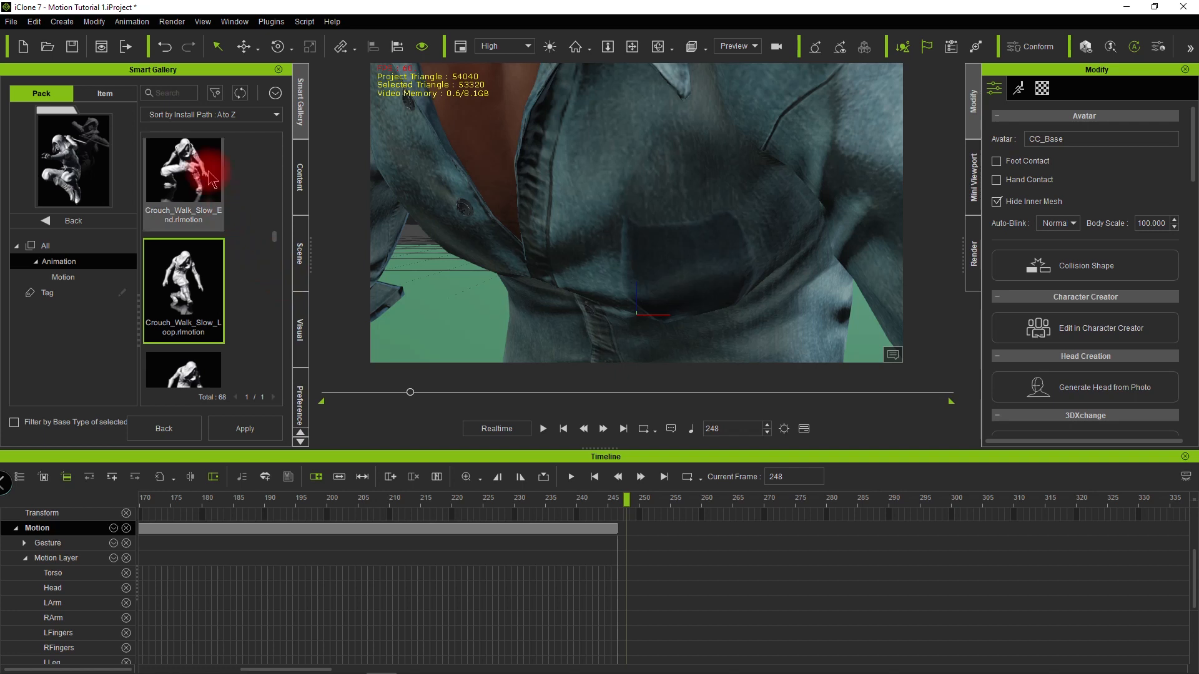
Step: Add the Crouch_Walk_Slow_End motion after the walk loop clip and butt it against the loop clip's end
drag(228, 181, 522, 430)
click(686, 526)
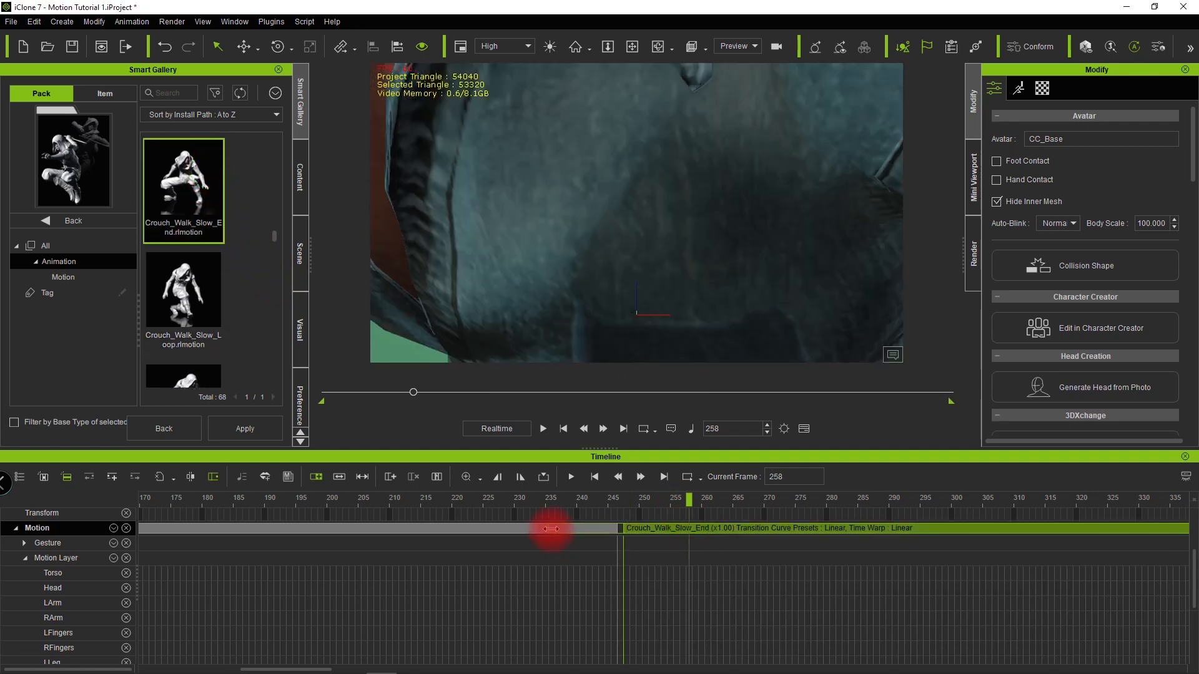
drag(646, 541, 640, 537)
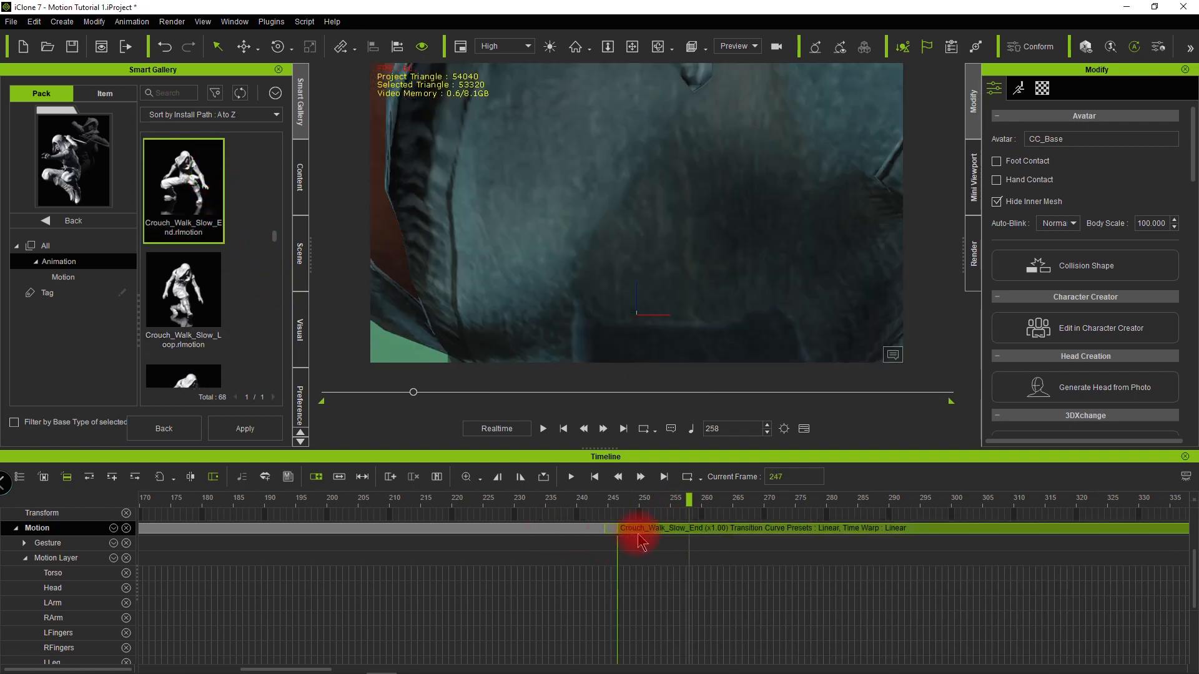
click(639, 499)
Step: Add the Crouch_Idle motion at frame 376 and butt it against the end of the Crouch_Walk_Slow_End clip
drag(324, 670, 417, 670)
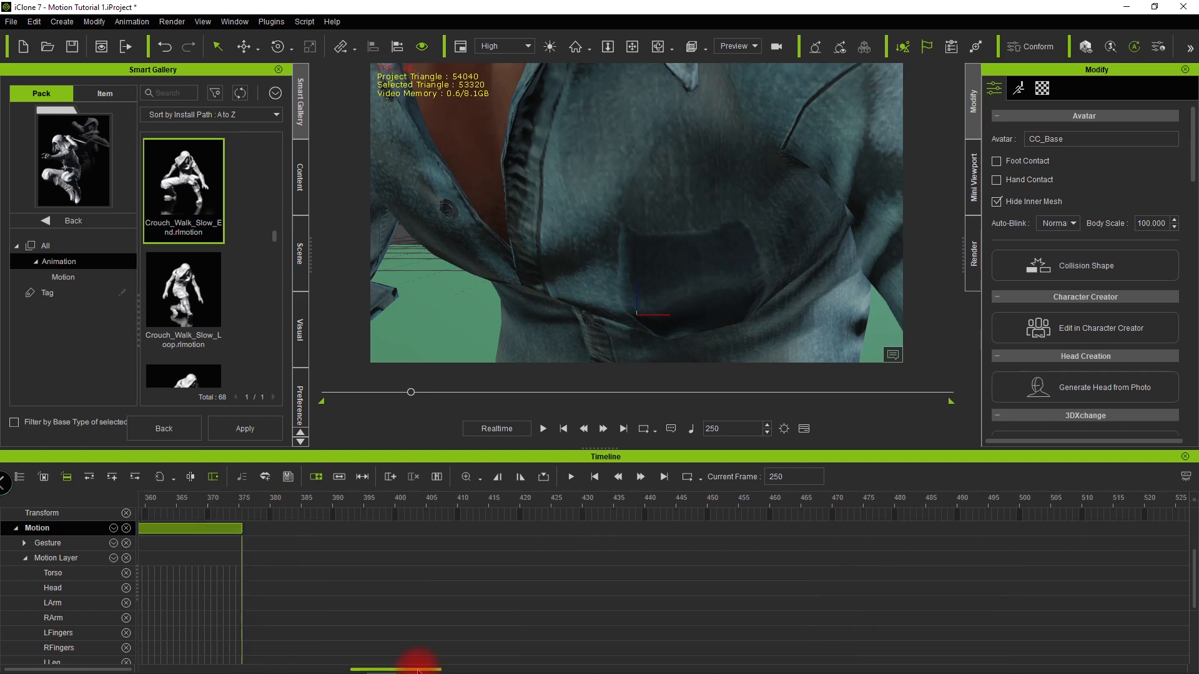
click(245, 503)
scroll(210, 306, up, 4)
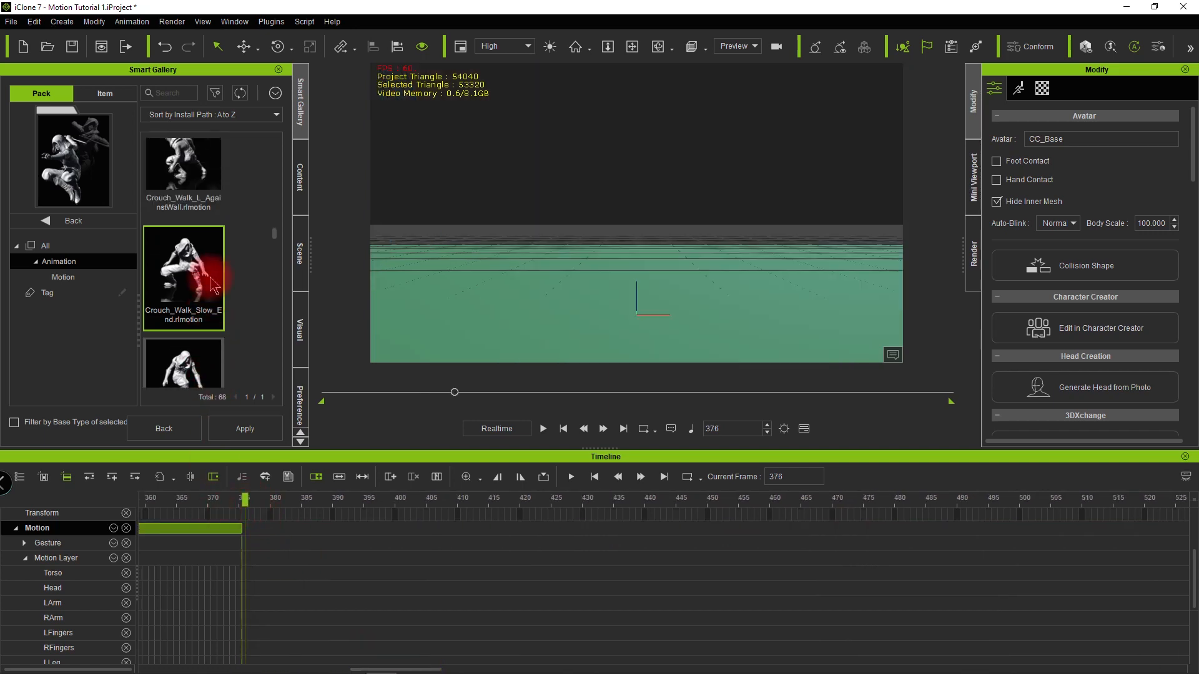
scroll(211, 286, up, 4)
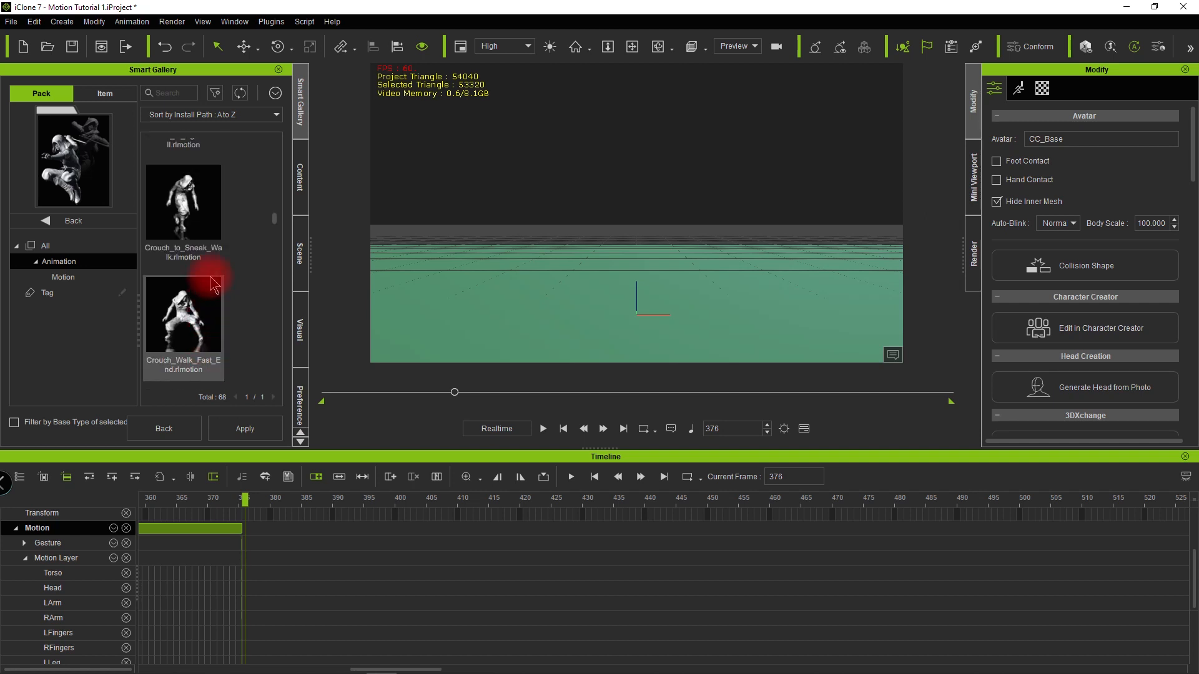
scroll(210, 286, up, 3)
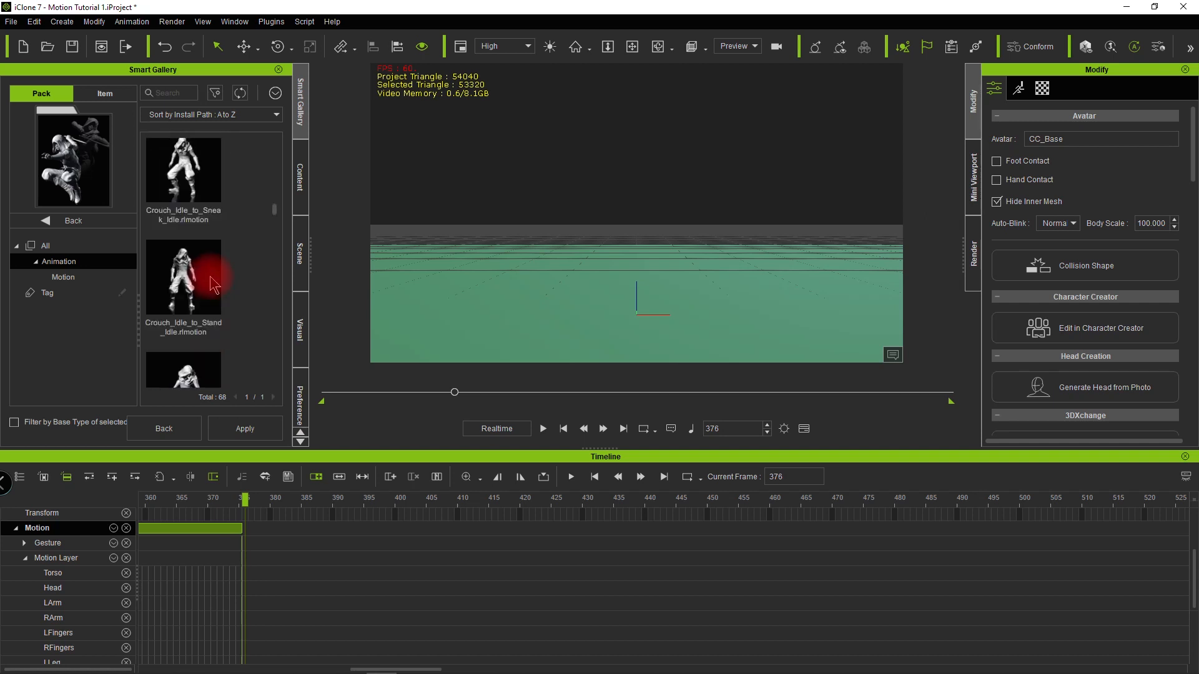
click(168, 195)
click(169, 195)
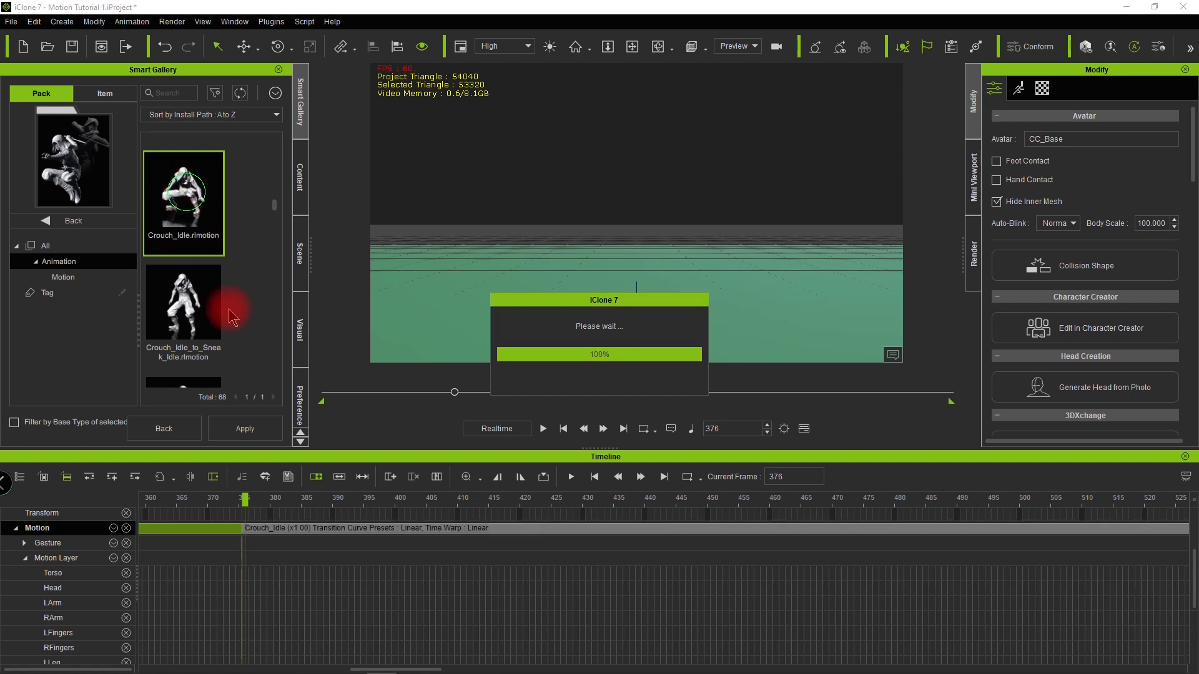
drag(287, 527, 431, 531)
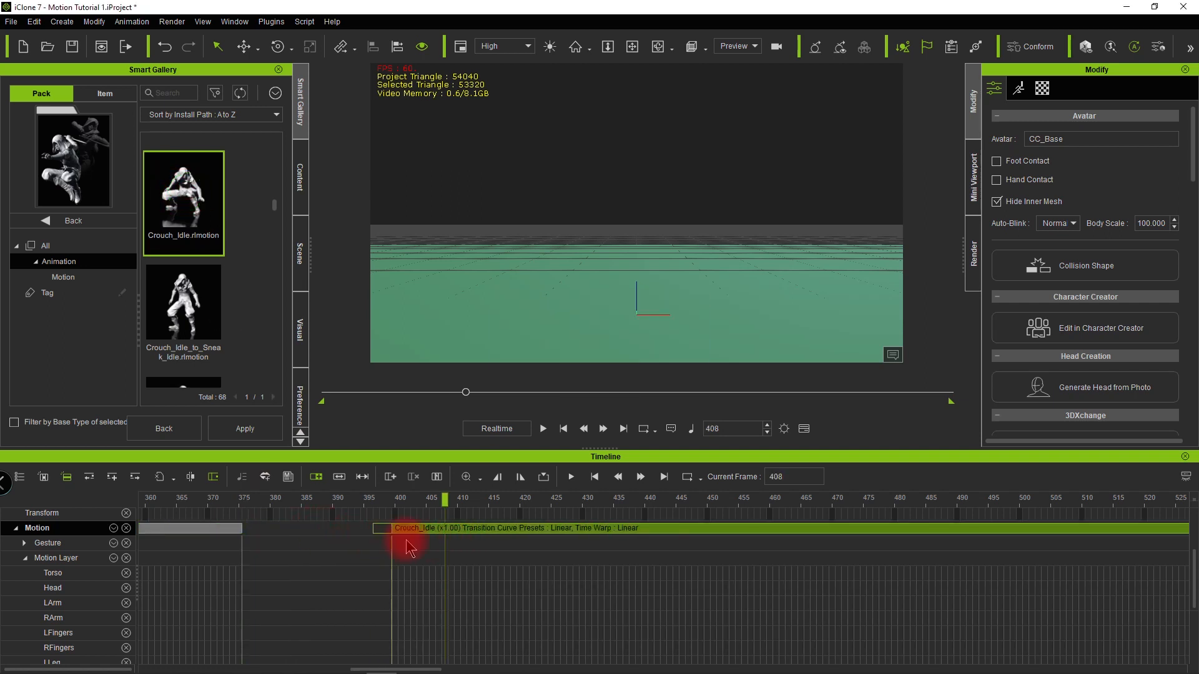
drag(424, 538, 278, 538)
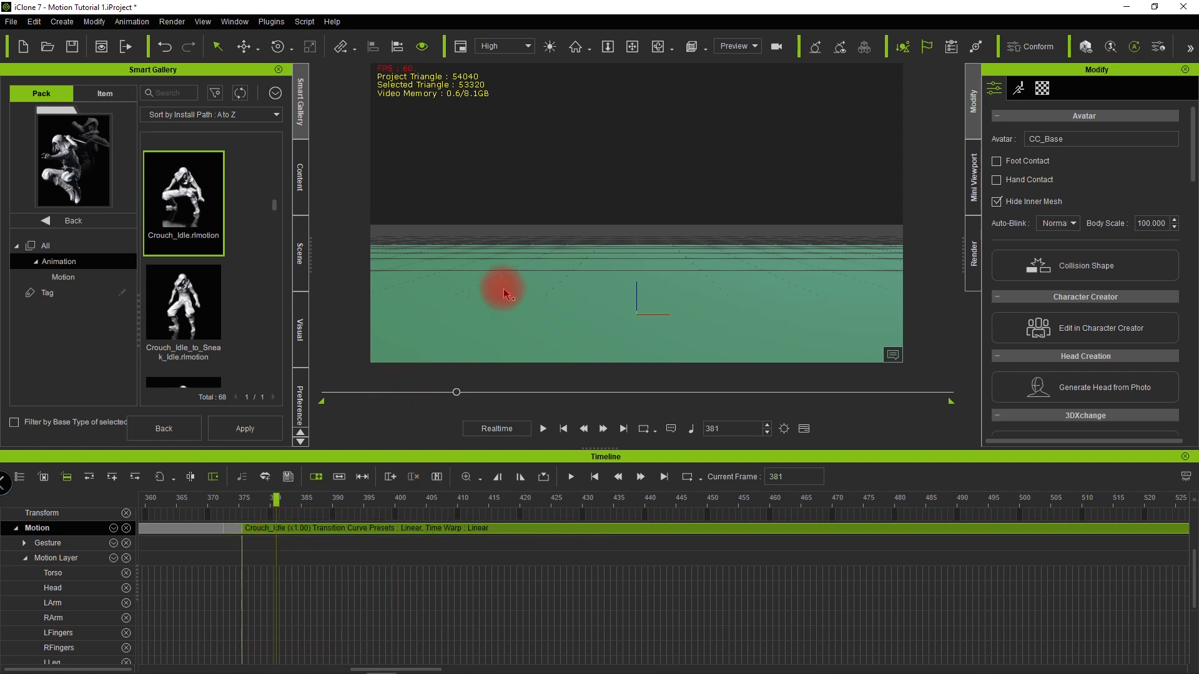
Step: Bring the whole character and all three motion clips into view and play the sequence from the first frame
mouse_move(511, 275)
alt+mouse_down()
mouse_move(484, 297)
mouse_move(770, 279)
mouse_move(716, 281)
mouse_move(525, 225)
mouse_move(497, 286)
mouse_move(594, 270)
mouse_move(551, 262)
mouse_move(645, 254)
mouse_move(584, 282)
mouse_move(578, 300)
alt+mouse_up()
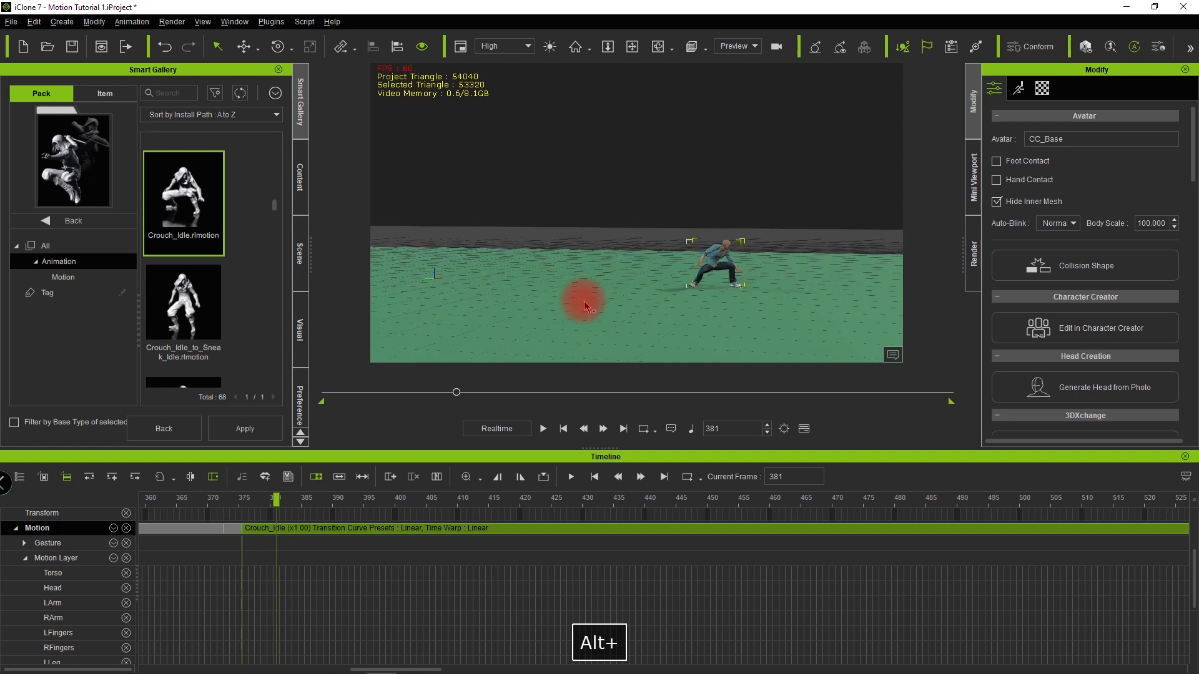
click(252, 512)
scroll(320, 502, down, 5)
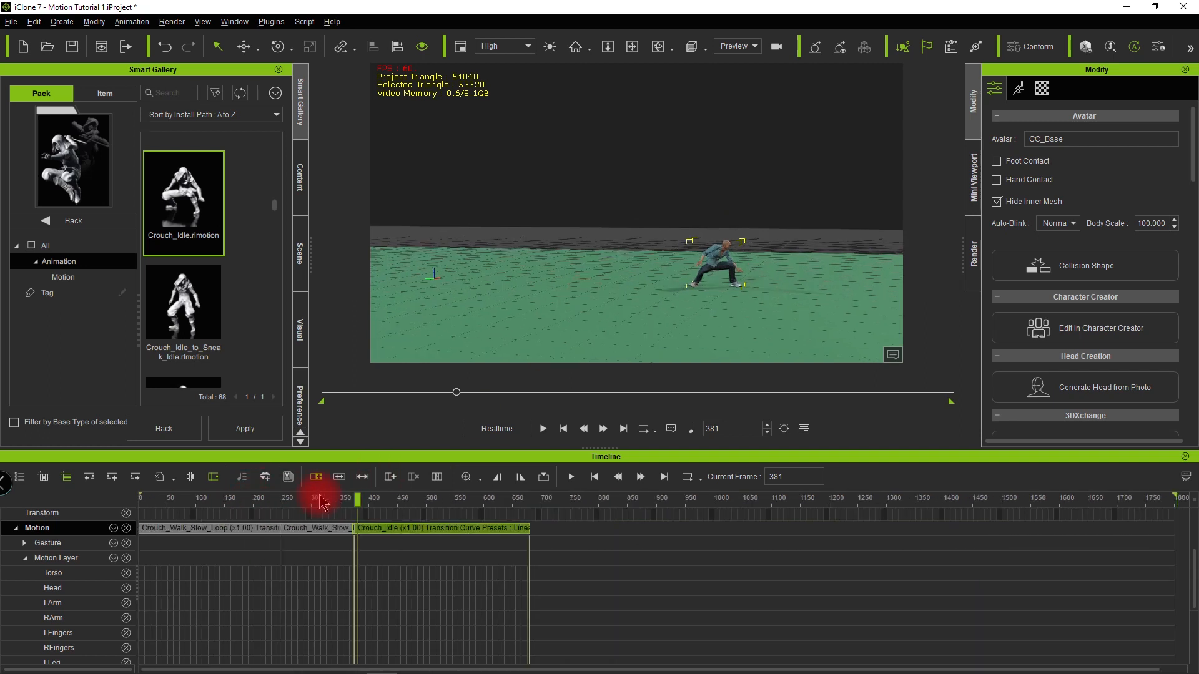
click(251, 536)
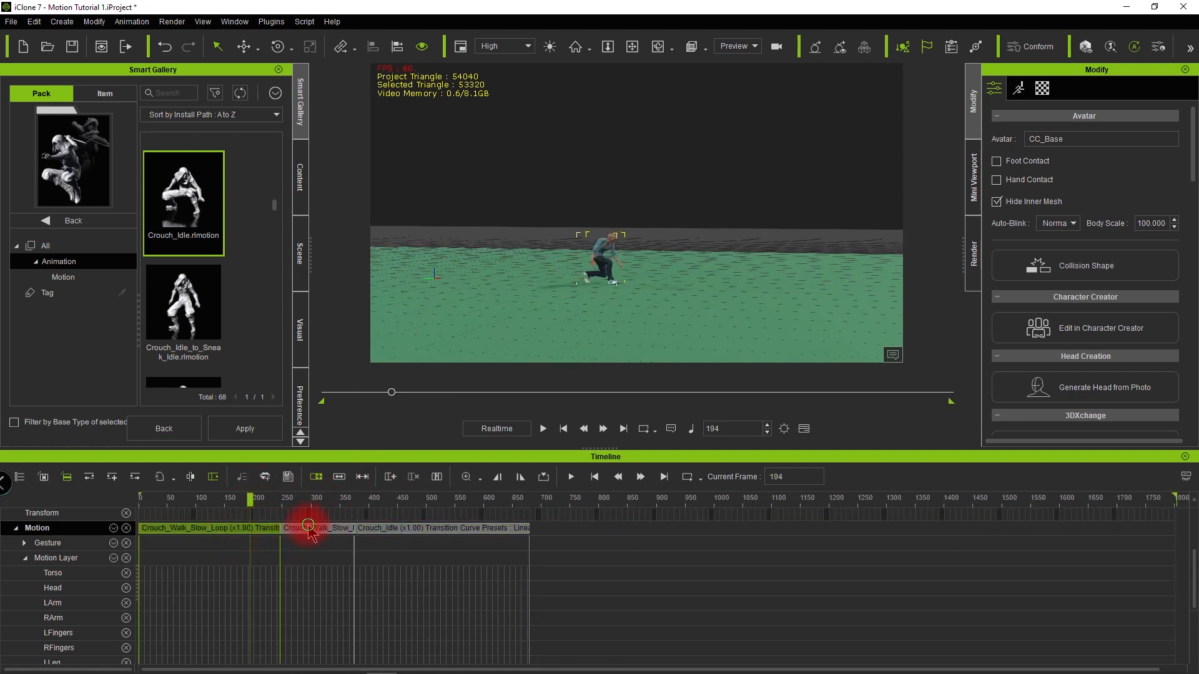
click(309, 528)
click(140, 497)
key(space)
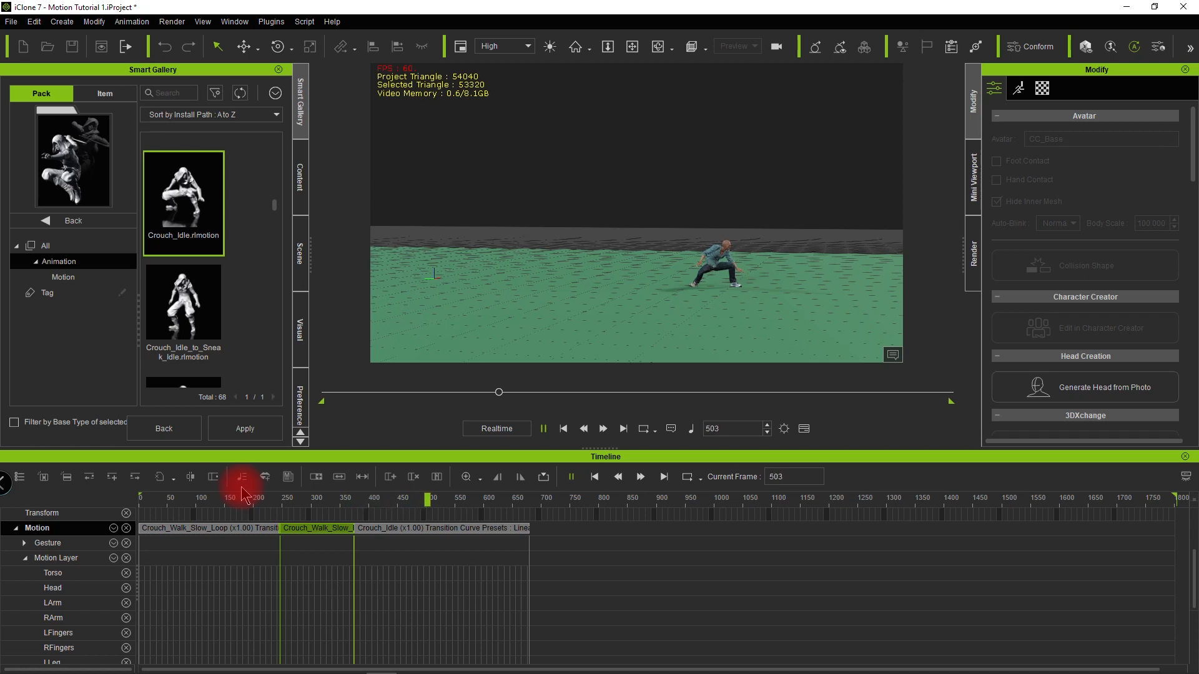
key(space)
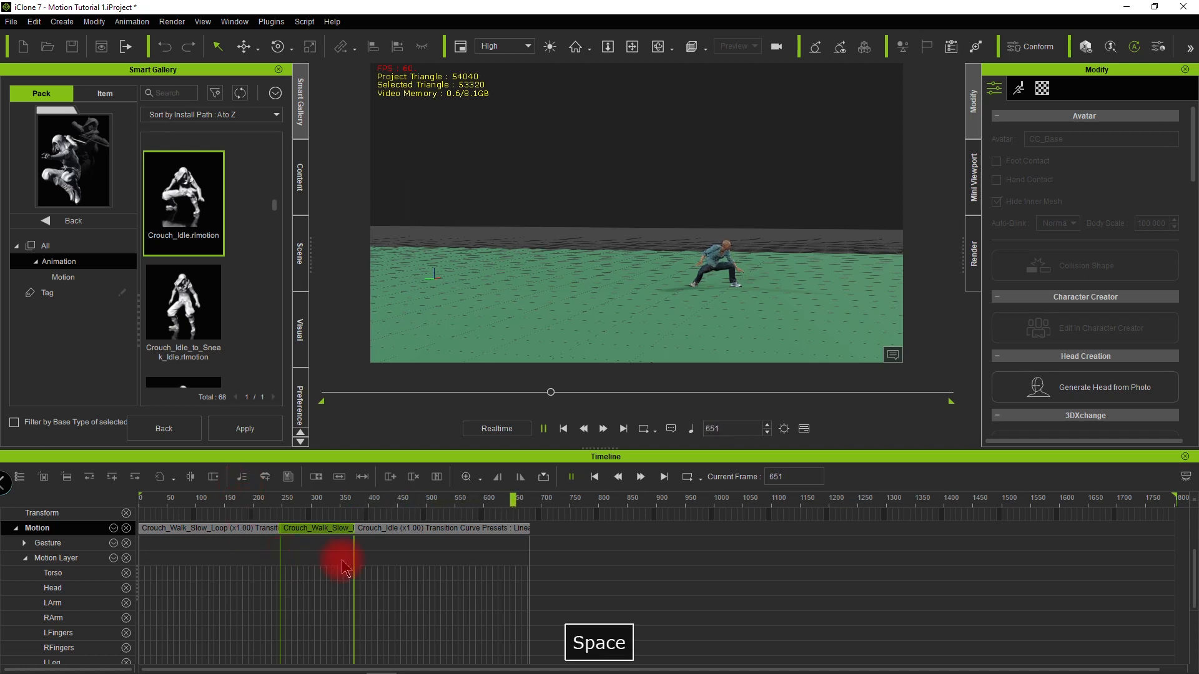
Step: Select the walk loop, walk end and crouch idle clips together and merge them into a single clip
click(324, 499)
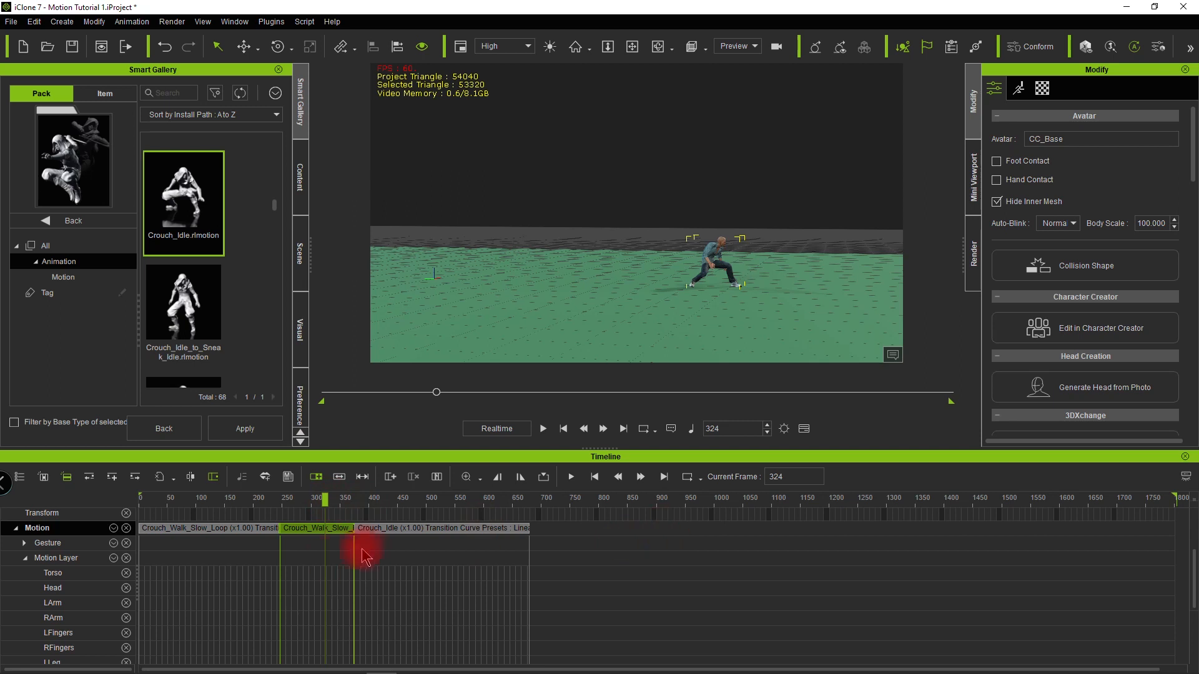
click(395, 530)
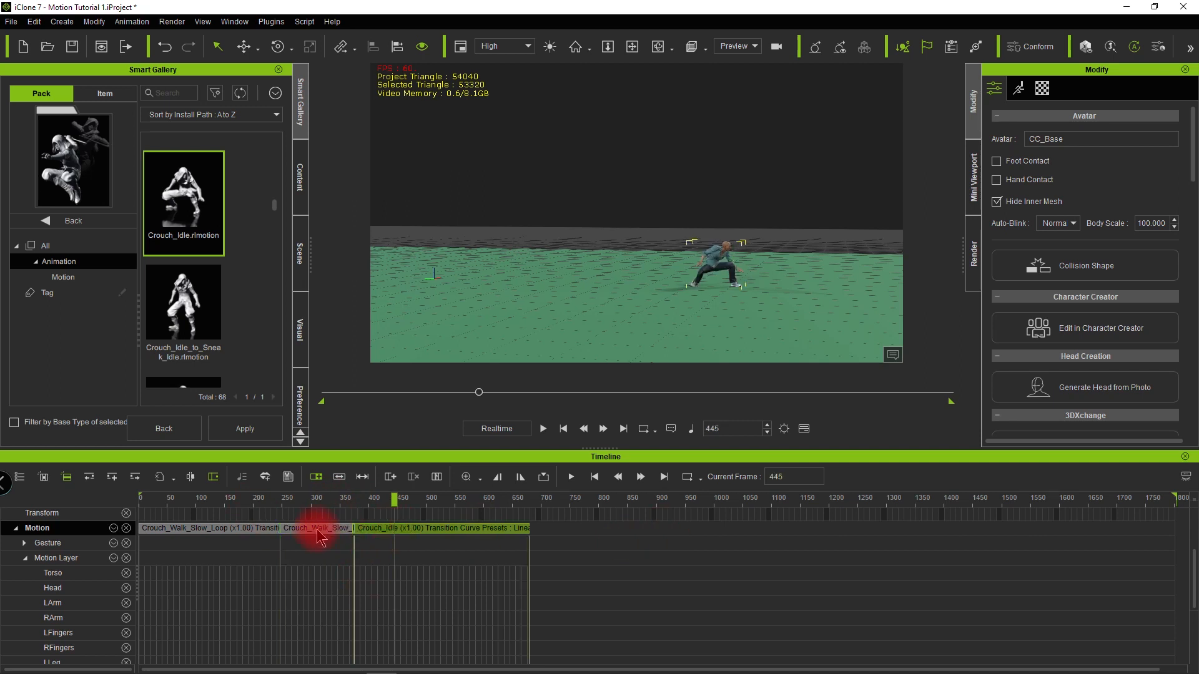
shift+click(232, 528)
shift+click(517, 529)
click(553, 533)
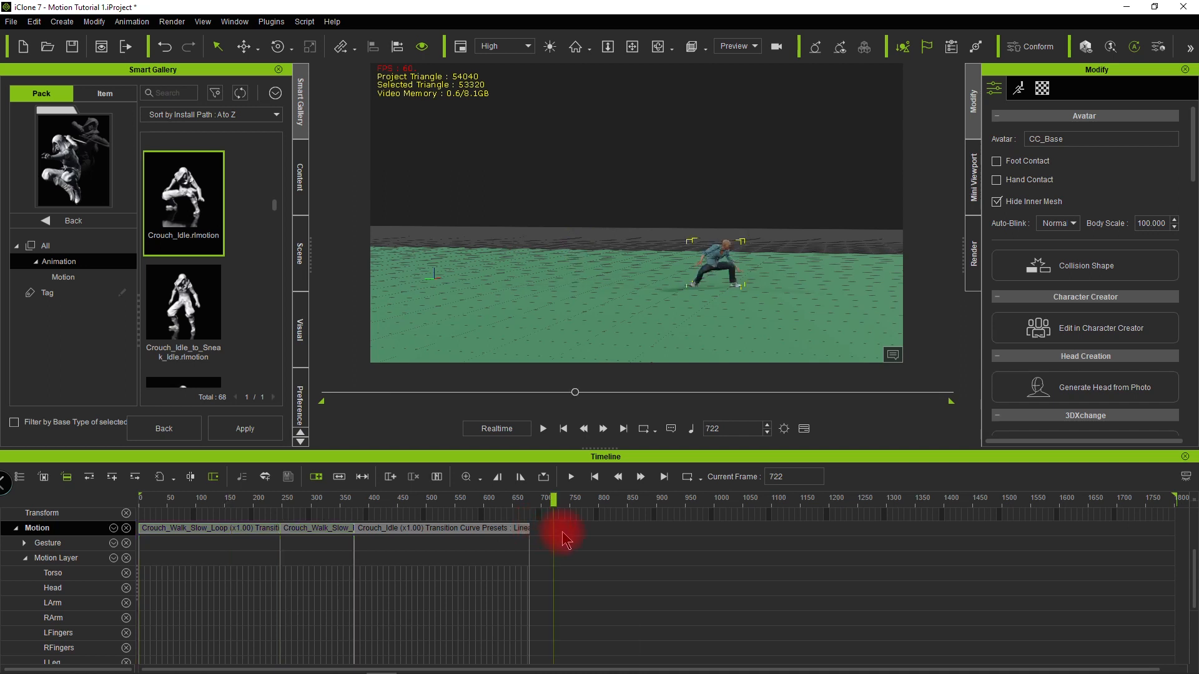
click(268, 548)
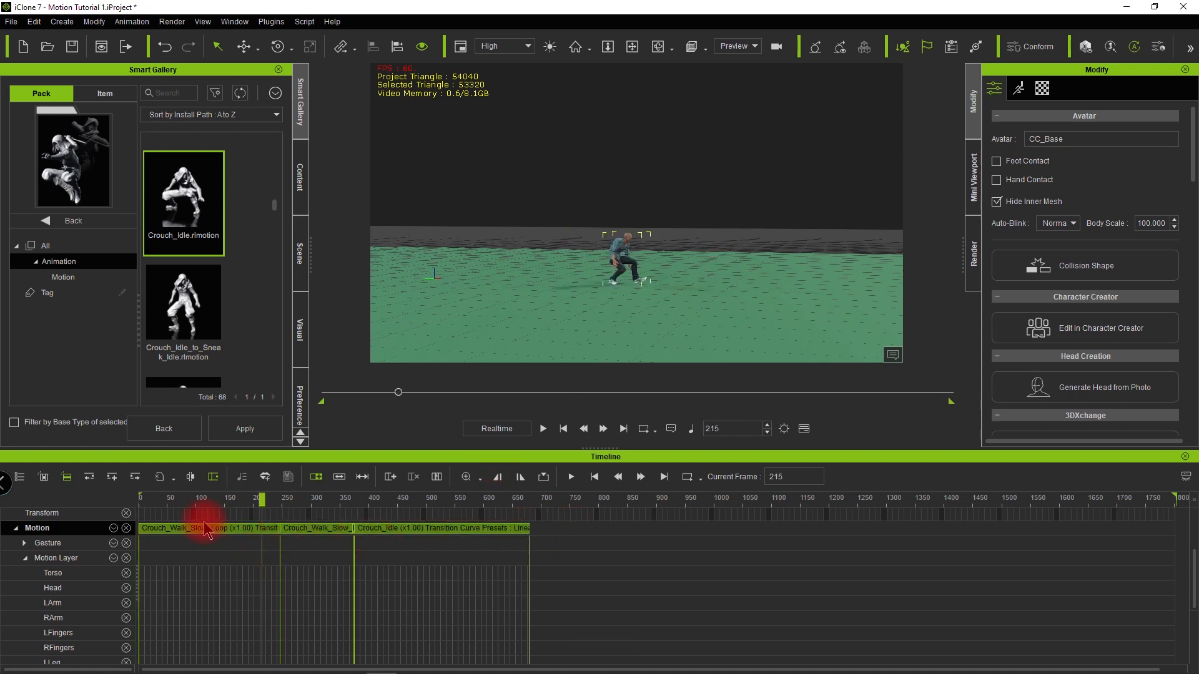
right_click(373, 535)
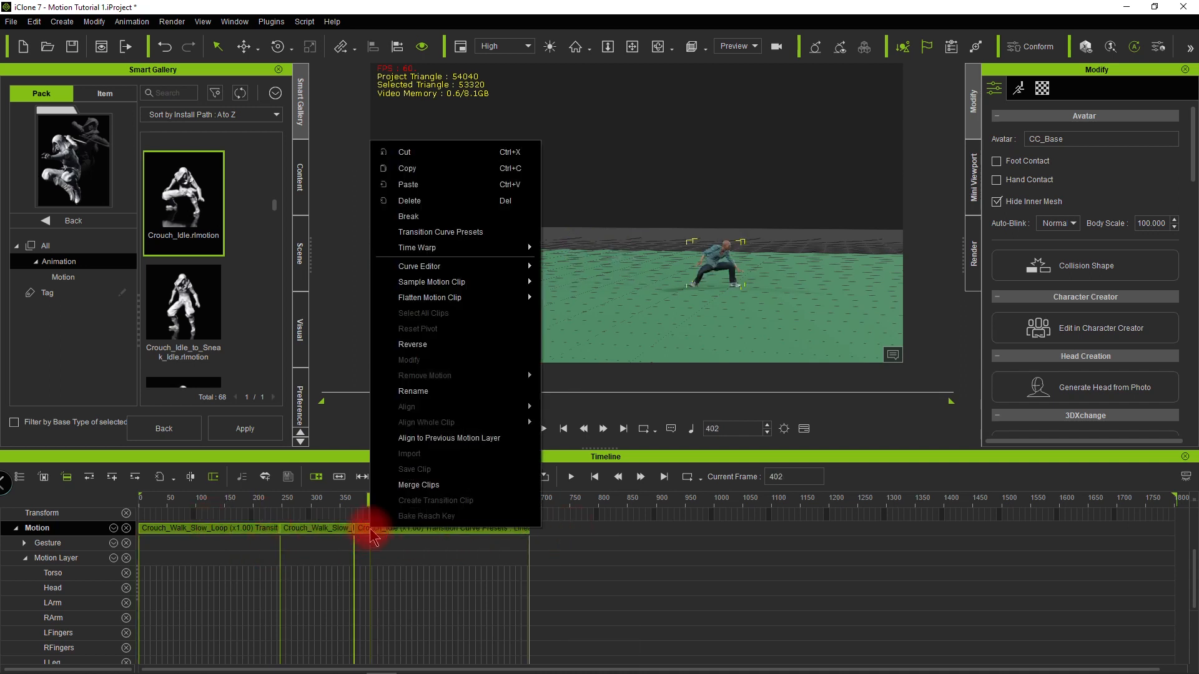
click(404, 486)
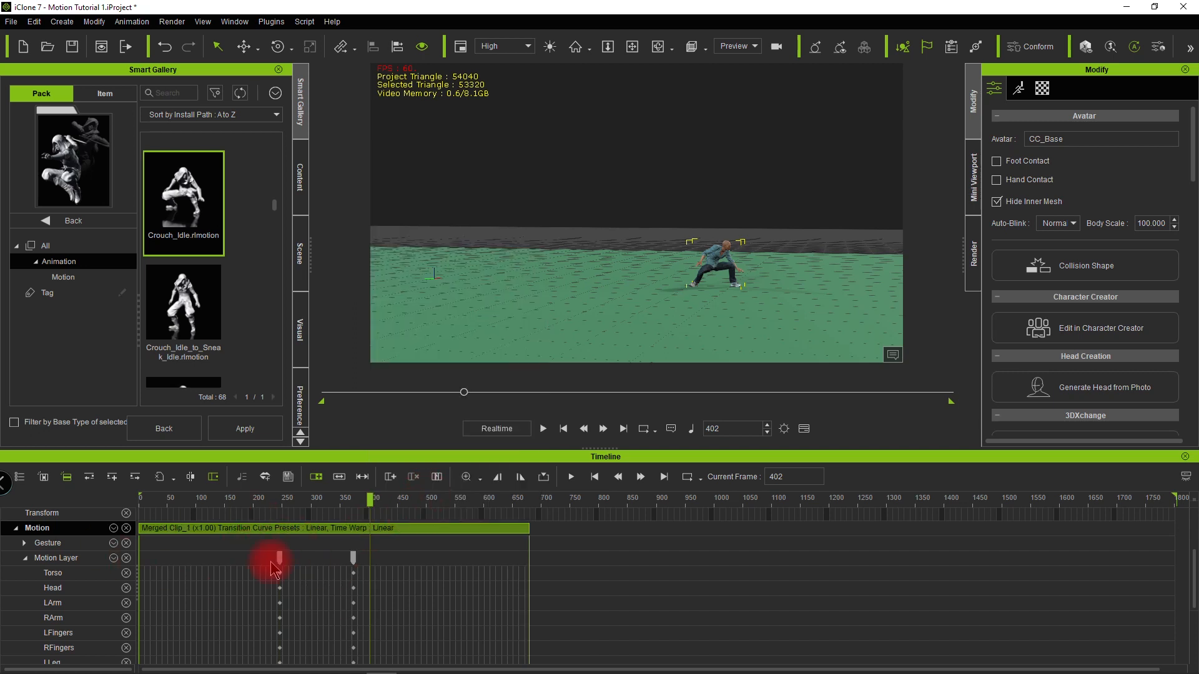
Step: Flatten the merged motion clip so its motion layer keys are baked into the clip
scroll(262, 574, down, 3)
scroll(250, 583, up, 6)
click(409, 600)
click(386, 598)
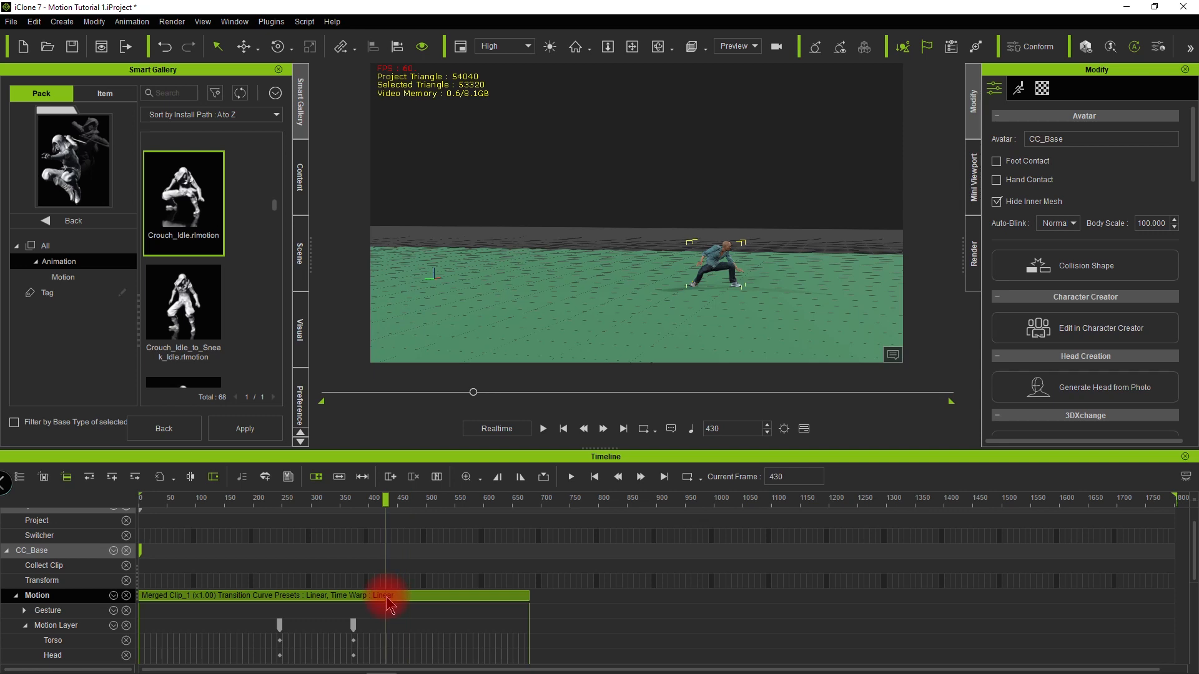
scroll(313, 542, down, 4)
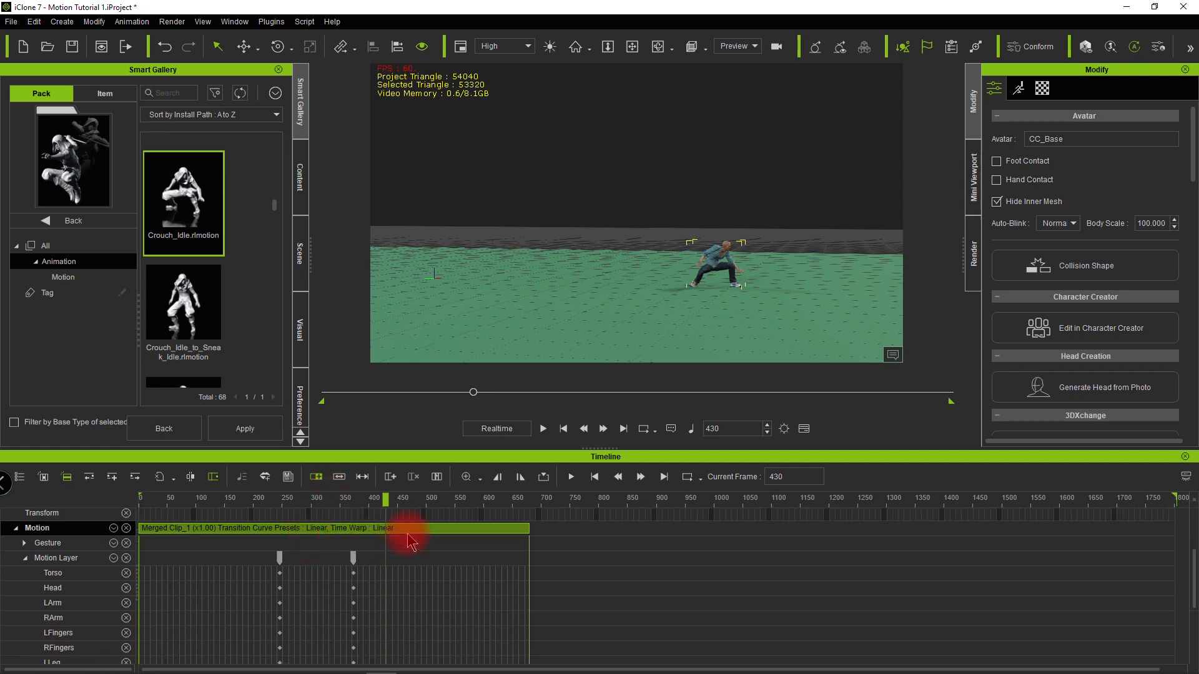
right_click(409, 531)
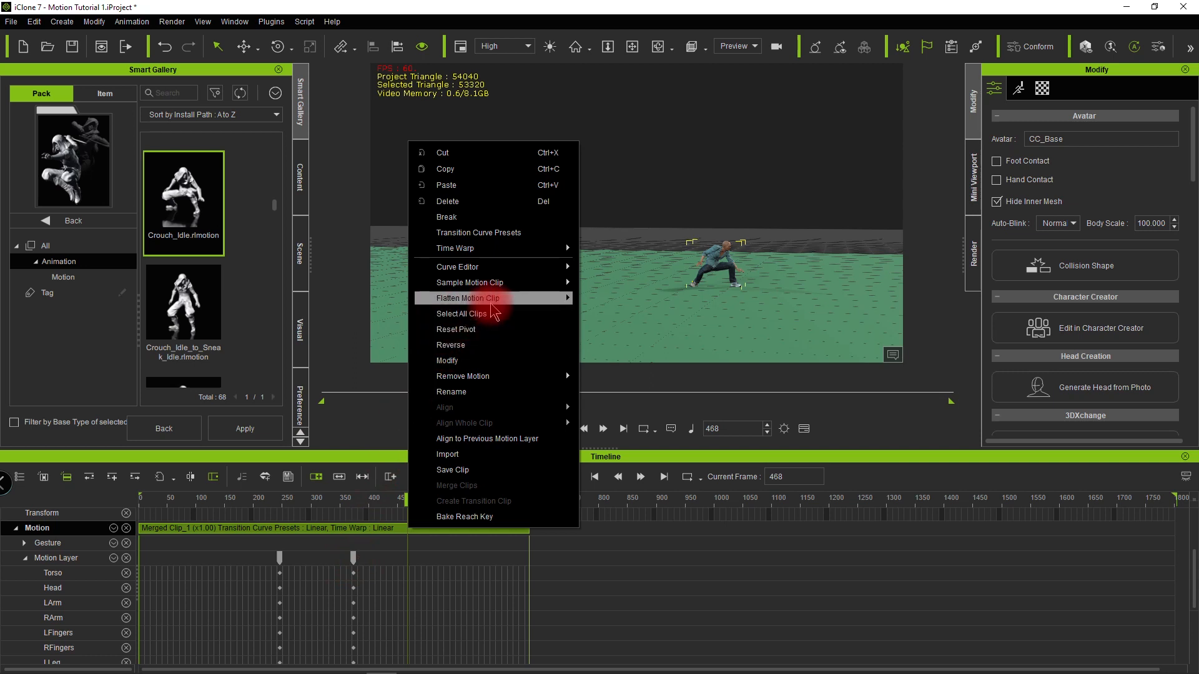
mouse_move(492, 300)
click(618, 302)
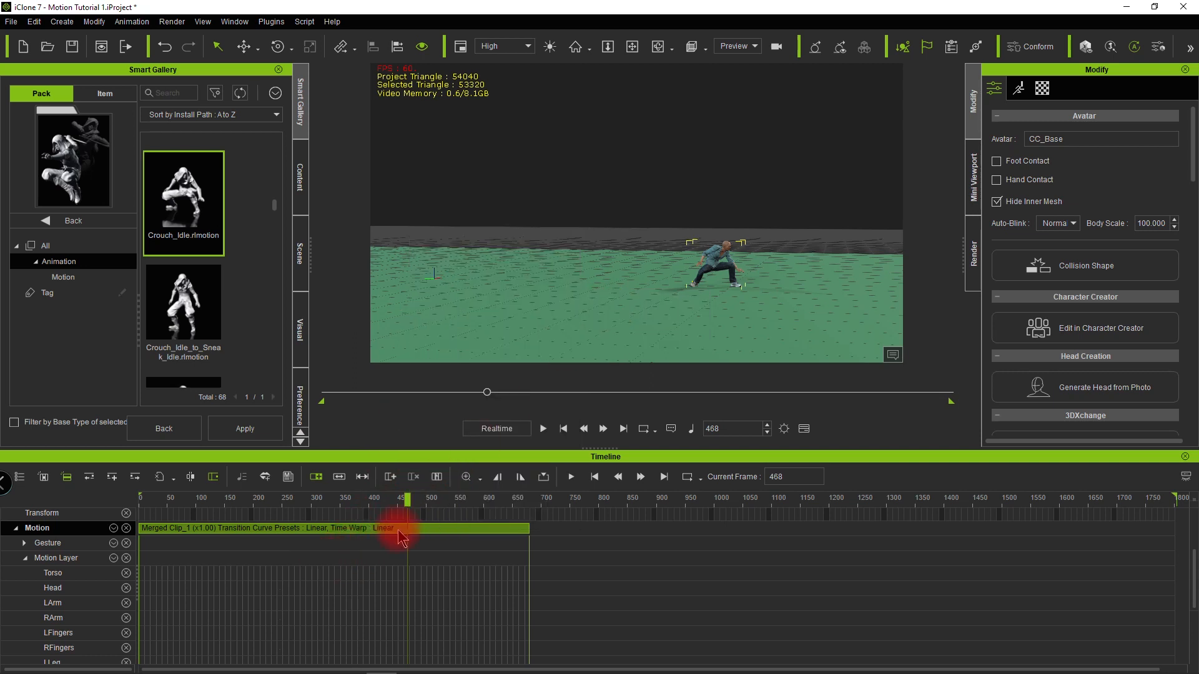
Step: Play the flattened merged clip from the first frame to check the motion
drag(209, 503, 141, 503)
key(space)
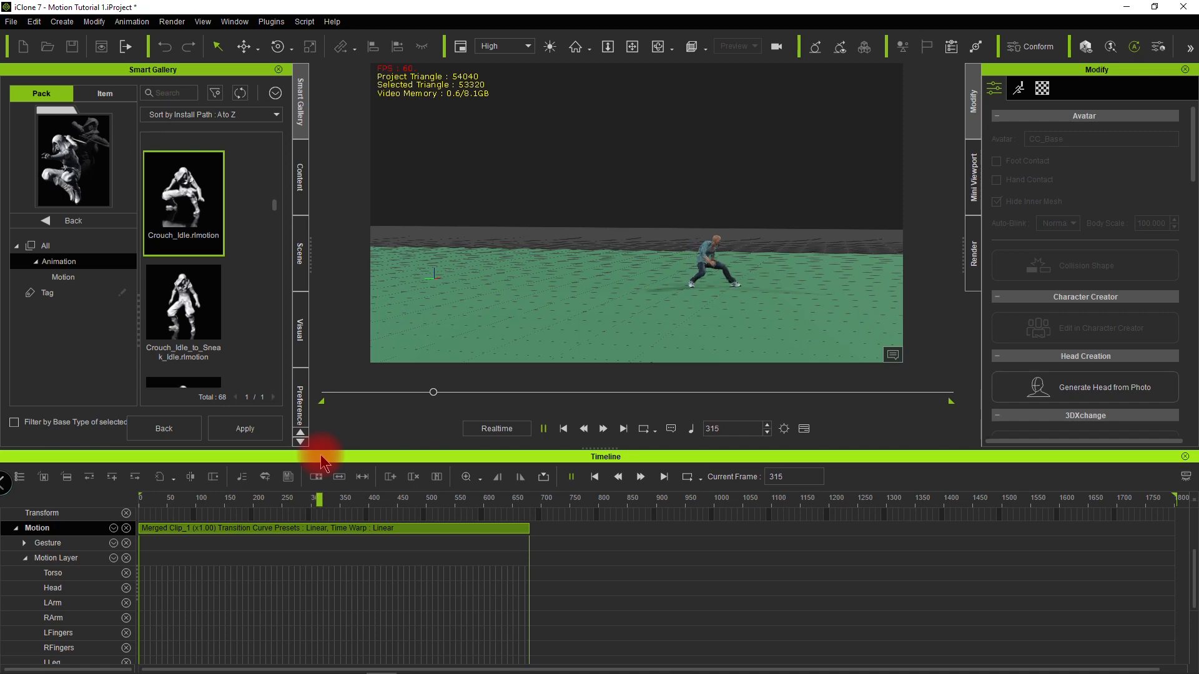
key(space)
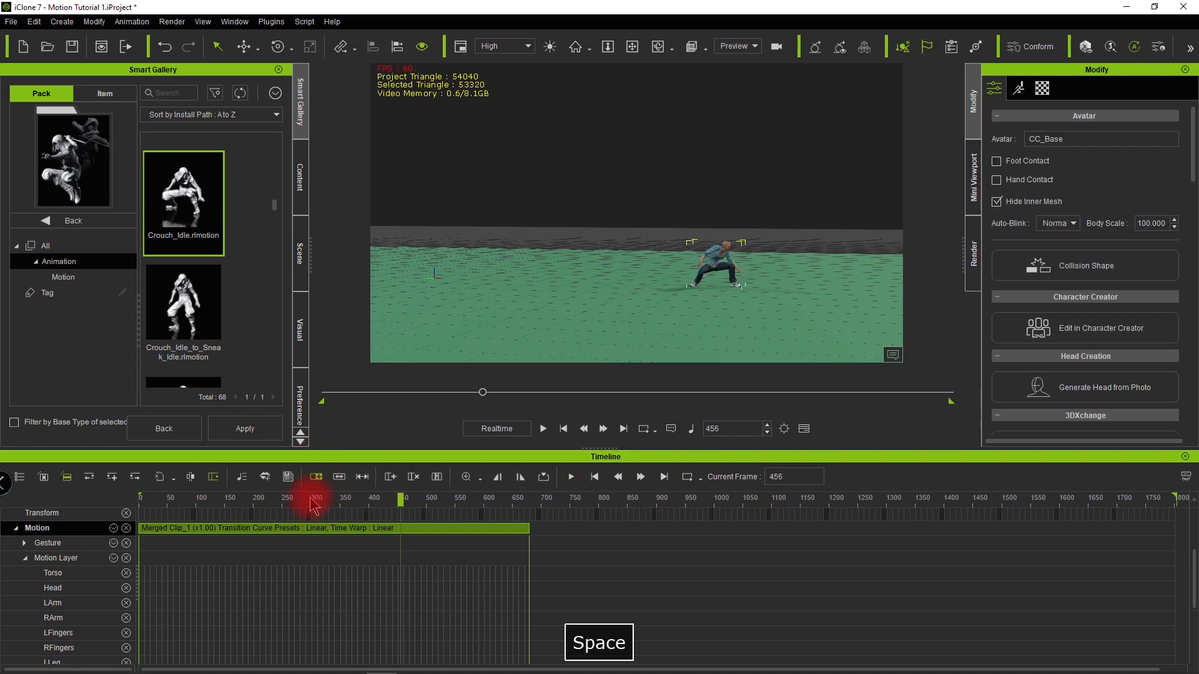
Step: Set a motion layer key at frame 313 by opening the character's motion layer for editing there
click(306, 502)
alt+drag(615, 195, 615, 310)
scroll(309, 505, up, 3)
scroll(312, 507, down, 1)
drag(502, 503, 529, 499)
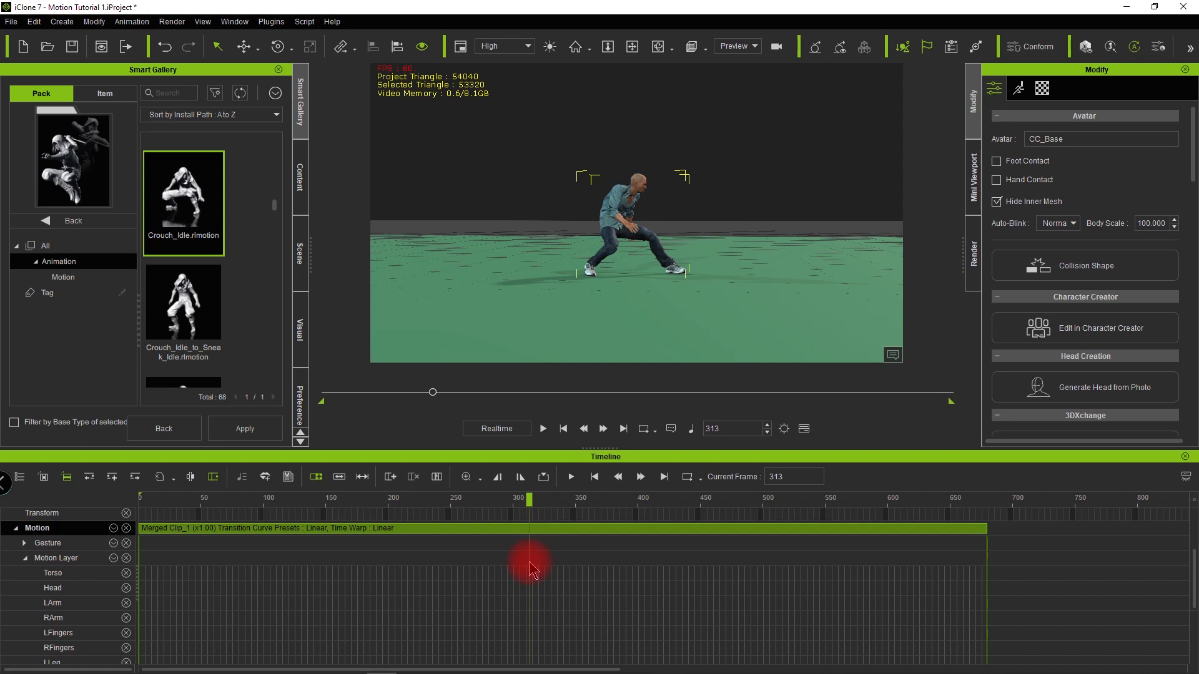
double_click(530, 568)
Step: At frame 366, rotate the character's lower torso control so the body turns to face the camera
drag(528, 503, 593, 491)
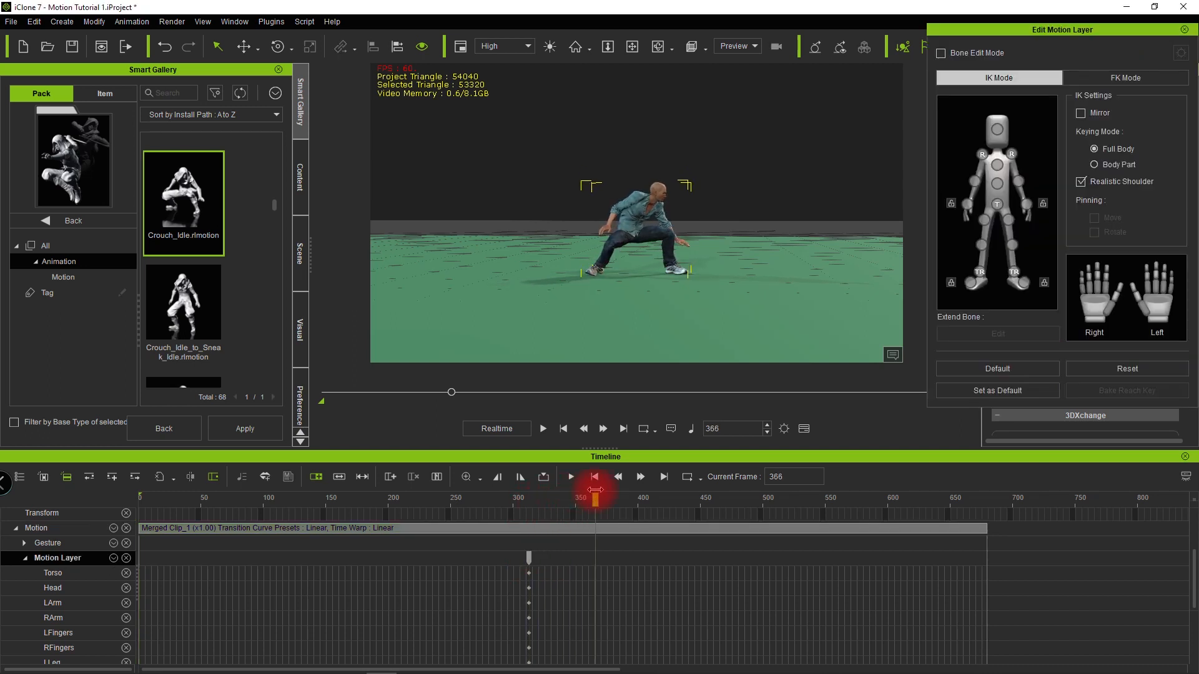
scroll(589, 656, down, 3)
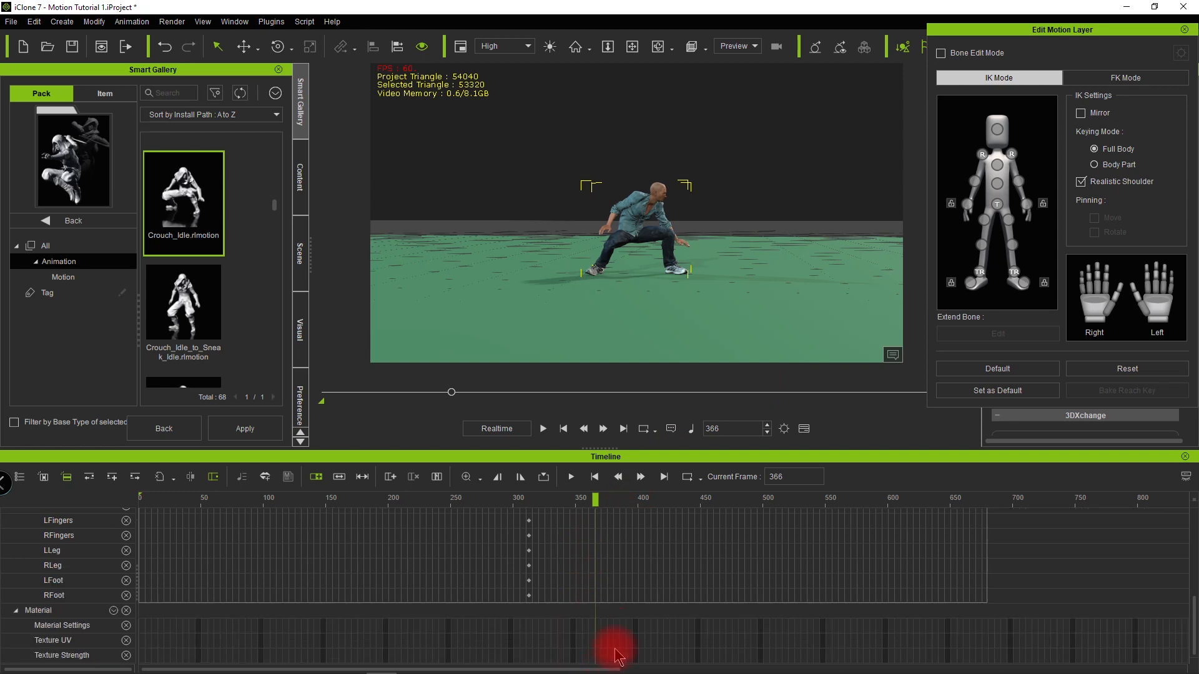
scroll(616, 650, up, 3)
scroll(602, 568, down, 2)
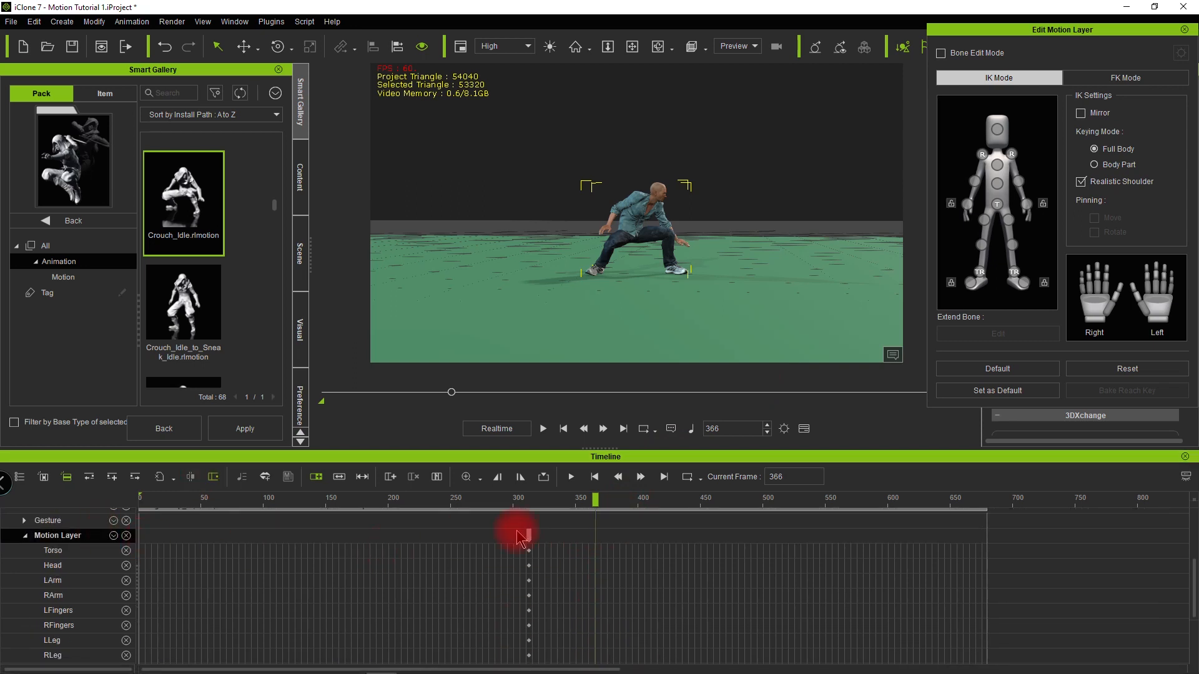
click(997, 183)
key(e)
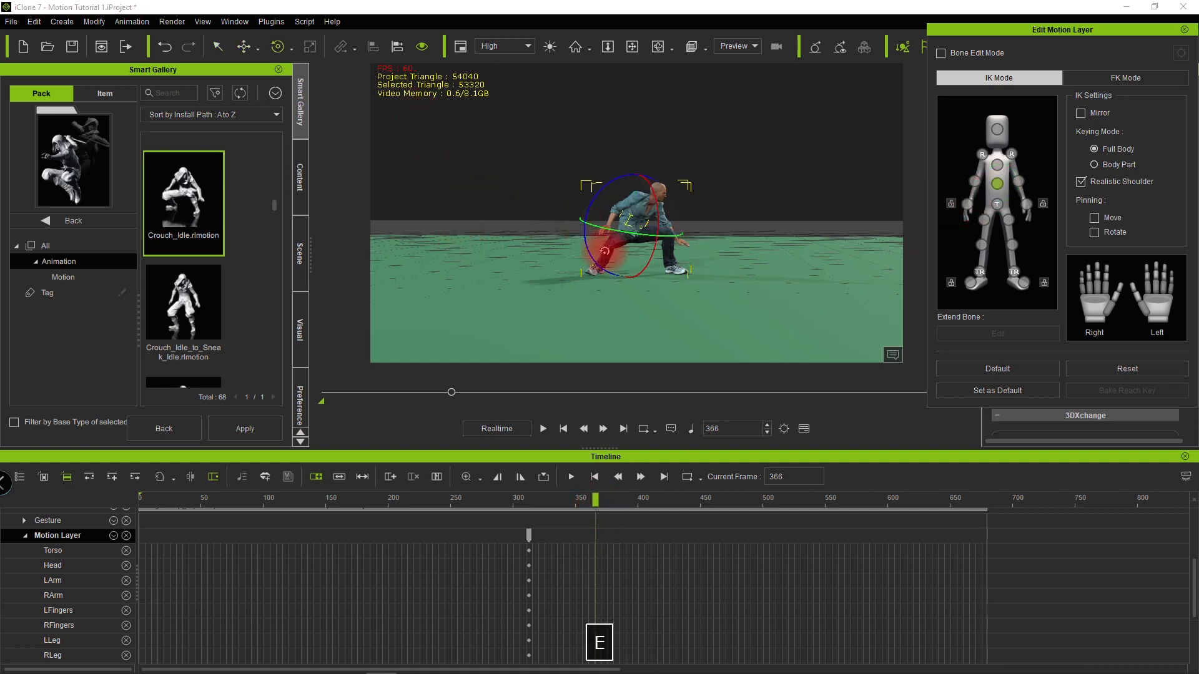
mouse_move(615, 236)
mouse_down()
mouse_move(599, 239)
mouse_move(628, 219)
mouse_up()
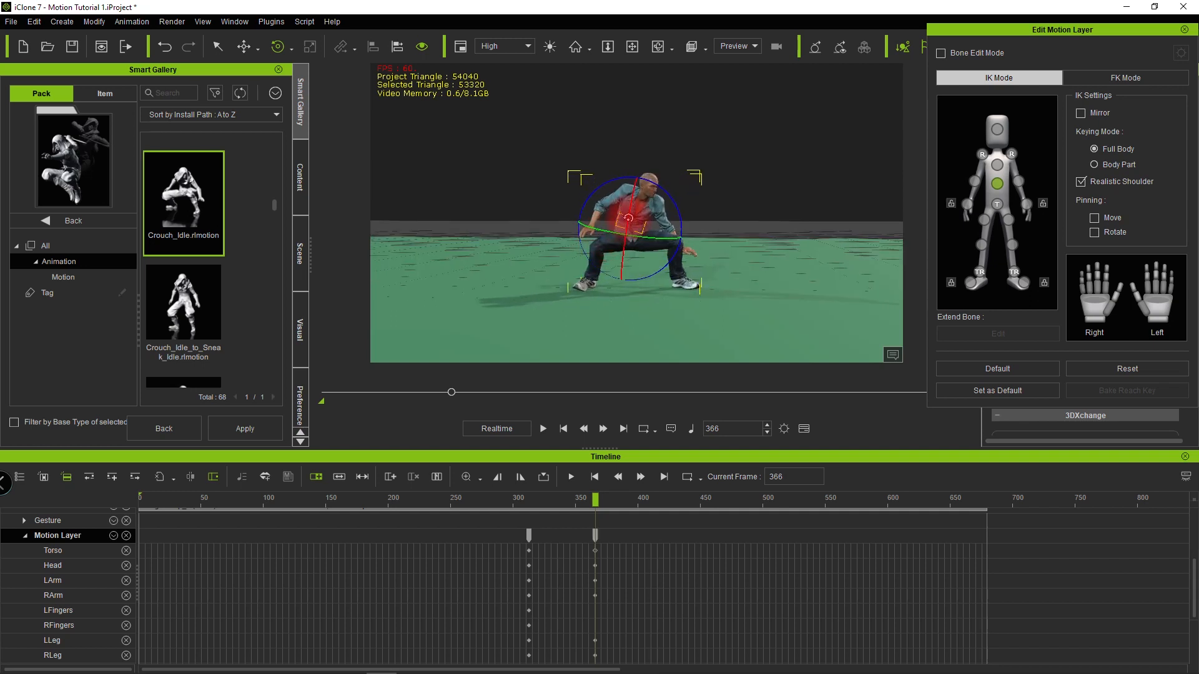
Step: Rotate the chest control at frame 366 so the upper body straightens up and faces forward
click(997, 165)
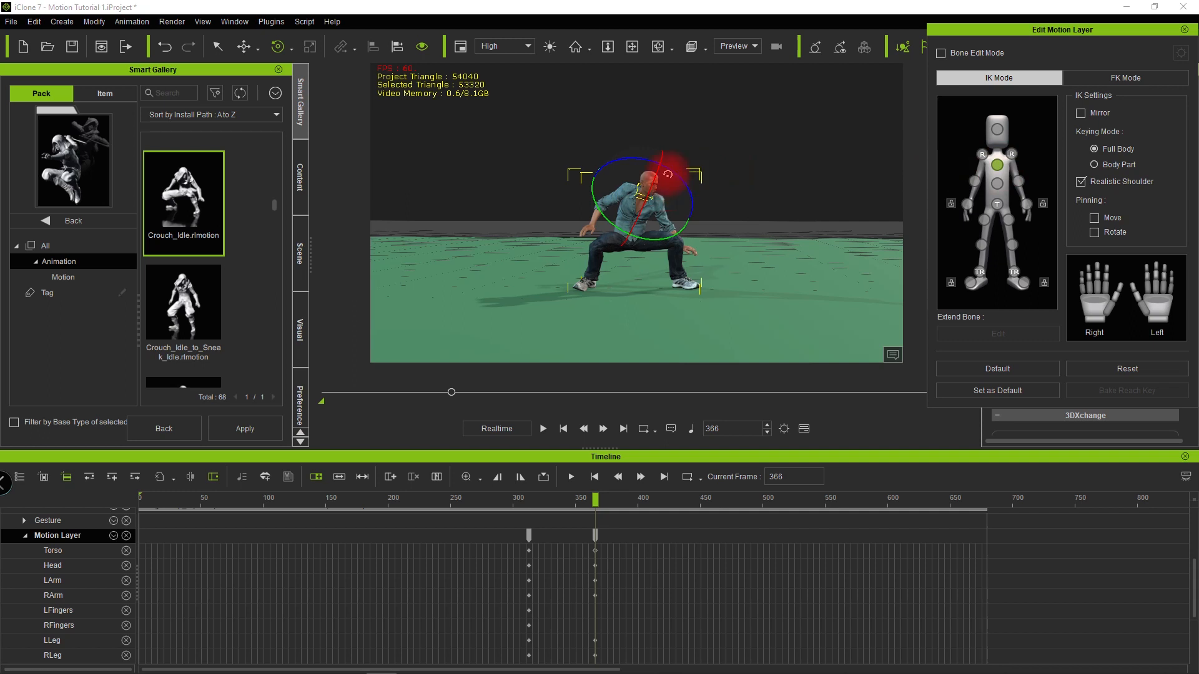
drag(668, 173, 652, 231)
drag(656, 164, 606, 201)
Step: Select the head control and rotate the character's head sideways at frame 366
click(993, 130)
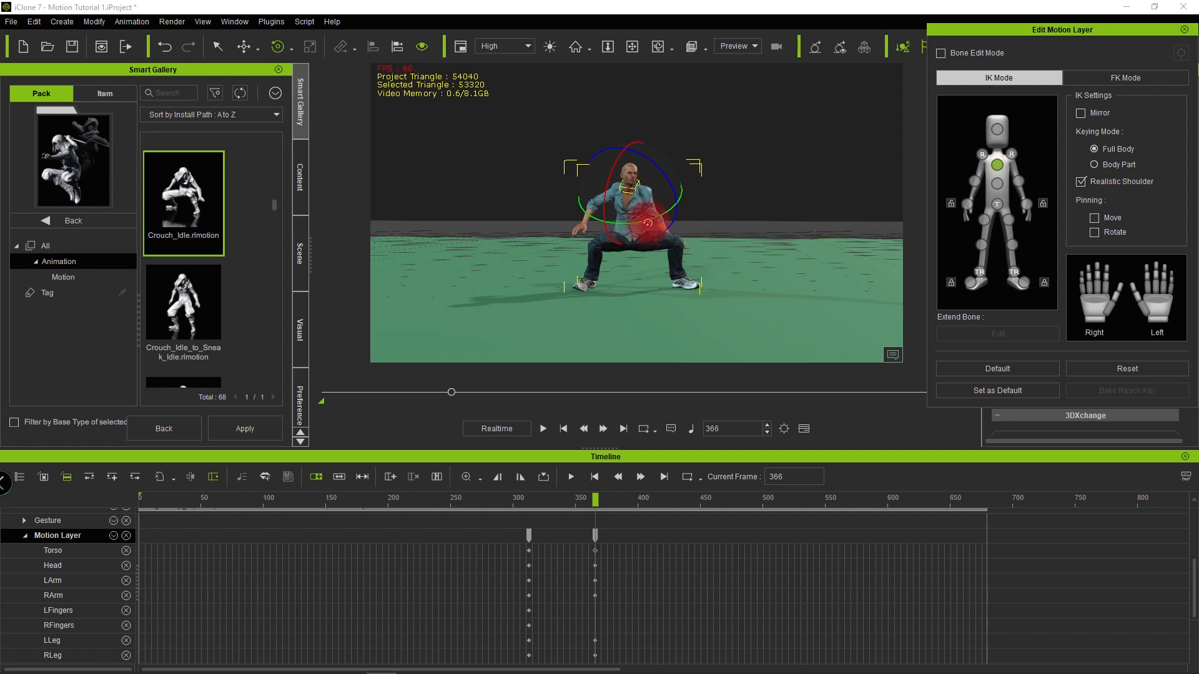
click(997, 129)
drag(642, 178, 587, 197)
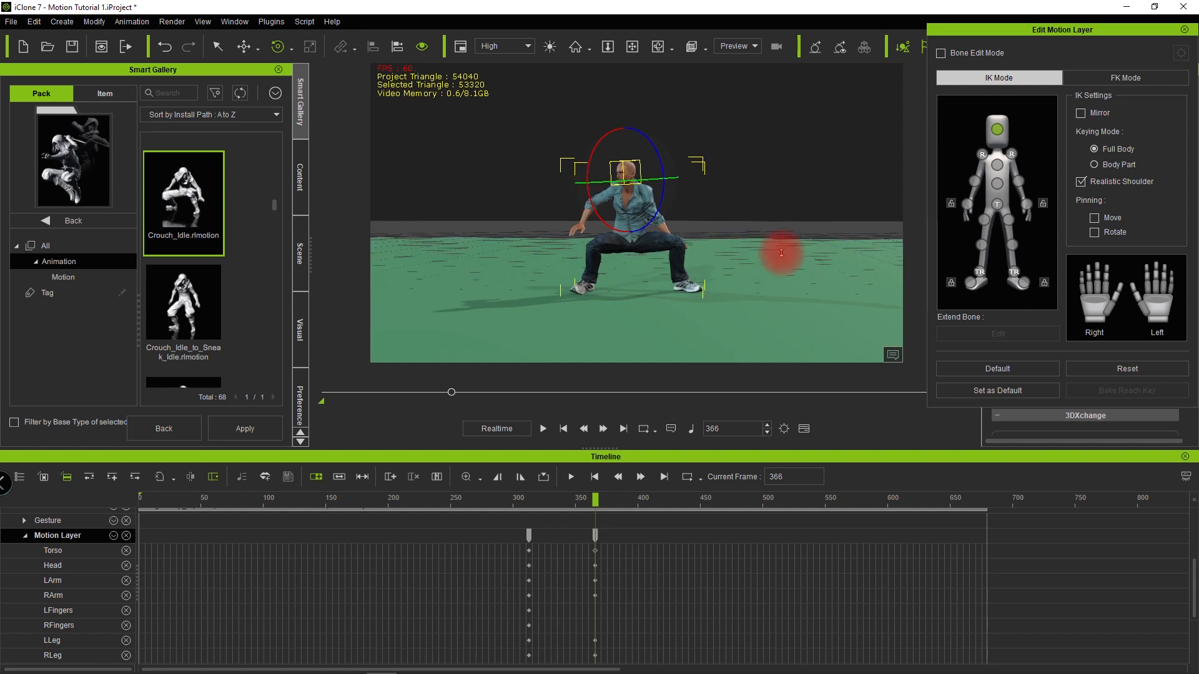
Step: Adjust the left arm's pose at frame 366 by rotating the left shoulder and left hand controls
click(1011, 154)
drag(666, 151, 656, 154)
click(1018, 181)
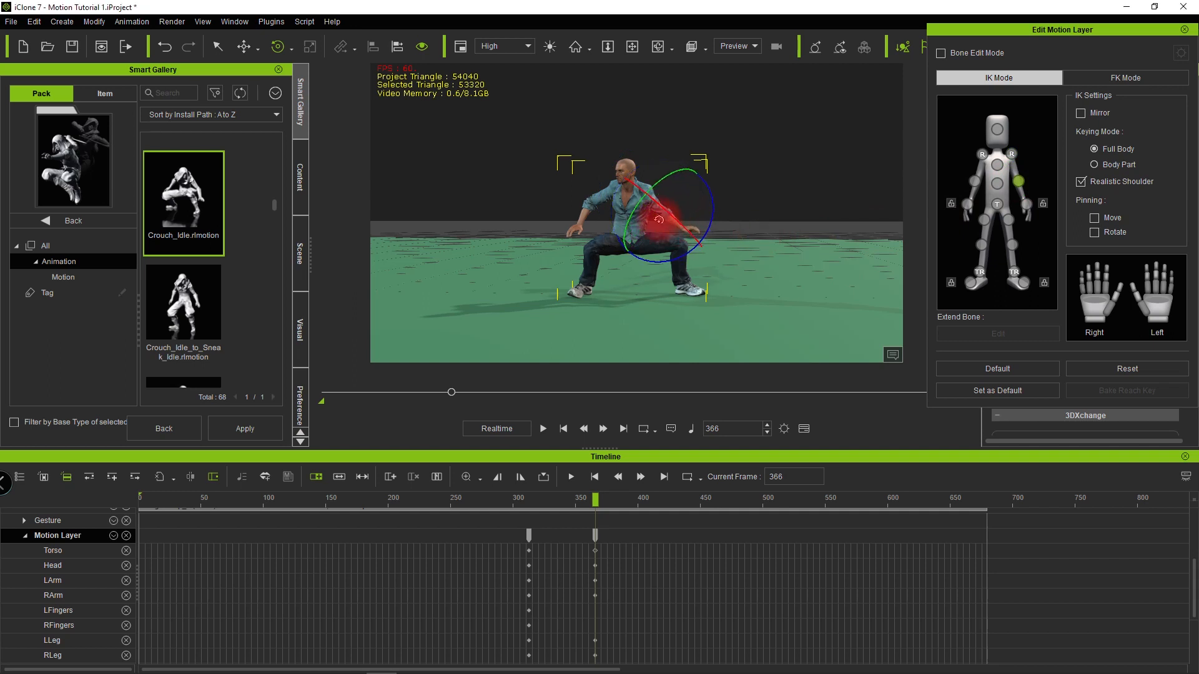
click(1026, 204)
drag(676, 272, 709, 260)
Step: Fit more of the timeline into view and play the animation from the start to review the turned pose
click(484, 479)
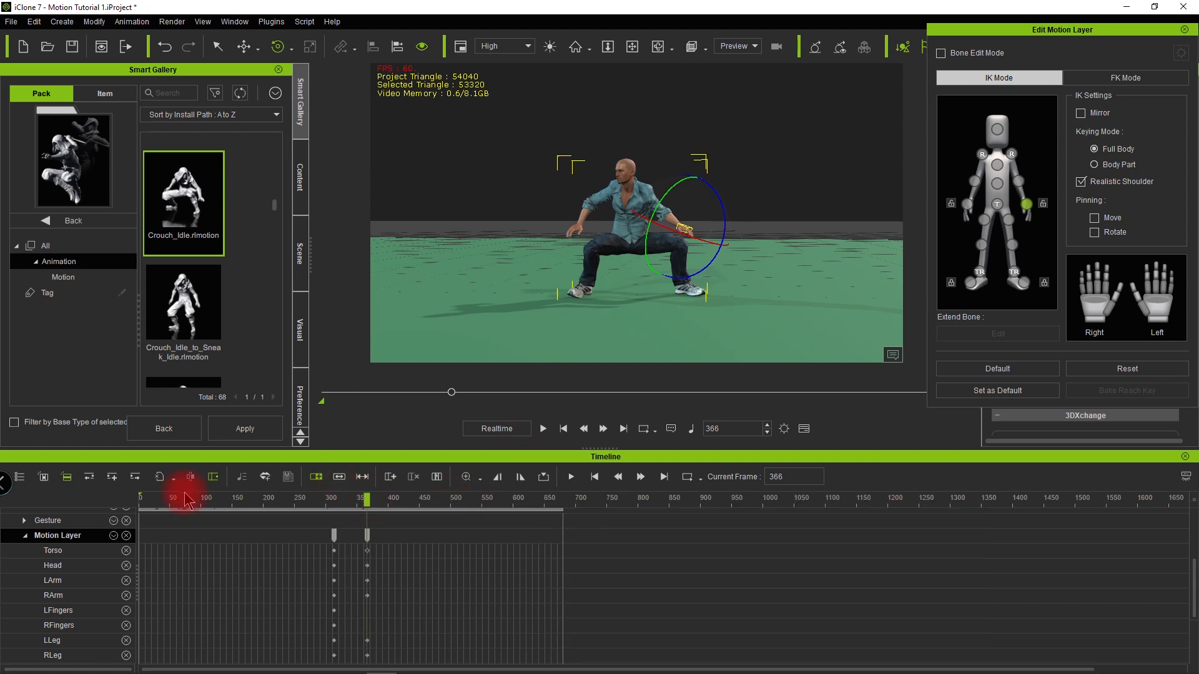
scroll(309, 552, up, 2)
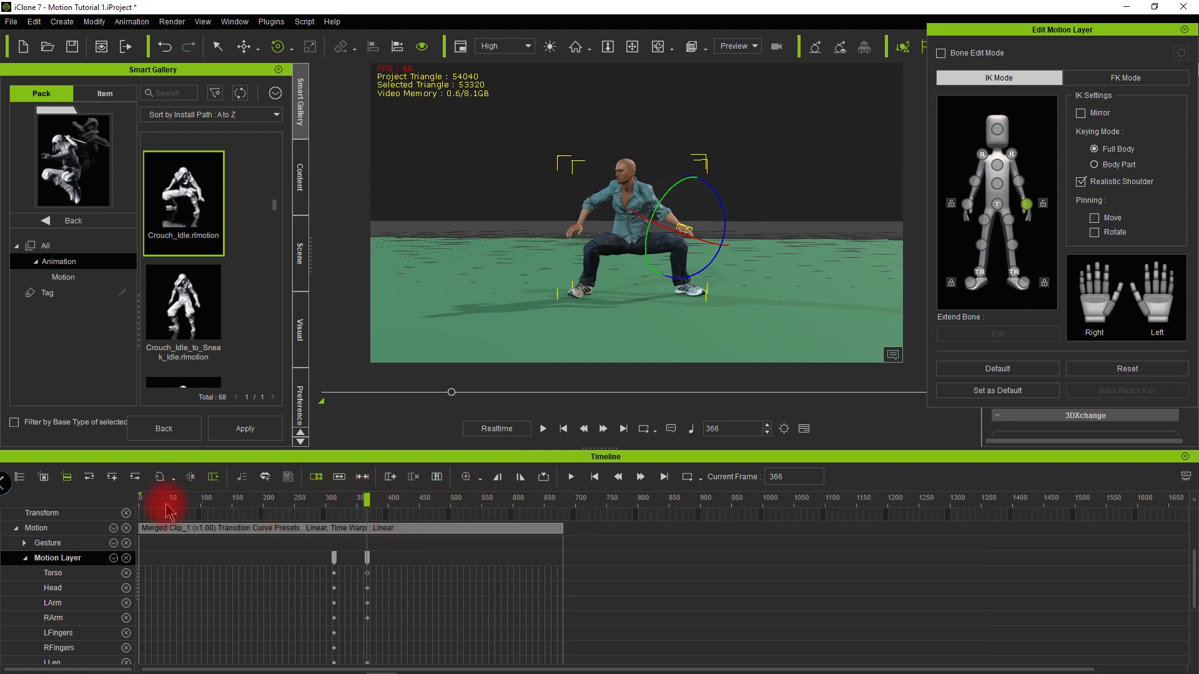
drag(169, 513, 119, 513)
key(space)
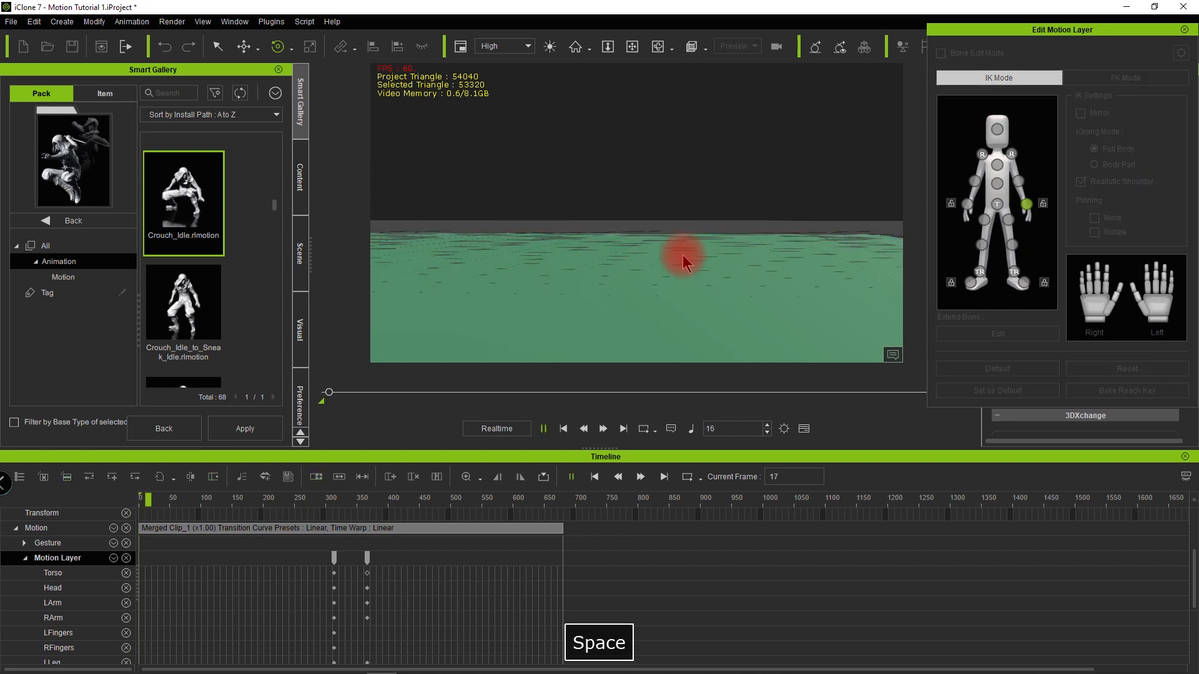
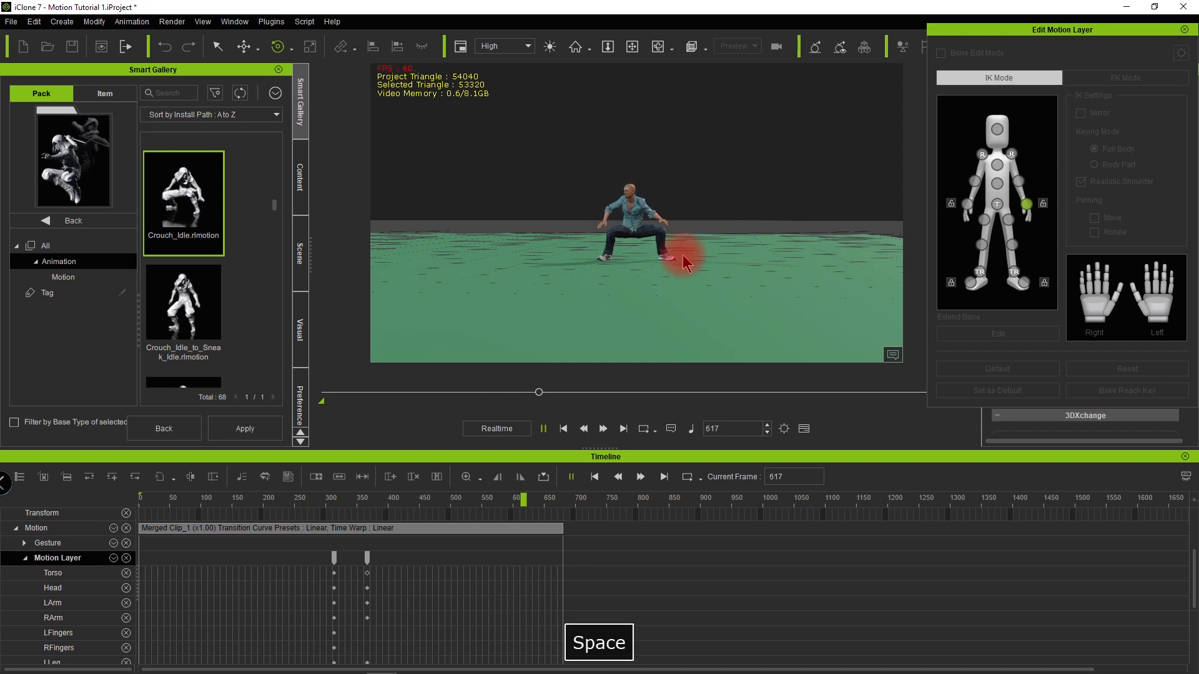
key(space)
Step: Reset the character's motion layer pose at frame 478 and play the animation to check the return to the original motion
mouse_move(447, 504)
mouse_down()
mouse_move(420, 499)
mouse_move(437, 501)
mouse_up()
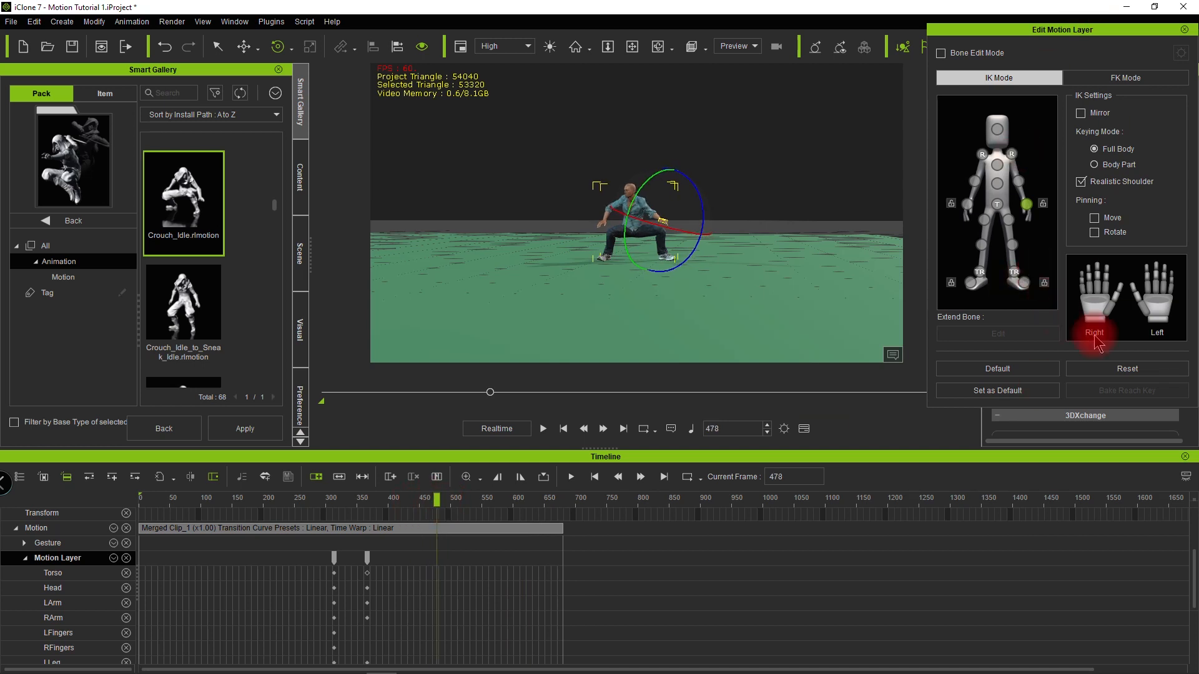
click(1086, 369)
click(310, 501)
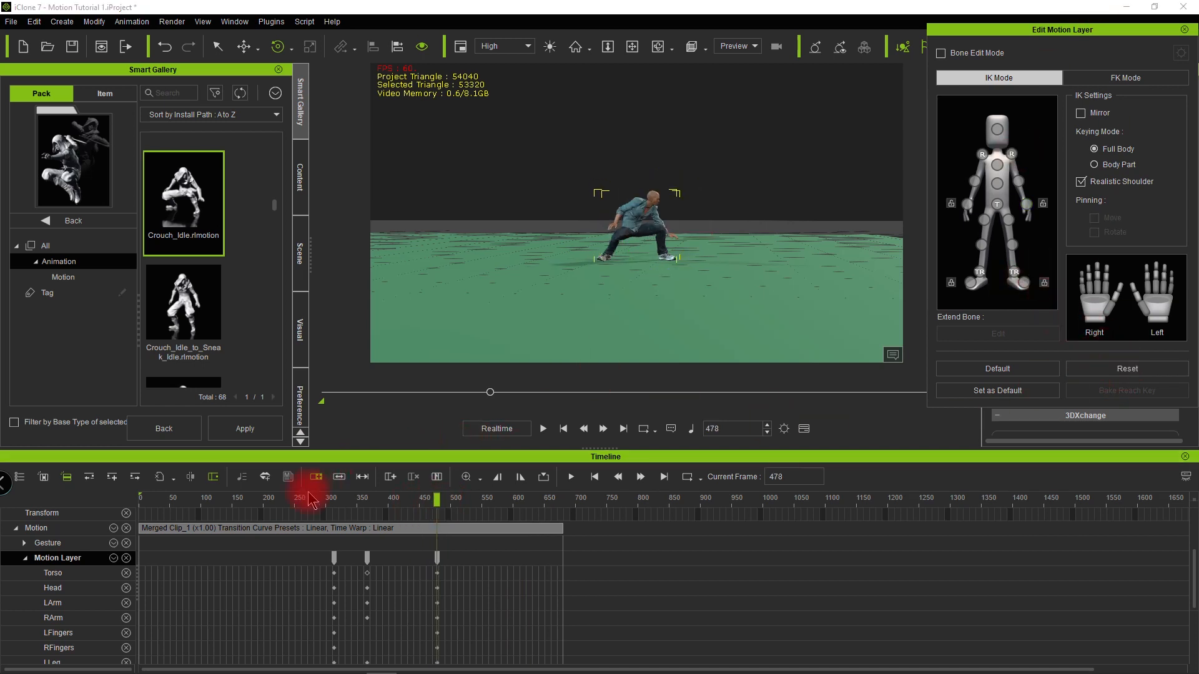
key(space)
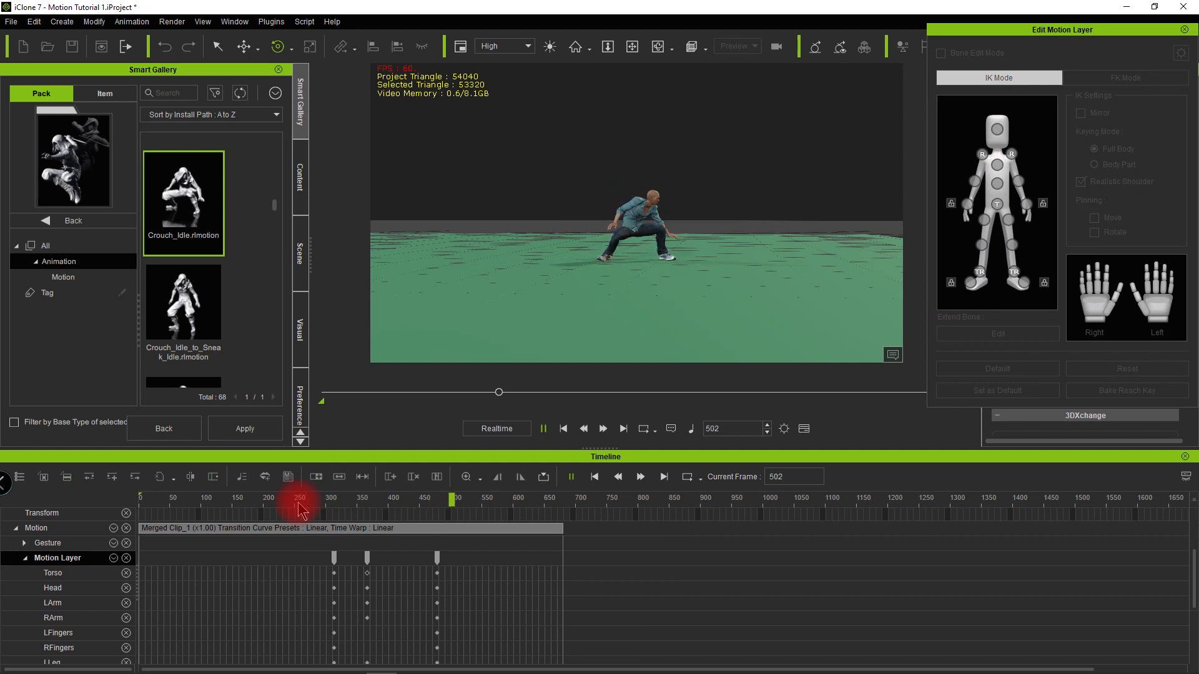
key(space)
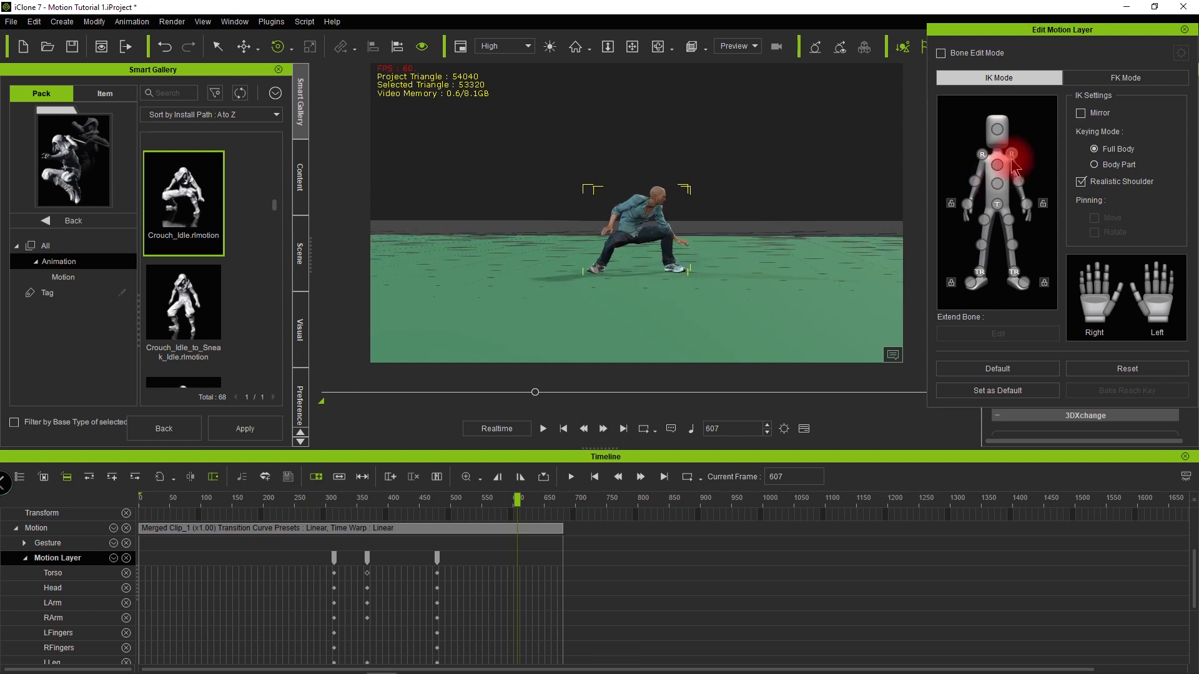
Step: At frame 607, raise the character's left hand by moving its IK control
click(1026, 205)
key(w)
drag(681, 302, 686, 270)
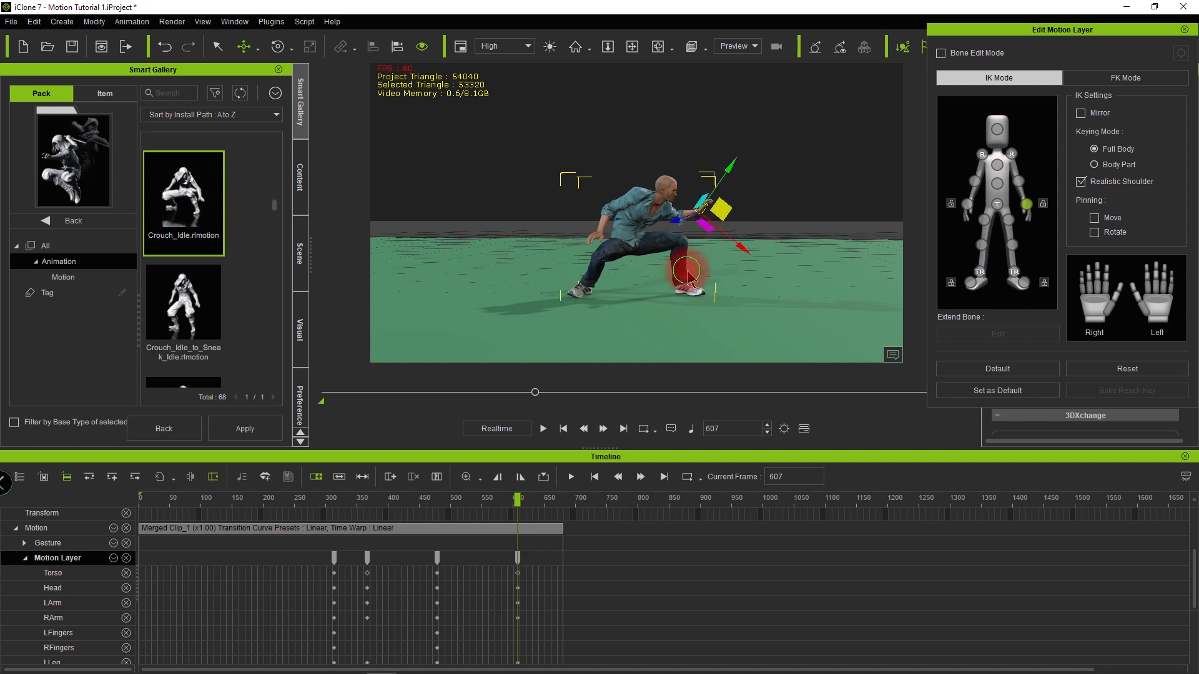
Step: Play the animation from before the keys through frame 607 to check the raised left hand
click(193, 500)
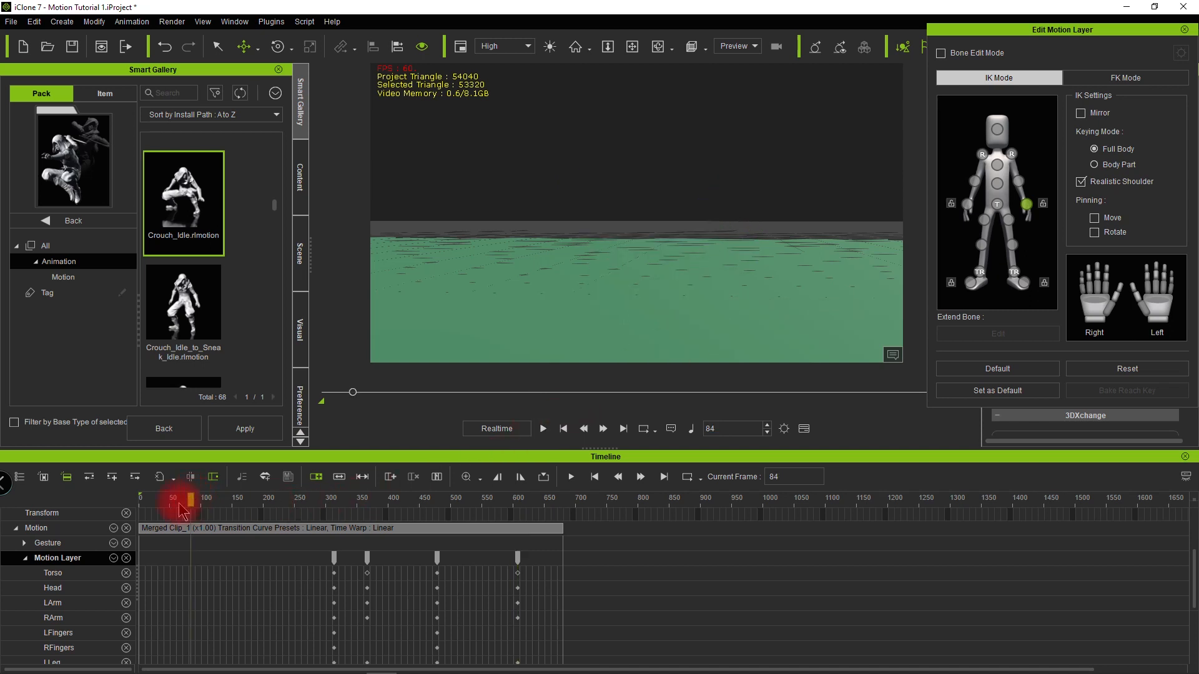
click(501, 243)
key(space)
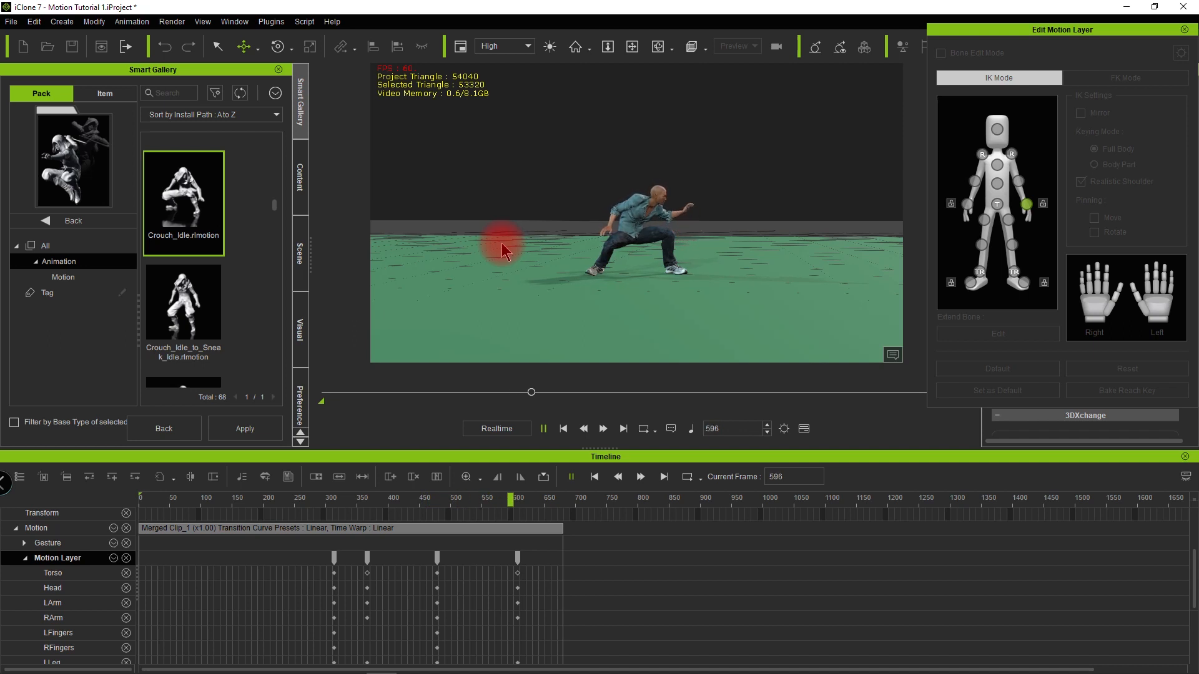
key(space)
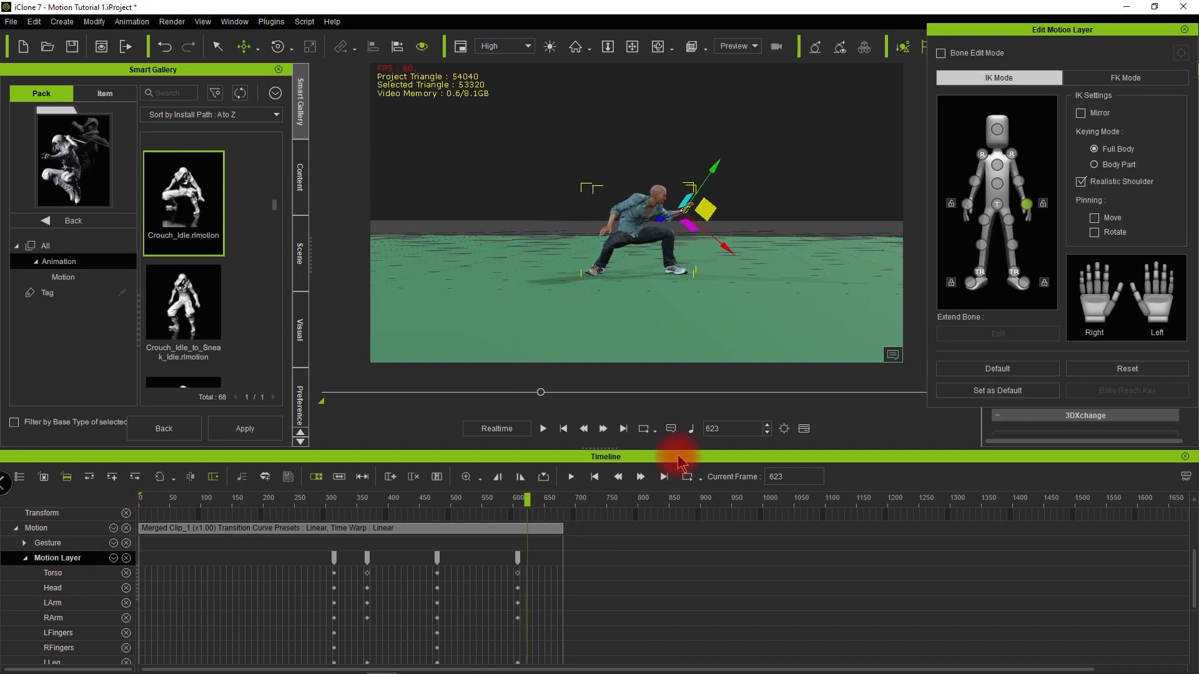
Step: At frame 270, reopen the motion layer editor and move the character's right hand upward and forward
click(1183, 29)
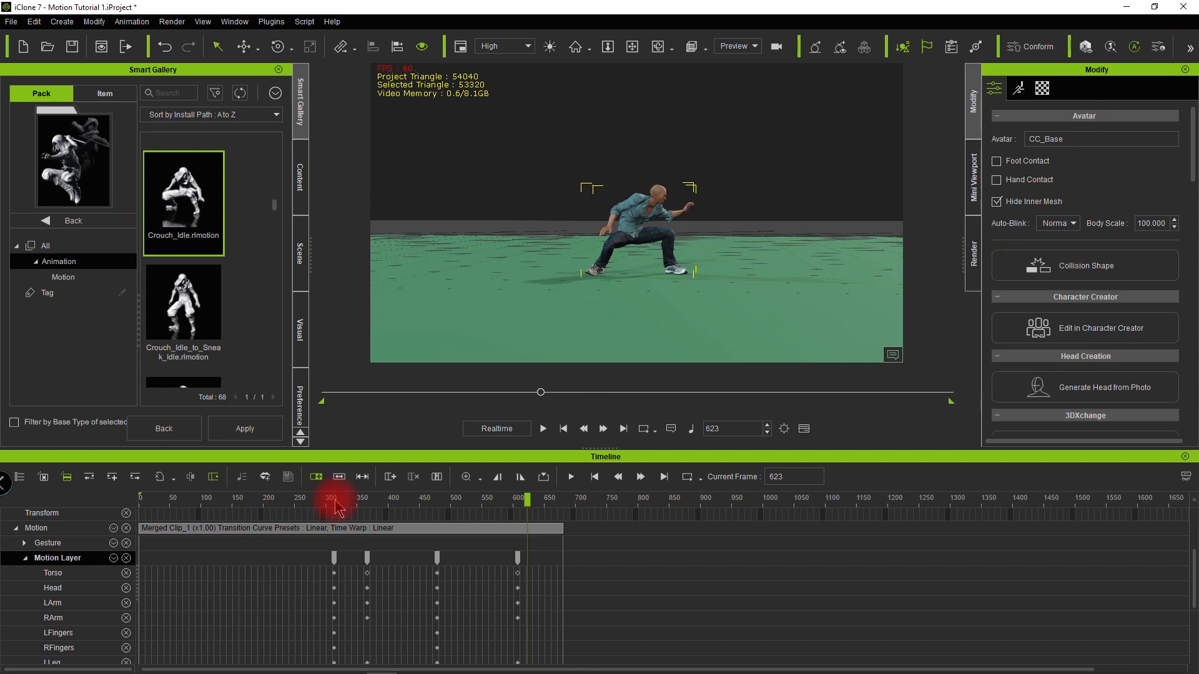
click(396, 531)
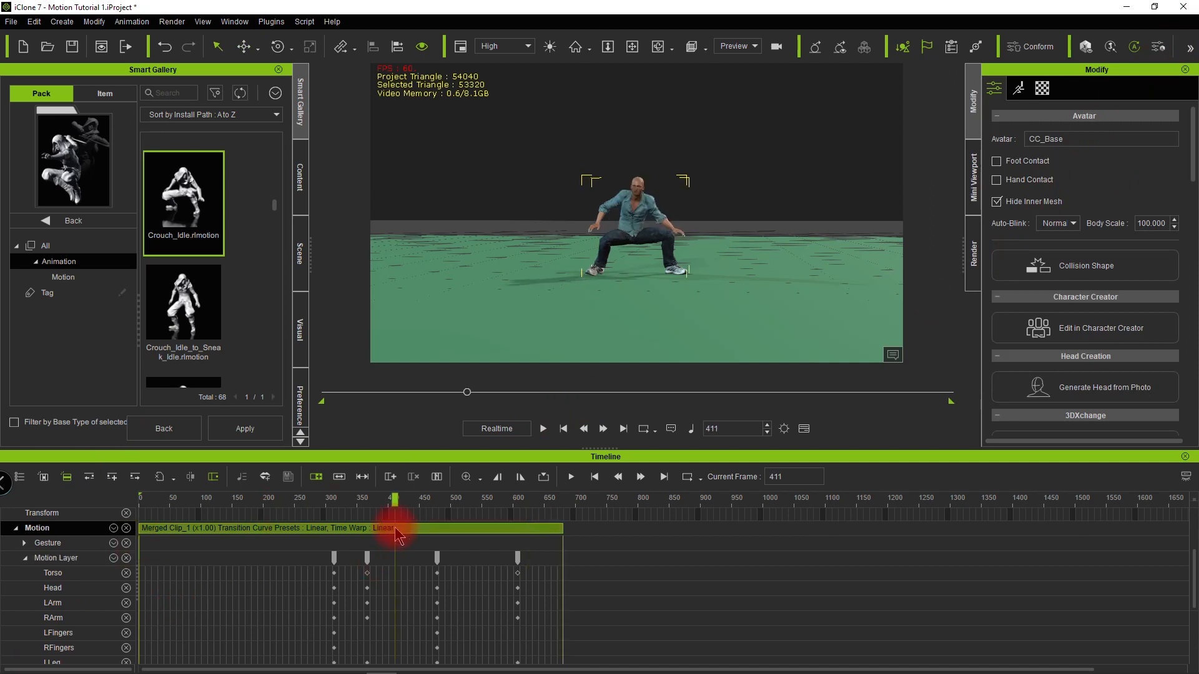
drag(395, 501, 312, 522)
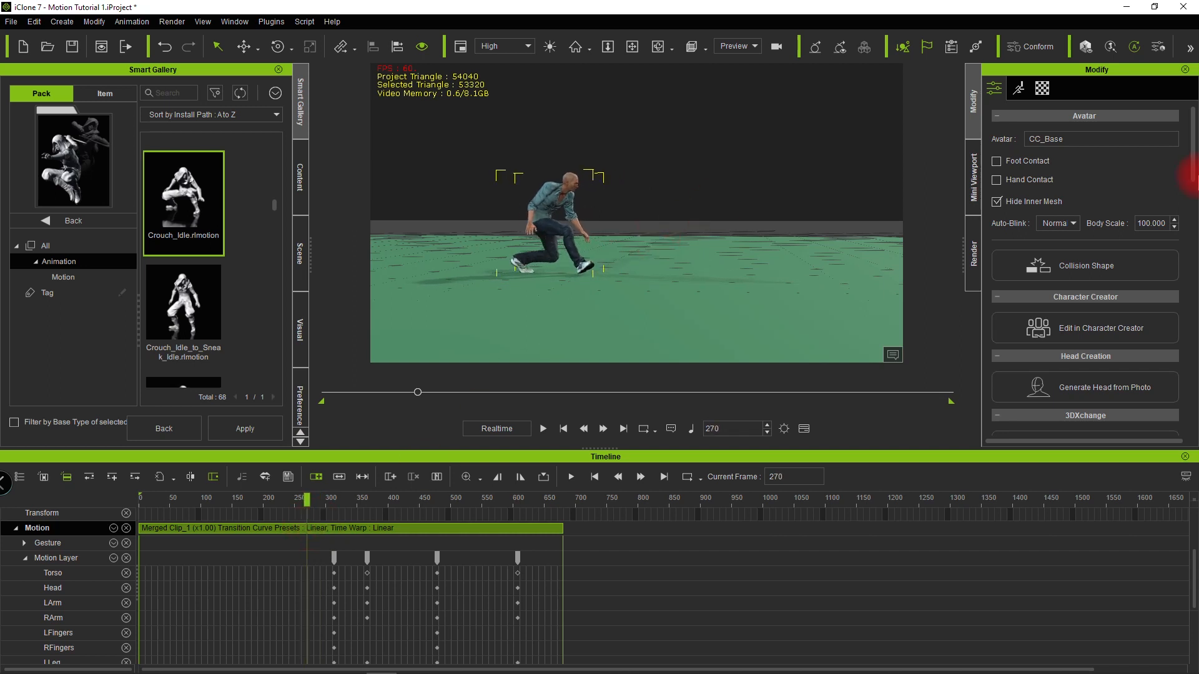
click(1018, 88)
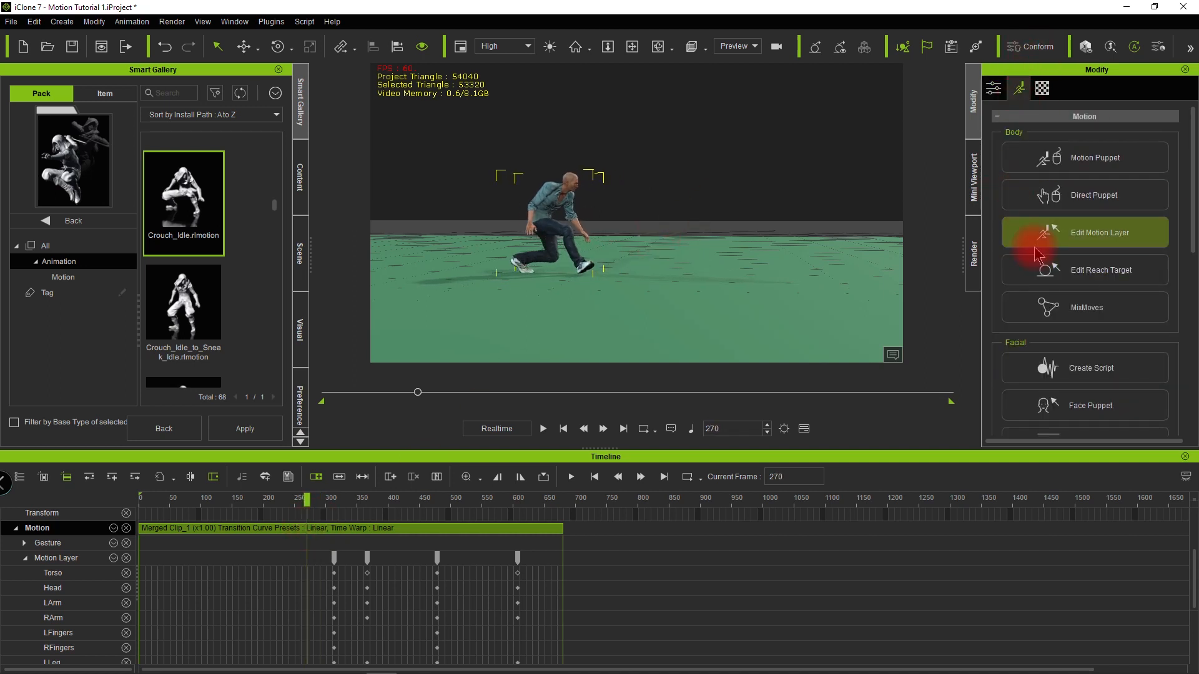
click(1029, 233)
click(968, 206)
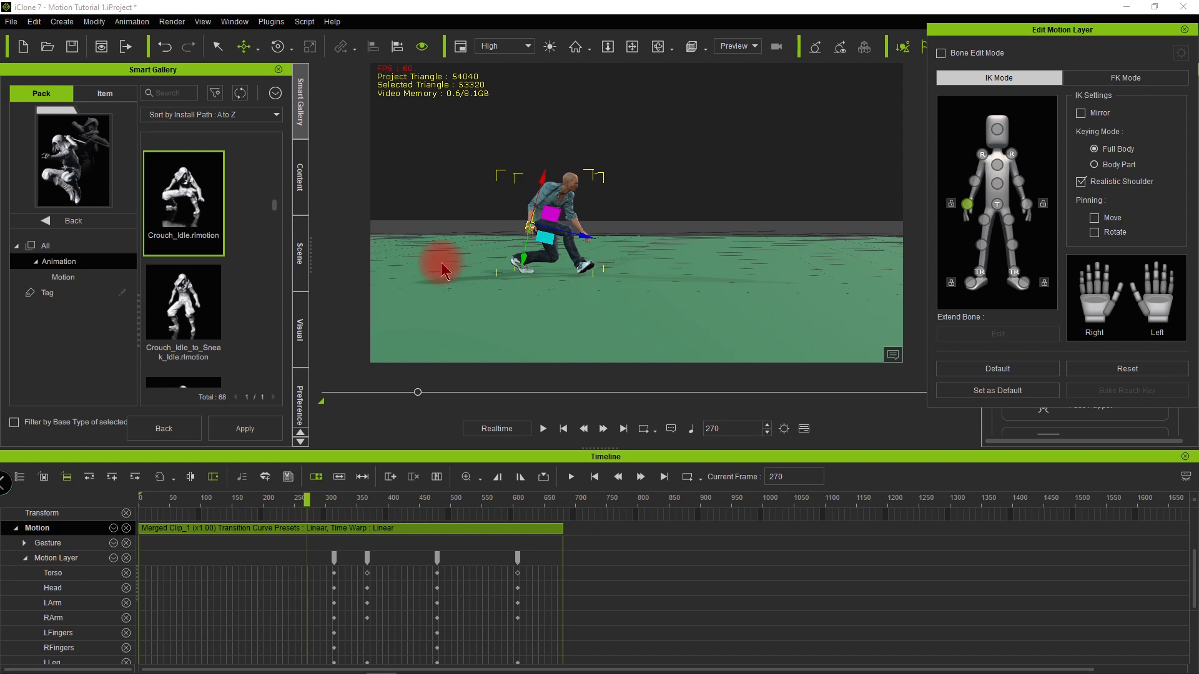
mouse_move(540, 178)
mouse_down()
mouse_move(538, 169)
mouse_move(545, 177)
mouse_up()
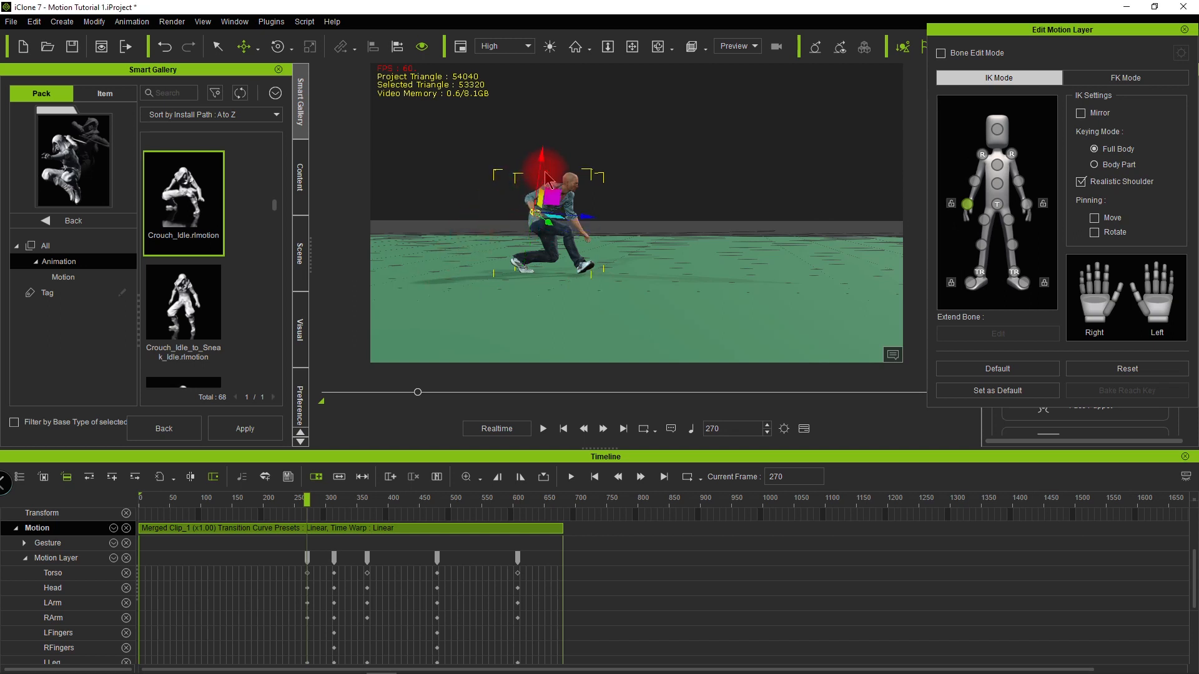
drag(592, 216, 583, 223)
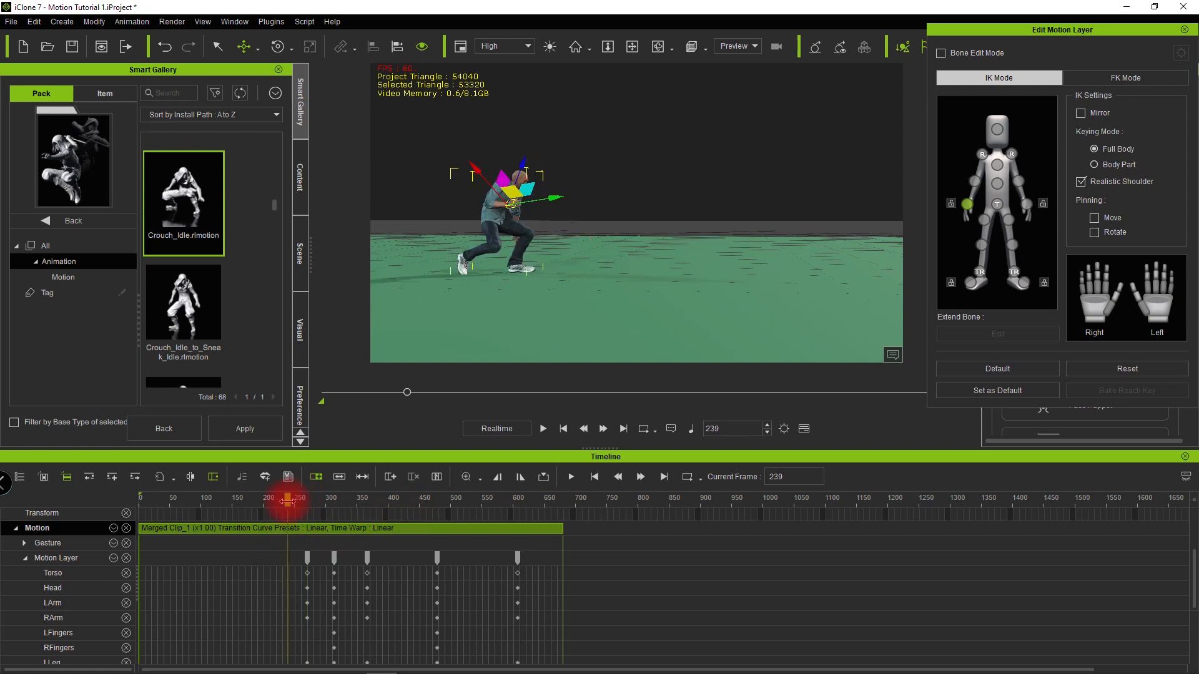
Step: Play the animation past the last added key and look over the motion layer's body part key tracks
key(space)
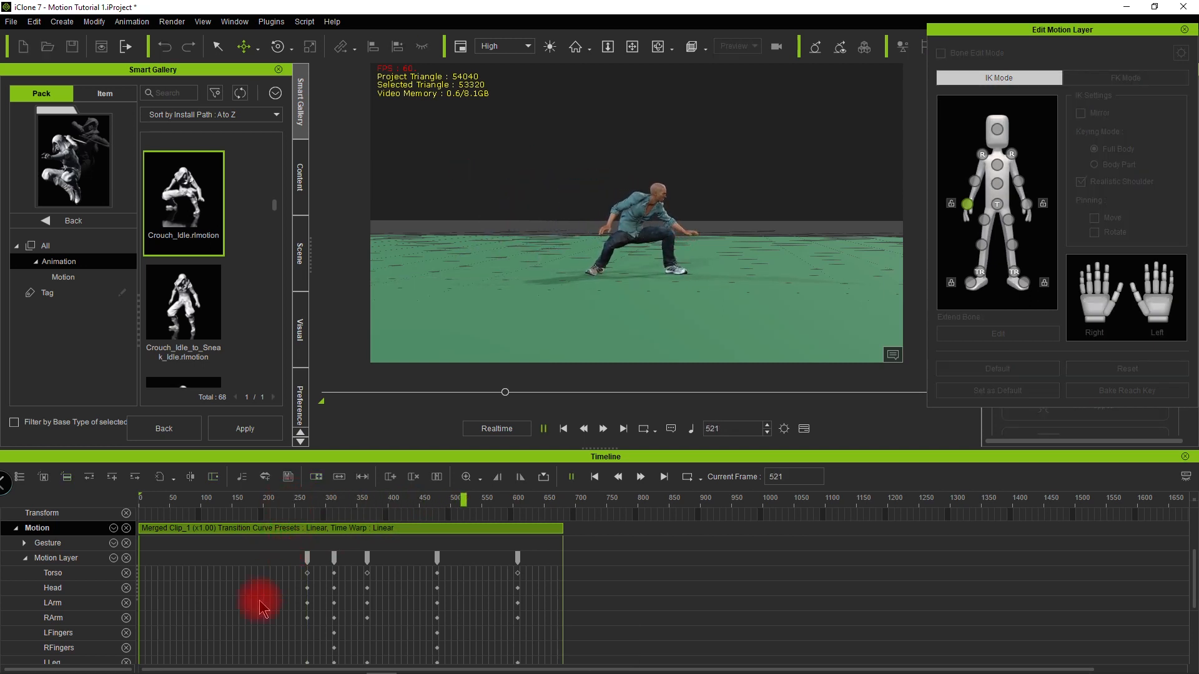
key(space)
scroll(222, 649, down, 3)
scroll(224, 655, down, 2)
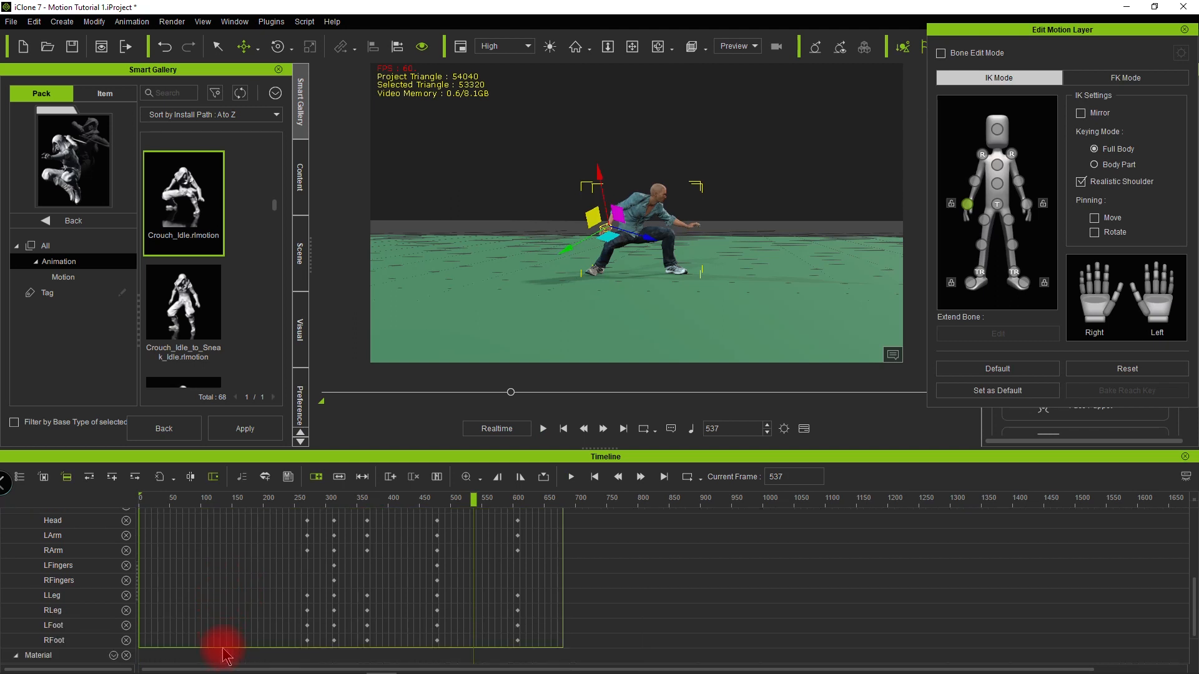
scroll(224, 652, up, 3)
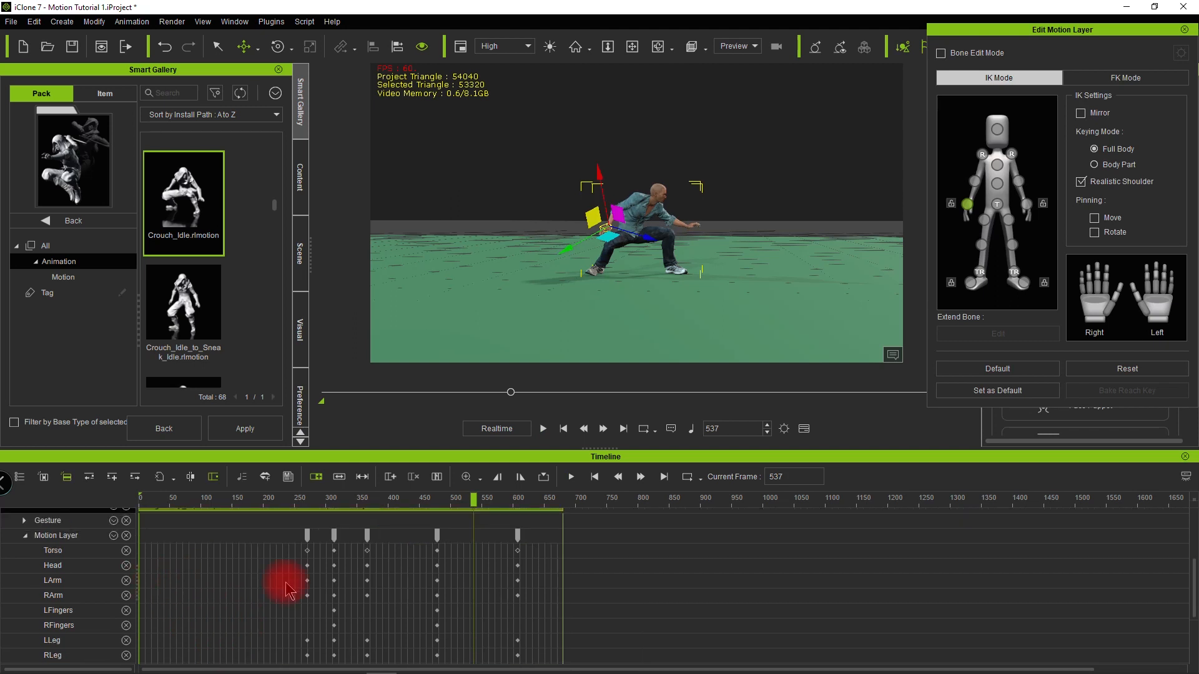
scroll(184, 581, up, 2)
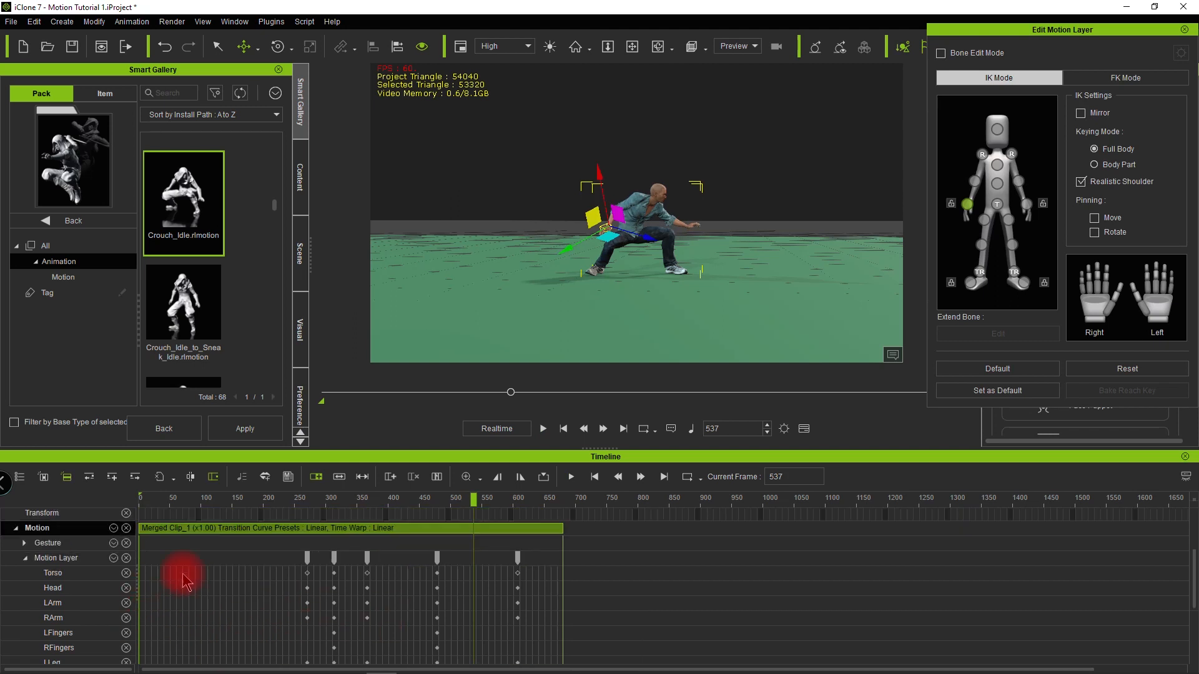
Step: Delete the motion layer key at frame 270
drag(300, 507, 304, 549)
click(312, 565)
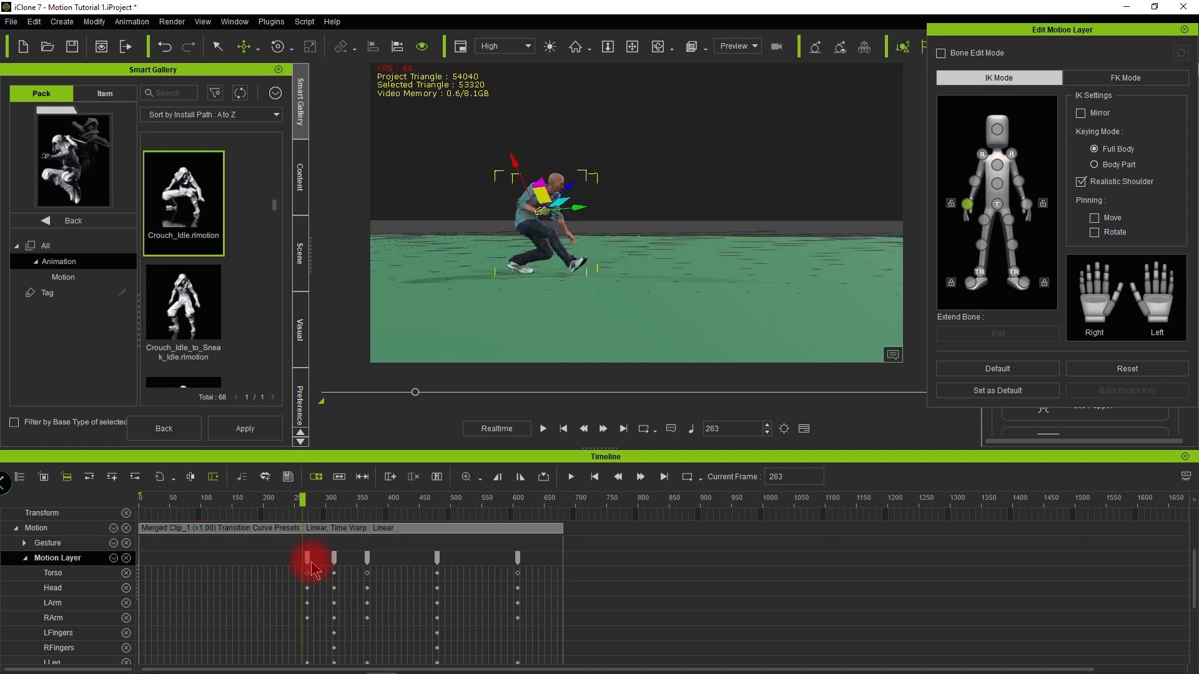
click(309, 565)
key(Delete)
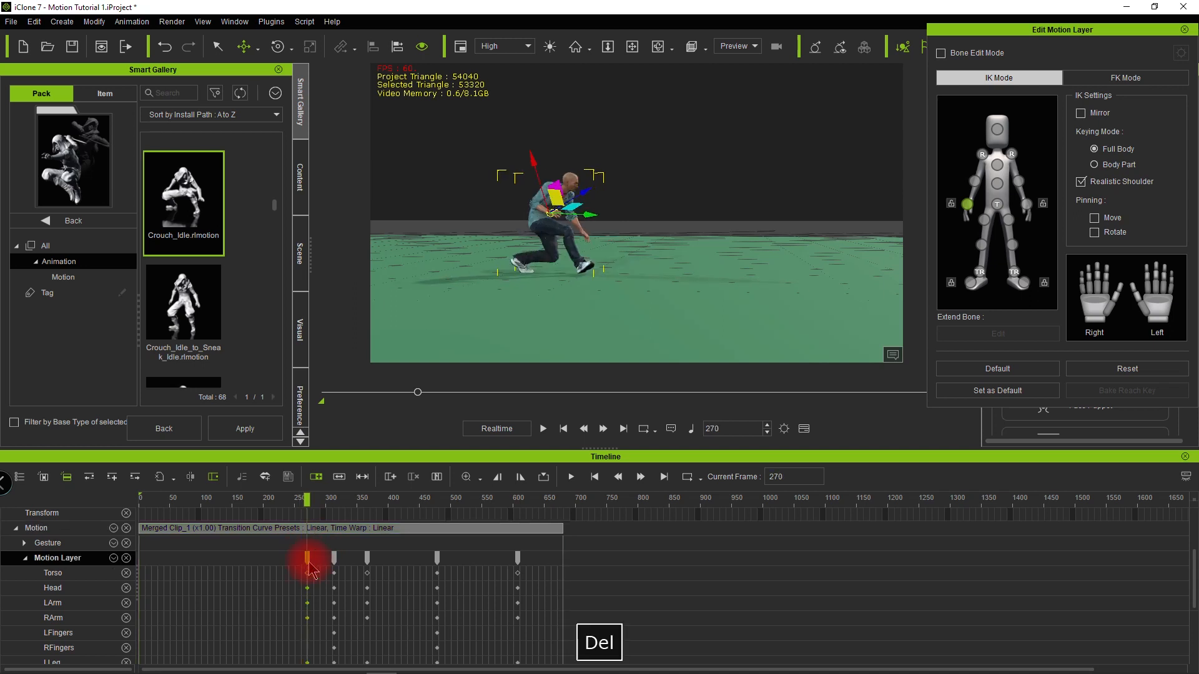
Step: Flatten the merged motion clip so the remaining motion layer keys are baked into it
click(369, 529)
right_click(367, 529)
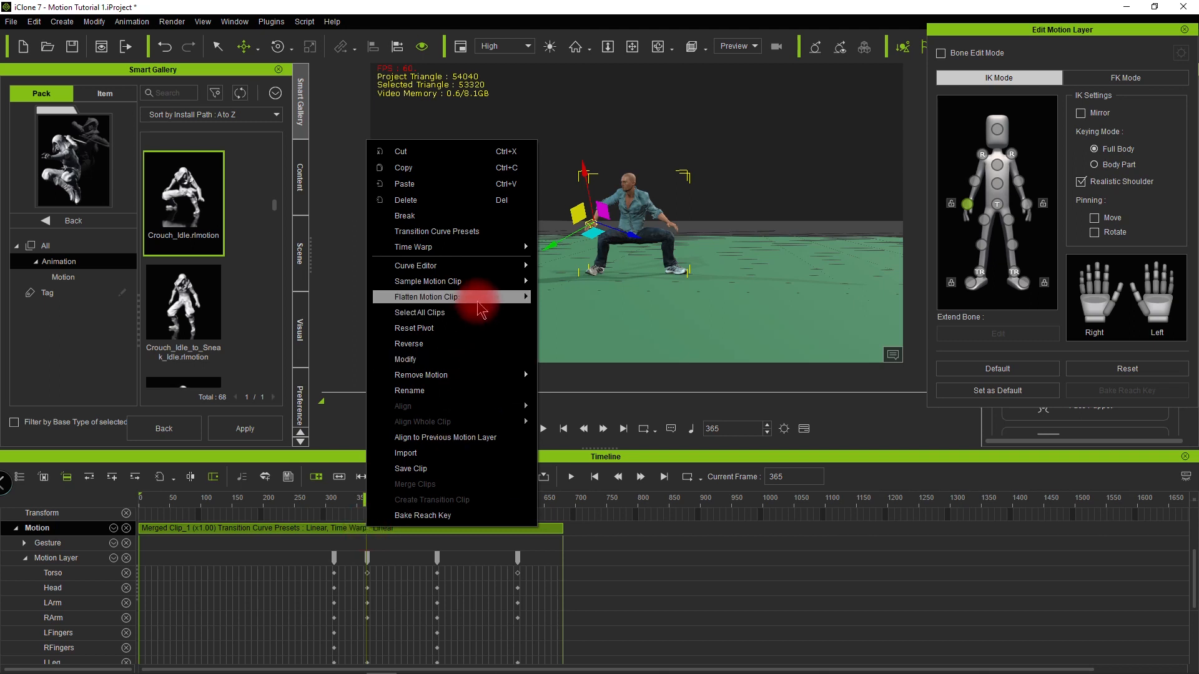
mouse_move(482, 309)
click(574, 301)
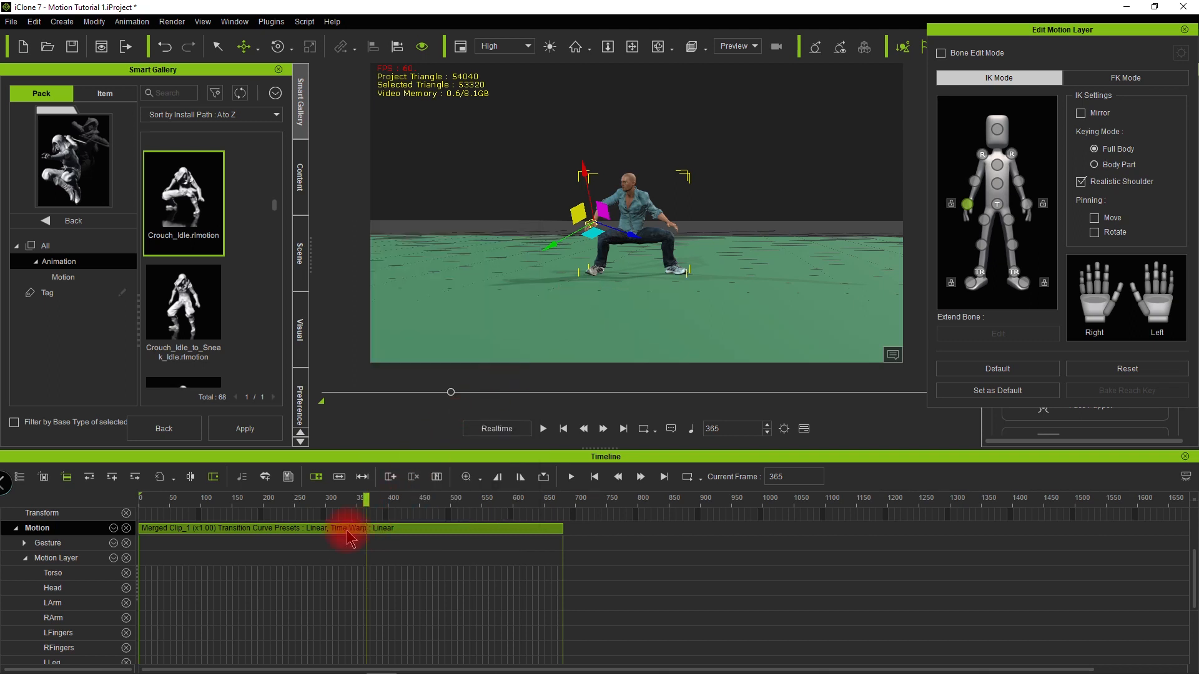
Step: At frame 193, raise the character's right arm by rotating the right shoulder and elbow controls
drag(318, 503, 260, 497)
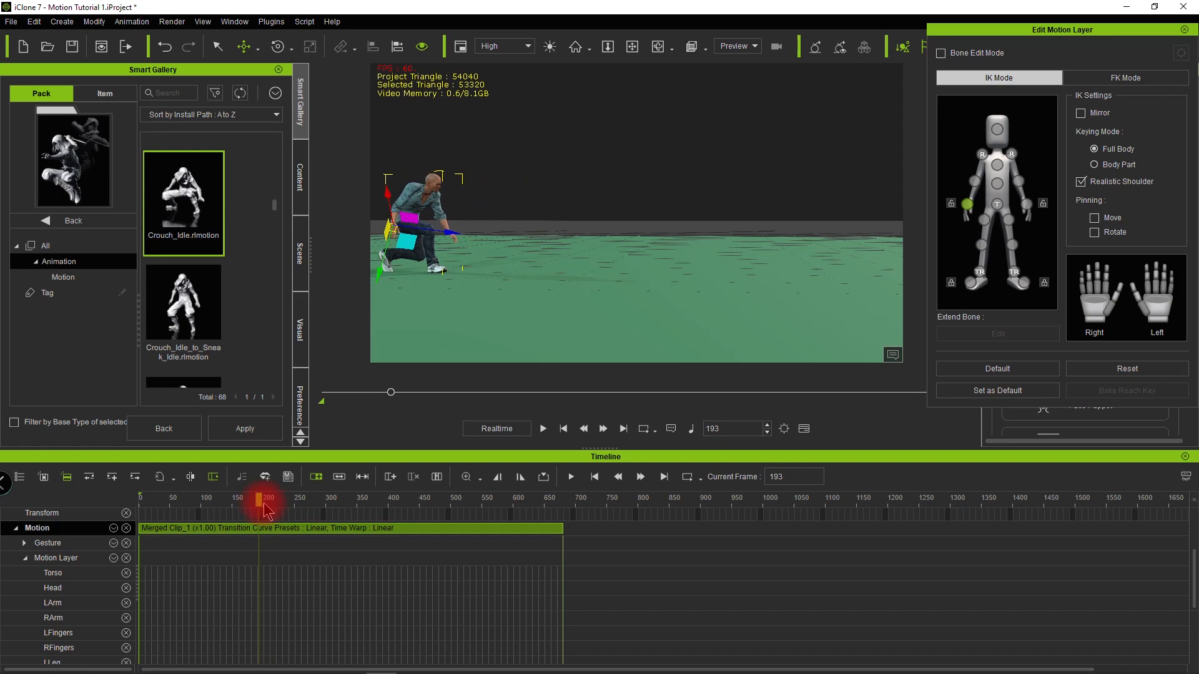
alt+drag(564, 251, 543, 209)
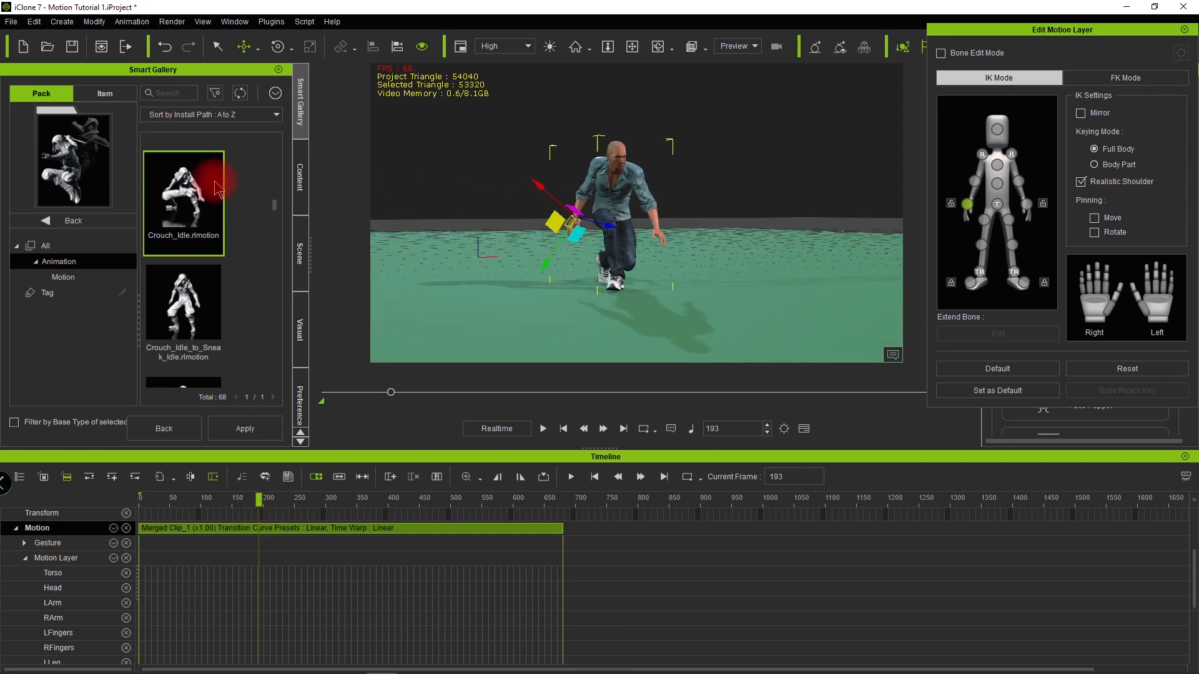
click(982, 154)
key(e)
drag(591, 122, 626, 124)
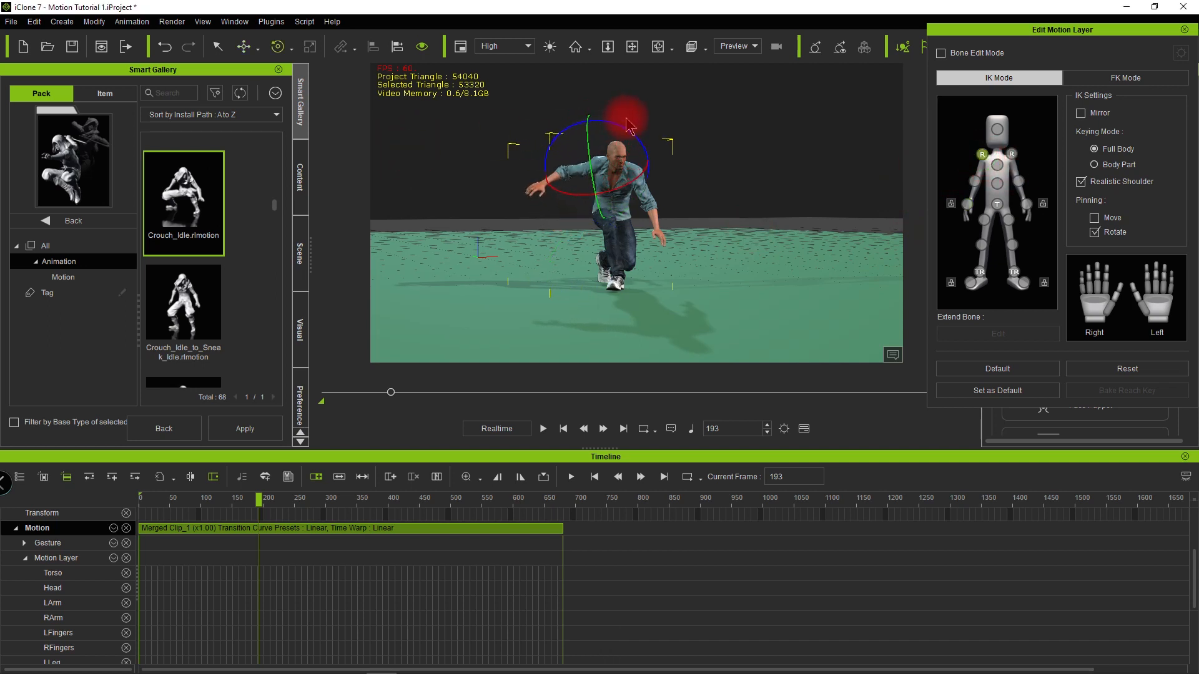
click(974, 181)
drag(587, 200, 560, 206)
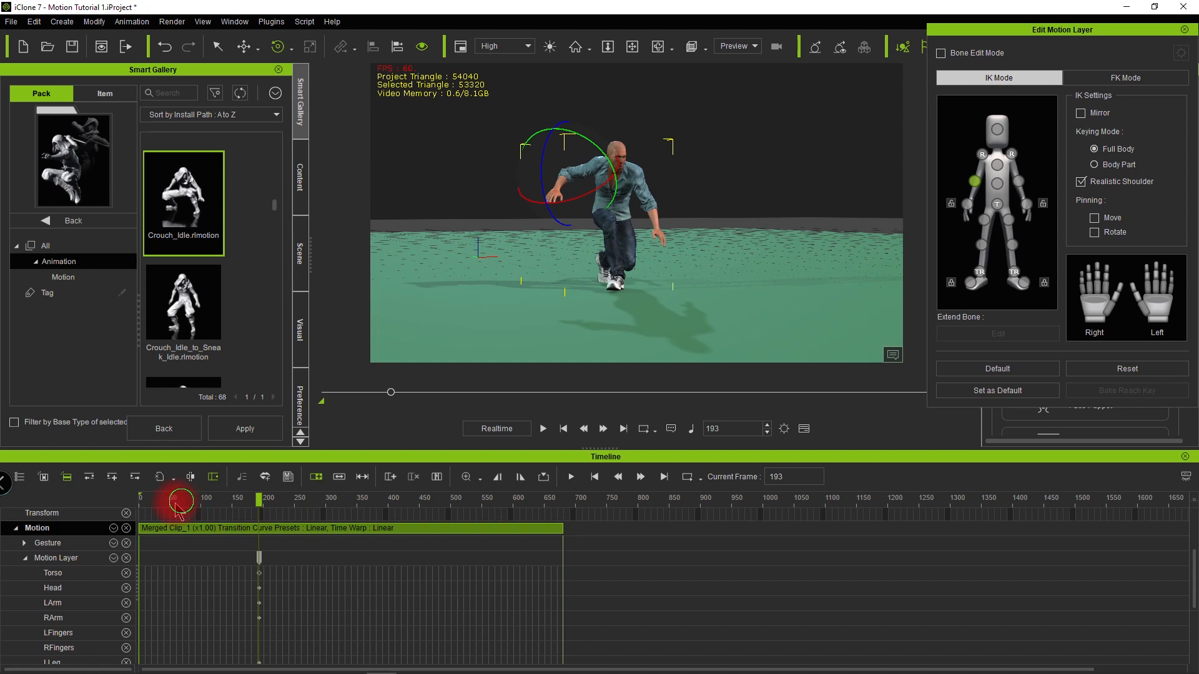
Step: Play the flattened animation from the start to see how the single arm key affects the whole clip
drag(181, 503, 134, 500)
key(space)
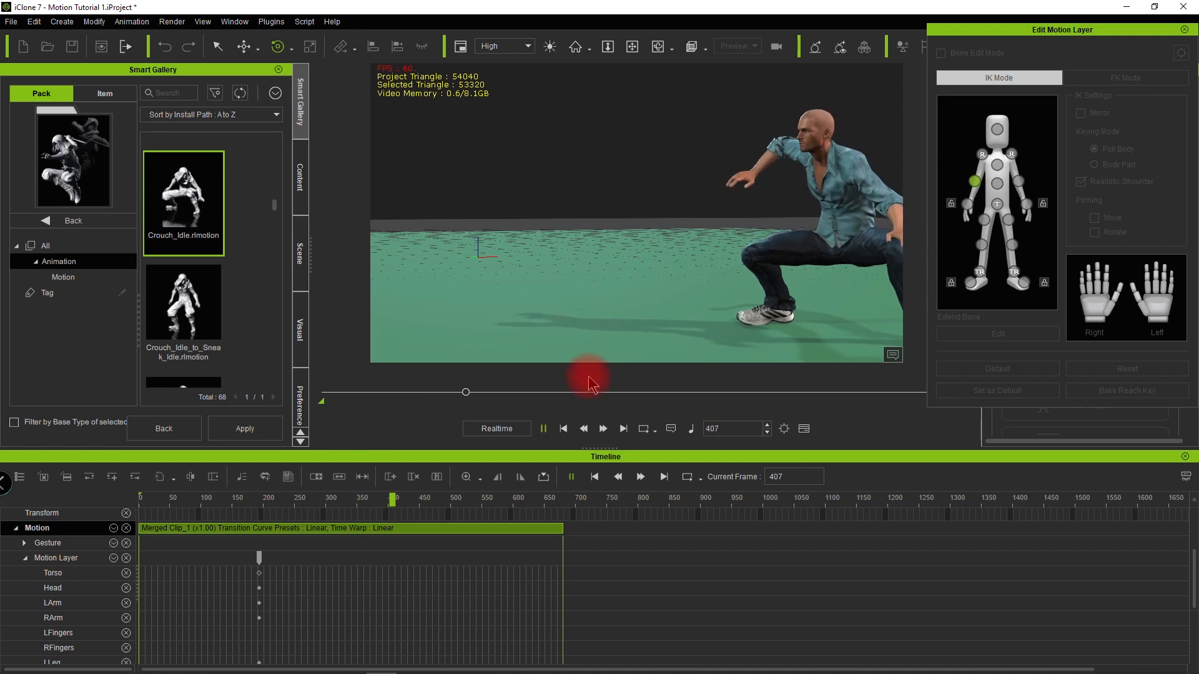
key(space)
Step: Delete the motion layer key at frame 193
click(259, 558)
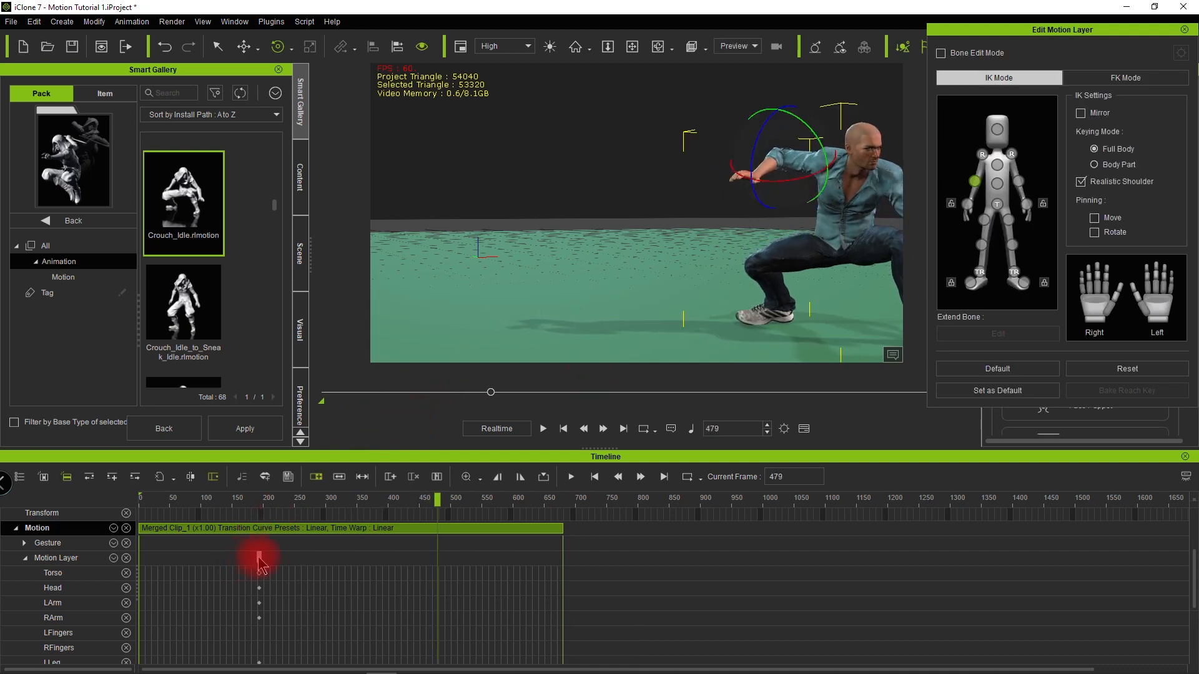
click(260, 558)
key(Delete)
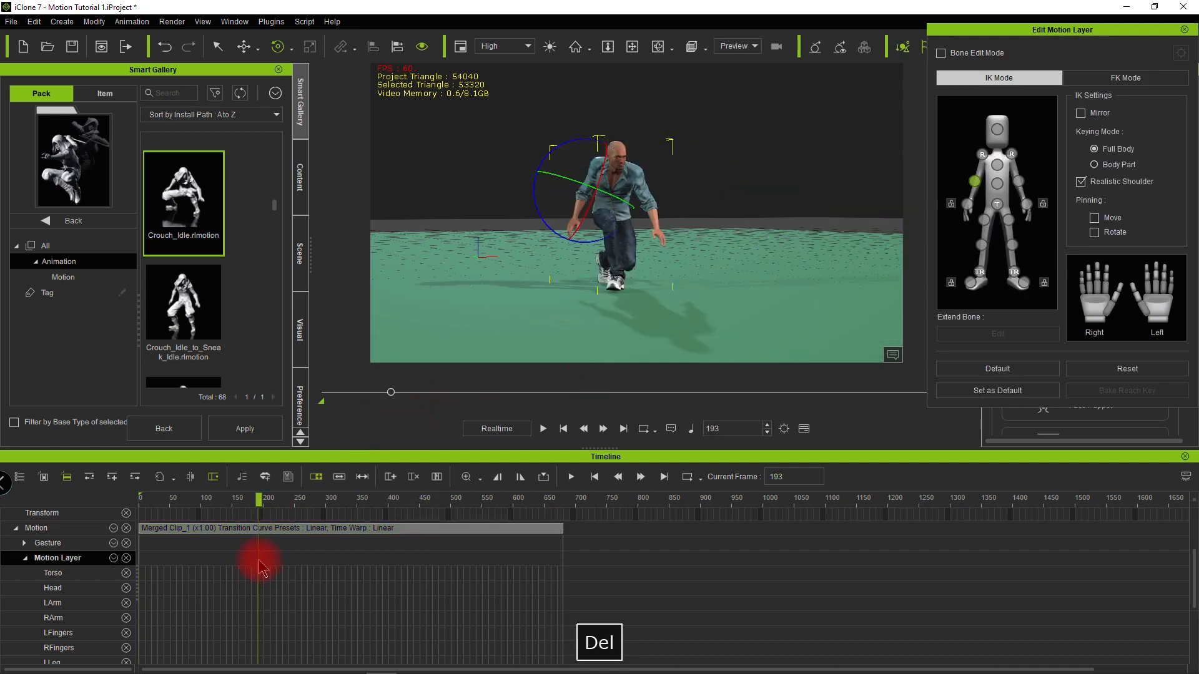
Step: Undo the key deletion and clip flattening, and at frame 88 raise the character's right arm with the right shoulder control
key(ctrl+z)
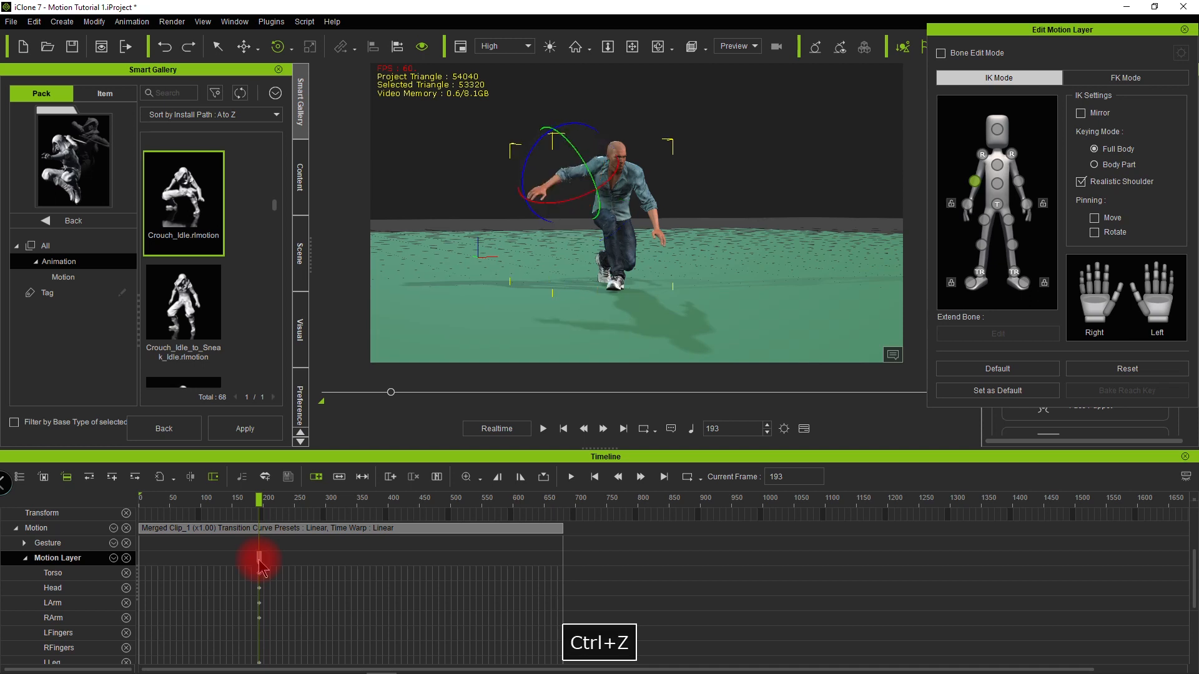
click(193, 500)
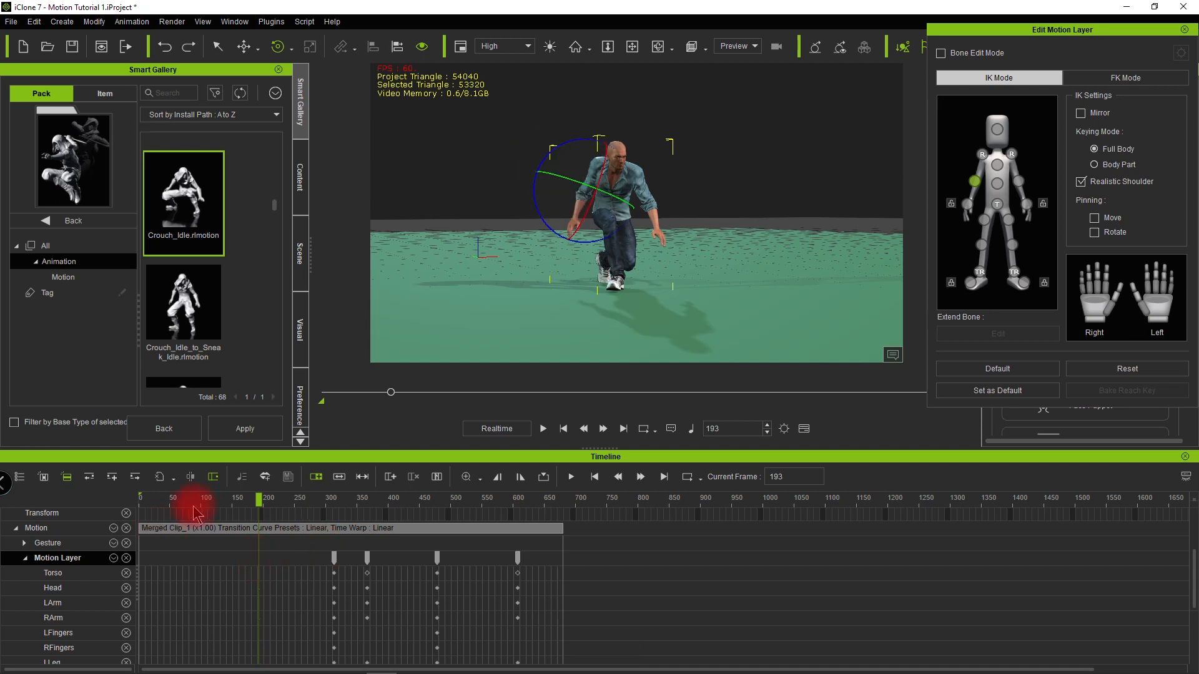
drag(455, 211, 444, 190)
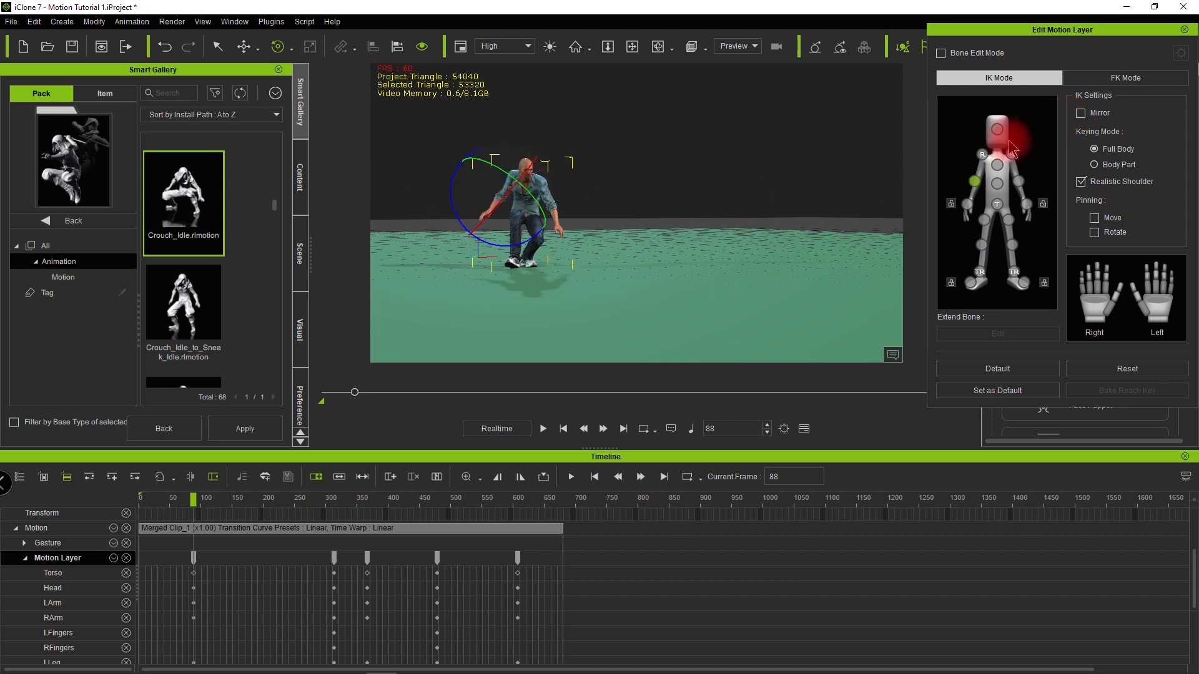
click(984, 156)
drag(521, 131, 556, 145)
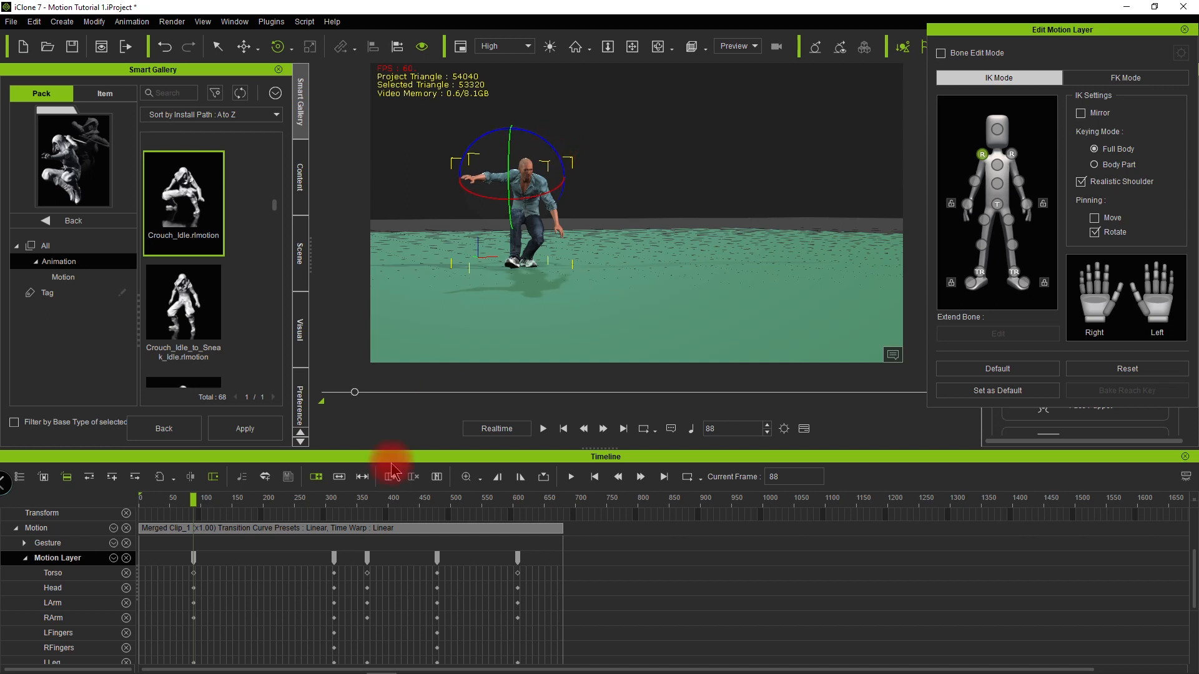
Step: Play the unflattened animation to check the arm pose's effect, and delete the motion layer key at frame 88
key(space)
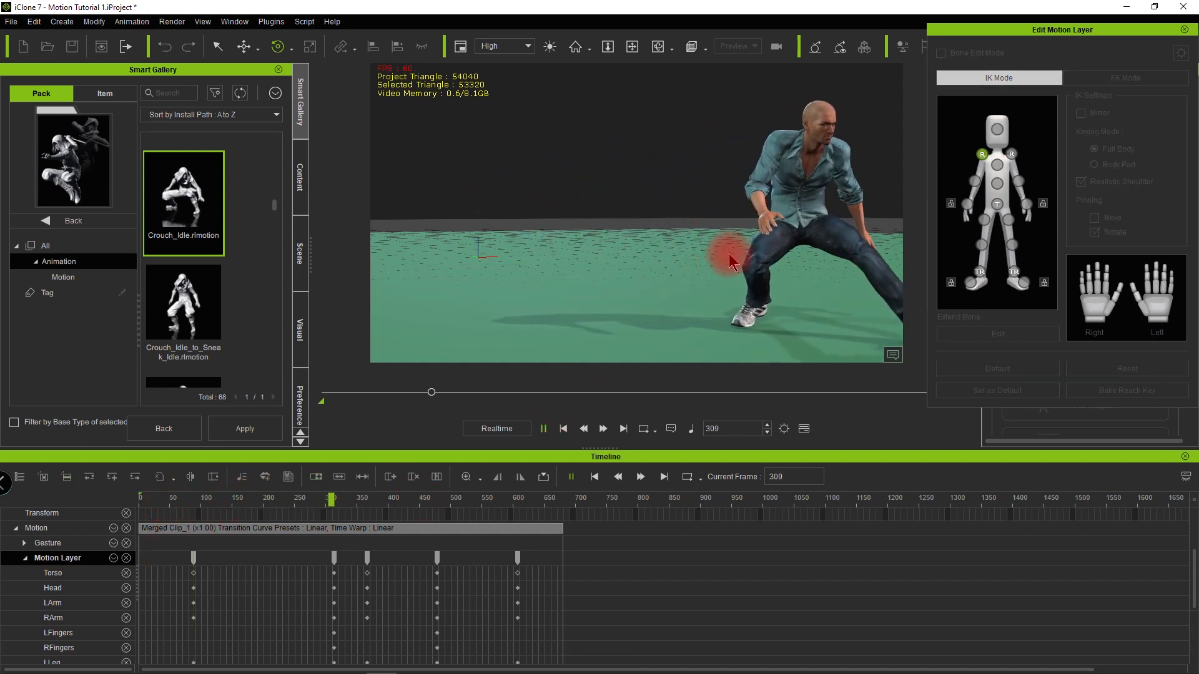
key(space)
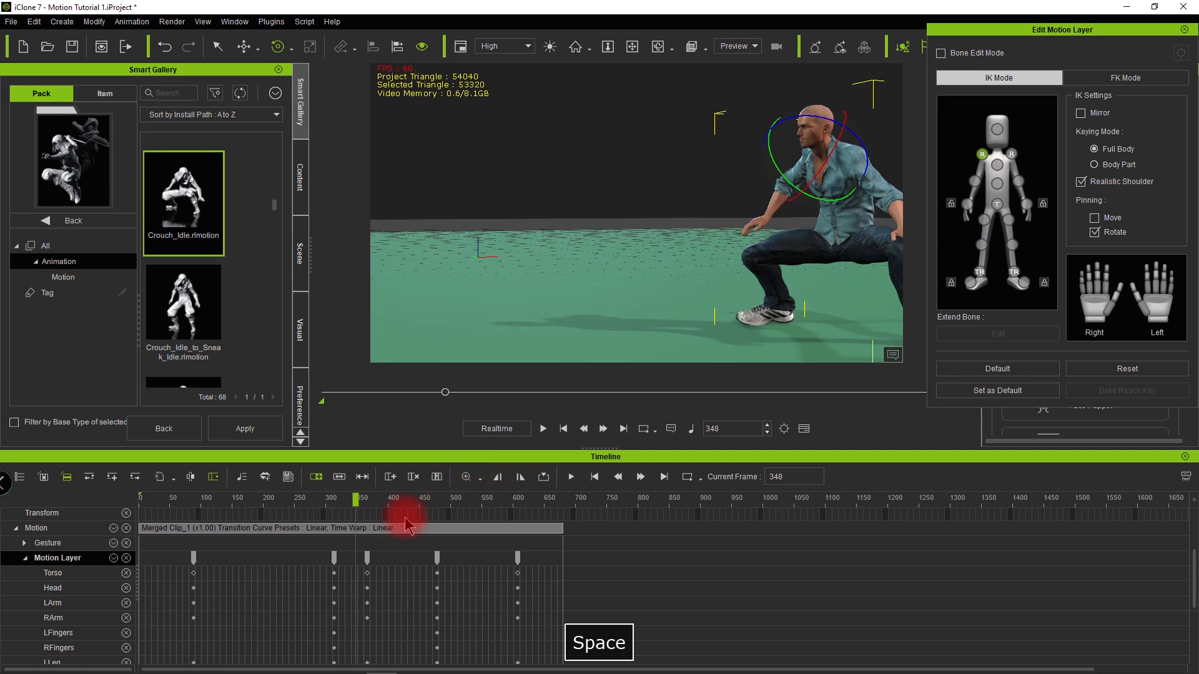
click(192, 507)
click(194, 555)
key(Delete)
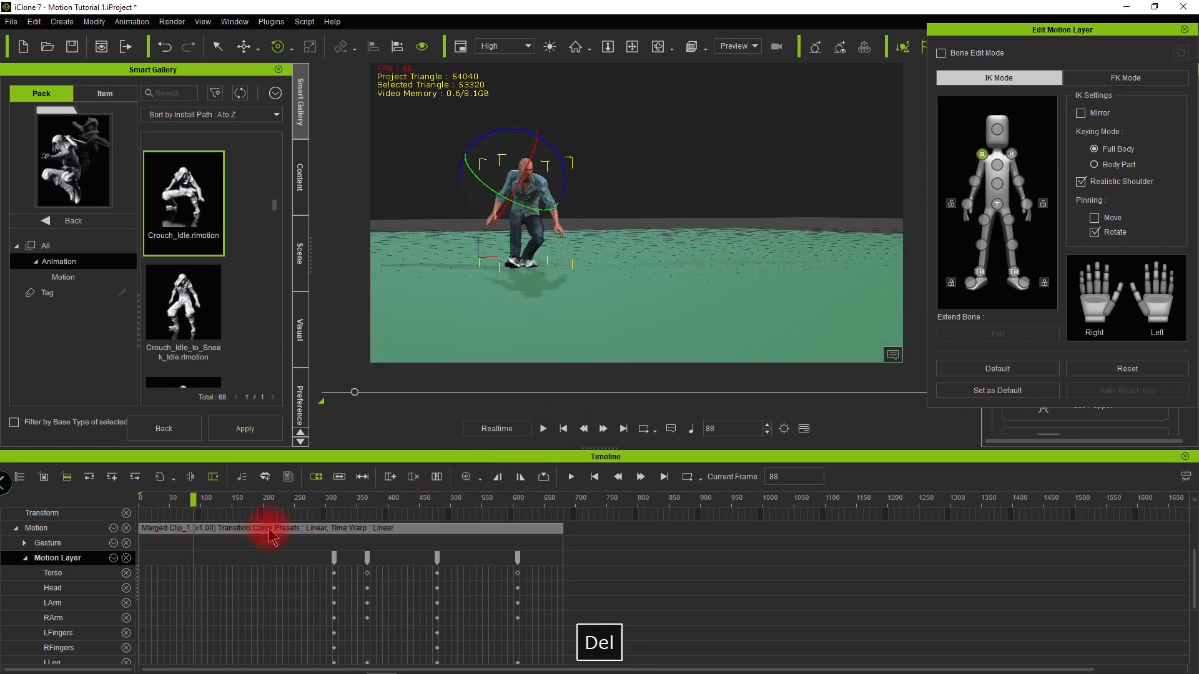
Step: Flatten all parts of the merged motion clip to bake its motion layer keys
drag(290, 537, 281, 526)
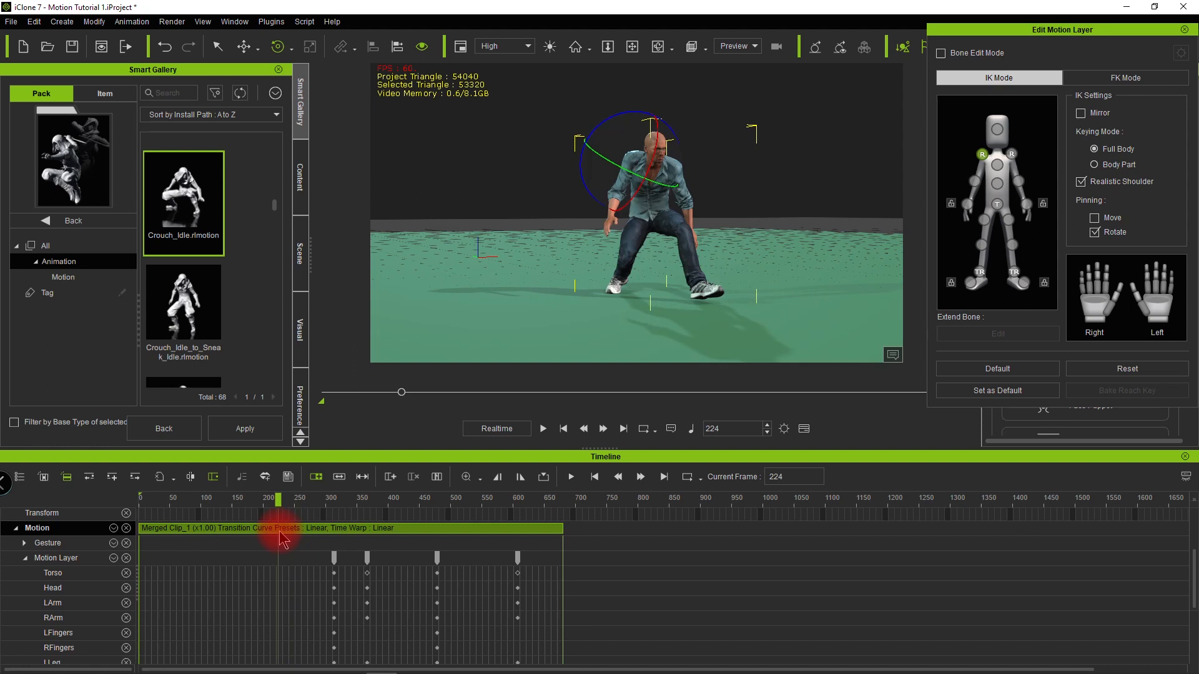
right_click(281, 530)
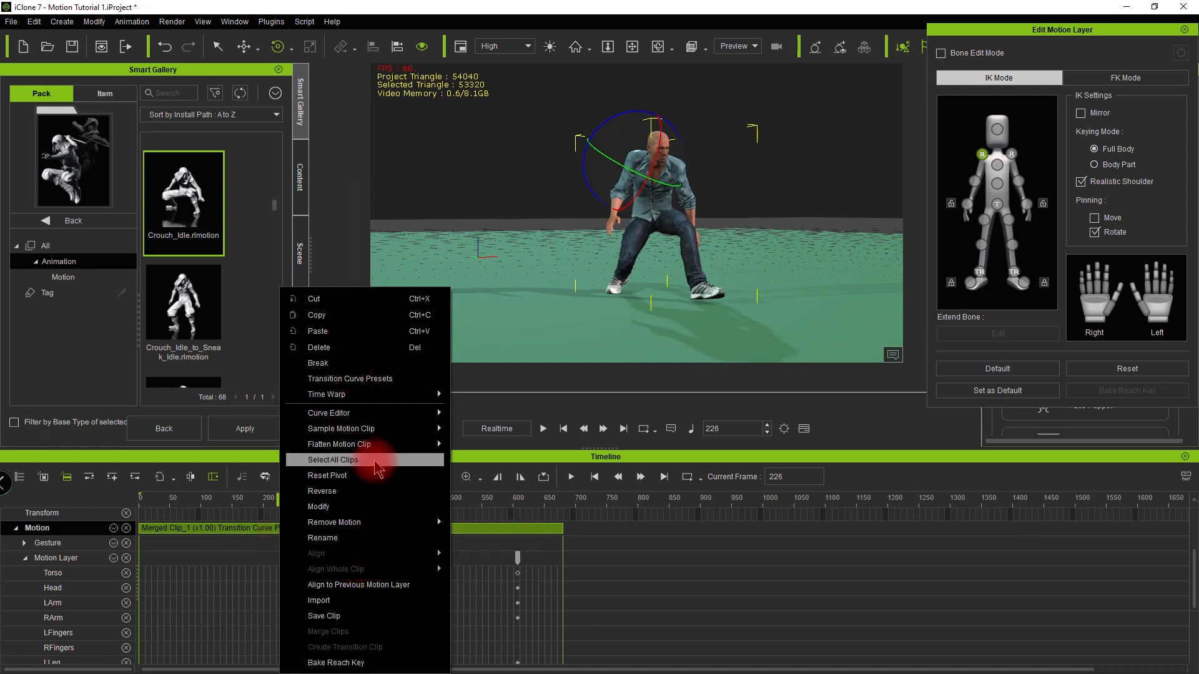
mouse_move(374, 444)
click(478, 448)
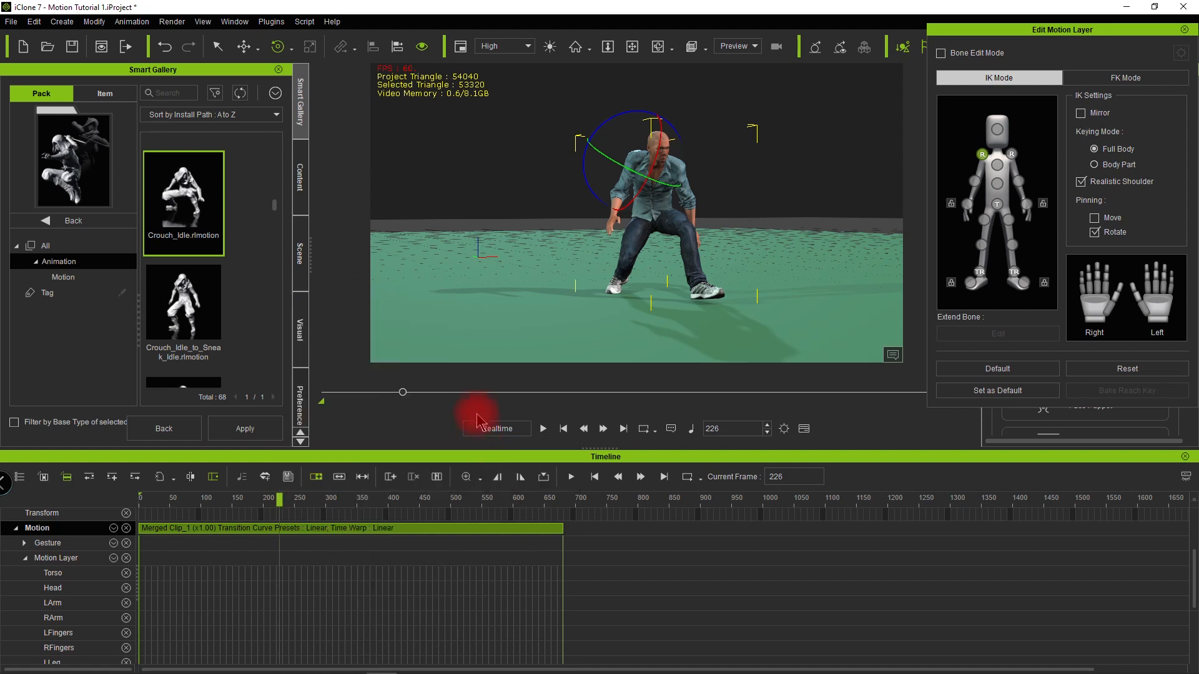
Step: At frame 264, raise the right arm by rotating the right shoulder, and play the flattened animation from there
drag(178, 507, 303, 498)
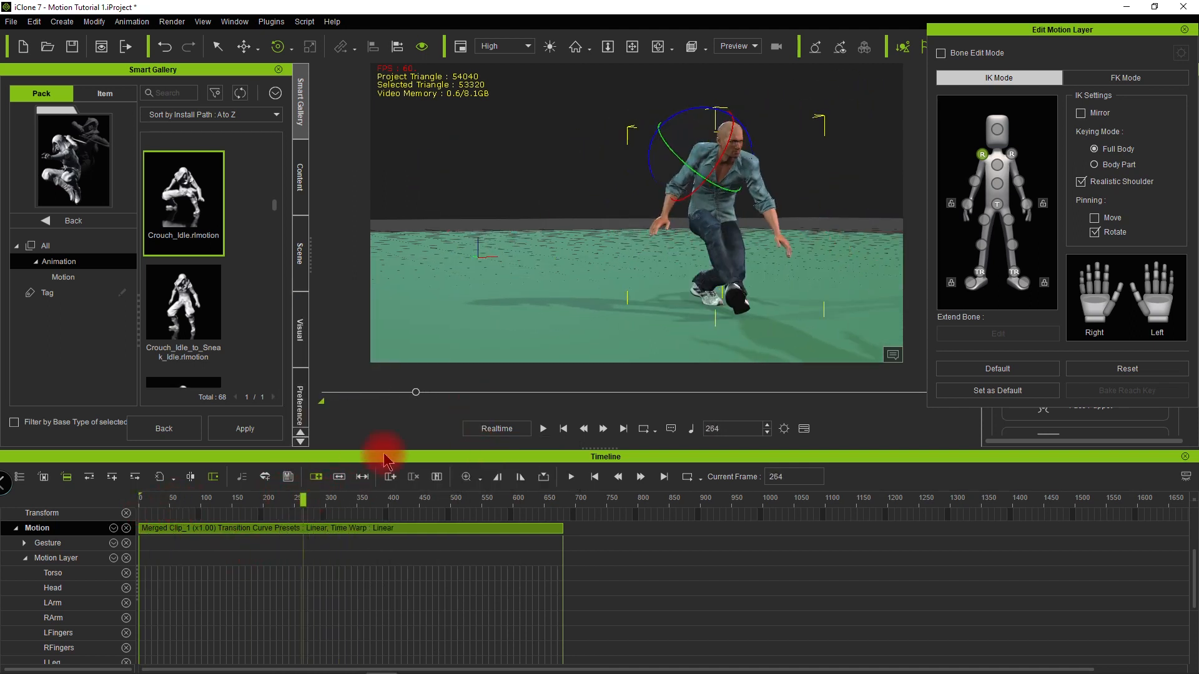
drag(686, 113, 717, 114)
key(space)
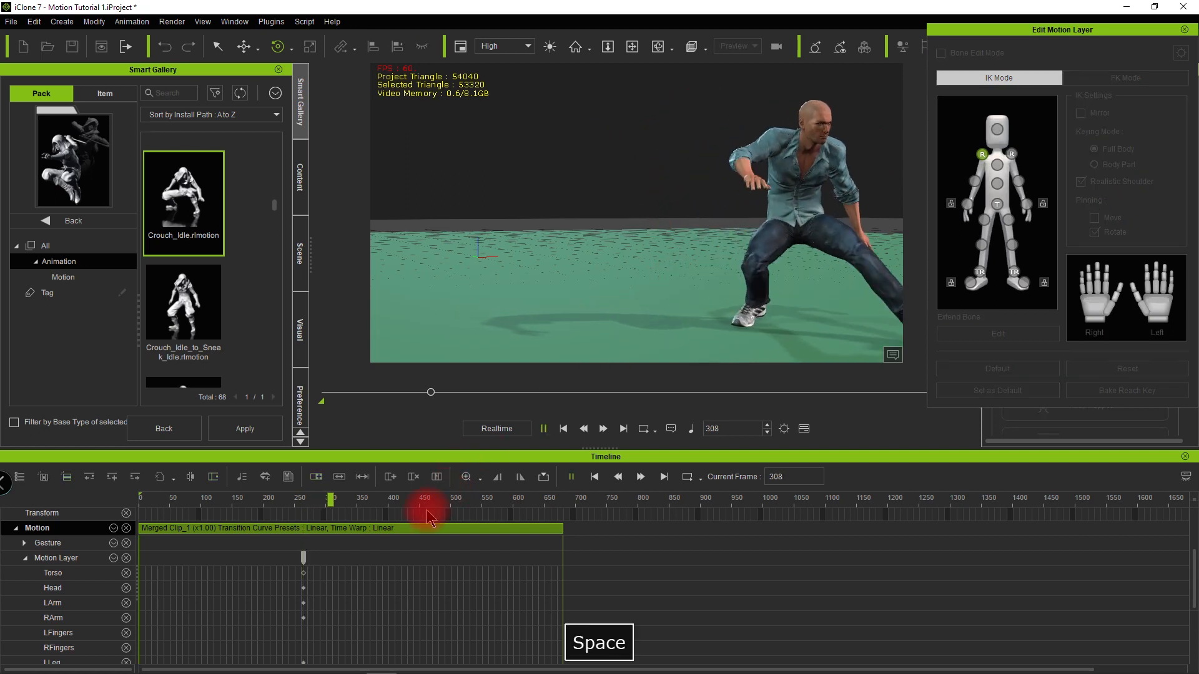
key(space)
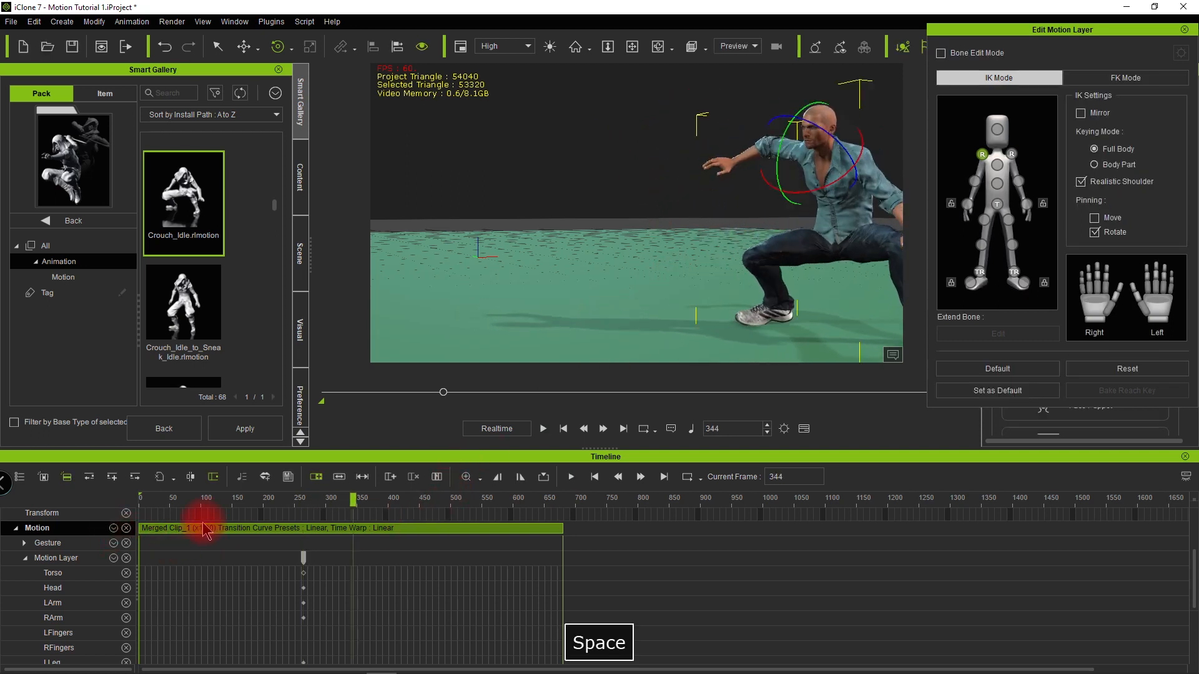
Step: Delete the motion layer key at frame 264
click(302, 557)
key(Delete)
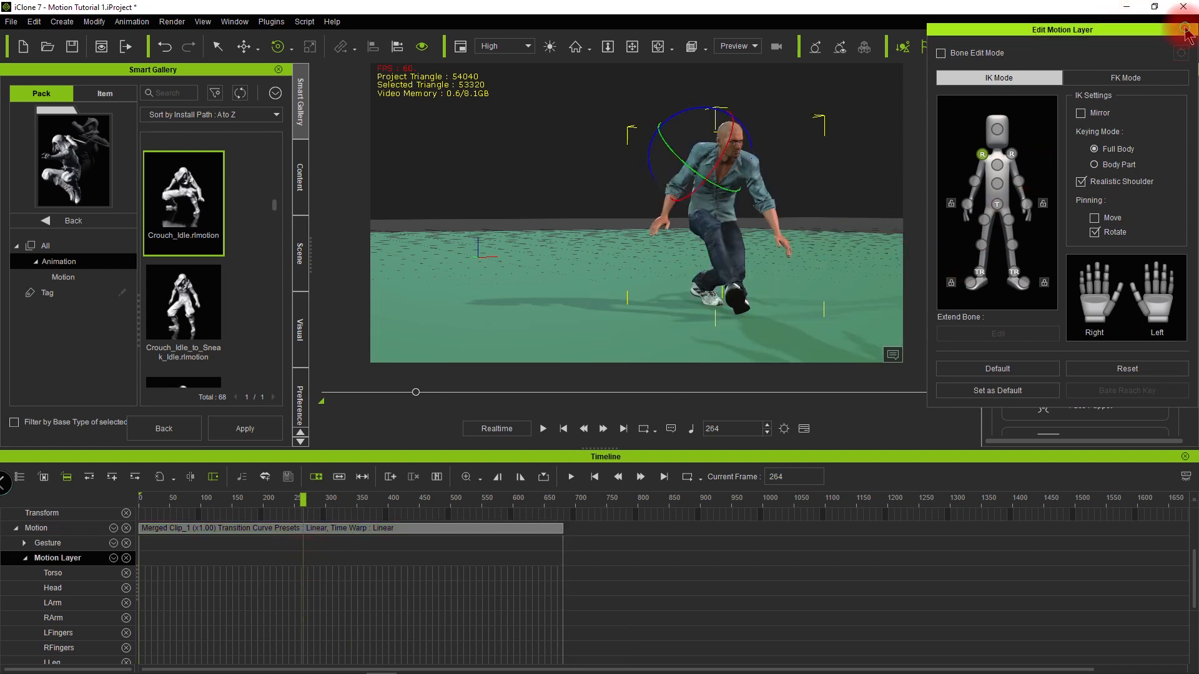
Step: Close the motion layer editor and sample all parts of the merged clip per frame into motion layer keys
click(1184, 29)
click(423, 557)
click(316, 529)
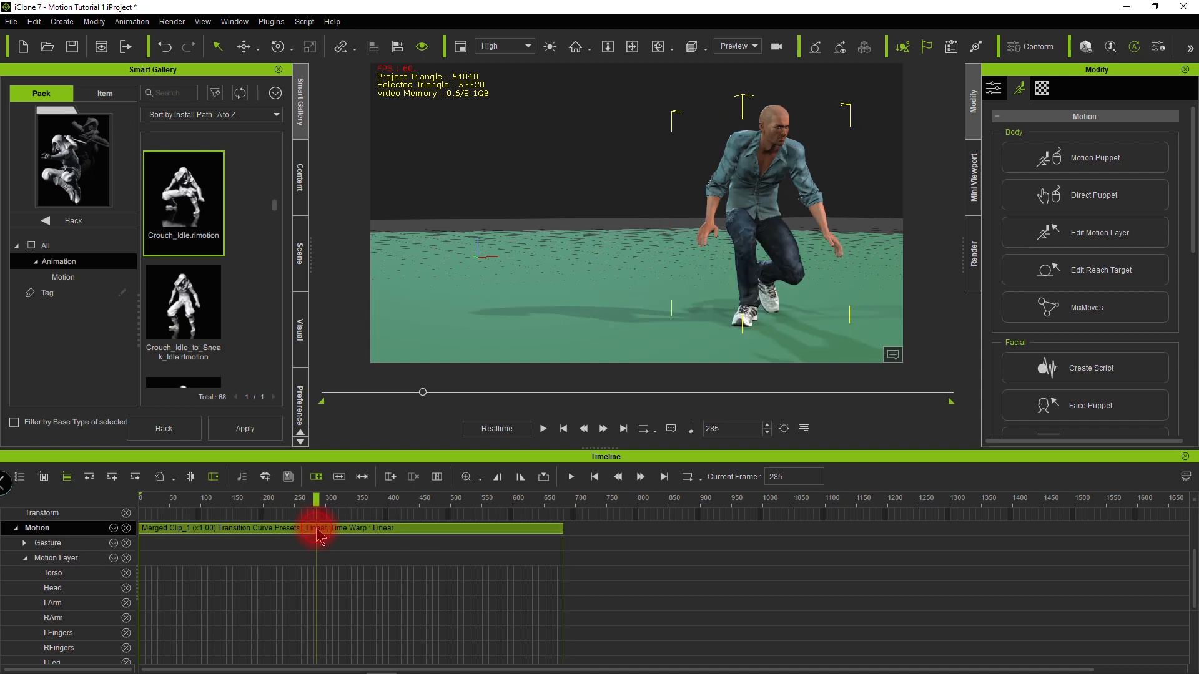
right_click(317, 530)
mouse_move(436, 275)
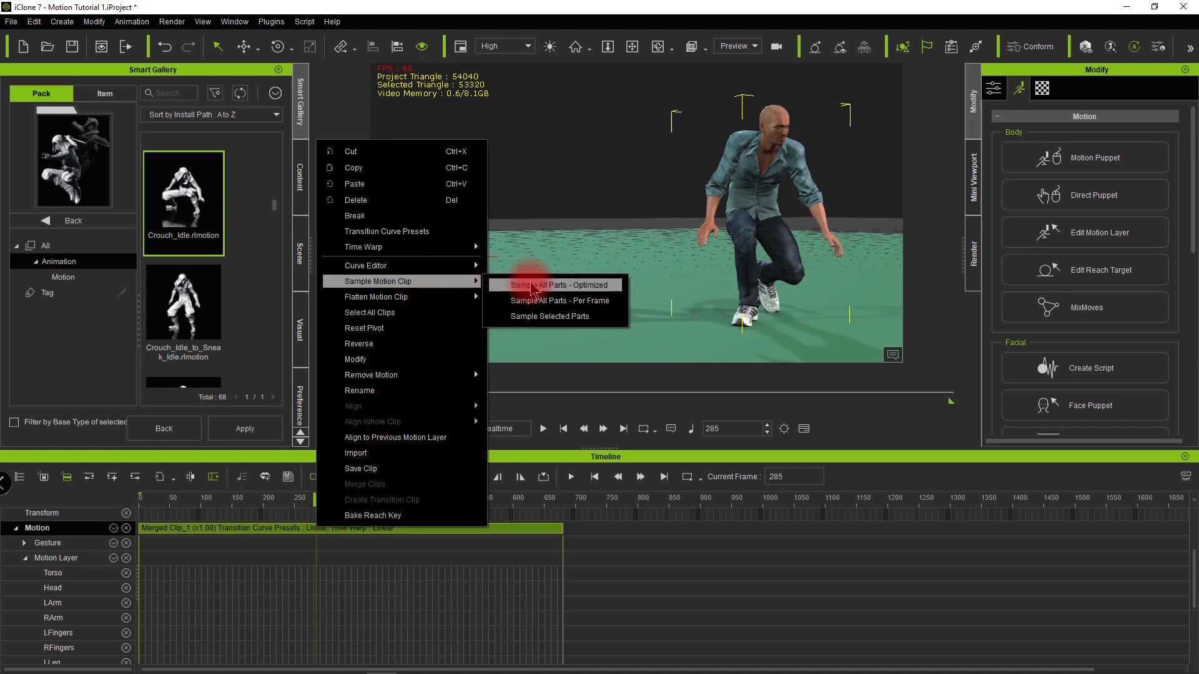
click(531, 285)
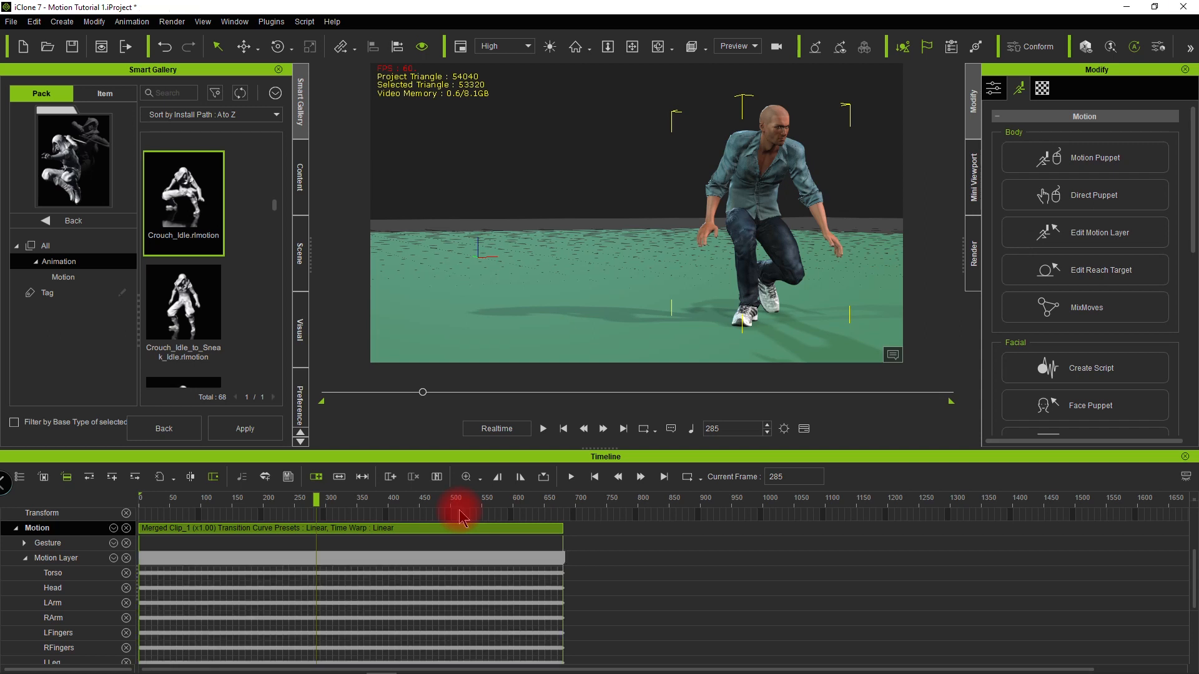
Step: Examine the spacing of the sampled keys across the body-part tracks of the motion layer
mouse_move(126, 673)
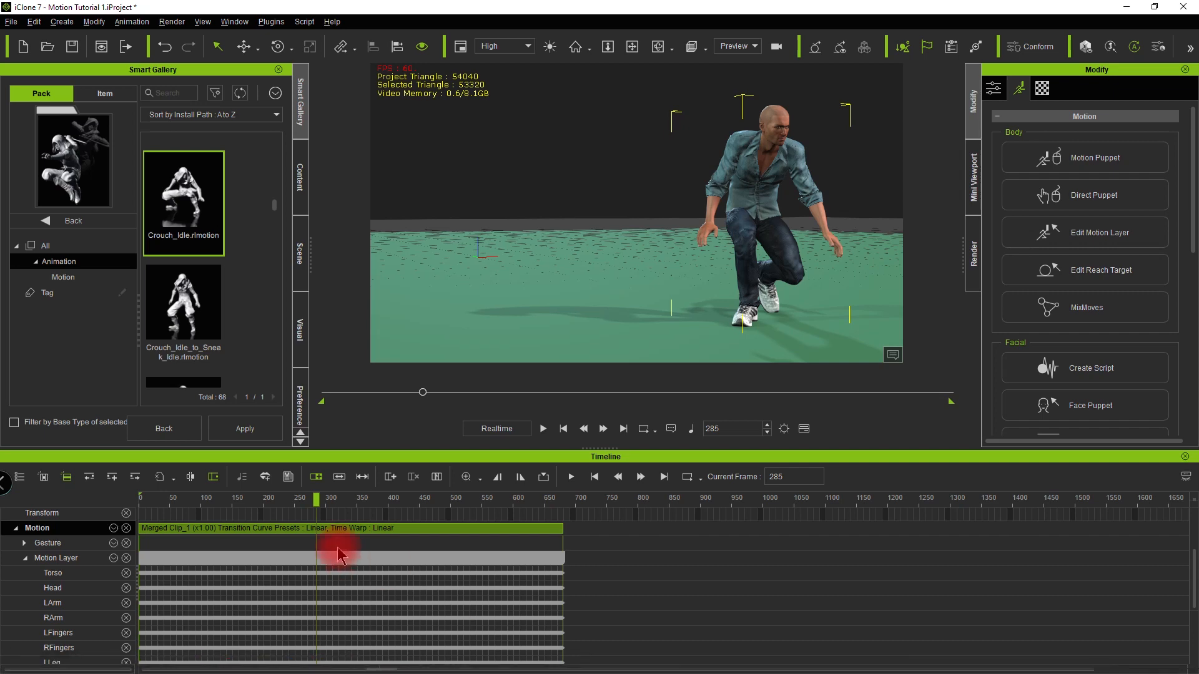
scroll(348, 556, up, 5)
scroll(508, 623, down, 3)
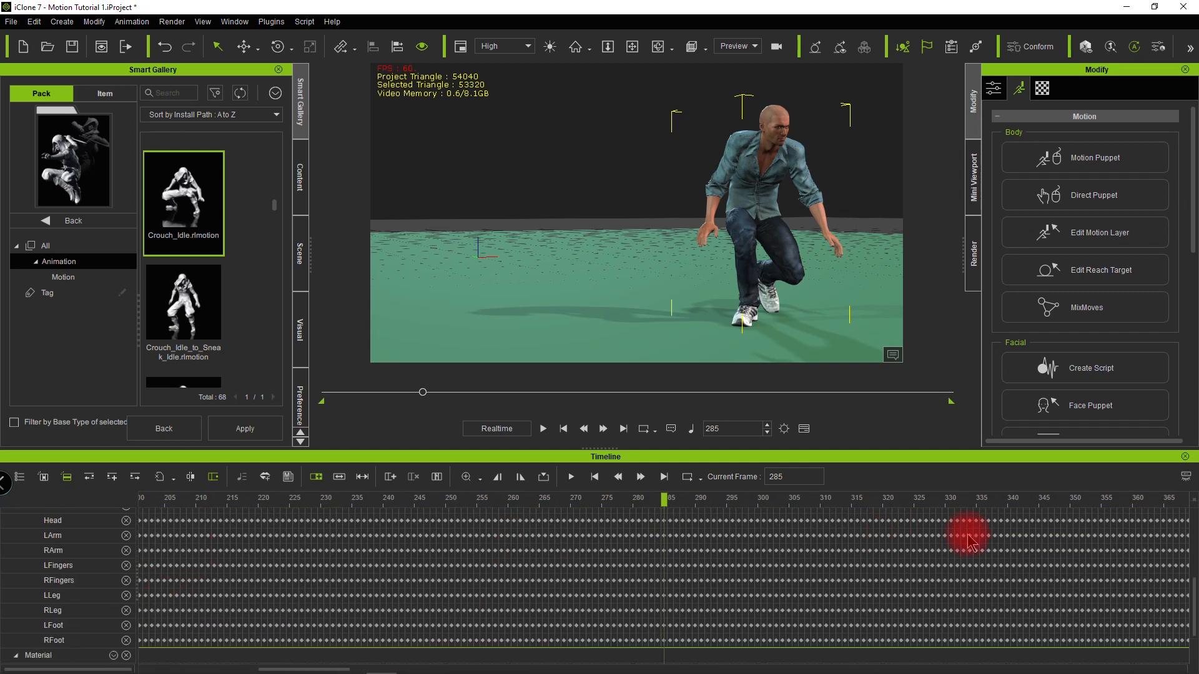
scroll(765, 556, up, 1)
scroll(766, 556, down, 1)
scroll(711, 537, up, 3)
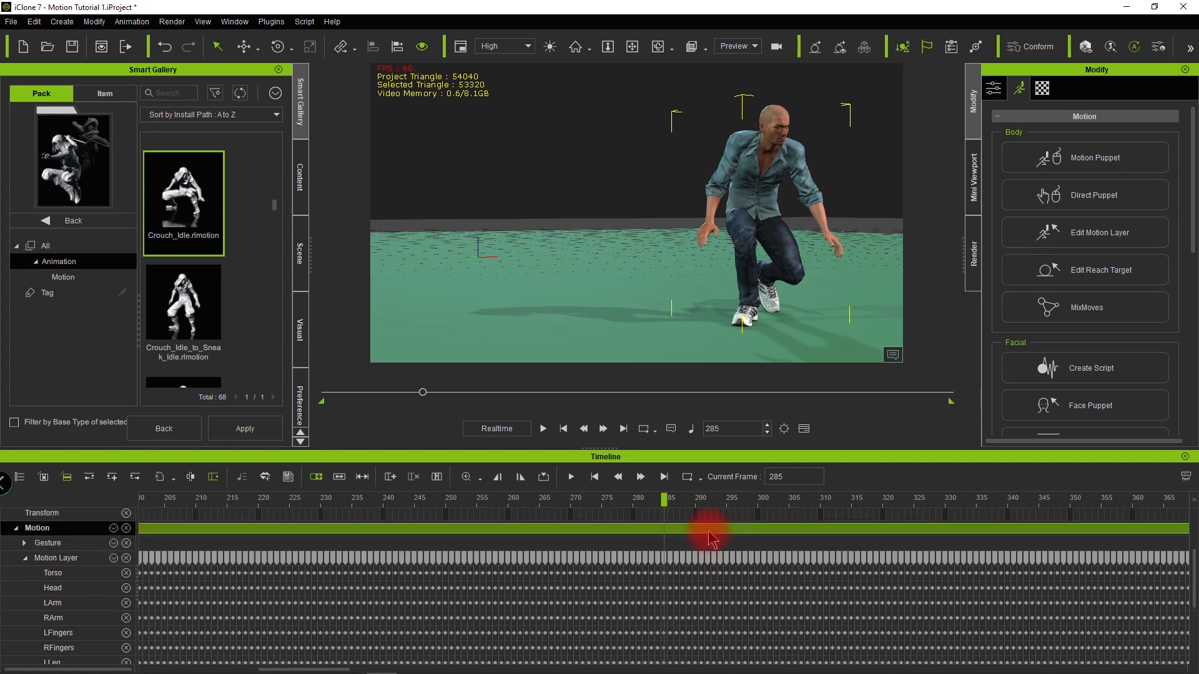
Step: Open the sampled clip in the Curve Editor and look through the MotionRoot, Hips and Pelvis curves
right_click(710, 534)
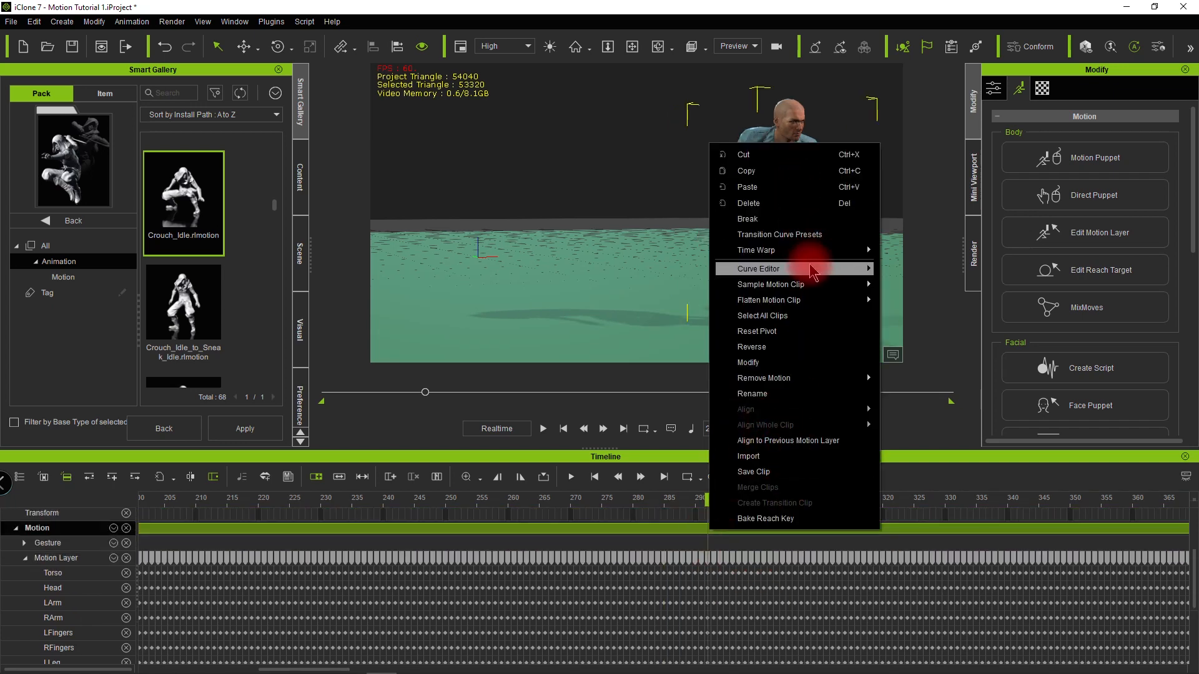
mouse_move(812, 270)
click(906, 285)
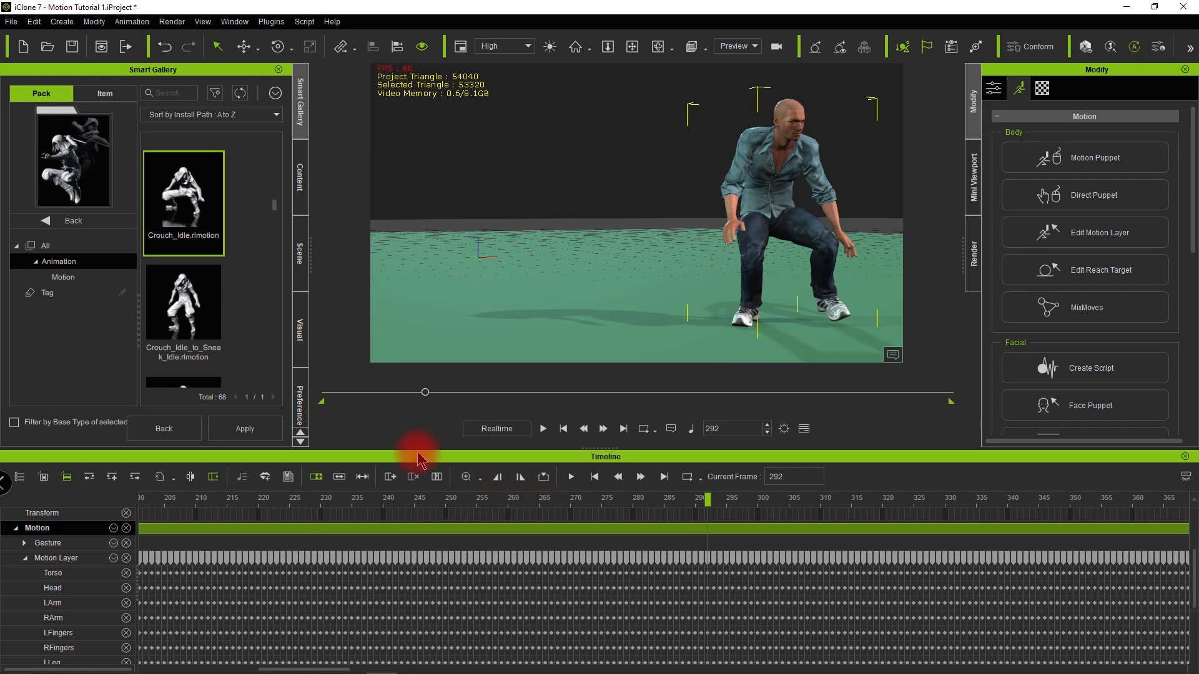
drag(554, 383, 584, 263)
click(374, 392)
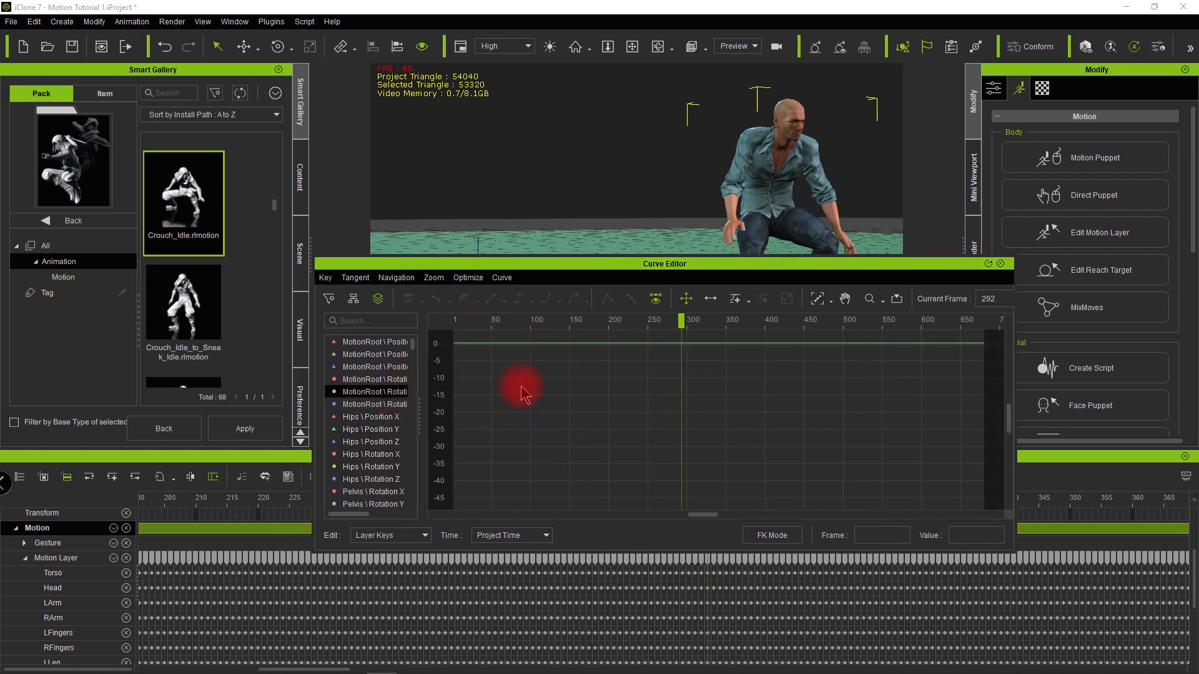
click(354, 430)
scroll(379, 500, down, 6)
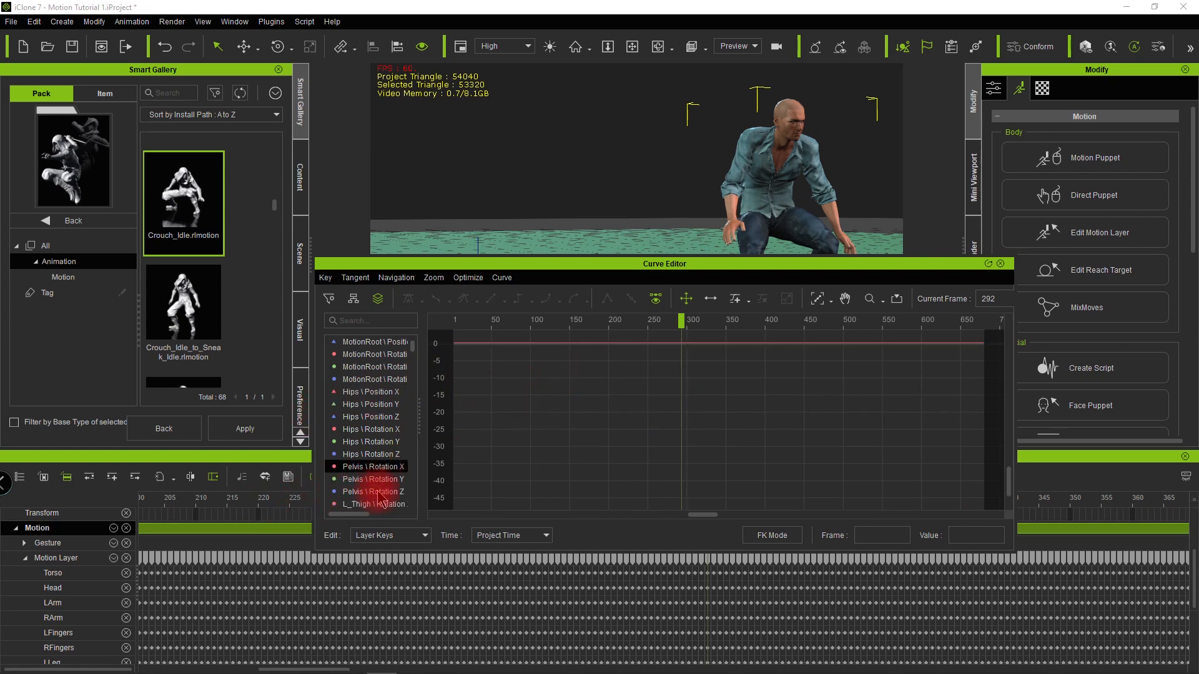
scroll(378, 498, down, 1)
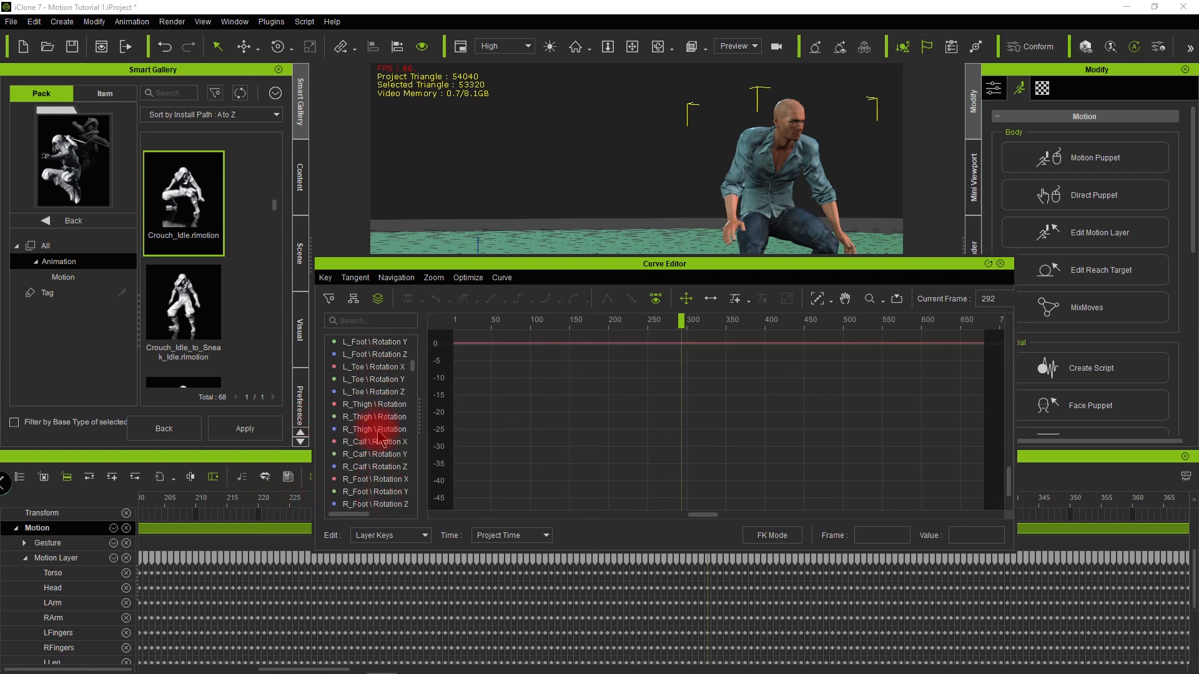
Step: Examine the individual keys on the R_Thigh Rotation Y curve around frames 290 to 330, and close the Curve Editor
click(378, 418)
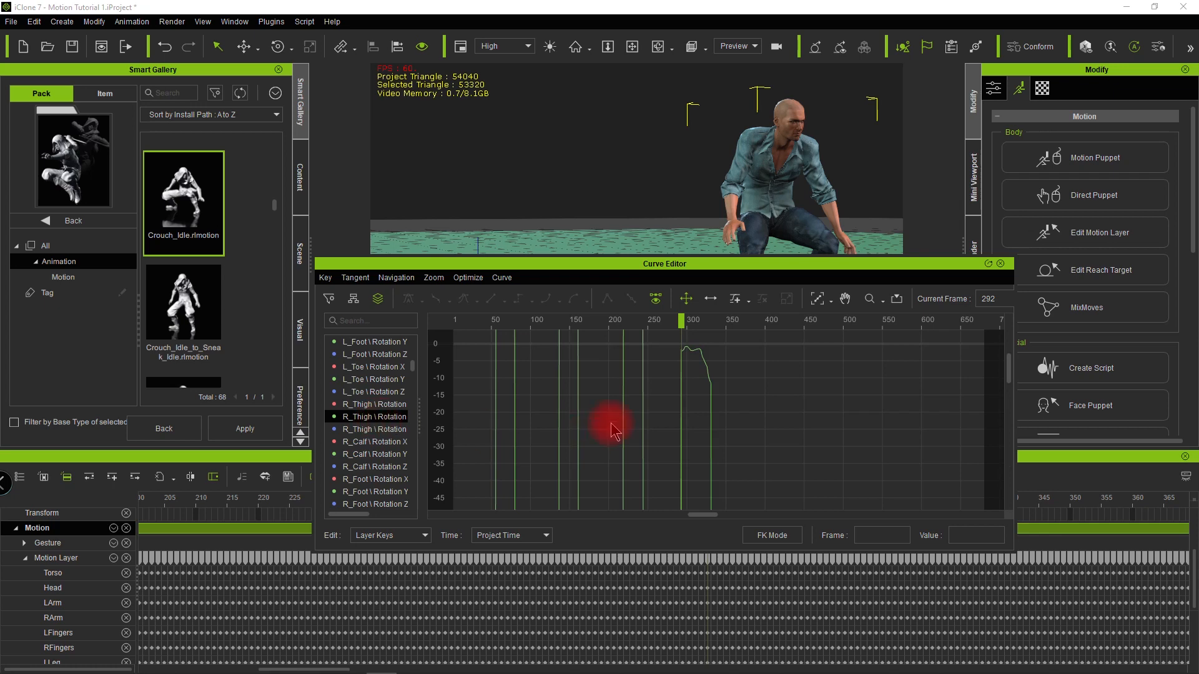
key(f)
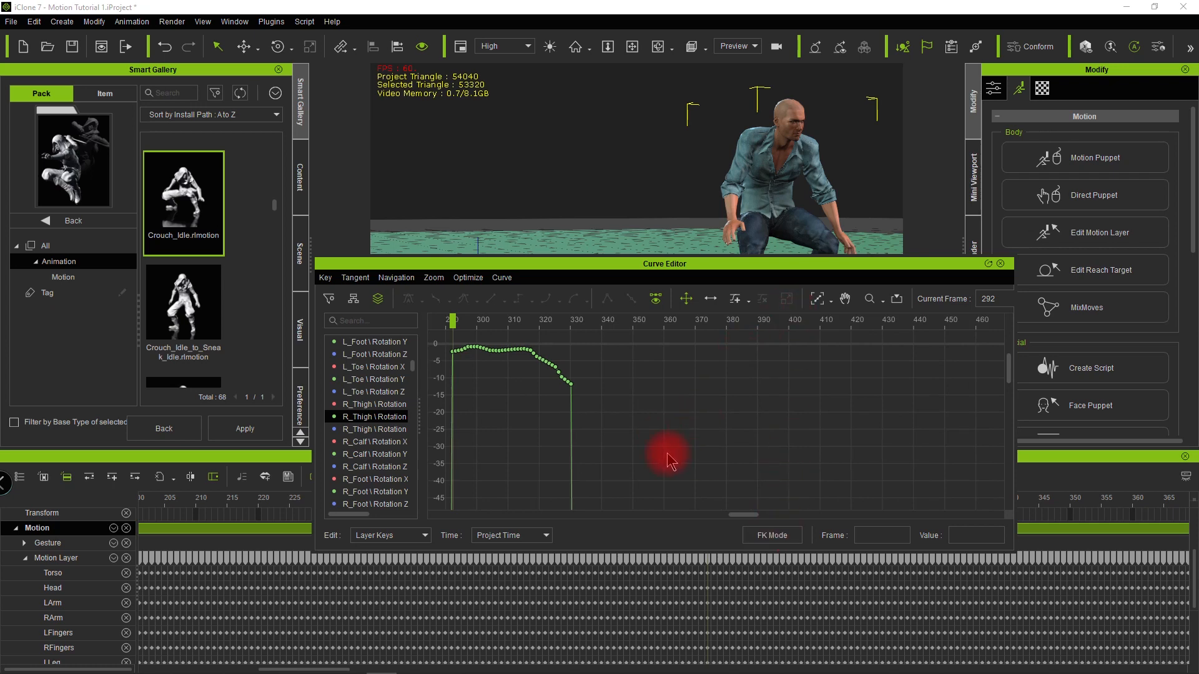
scroll(668, 460, up, 1)
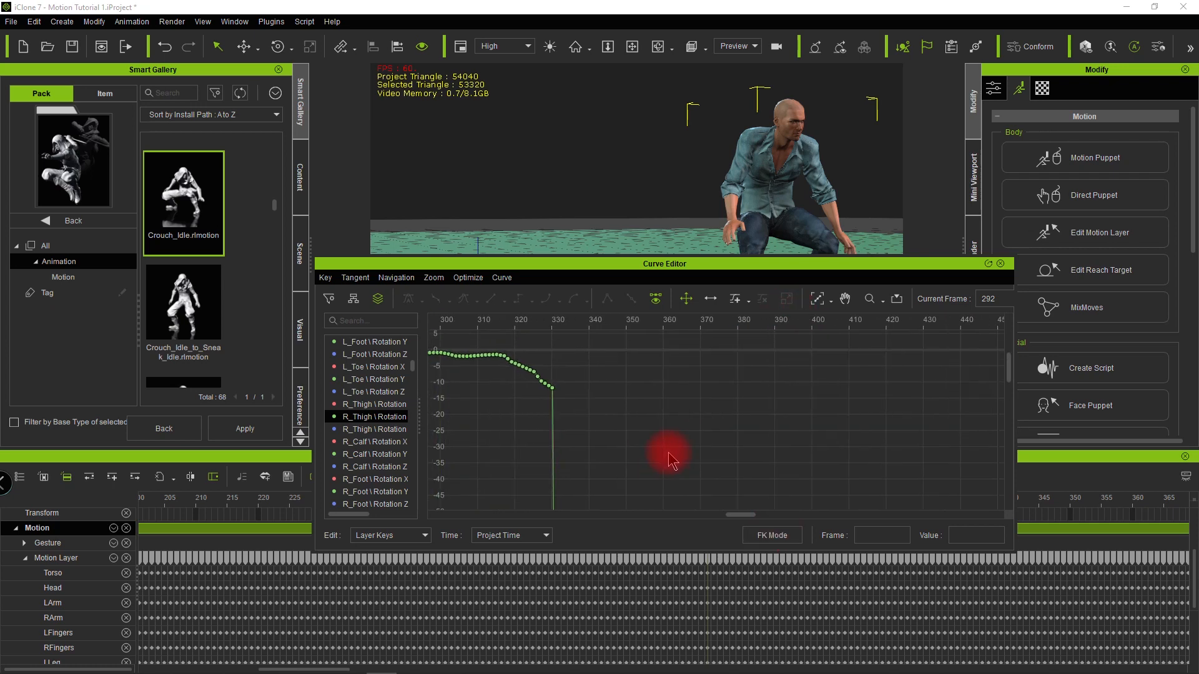
drag(743, 517, 703, 527)
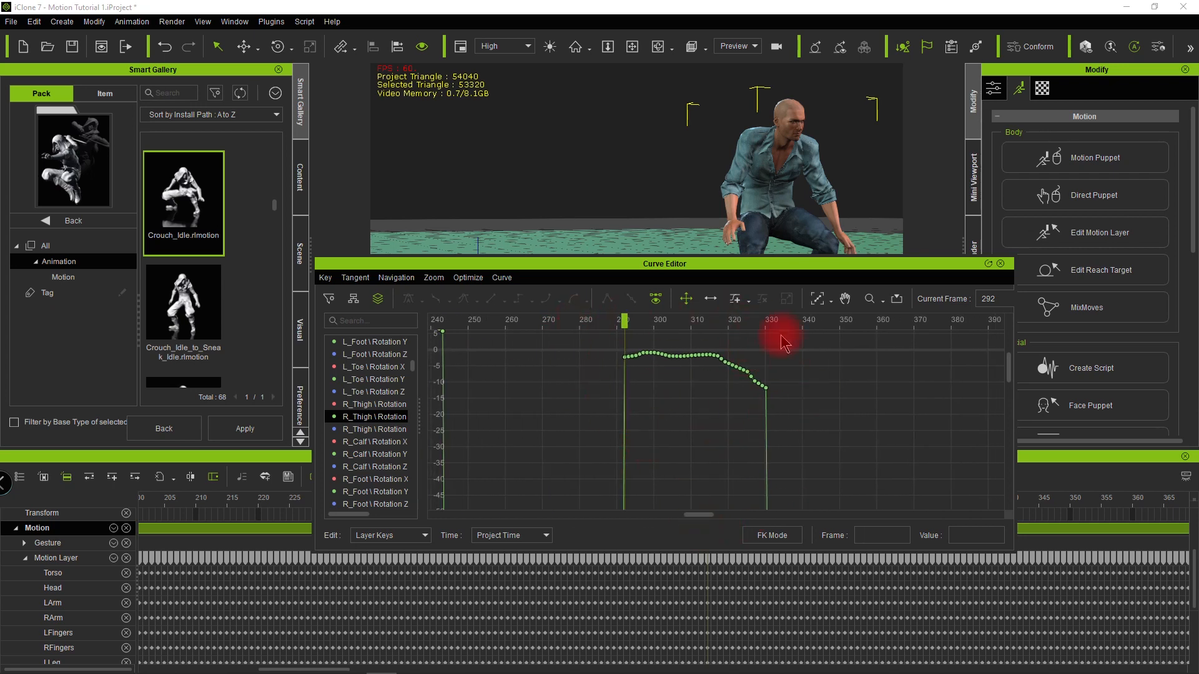
click(1000, 263)
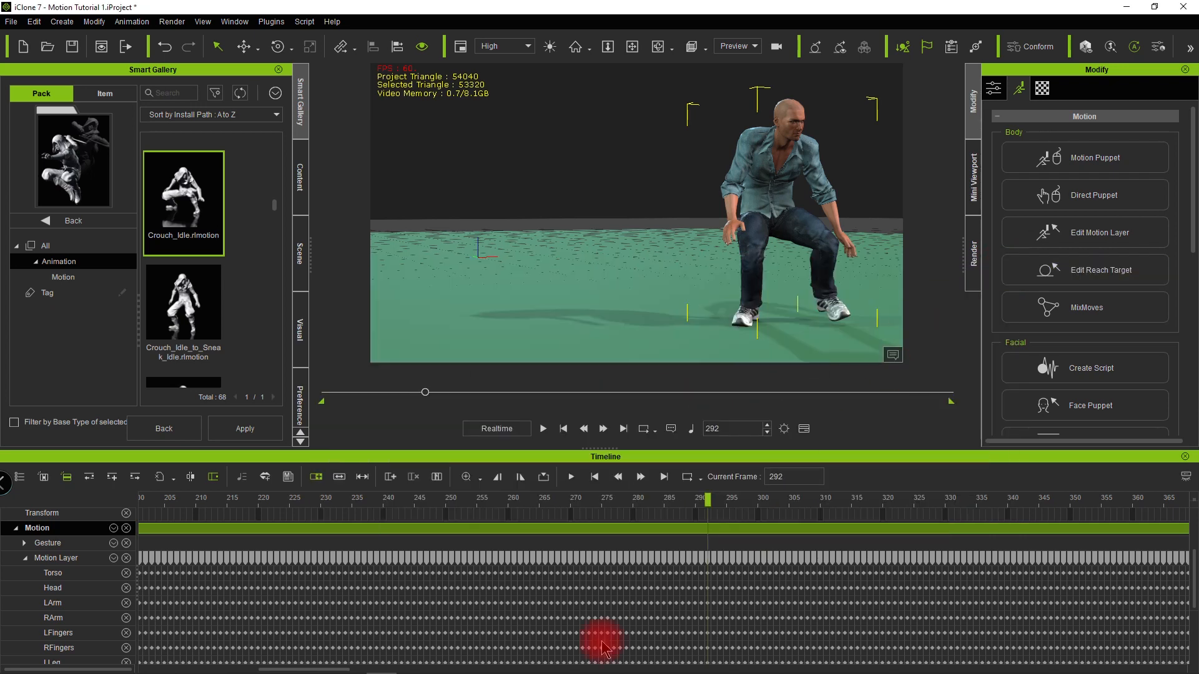
Step: Undo the per-frame sampling and sample all parts of the merged clip with the optimized option
click(646, 530)
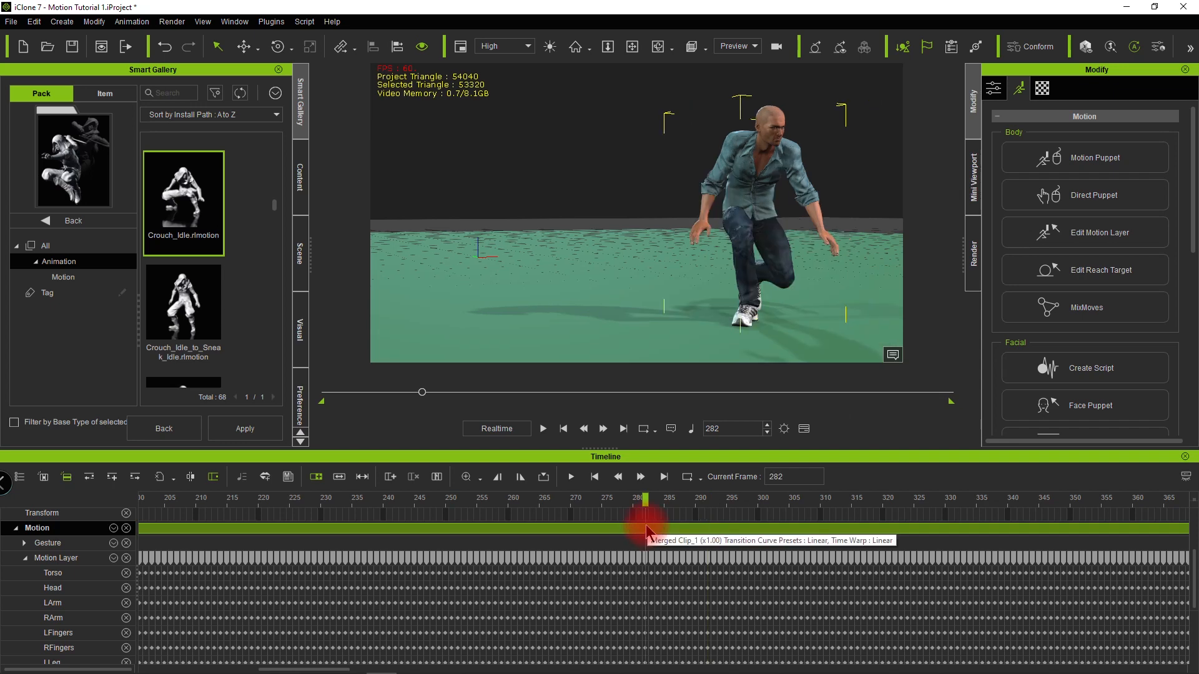
key(ctrl+z)
click(646, 530)
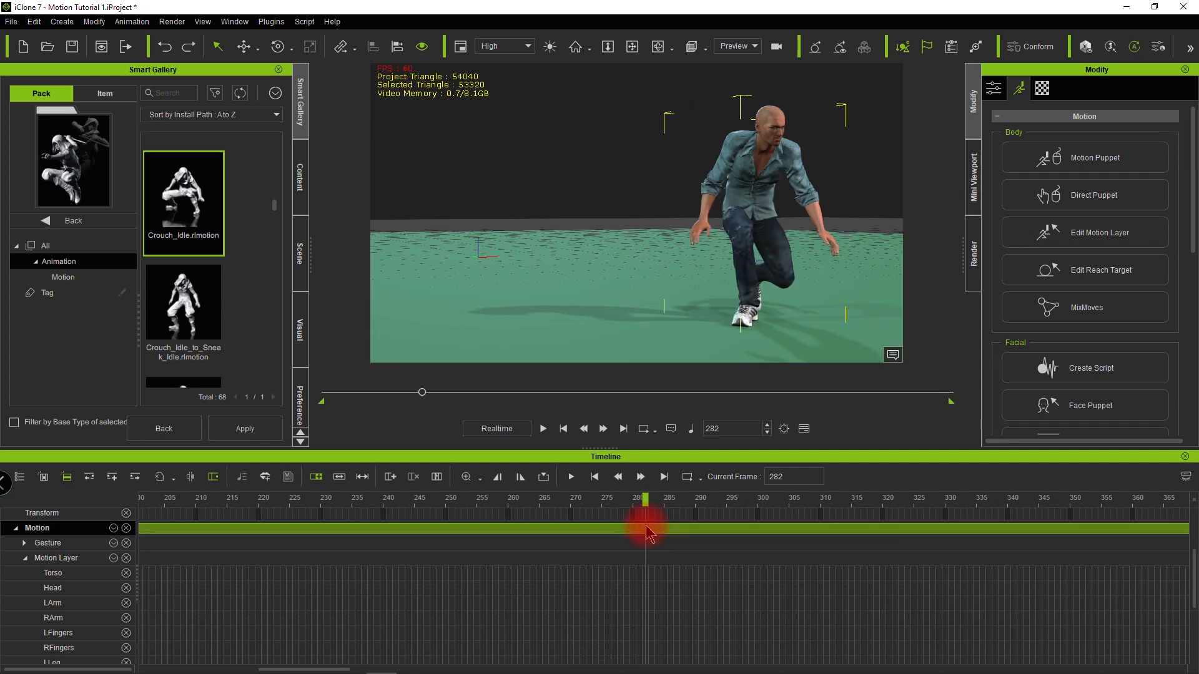
right_click(661, 532)
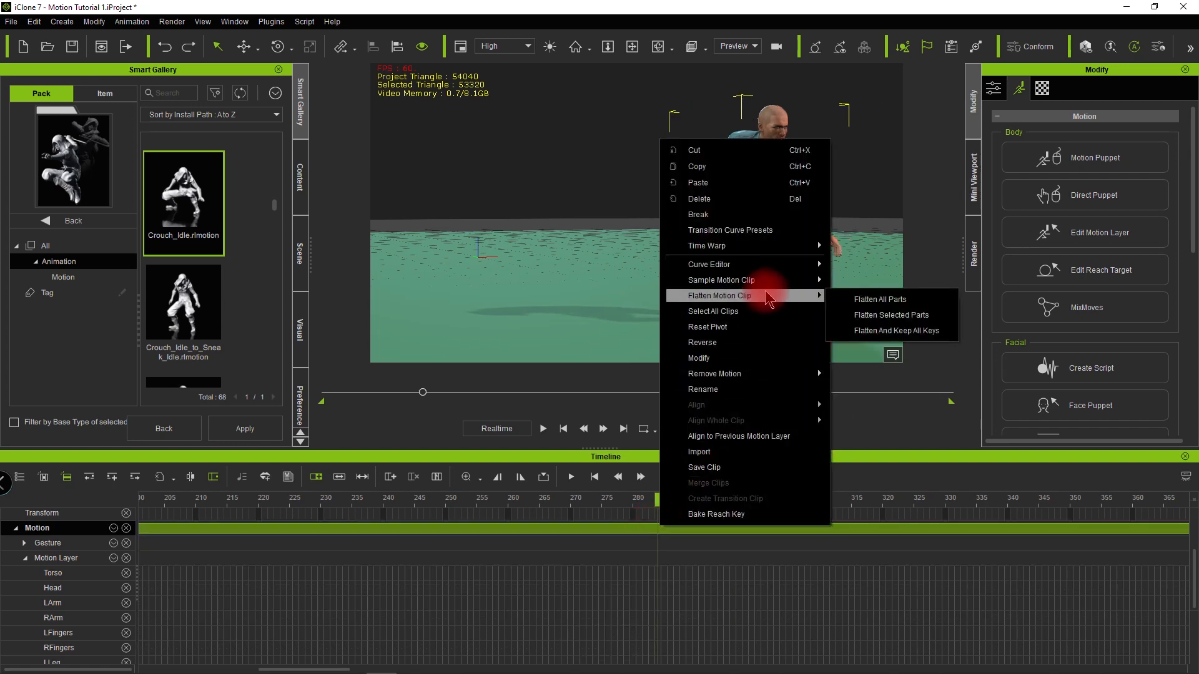
mouse_move(782, 281)
click(852, 285)
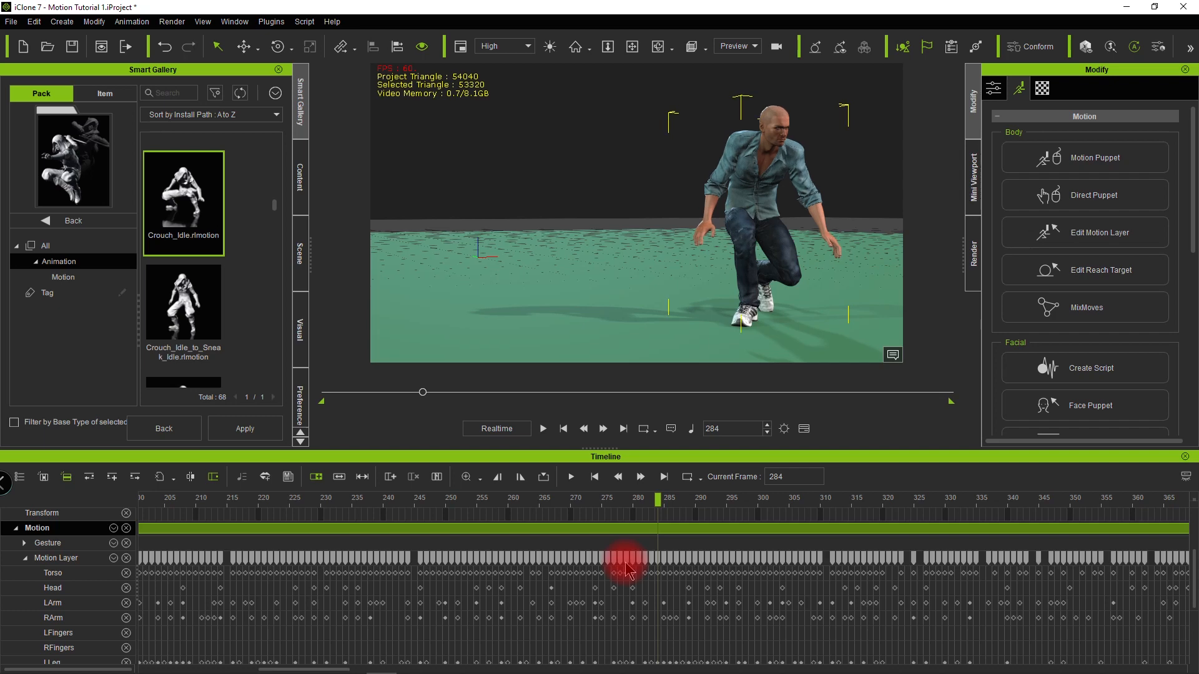
scroll(627, 565, down, 3)
scroll(631, 565, up, 3)
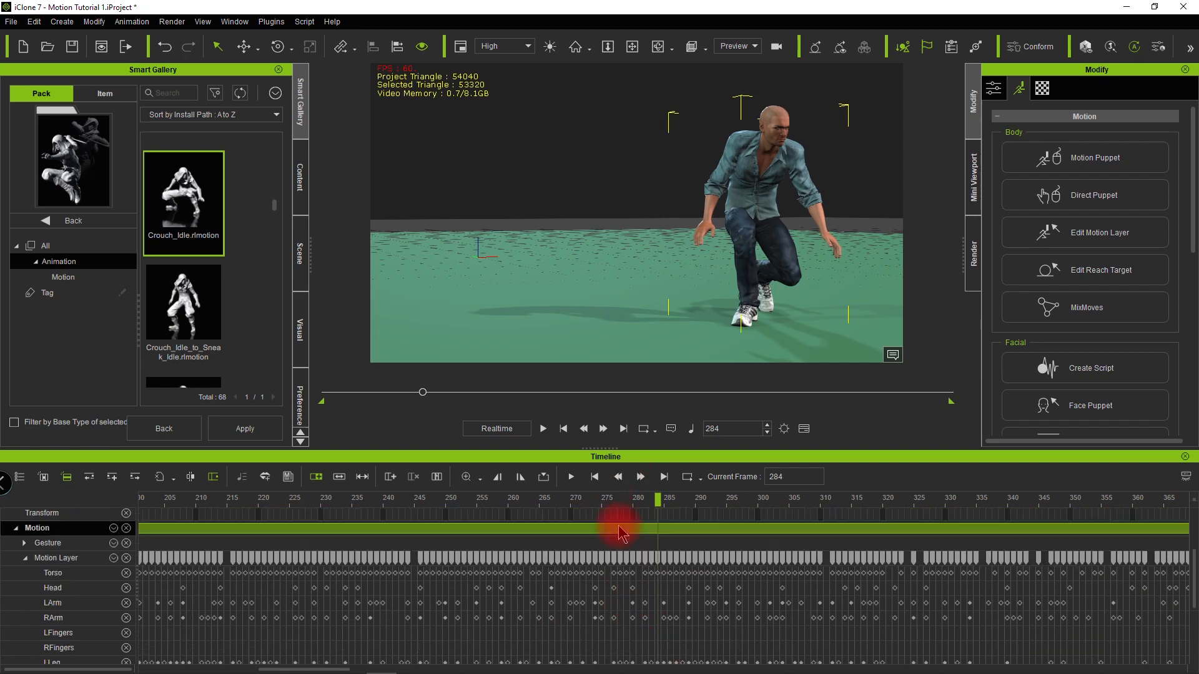
Step: Open the optimized clip in the Curve Editor, view the Hips Rotation Z curve, and close the editor
right_click(612, 551)
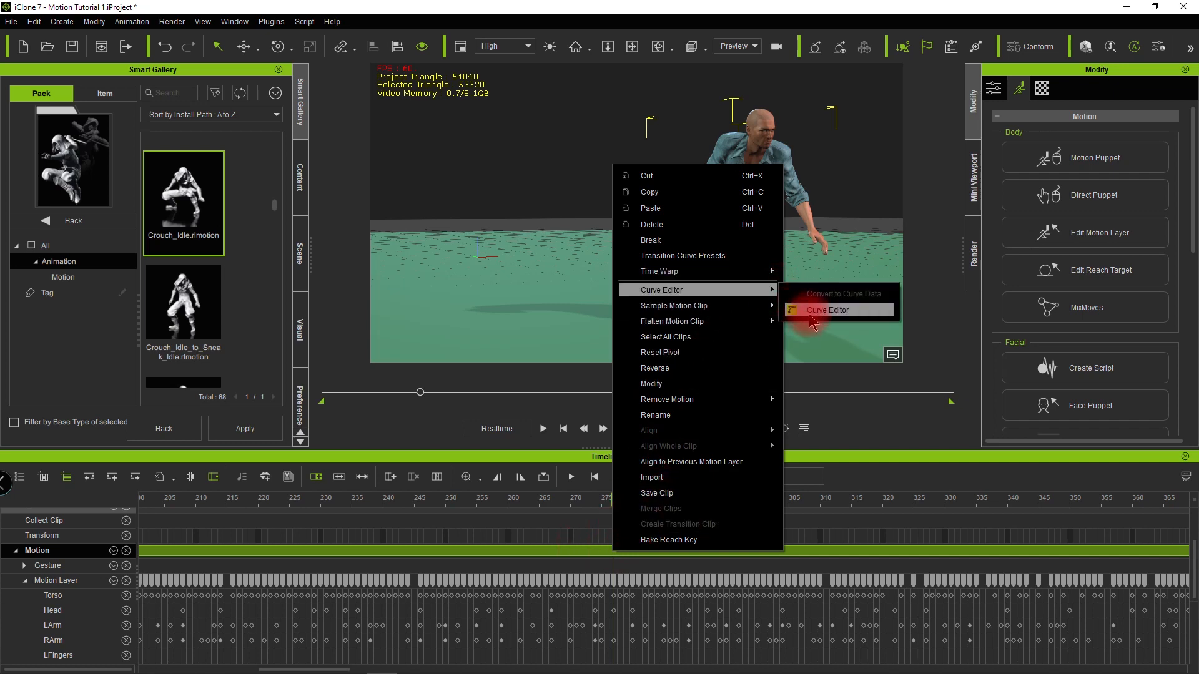
click(812, 306)
click(369, 479)
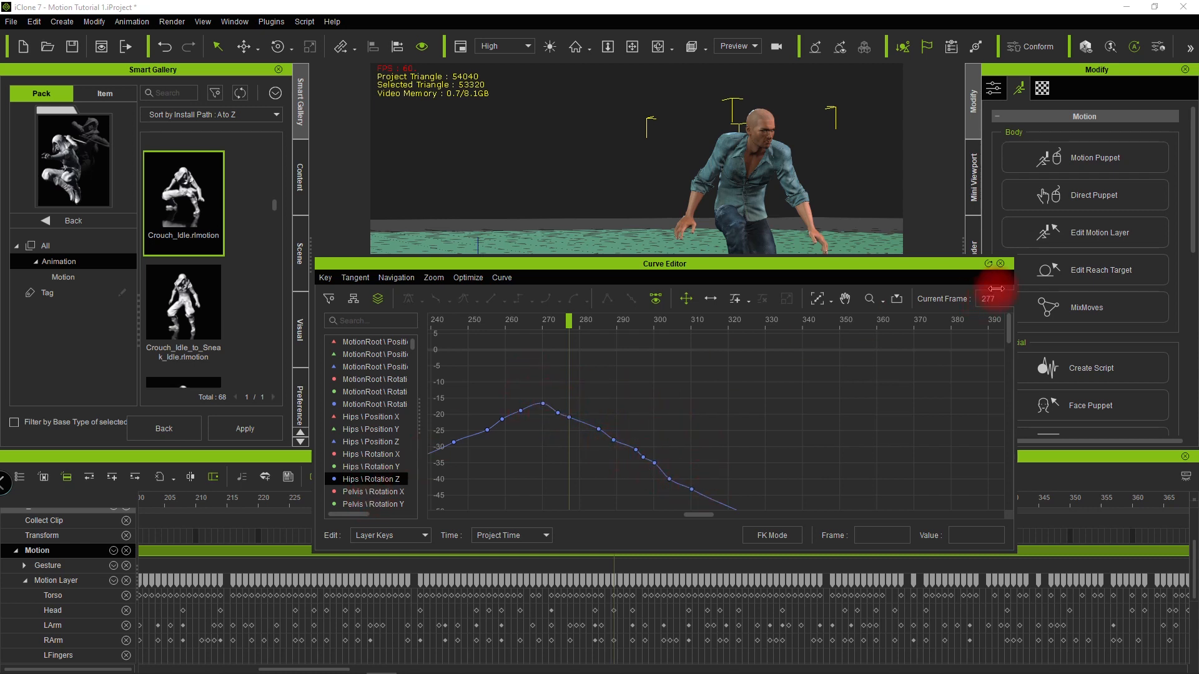
click(1000, 263)
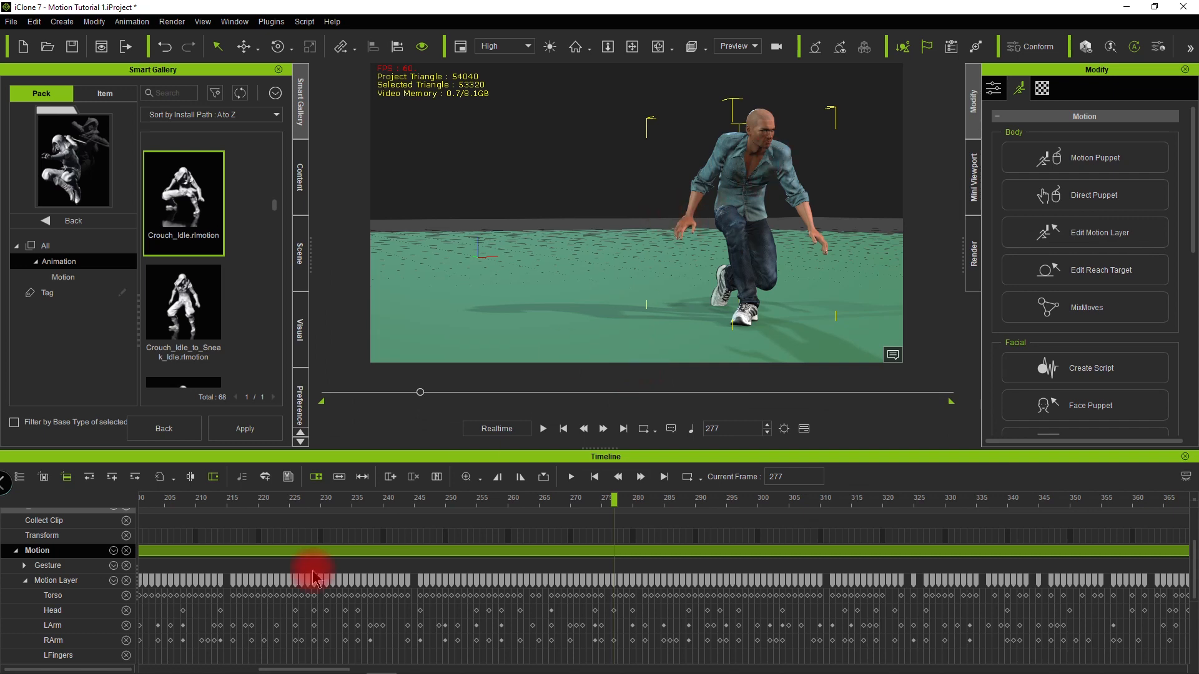
Step: Select all sampled keys on the RArm track of the motion layer and delete them
scroll(251, 662, down, 1)
scroll(336, 549, up, 1)
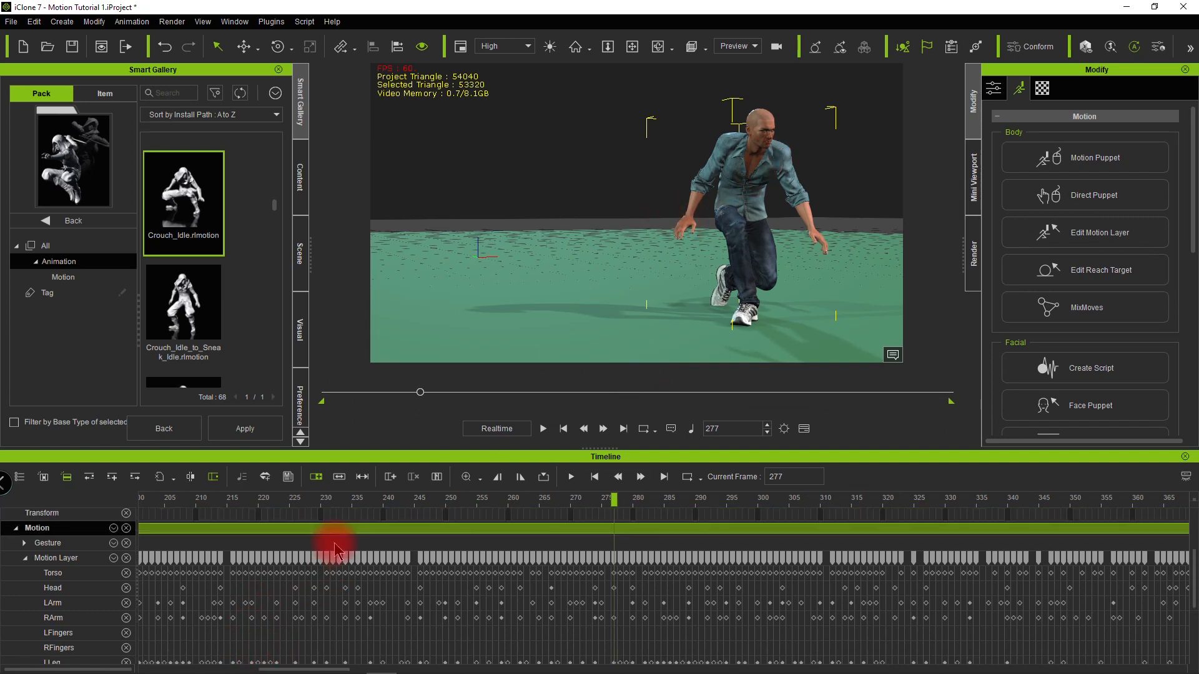
ctrl+scroll(346, 540, down, 5)
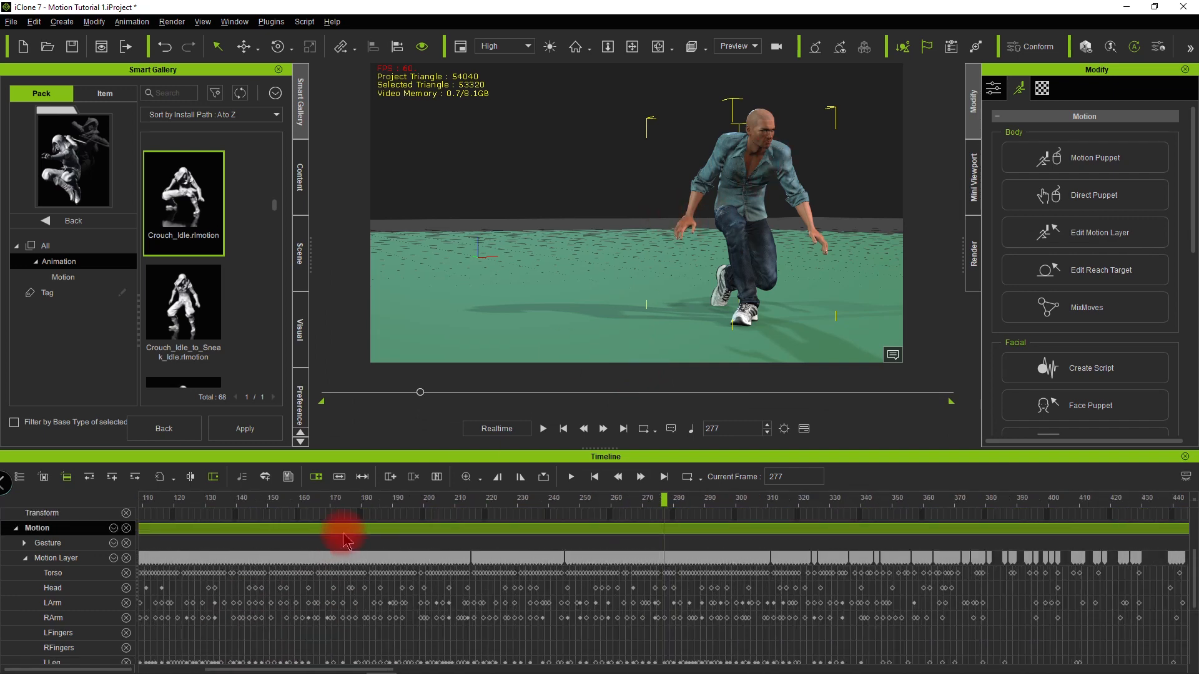
ctrl+scroll(345, 541, up, 1)
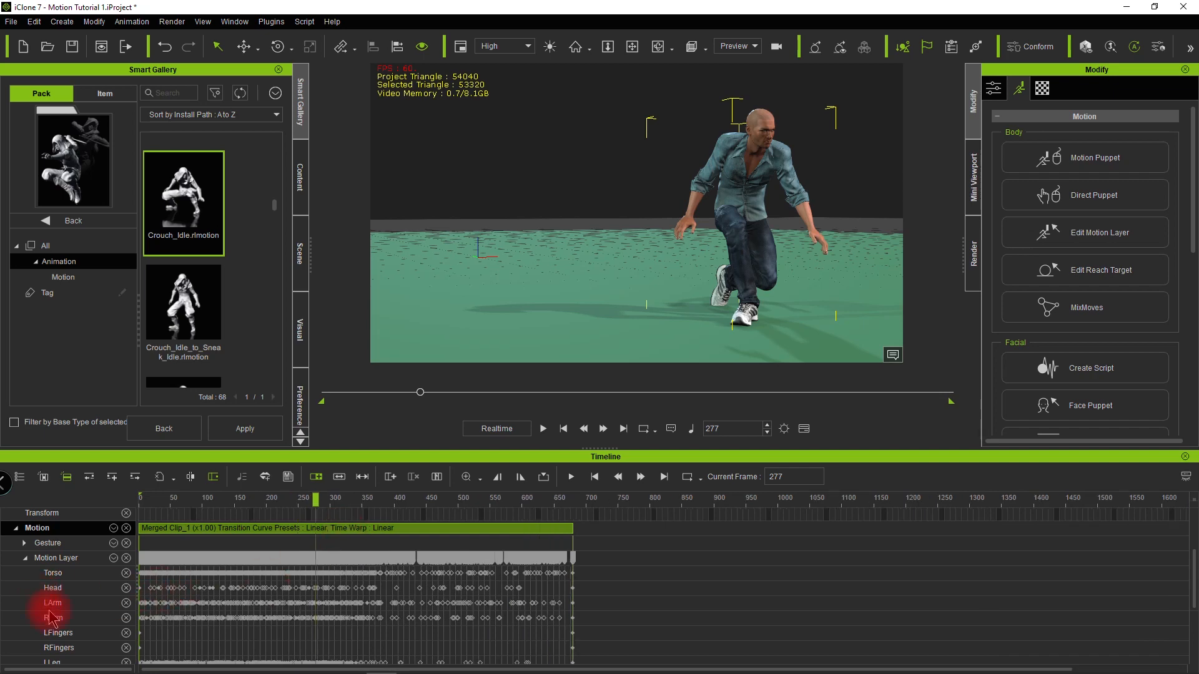
click(598, 618)
drag(578, 621, 243, 653)
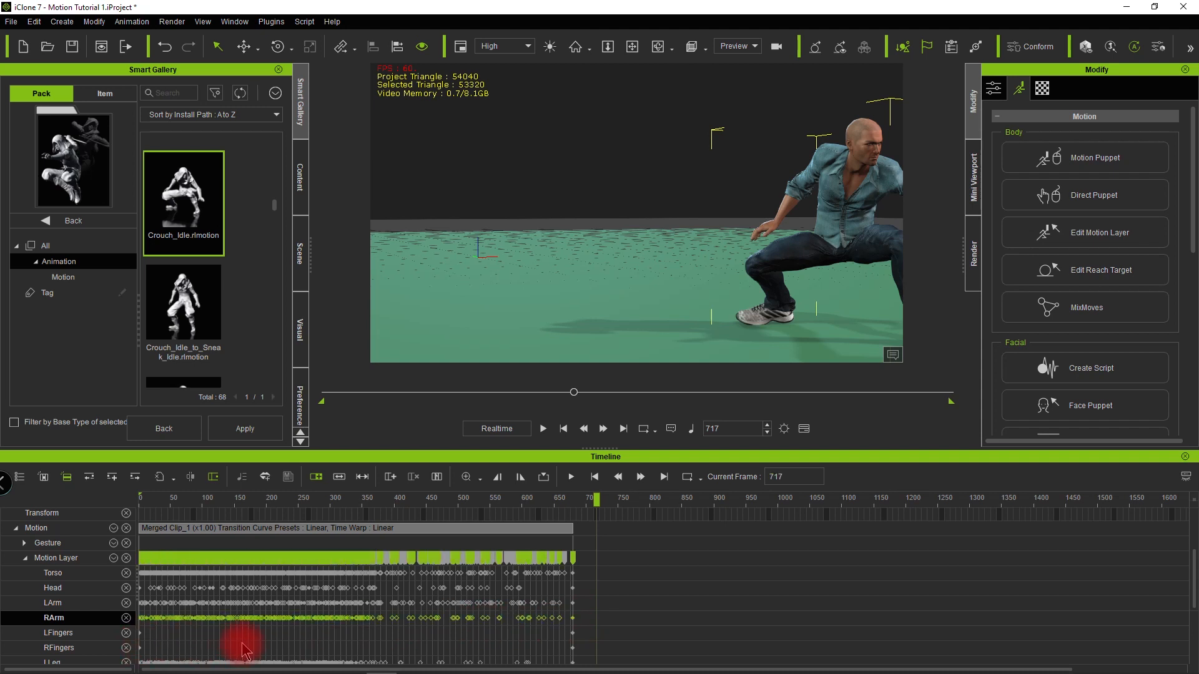
key(Delete)
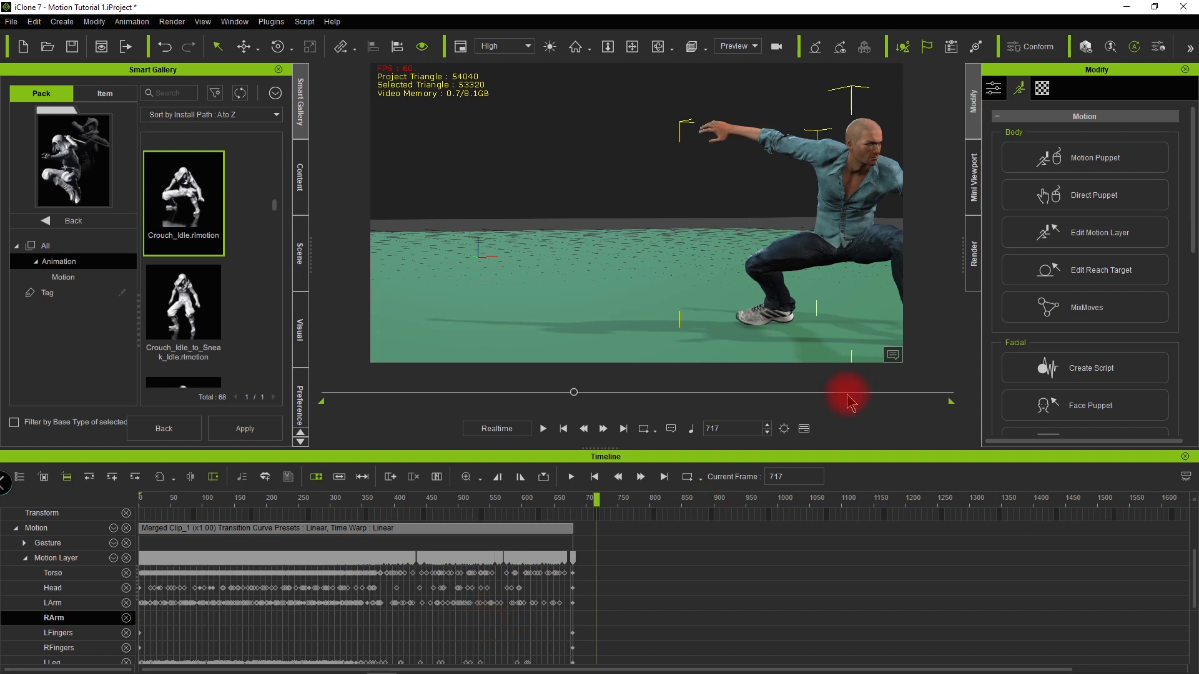
Step: Go to frame 1, start Edit Motion Layer, and rotate the character's right shoulder to lower the outstretched arm
alt+drag(541, 139, 487, 321)
mouse_move(155, 510)
mouse_down()
mouse_move(120, 503)
mouse_move(169, 504)
mouse_move(140, 503)
mouse_up()
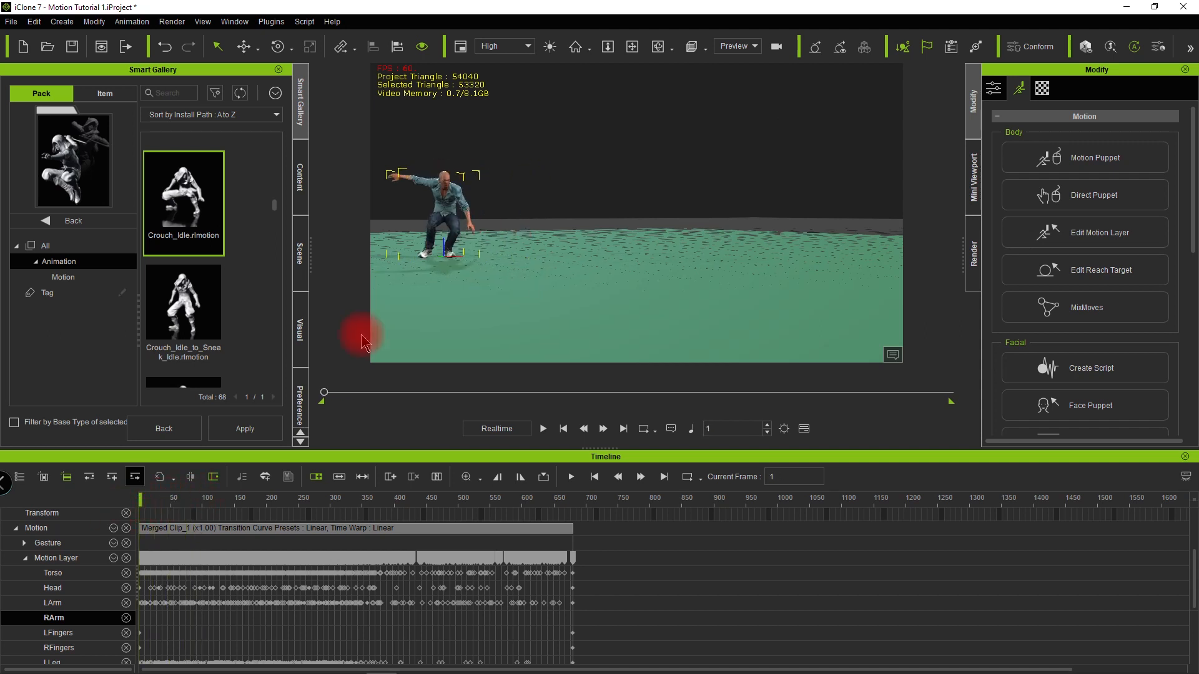
click(1046, 232)
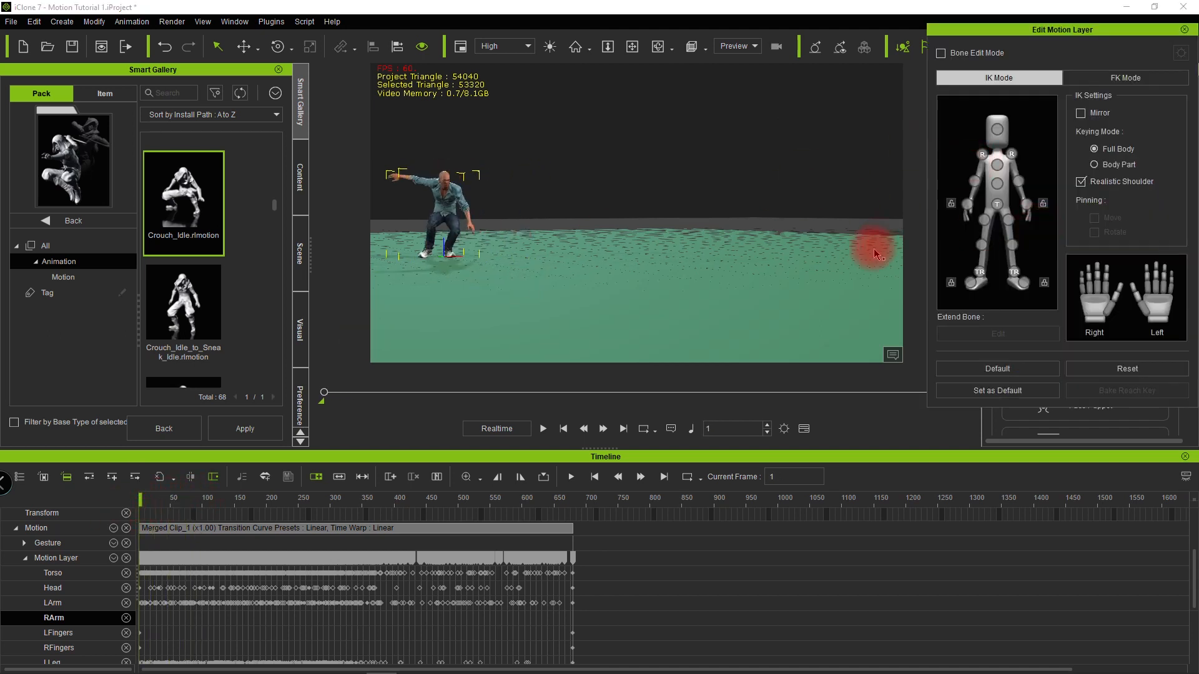
click(981, 155)
click(291, 47)
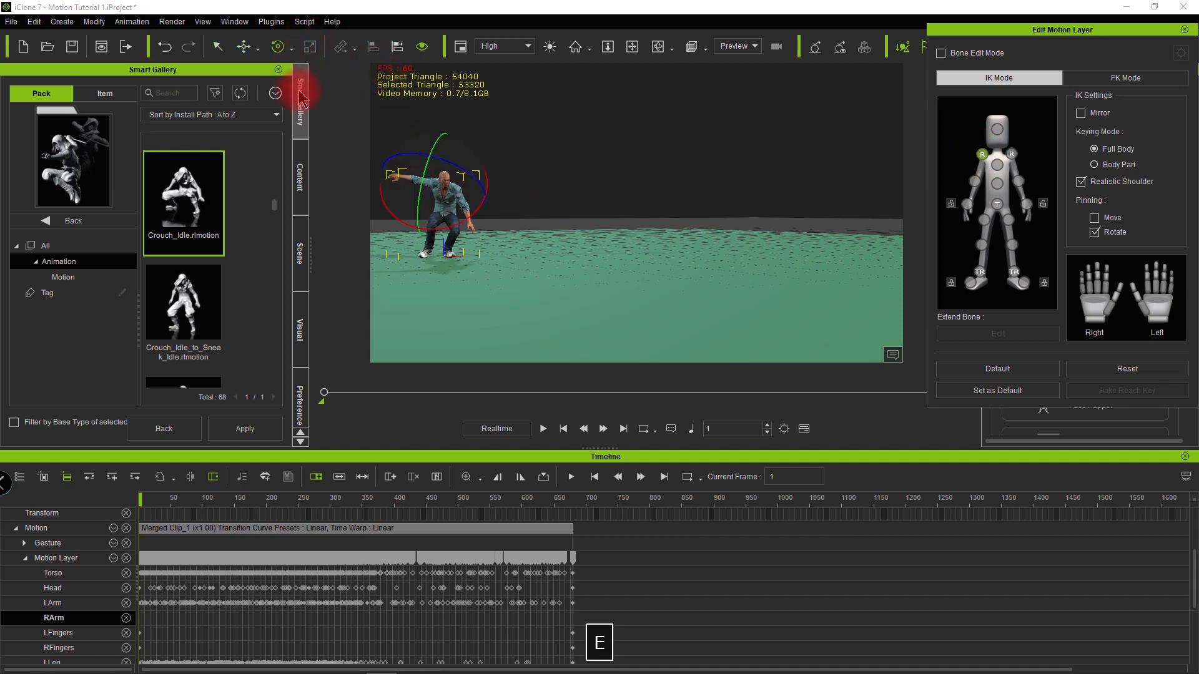
drag(409, 231, 596, 198)
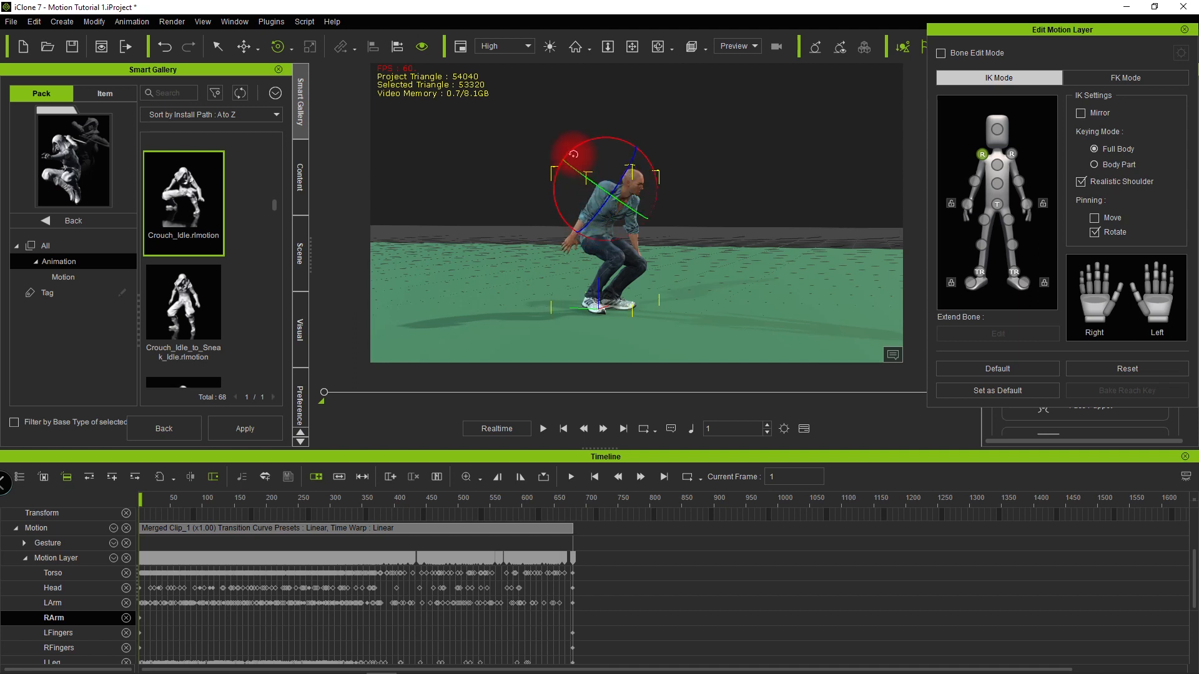
drag(582, 148, 575, 224)
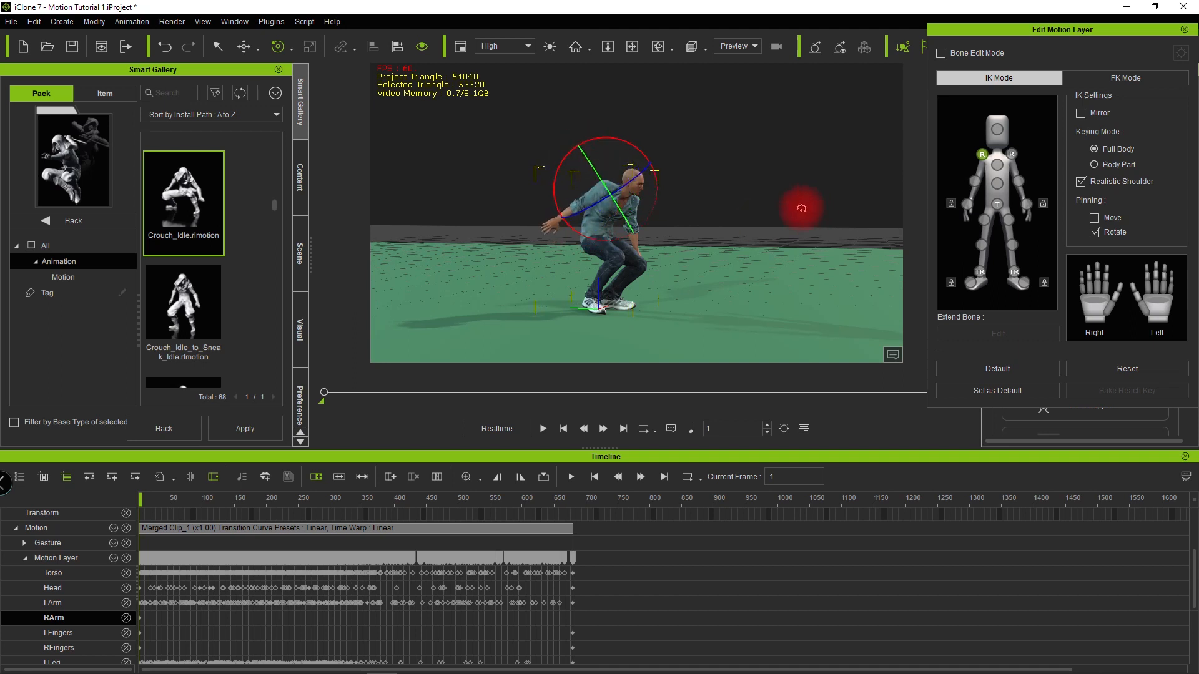
Step: Rotate the right forearm and the right hand at frame 1 to bend the arm in toward the body
click(973, 182)
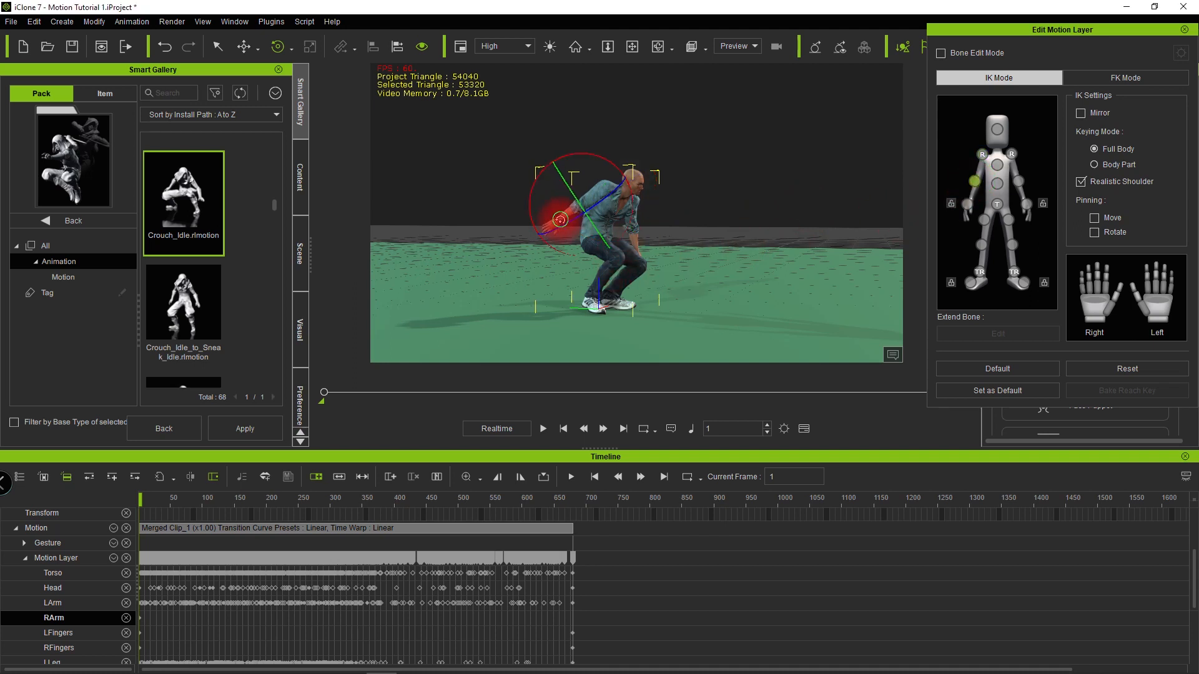
drag(578, 213, 611, 201)
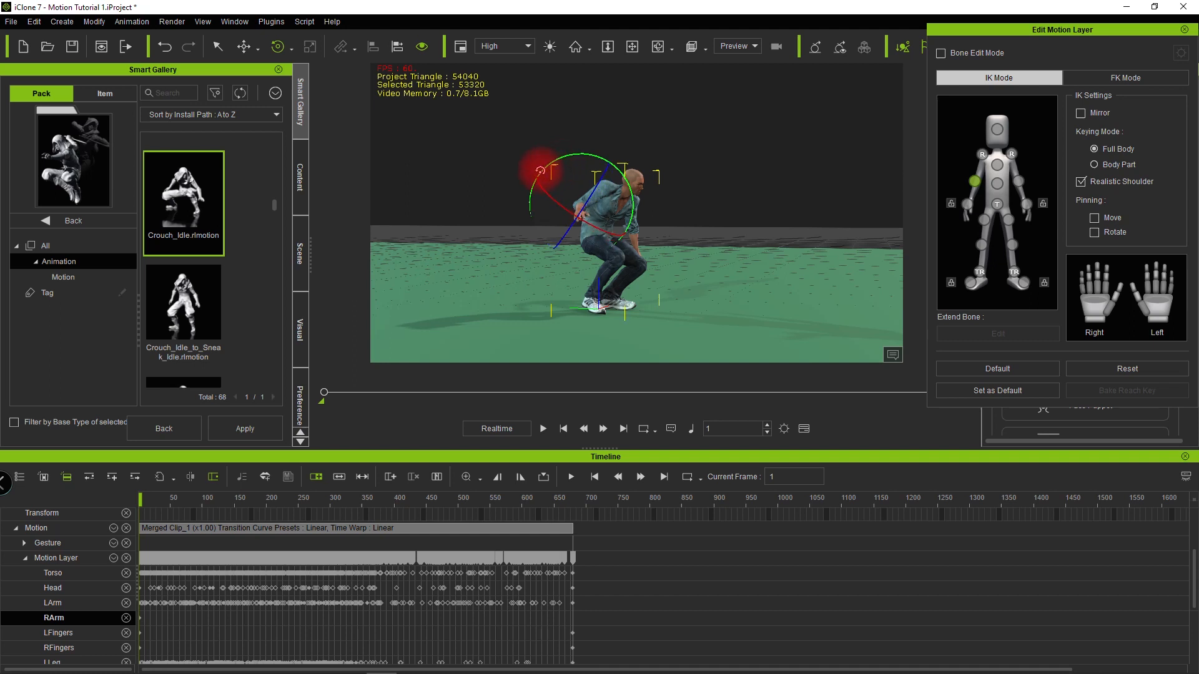
click(970, 211)
drag(593, 253, 599, 261)
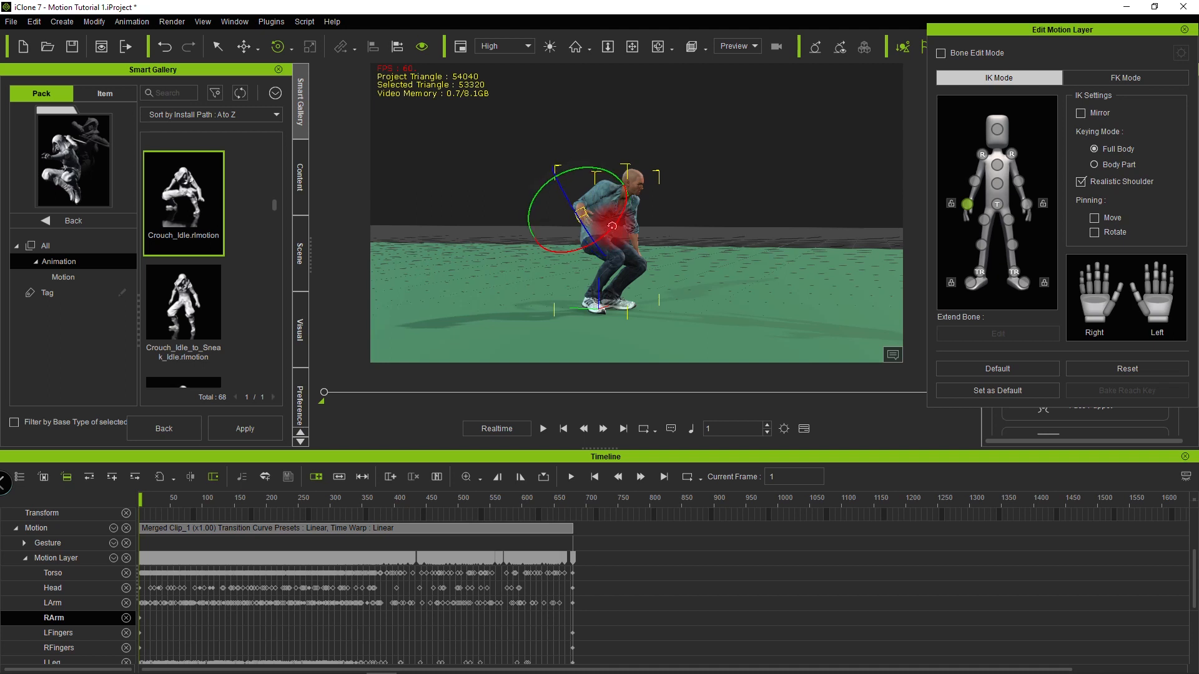
Step: Play the motion to check the re-posed right arm, stopping at frame 275
key(space)
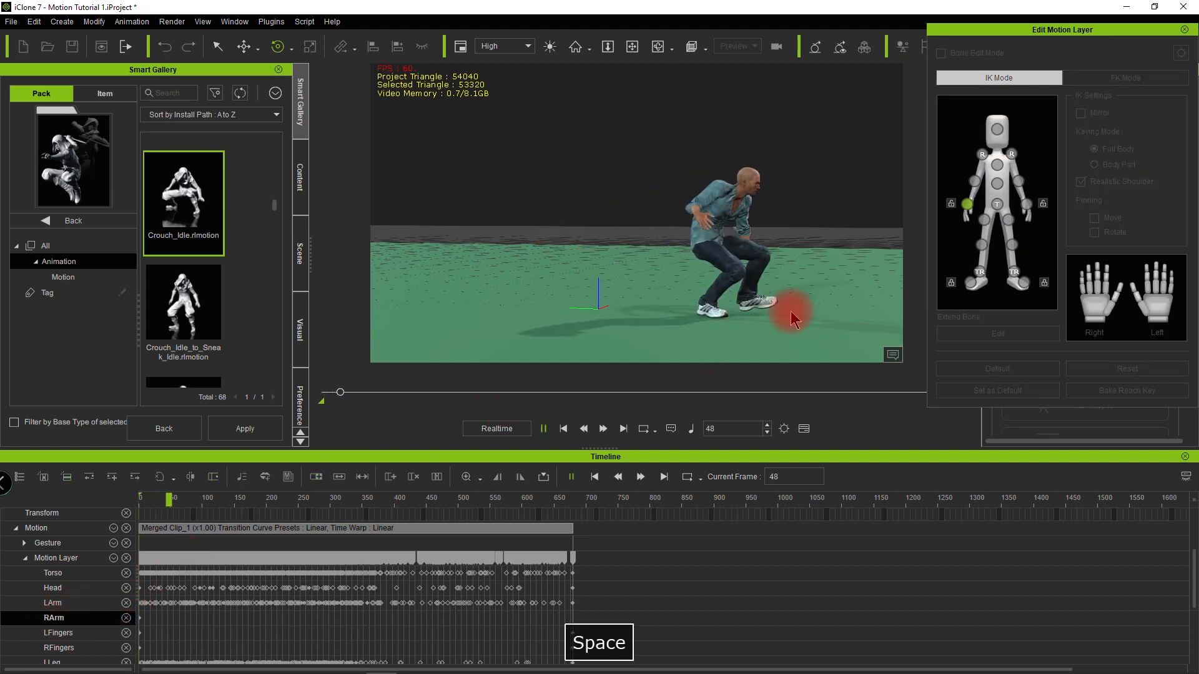
key(space)
alt+drag(743, 309, 396, 316)
key(space)
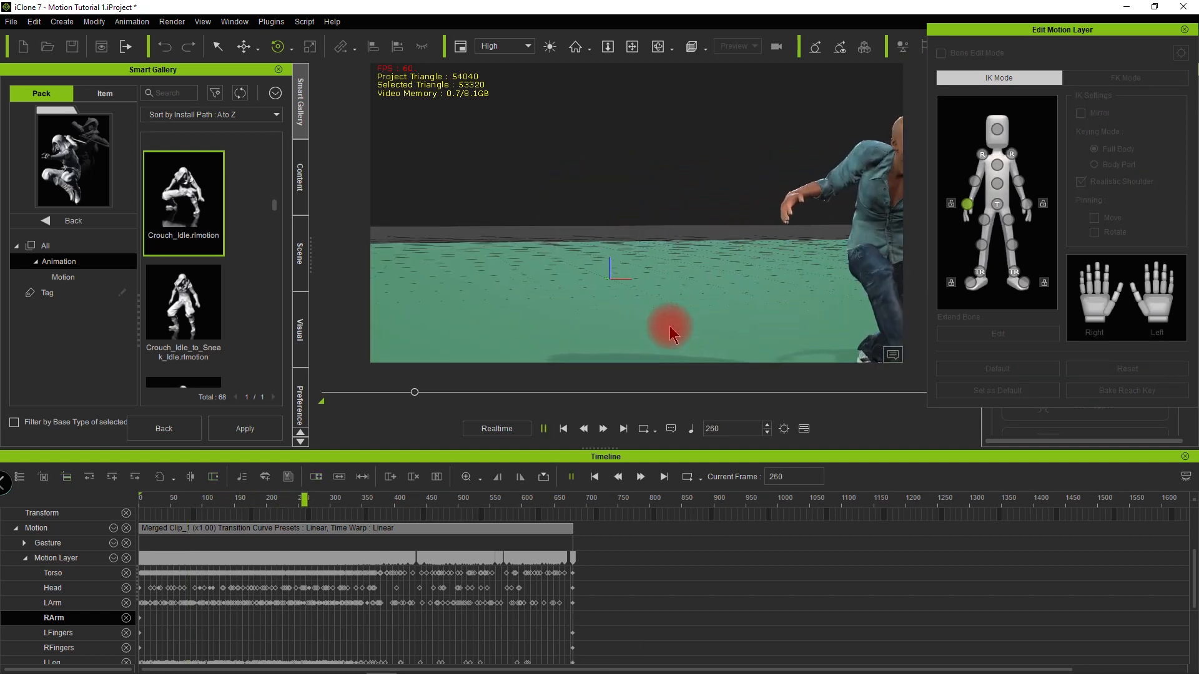
key(space)
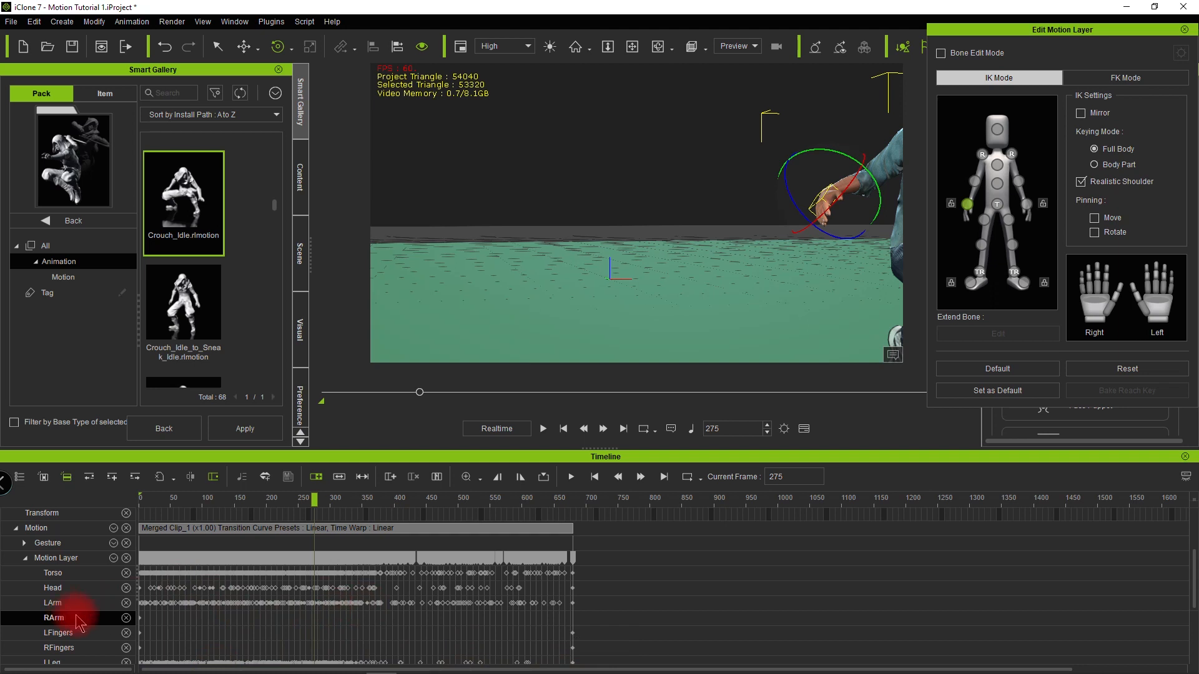
Step: Key a new right arm pose at frame 275 by rotating the right forearm and the right hand
alt+drag(747, 273, 536, 282)
click(974, 181)
drag(640, 220, 897, 232)
click(966, 205)
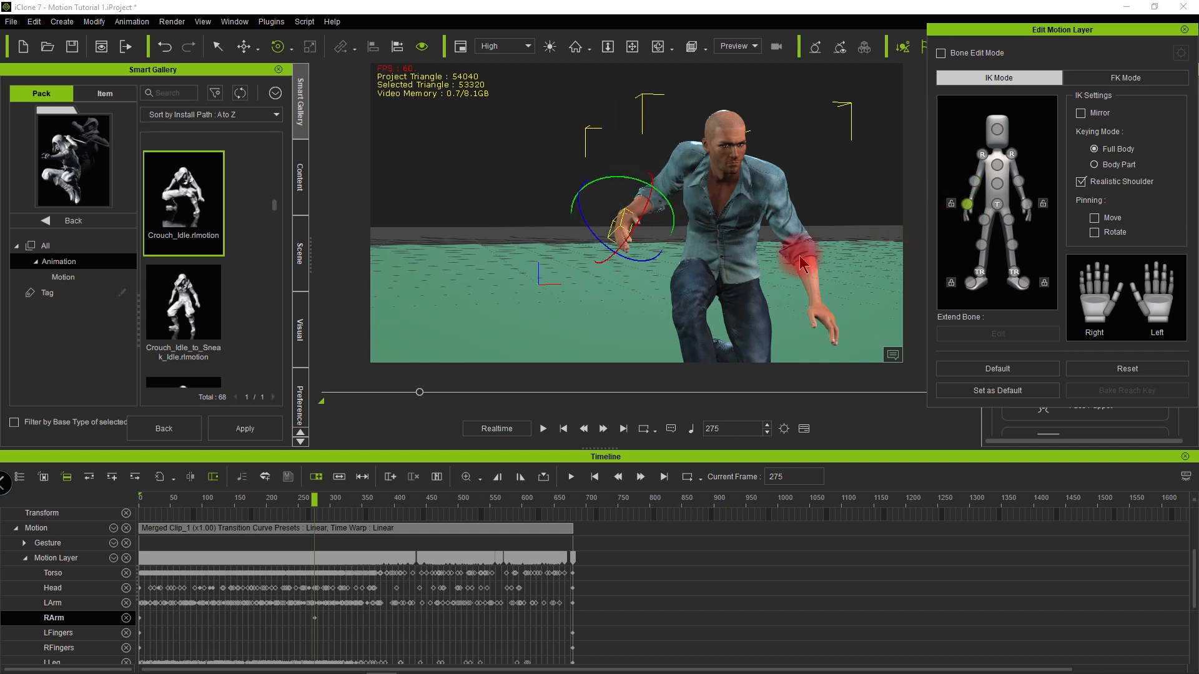
drag(640, 261, 622, 260)
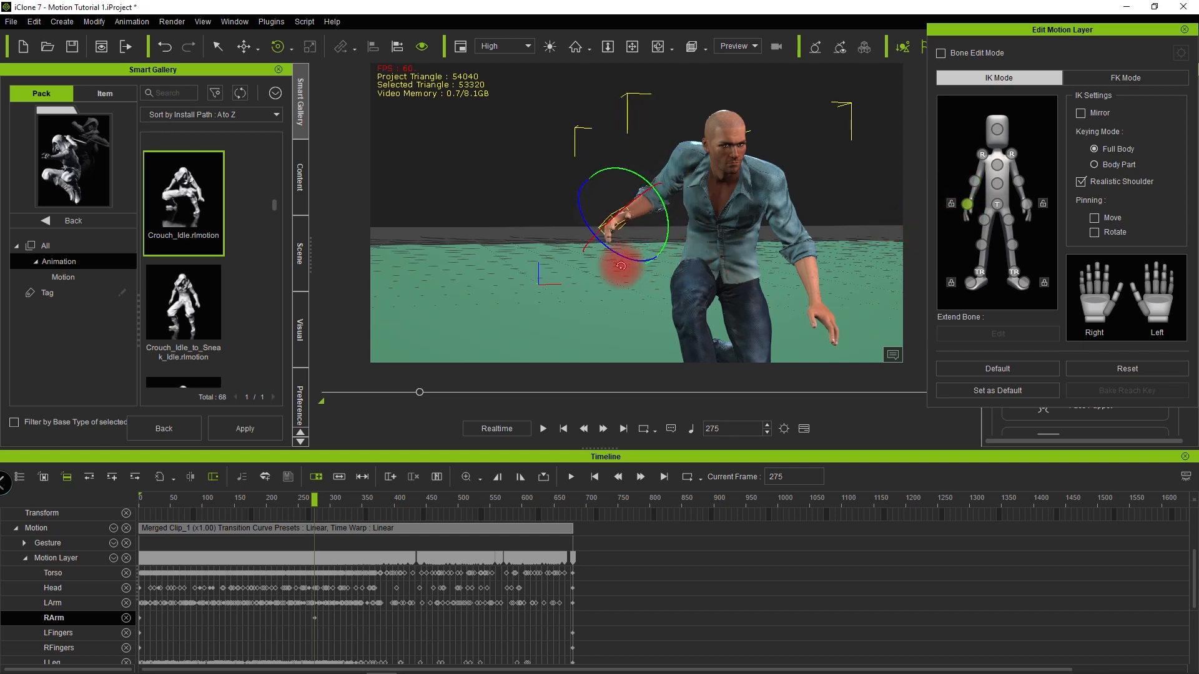
Step: Play the motion from the start and scrub the timeline to review the right arm moving between its two keys
click(145, 497)
key(space)
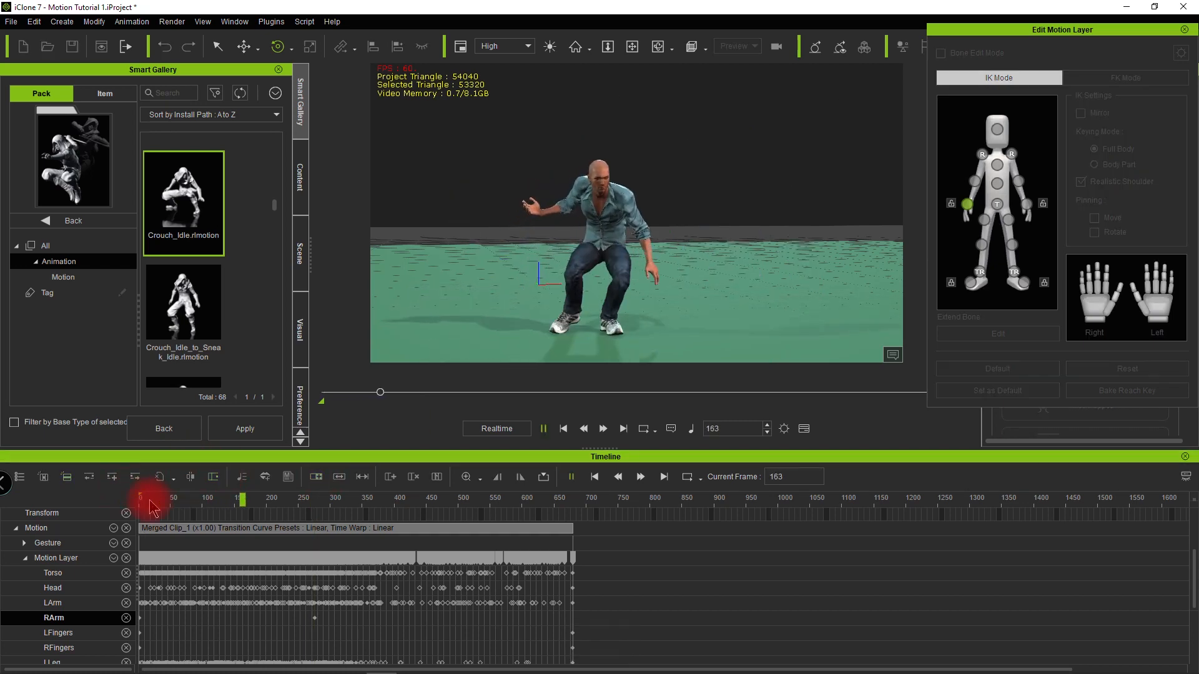
key(space)
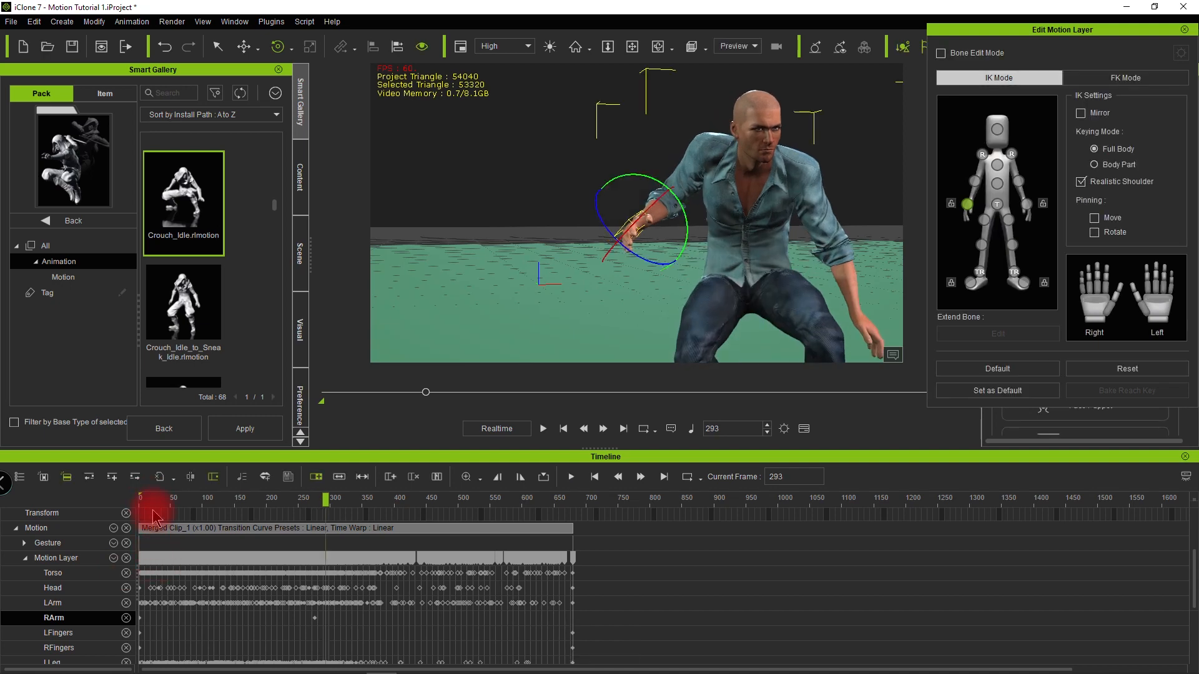
drag(154, 508, 361, 615)
click(213, 500)
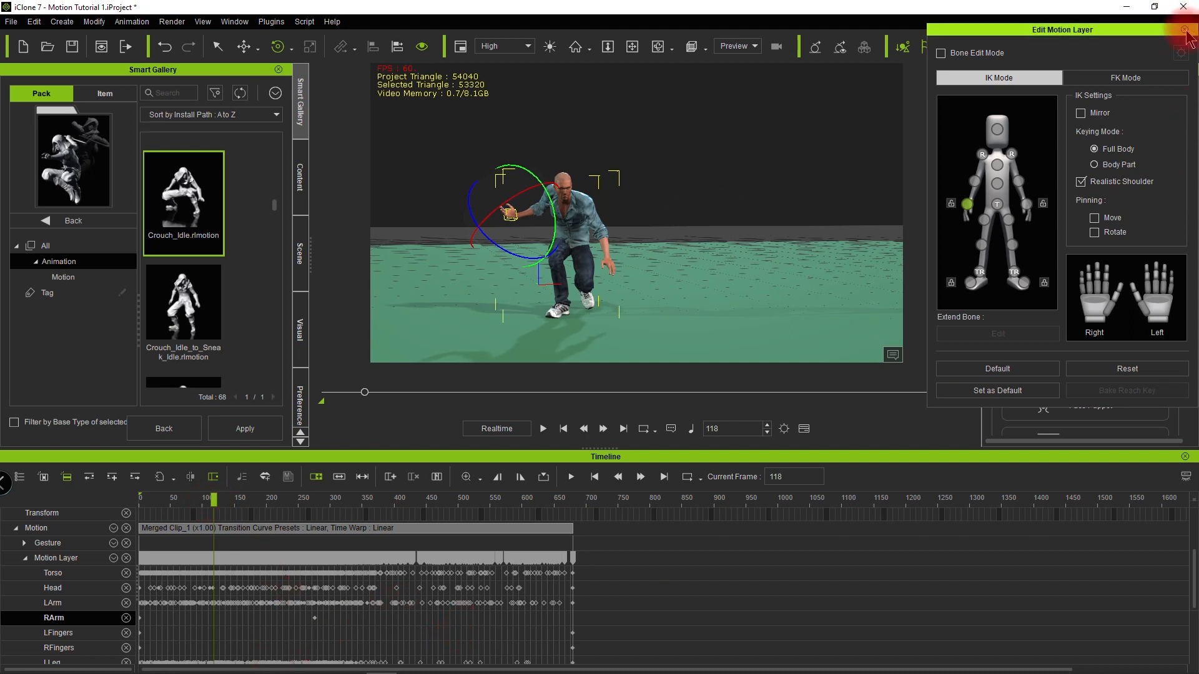
Step: Undo the right arm poses, the RArm key deletion, and the optimized sampling of the merged clip
click(357, 530)
key(ctrl+z)
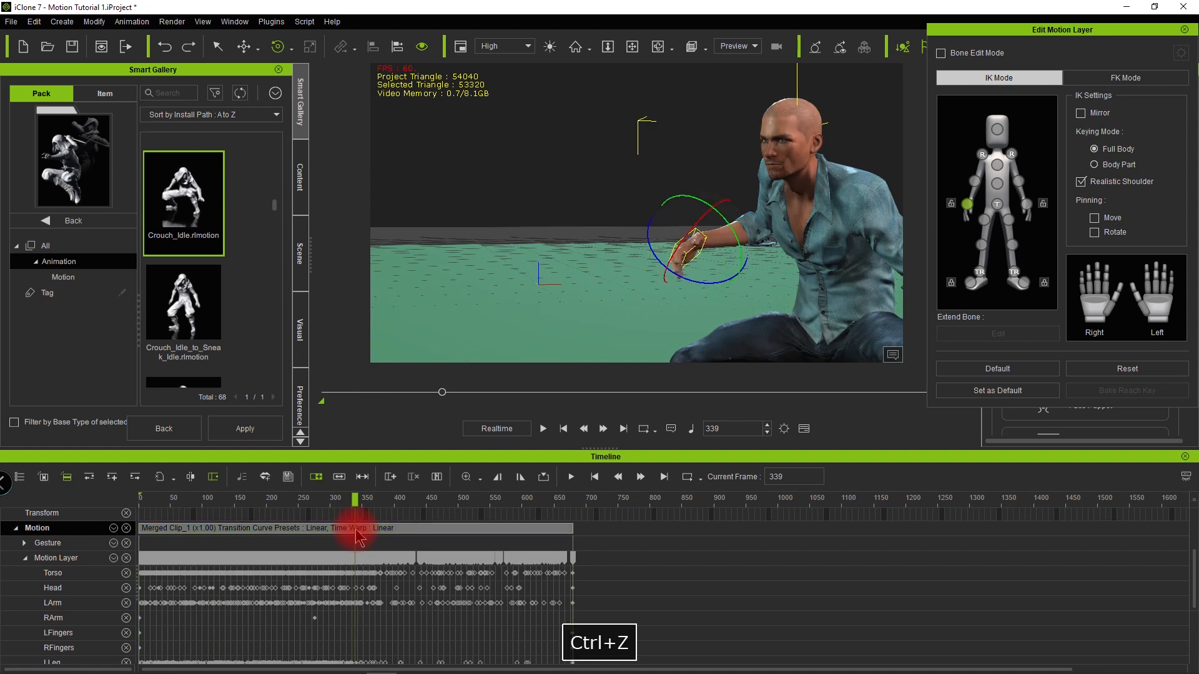
key(ctrl+z)
key(ctrl+z)
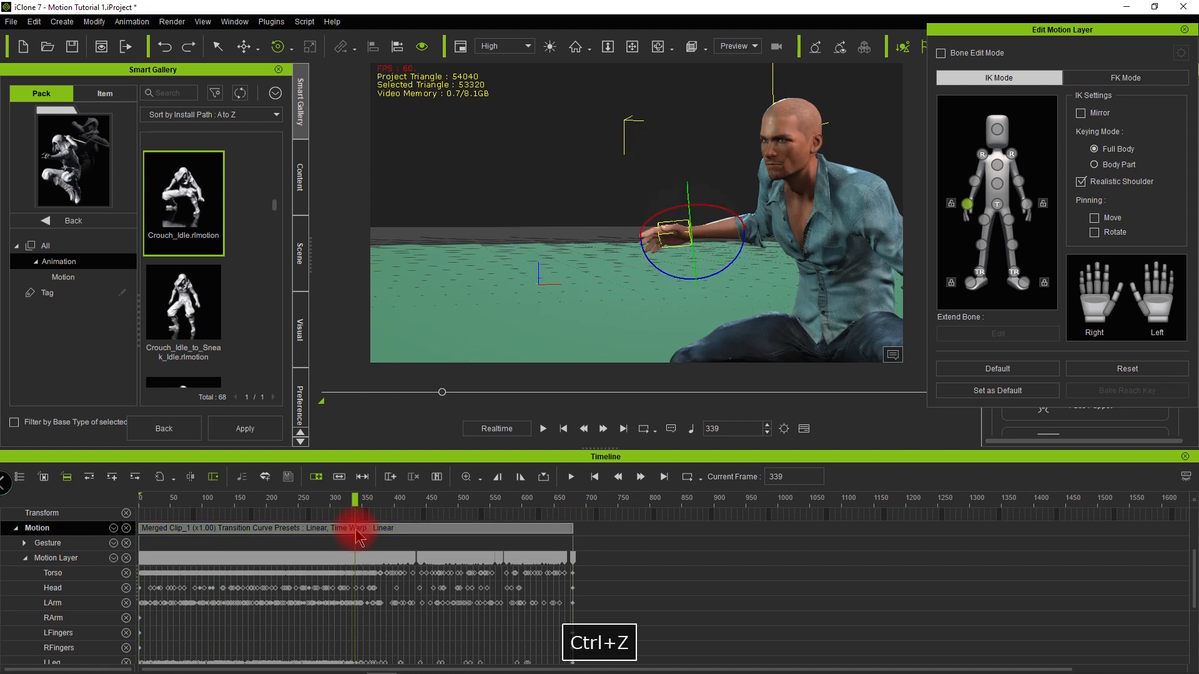
key(ctrl+z)
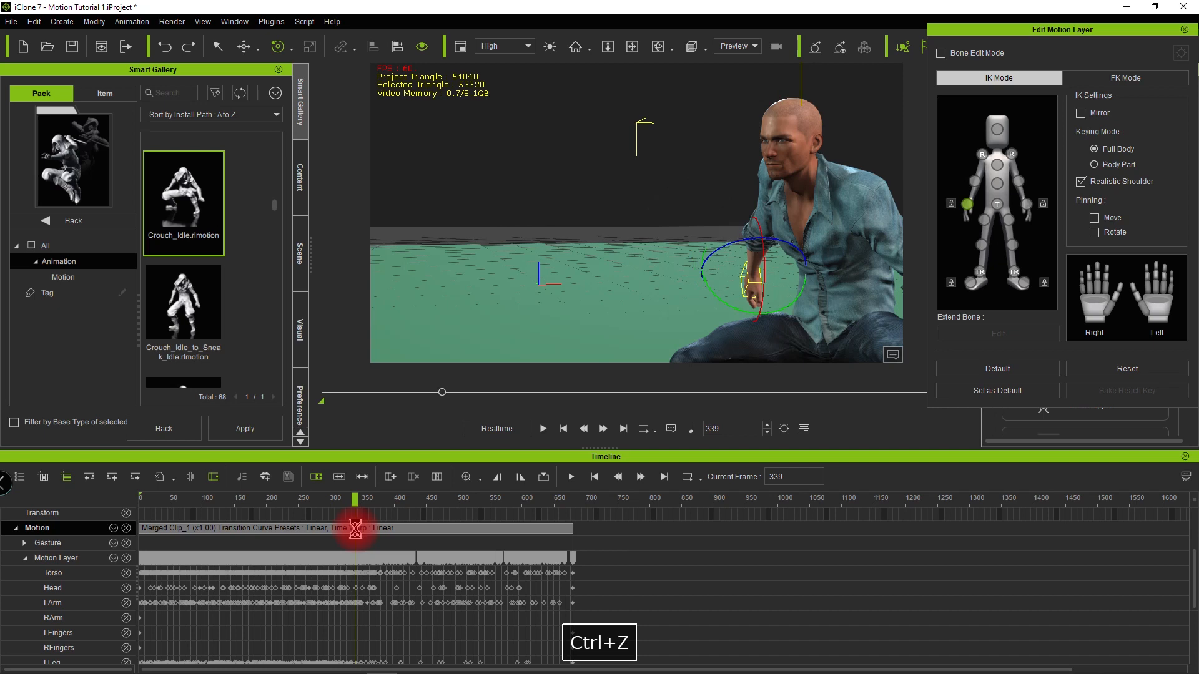
key(ctrl+z)
key(ctrl+z)
key(ctrl+z)
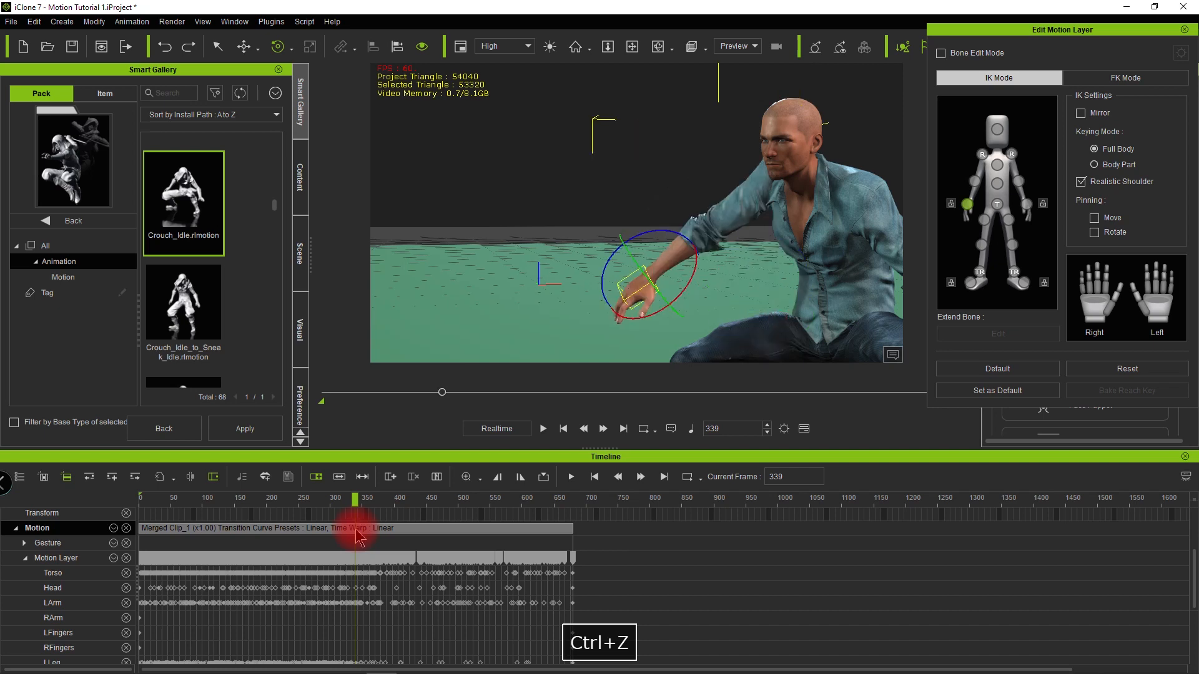
key(ctrl+z)
key(ctrl+z)
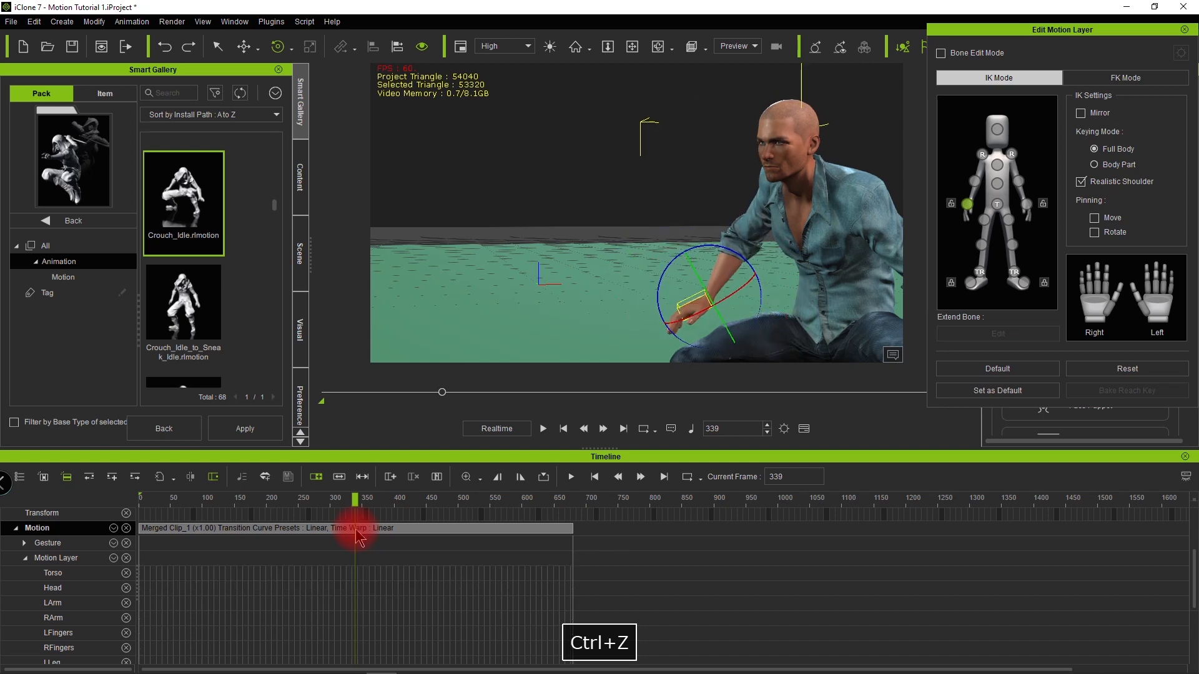
Step: Sample all parts of the merged motion clip with the optimized option
scroll(387, 533, down, 1)
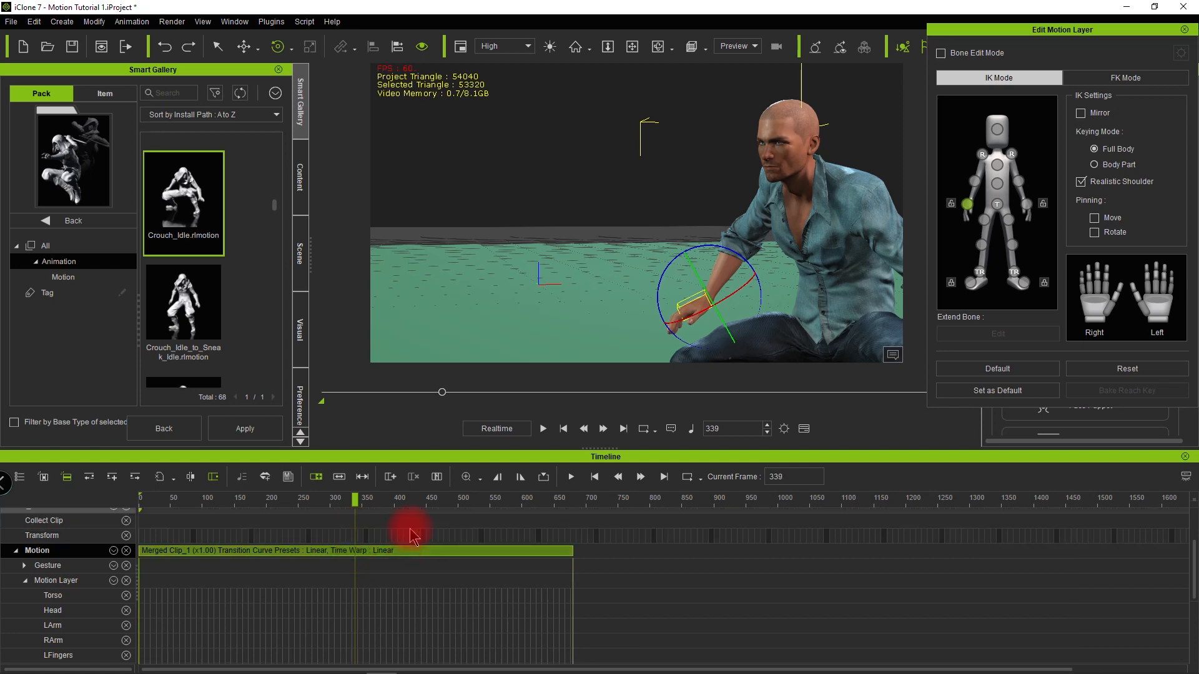
drag(261, 503, 300, 497)
drag(507, 269, 896, 228)
click(345, 548)
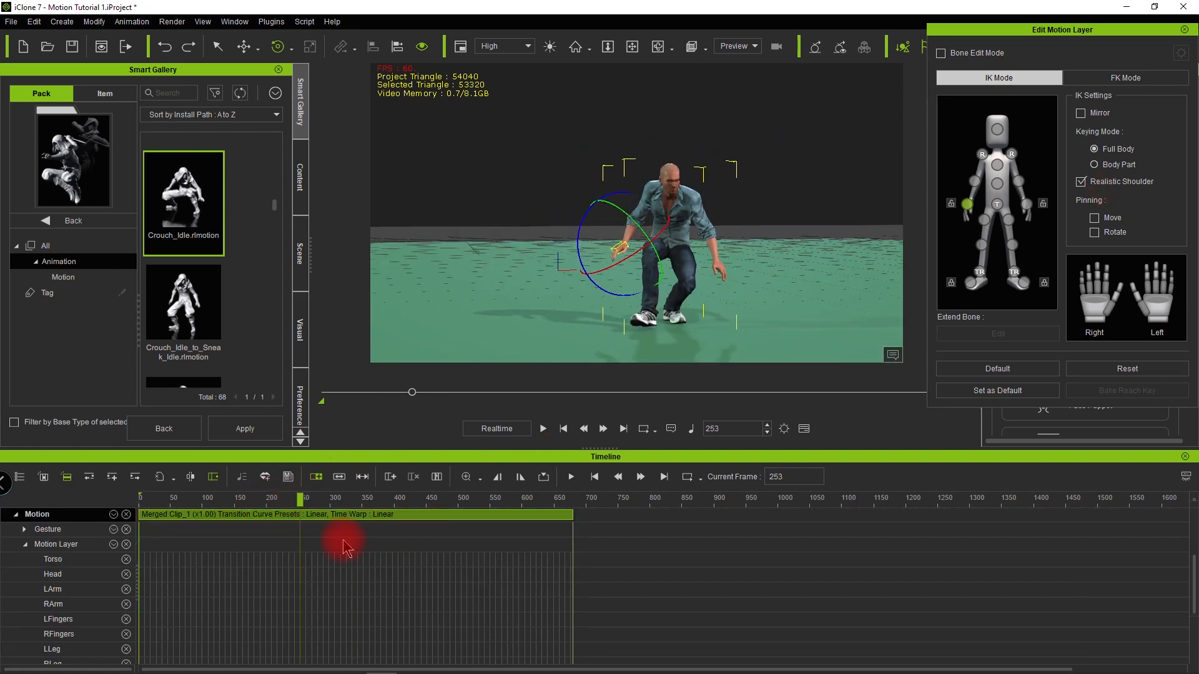
right_click(354, 526)
mouse_move(482, 289)
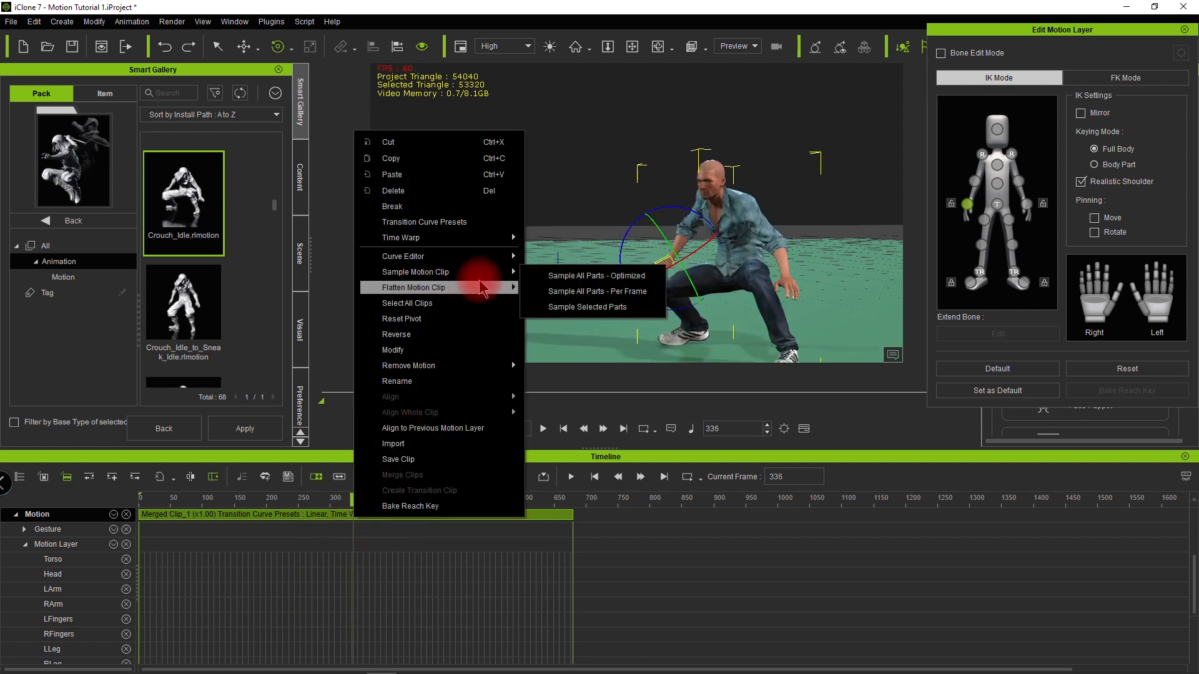
click(553, 276)
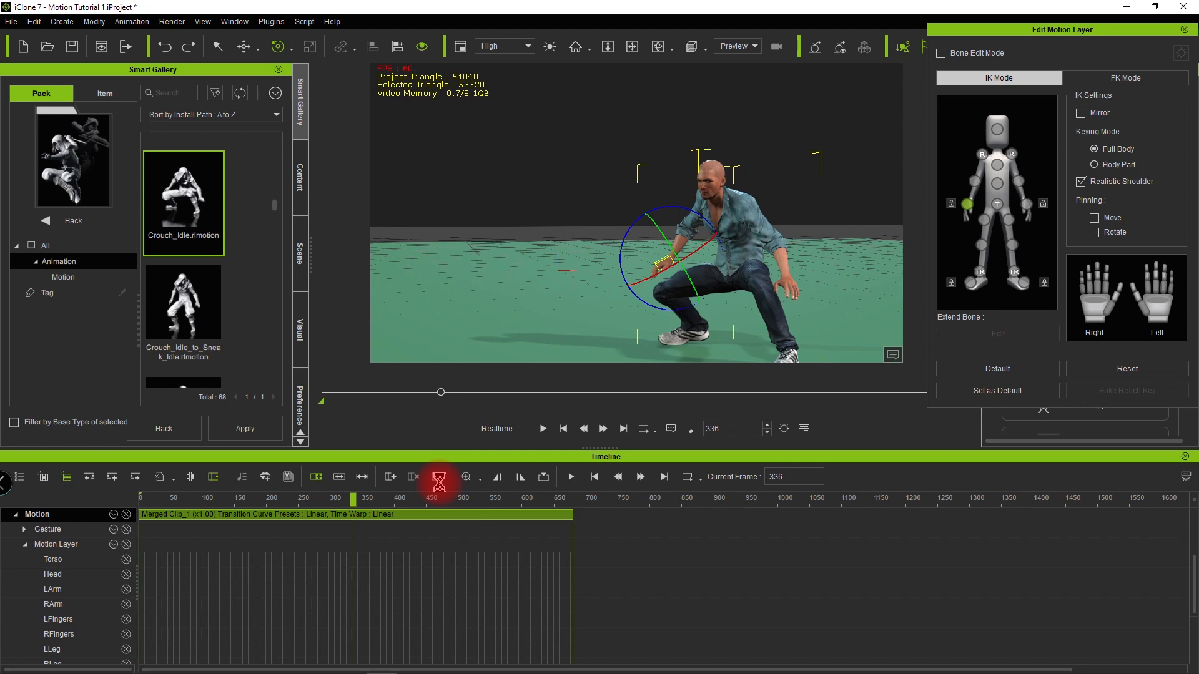
click(446, 504)
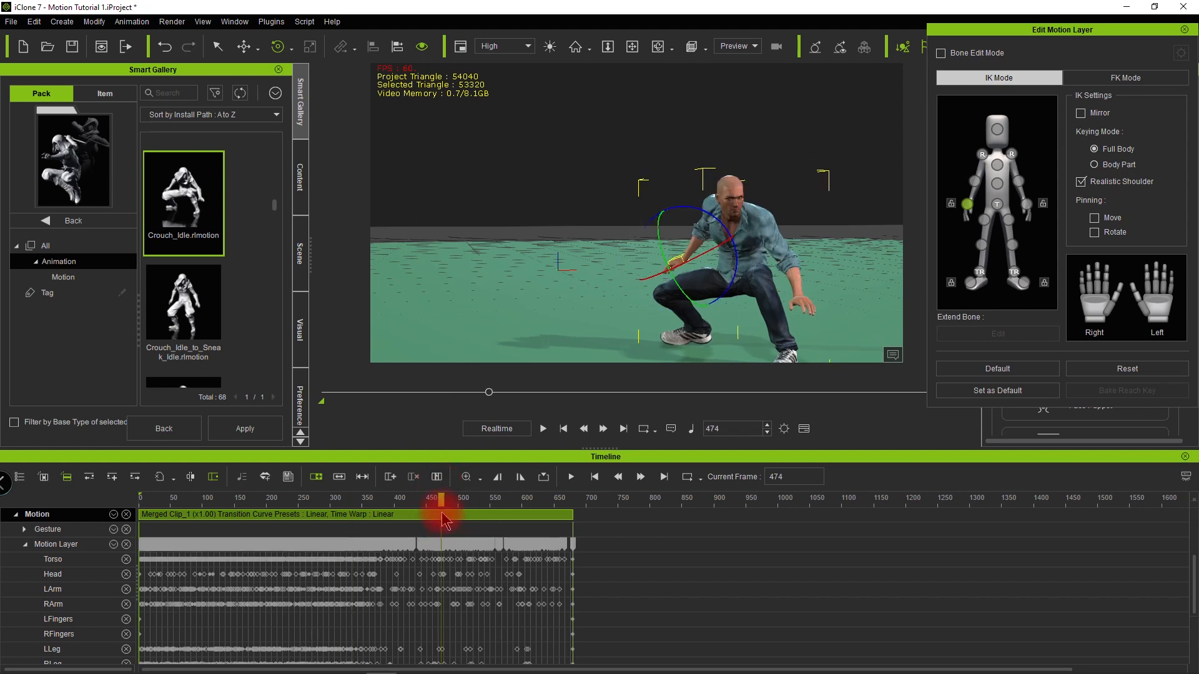
scroll(445, 526, up, 5)
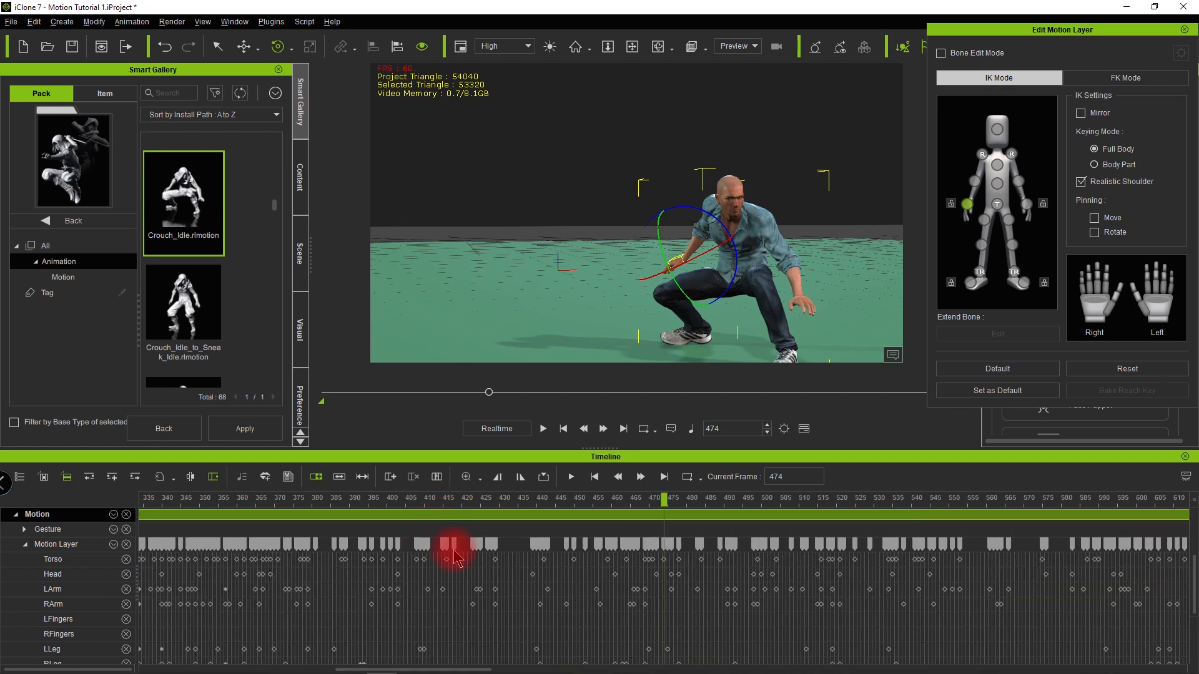
Step: Review the sampled keys around frame 475, and undo the optimized sampling of the merged clip
scroll(504, 530, up, 2)
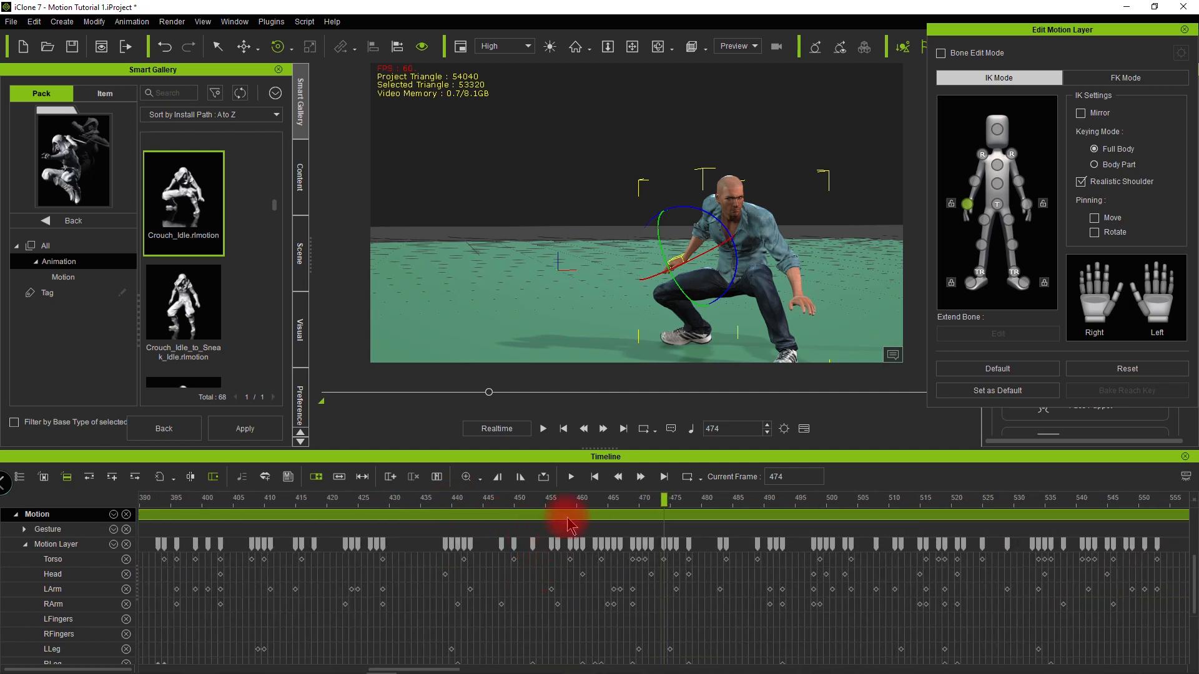
click(814, 504)
drag(728, 509, 682, 511)
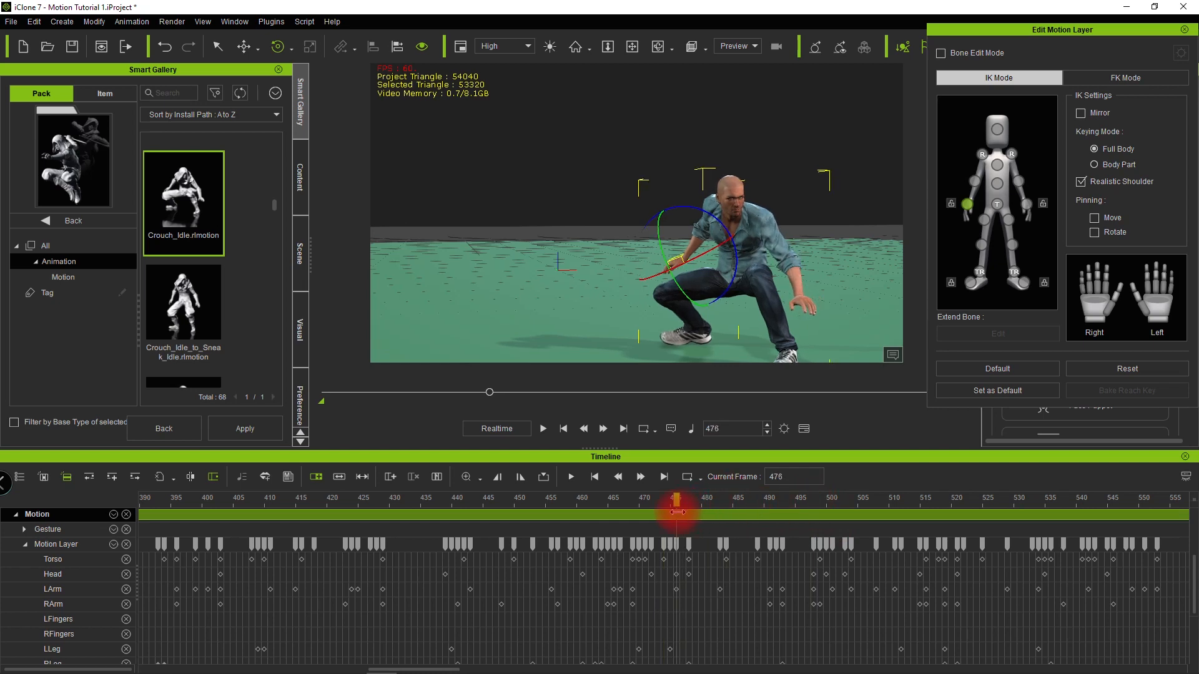
scroll(636, 518, down, 6)
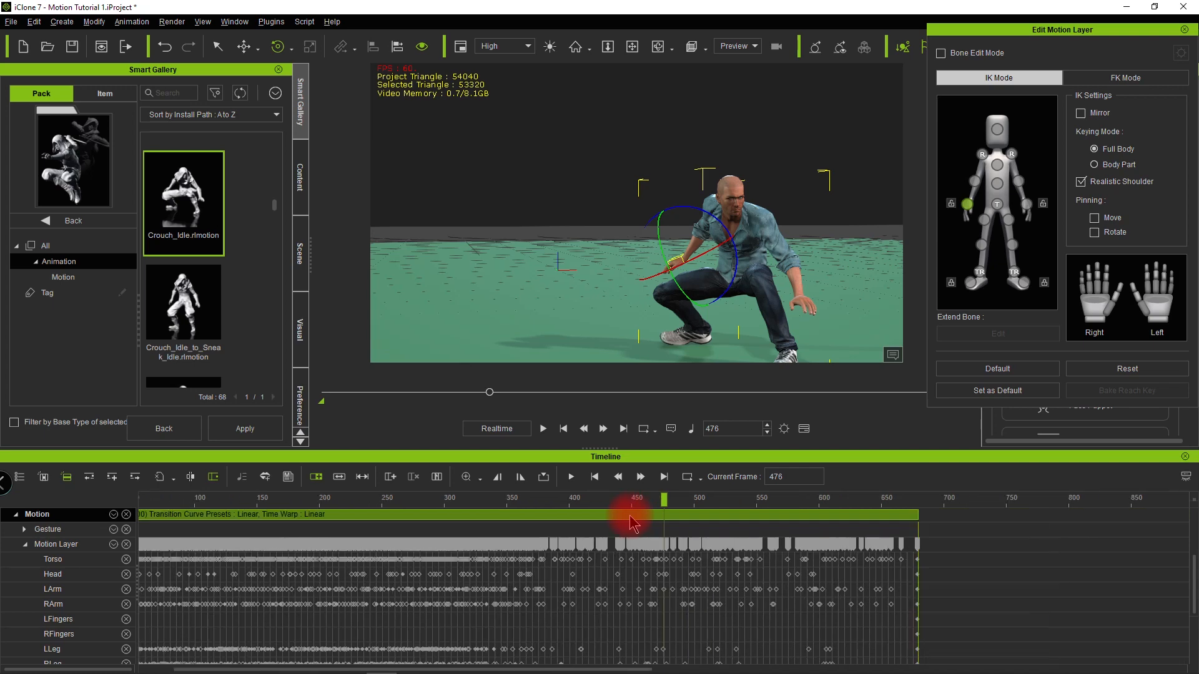
scroll(631, 523, down, 3)
right_click(513, 522)
click(456, 509)
key(ctrl+z)
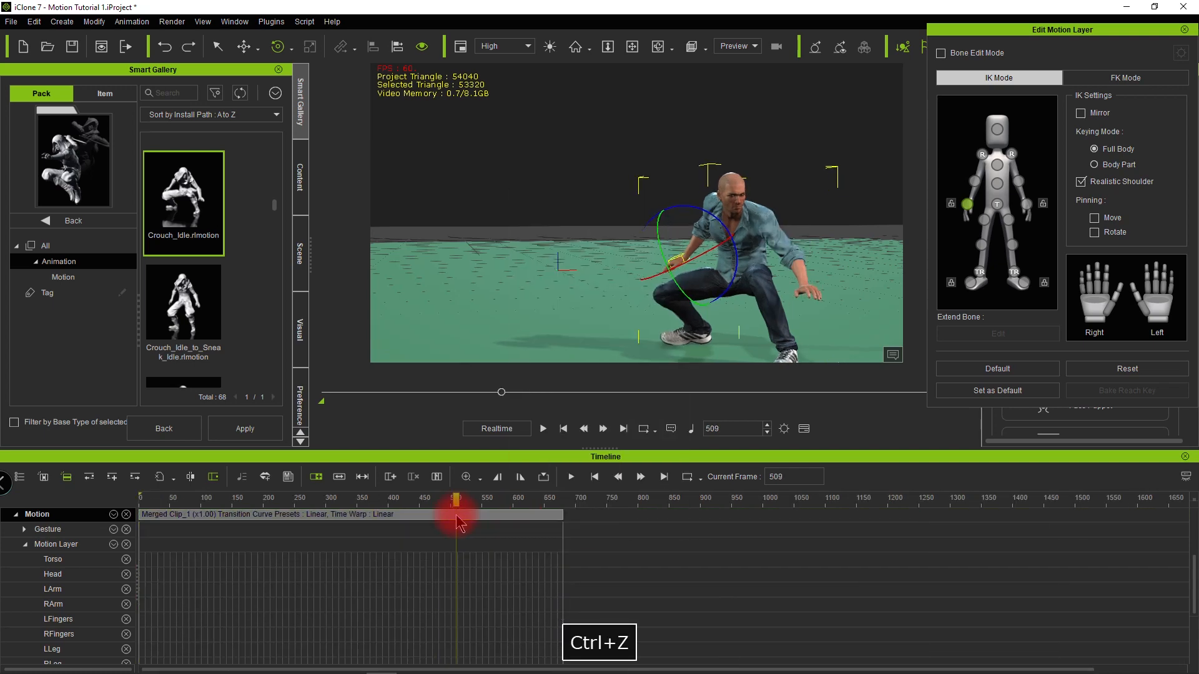
Step: Speed up the merged clip to about x1.43 by shortening it to end near frame 475, and play it from the start
click(496, 515)
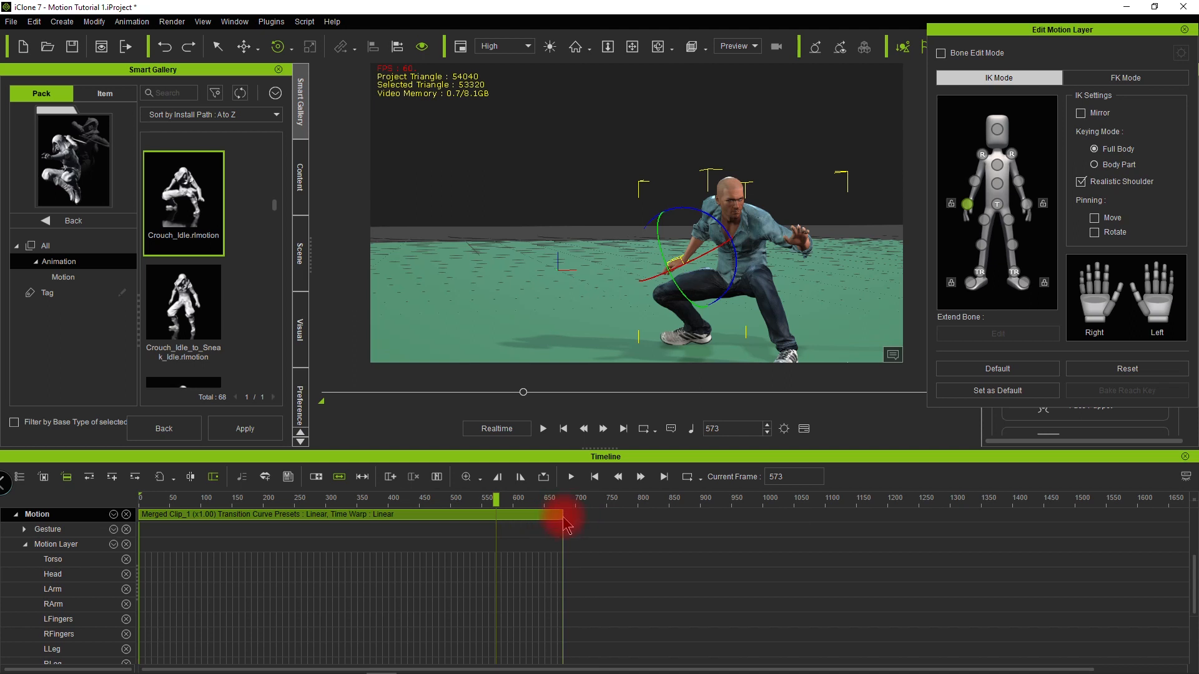
drag(562, 514, 436, 535)
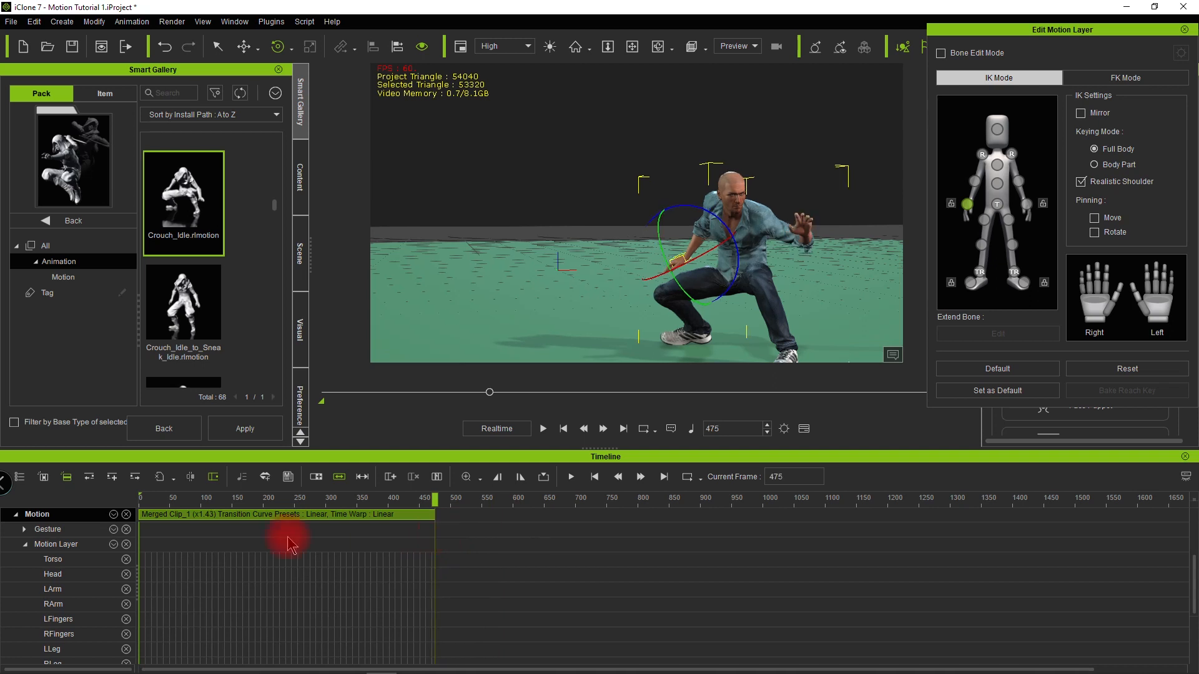
drag(161, 499, 120, 503)
key(space)
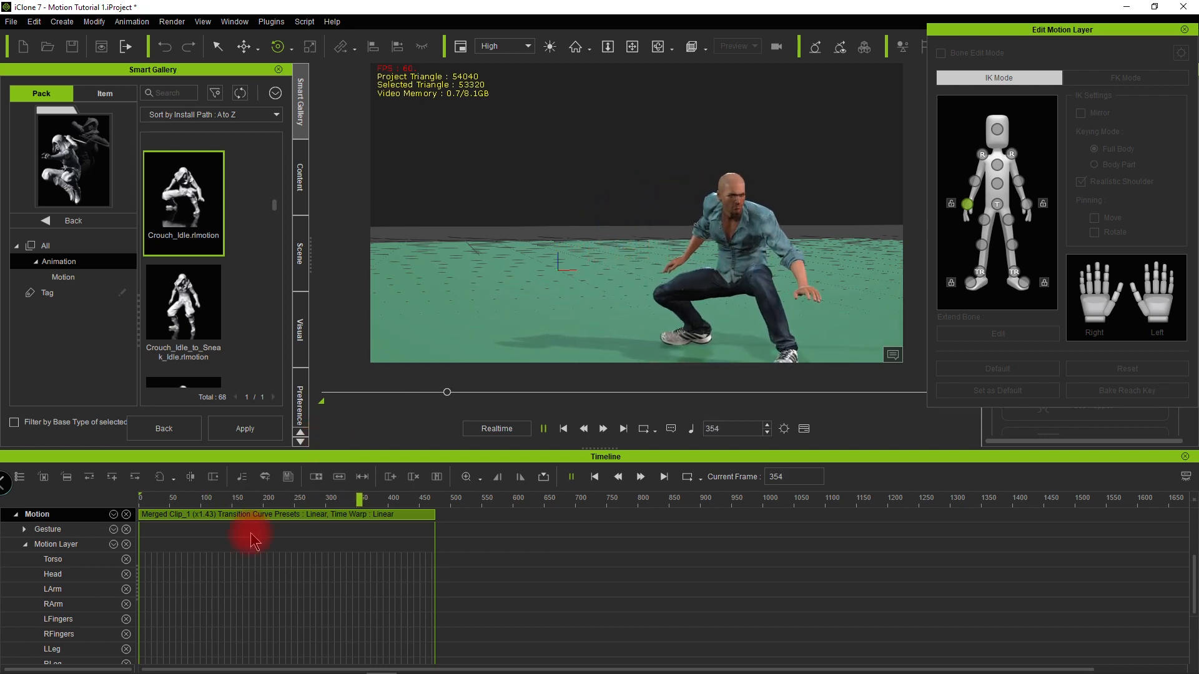
key(space)
click(277, 501)
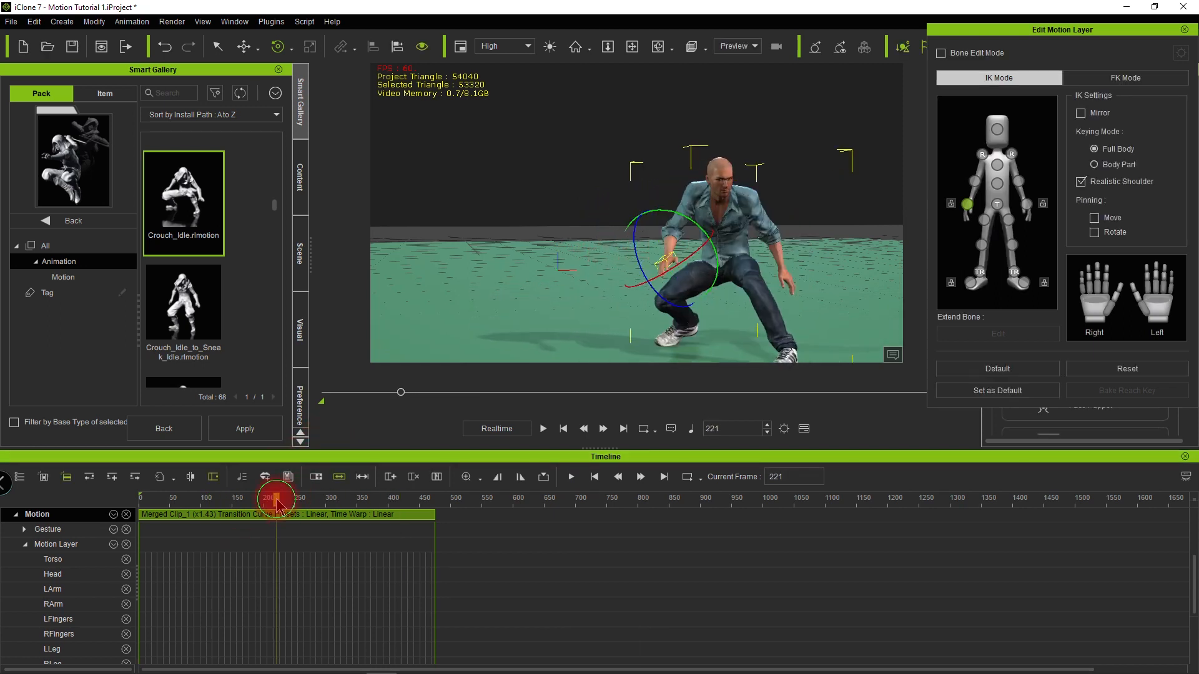
Step: Sample all parts of the sped-up merged clip with the optimized option
right_click(291, 522)
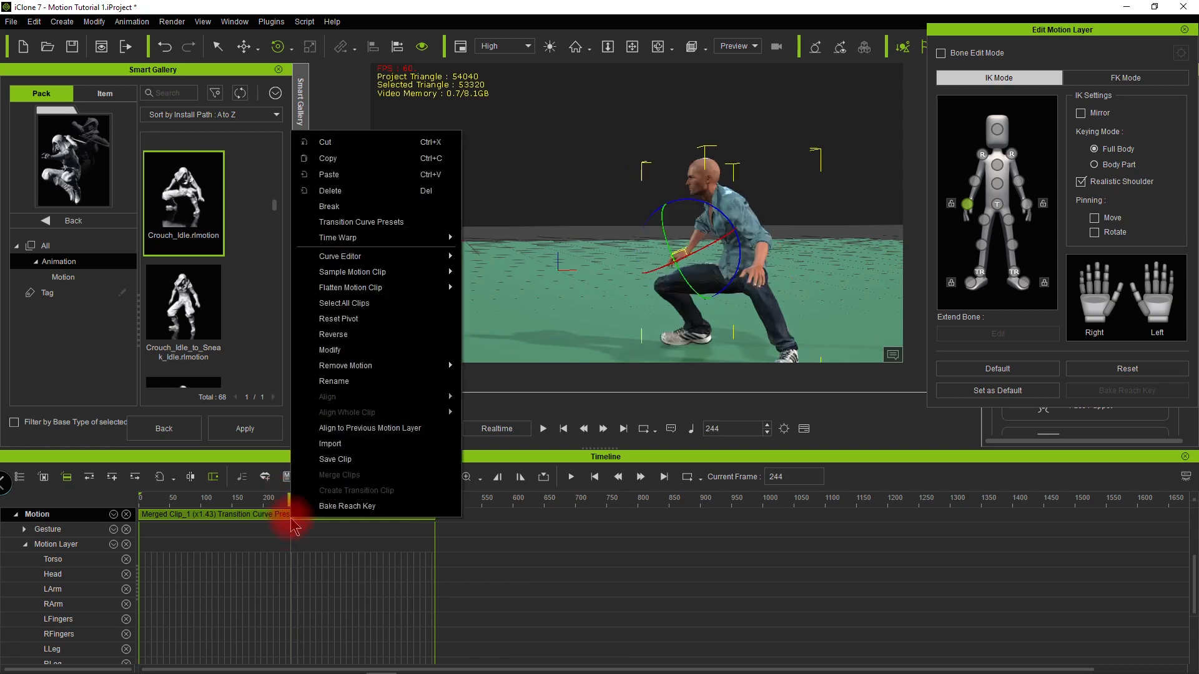
mouse_move(415, 273)
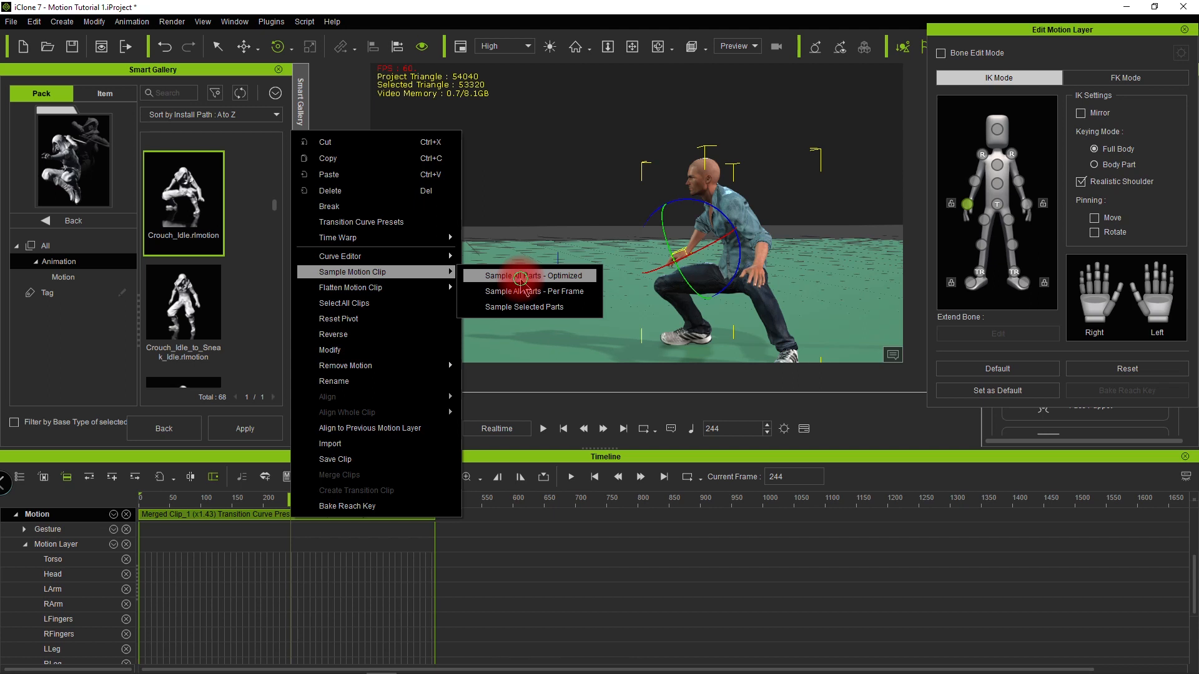
click(520, 278)
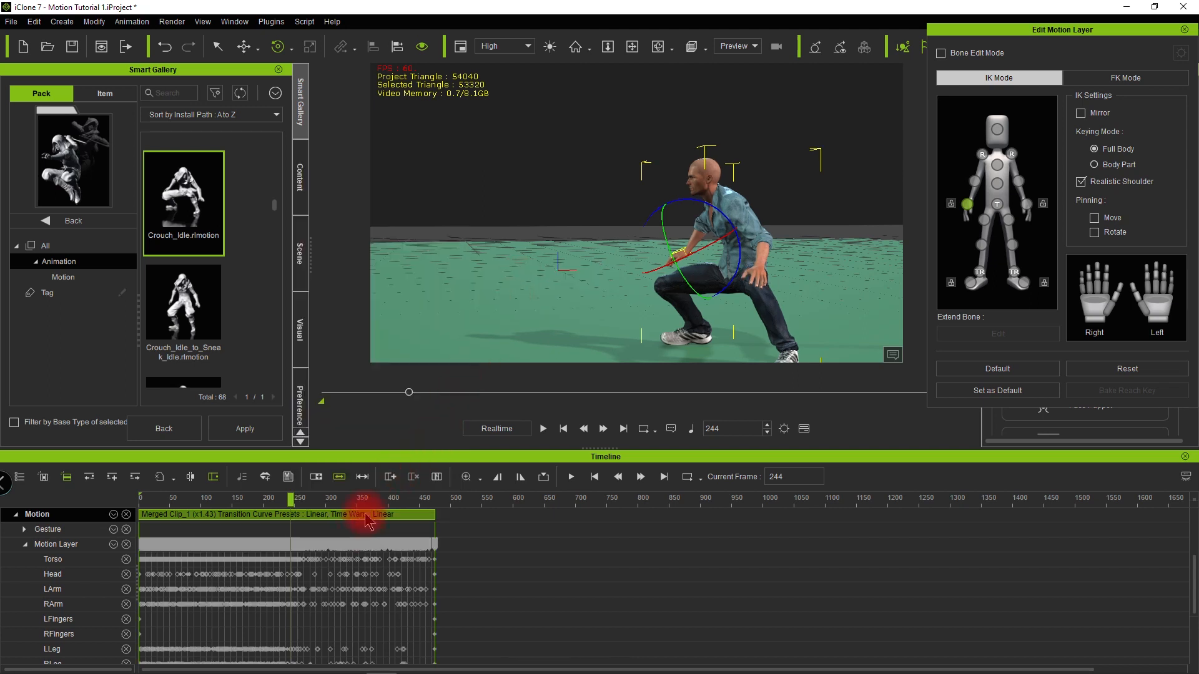
Step: Examine how the sampled keys of the torso, head, arms and legs line up with the frames around 239
scroll(311, 509, up, 5)
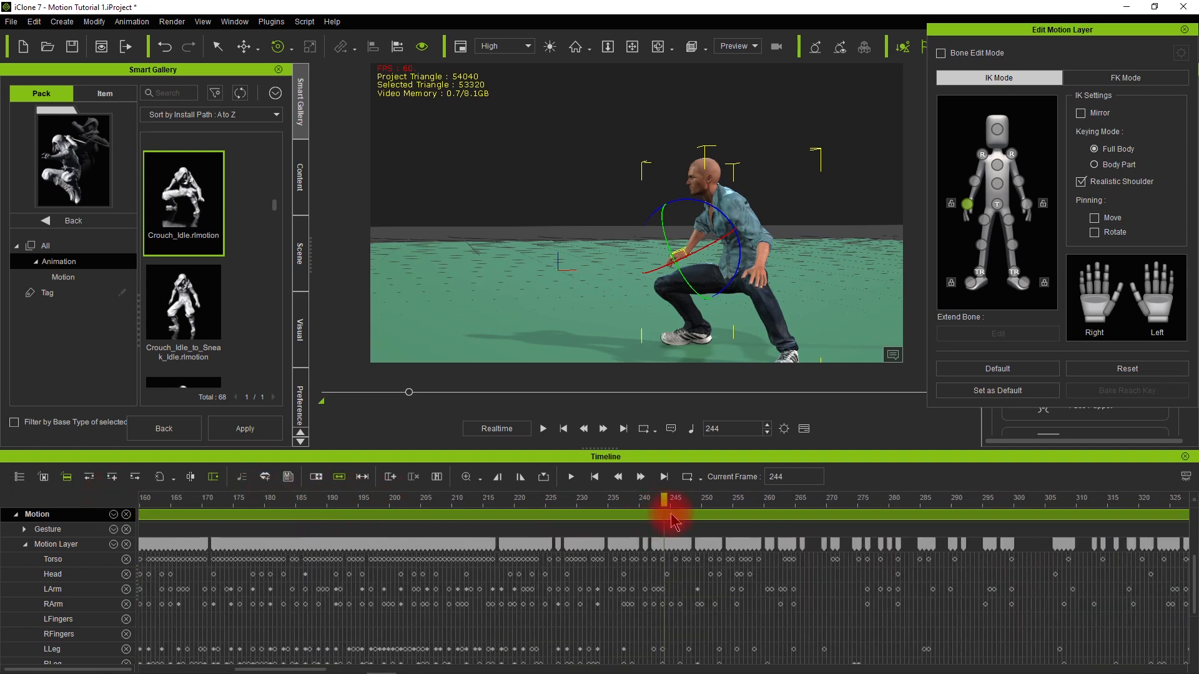
drag(664, 497, 631, 498)
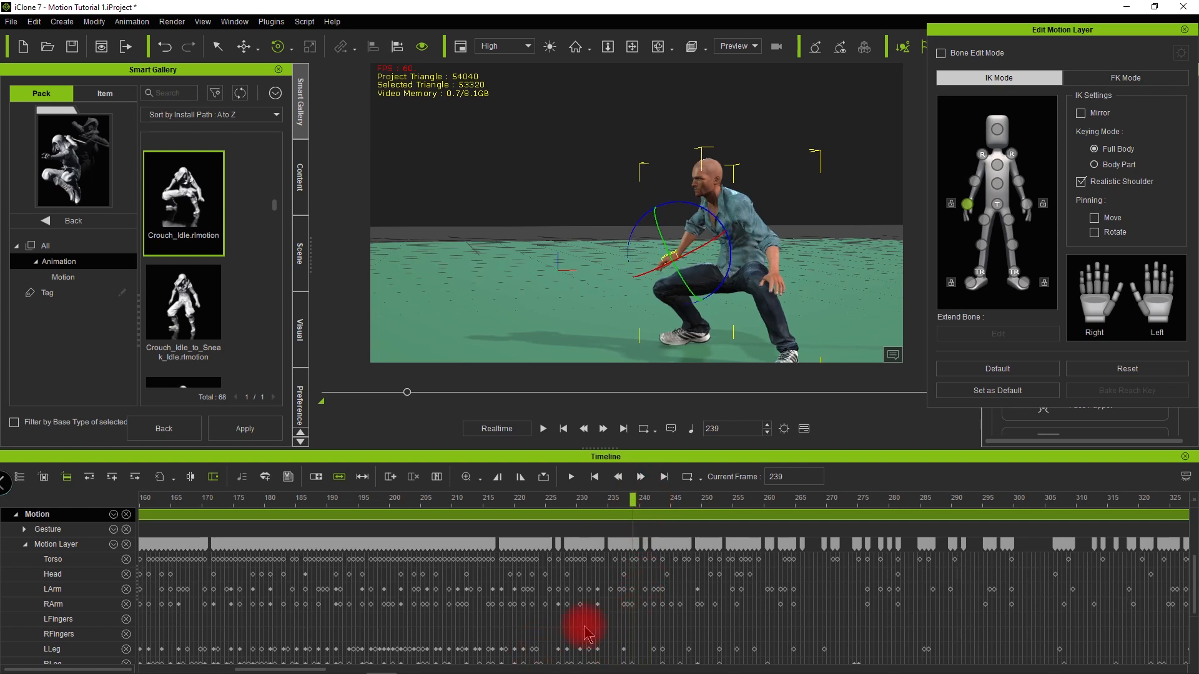
click(633, 590)
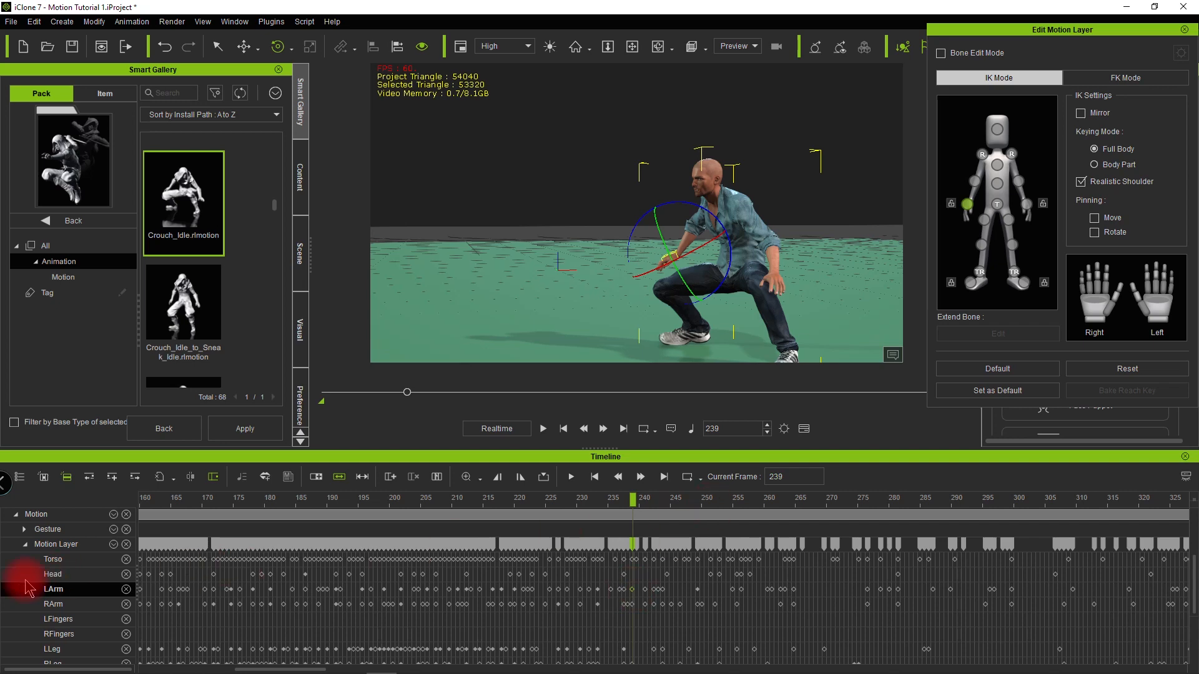
click(100, 575)
click(689, 560)
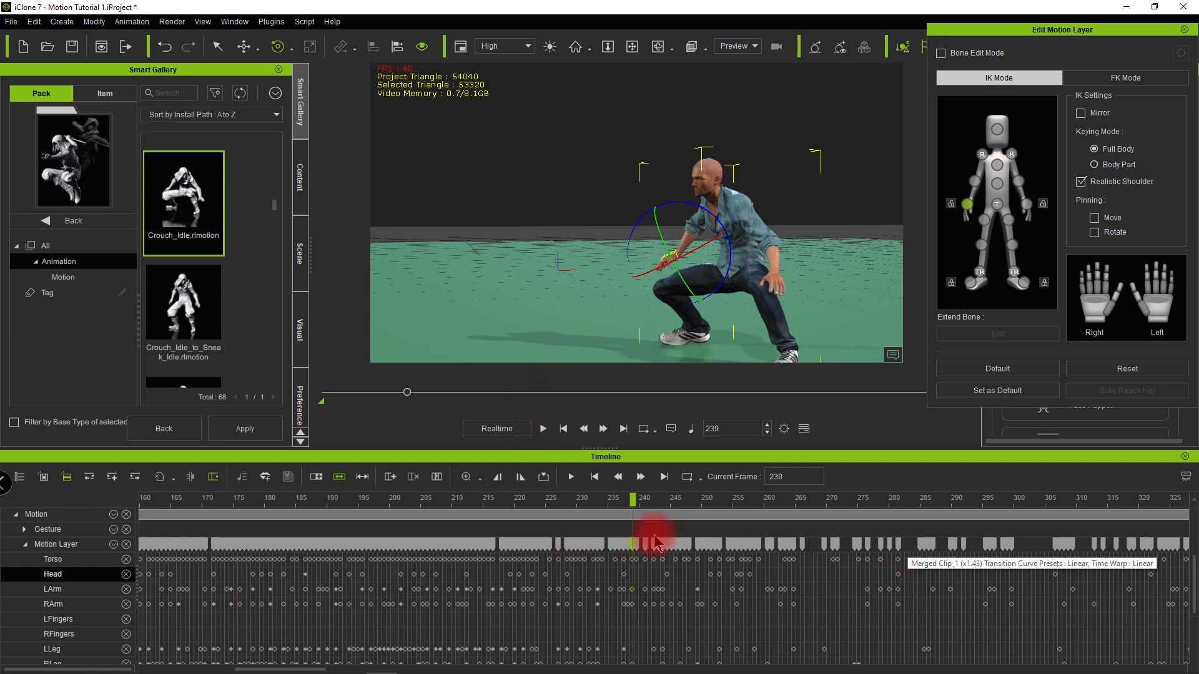
scroll(596, 604, down, 1)
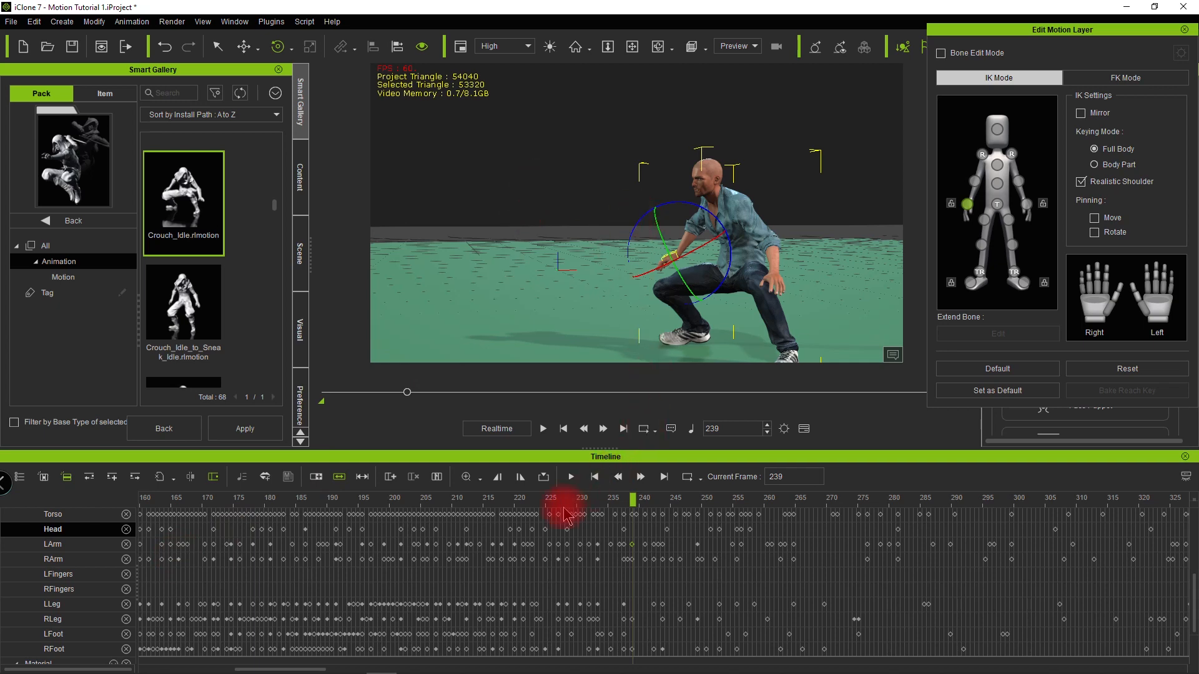
scroll(566, 515, up, 2)
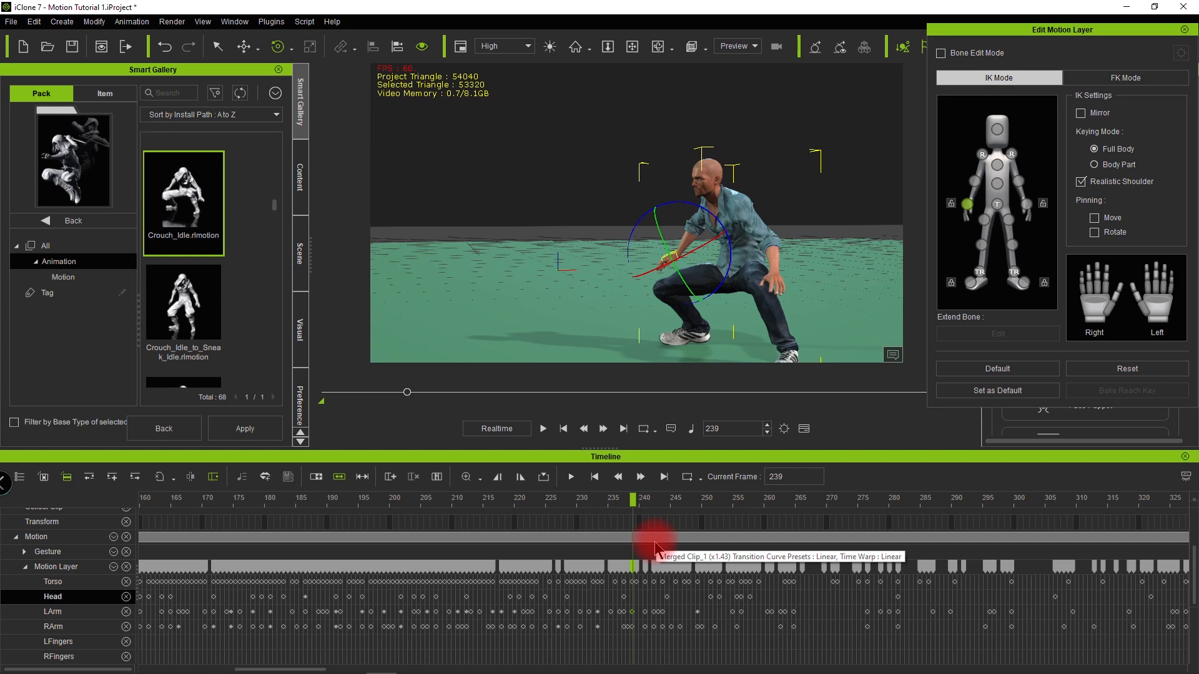
scroll(620, 583, down, 3)
scroll(626, 593, up, 5)
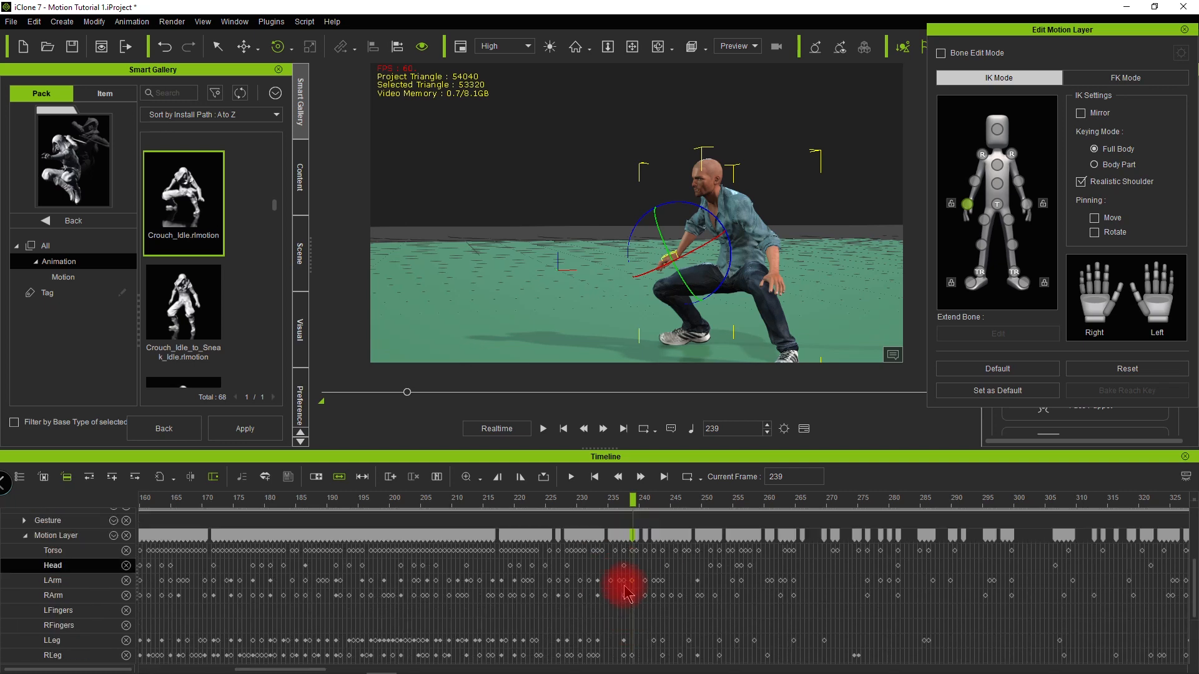
click(626, 577)
scroll(623, 571, down, 1)
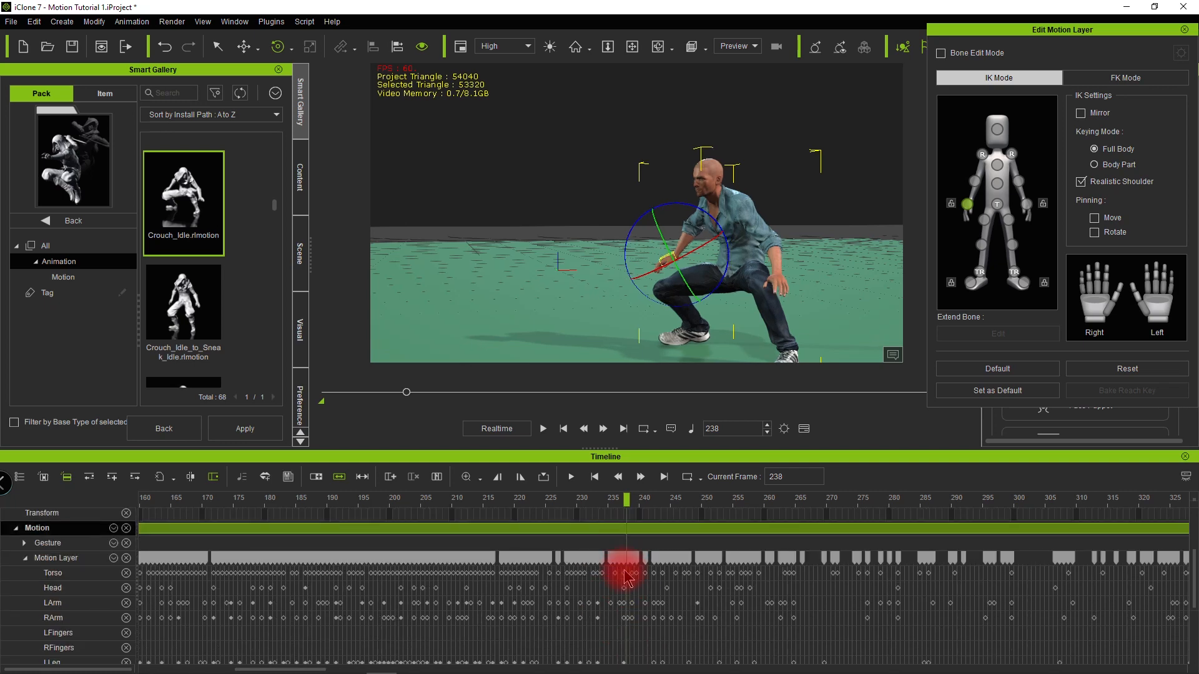
Step: Flatten the sampled merged motion clip
right_click(625, 536)
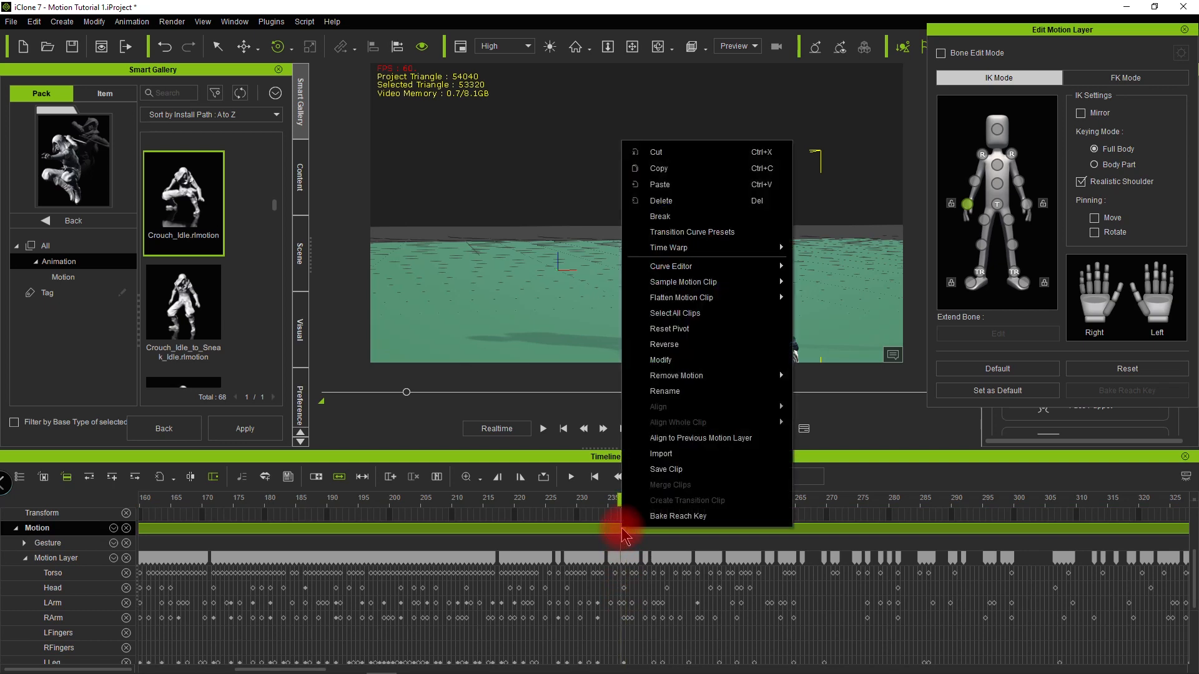
mouse_move(728, 281)
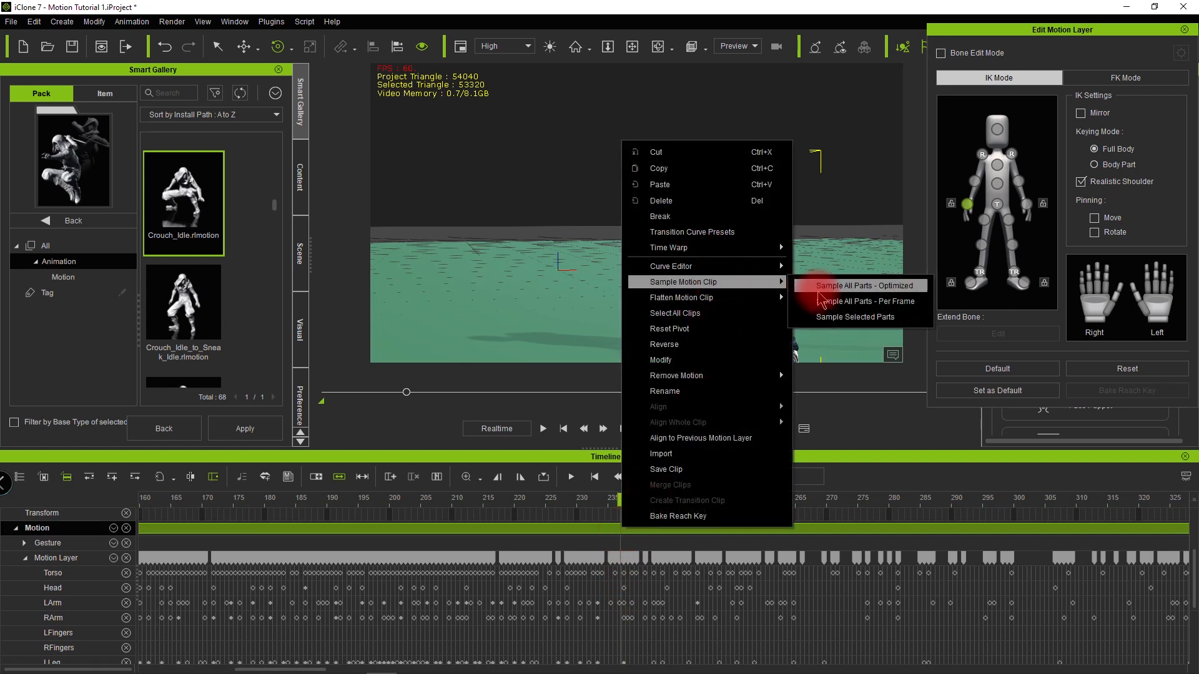
mouse_move(696, 298)
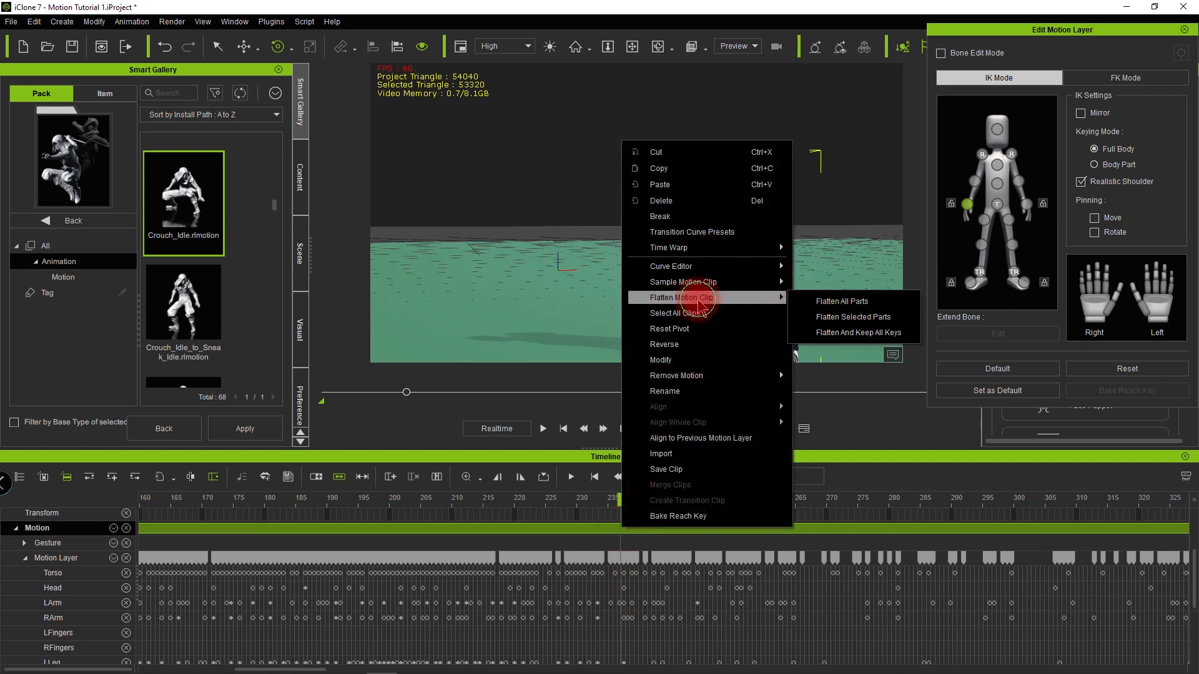
click(846, 322)
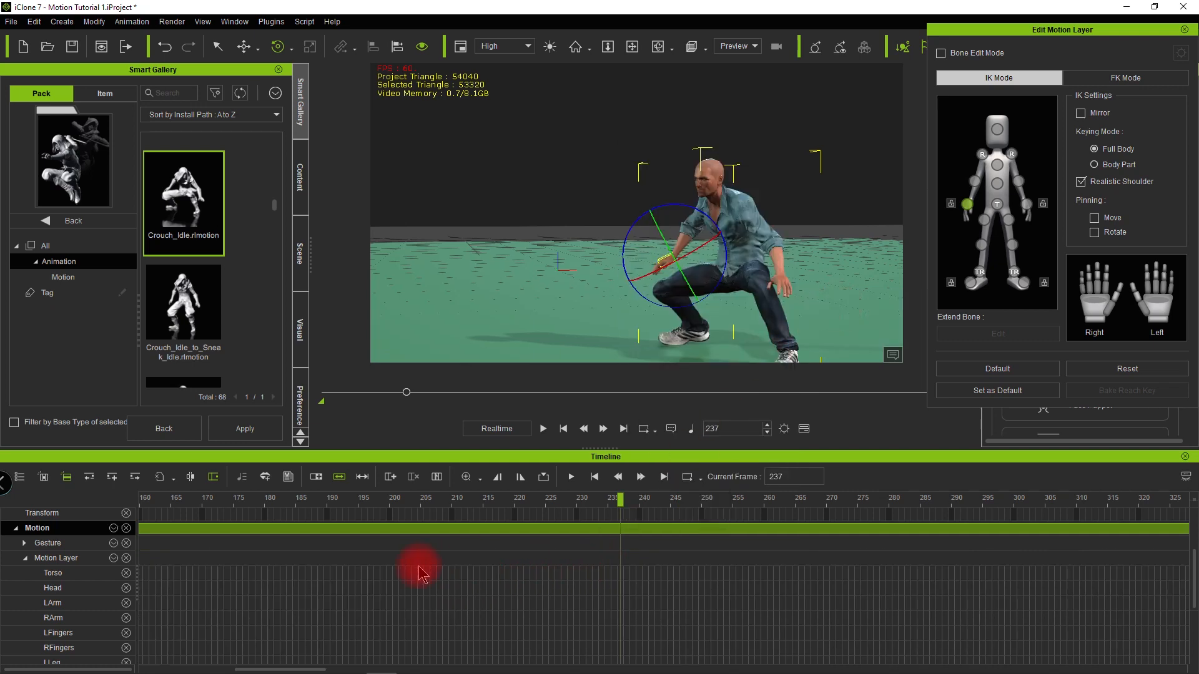
Step: Sample all parts of the flattened motion clip with the optimized option
scroll(420, 572, up, 3)
click(433, 580)
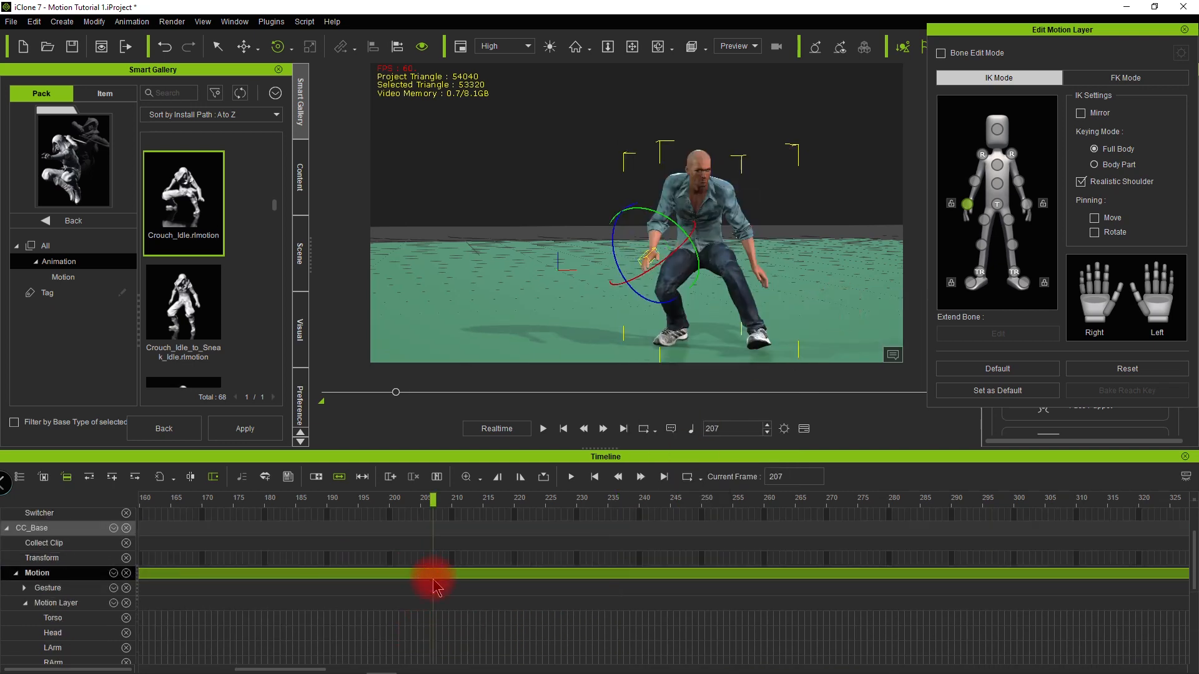
right_click(451, 574)
mouse_move(567, 322)
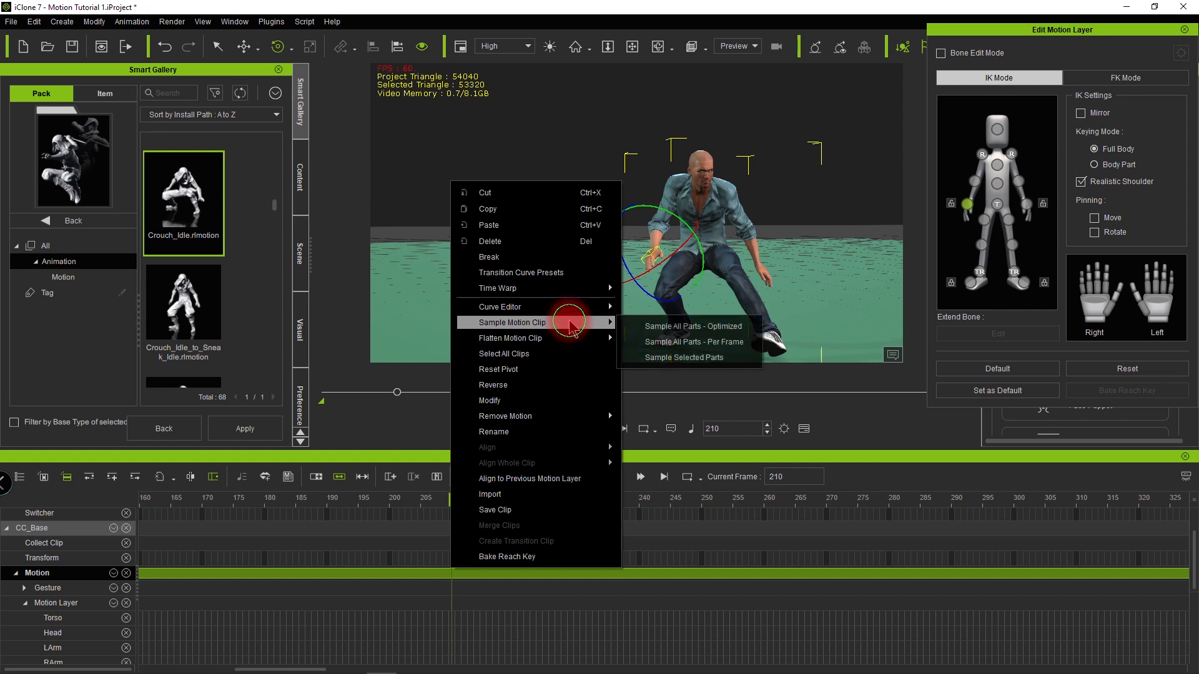
click(663, 338)
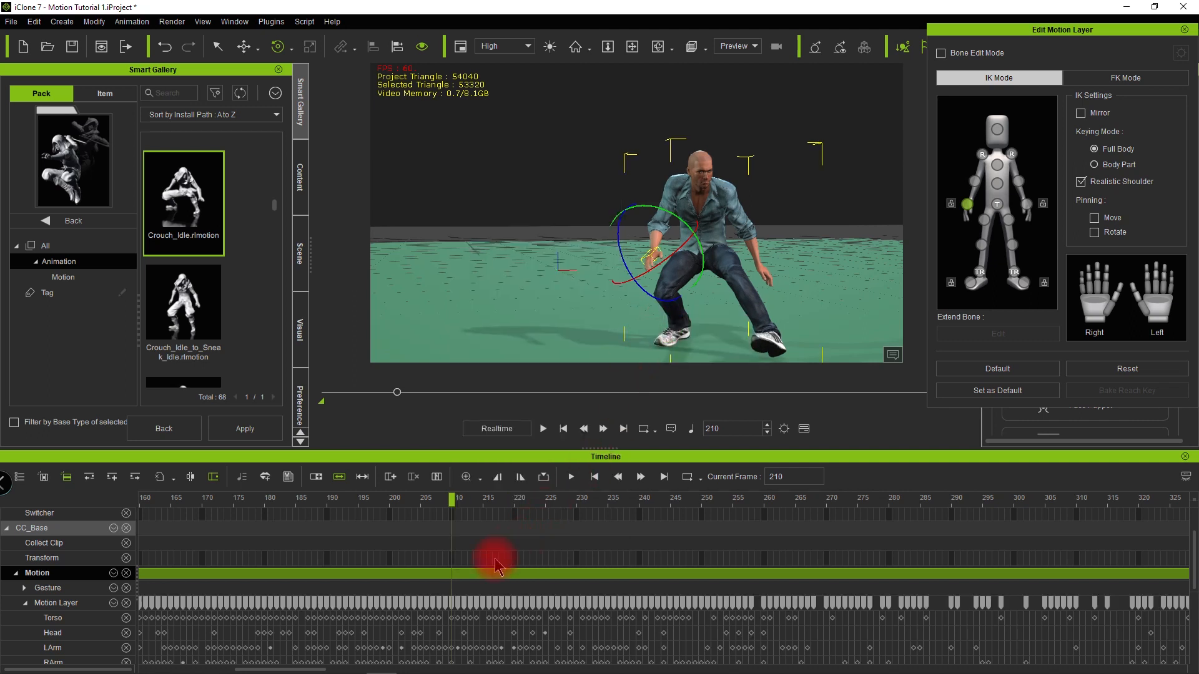
Step: Scrub through the flattened clip and compare how its new body-part keys align with whole frames
scroll(494, 566, down, 2)
drag(451, 498, 391, 518)
scroll(412, 537, up, 3)
ctrl+scroll(417, 562, down, 5)
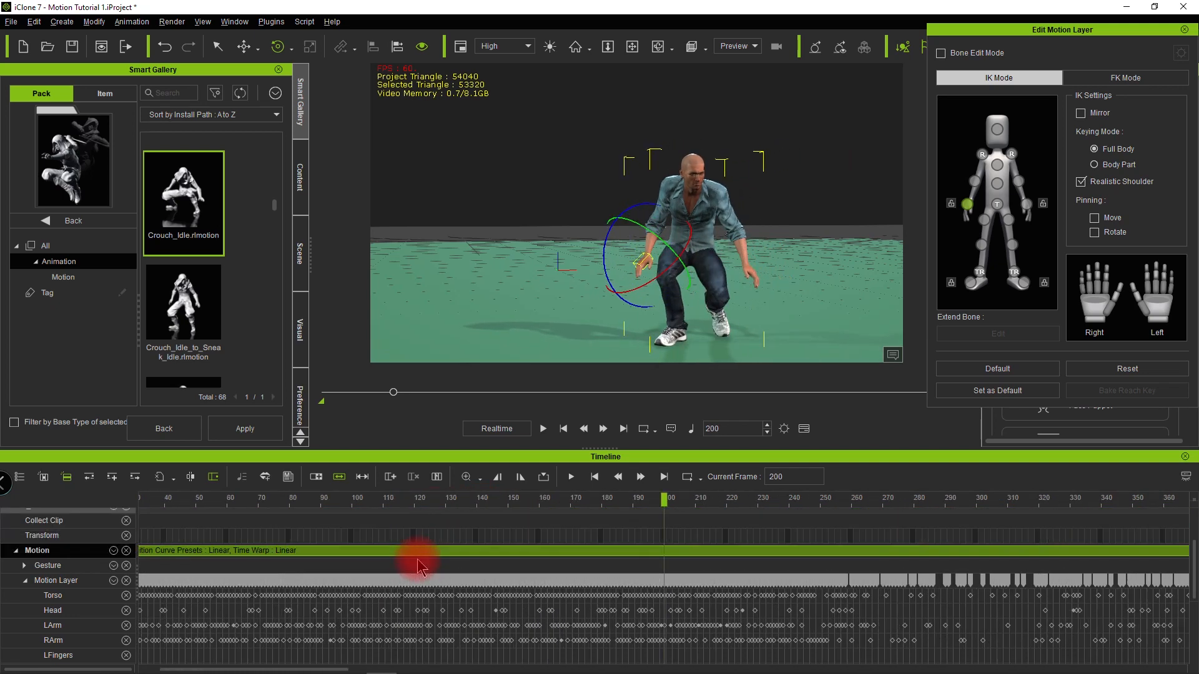
drag(167, 506, 301, 507)
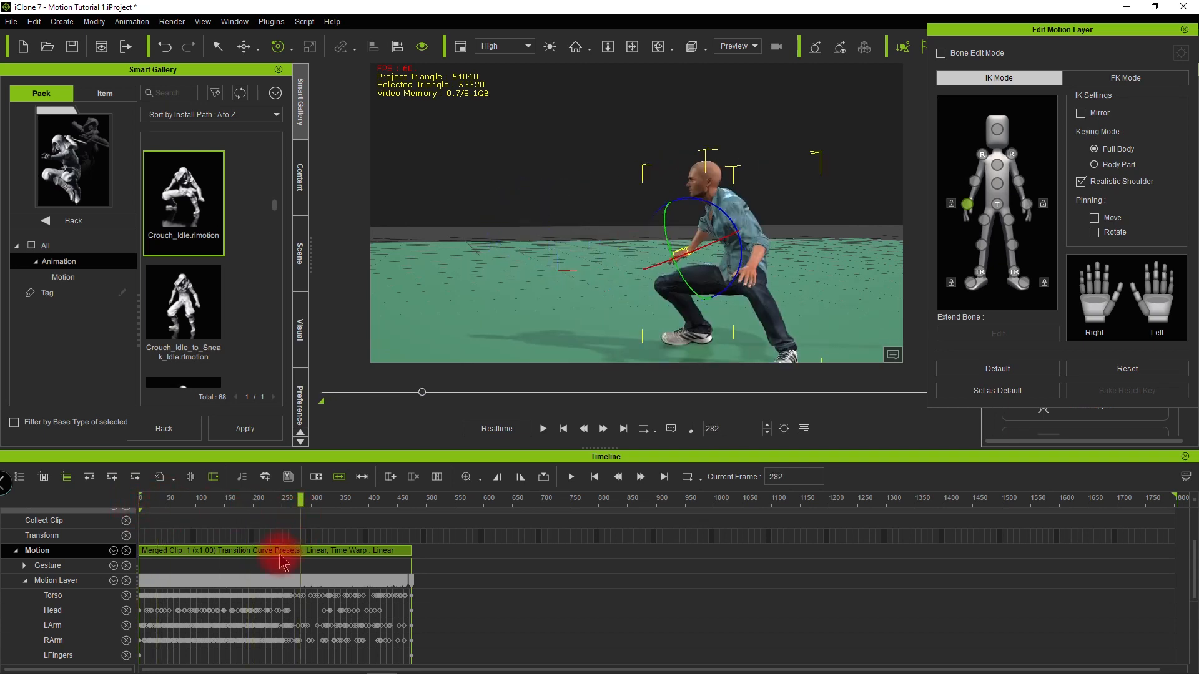
ctrl+scroll(281, 559, up, 5)
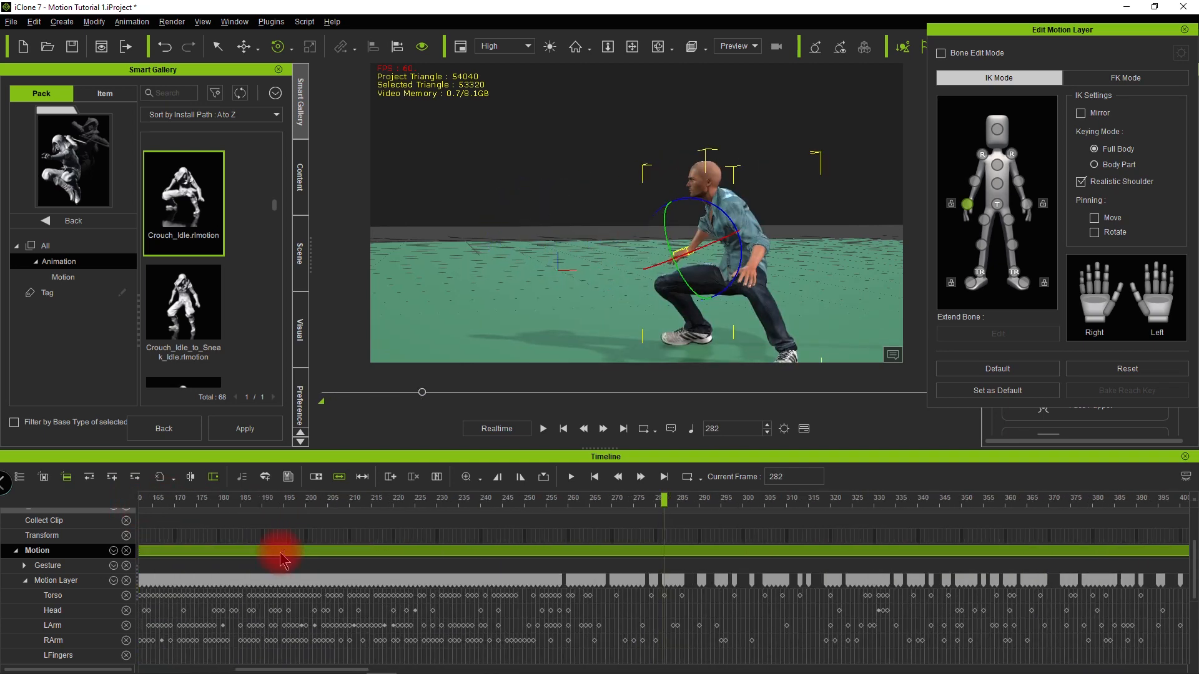
Step: Move to the LArm key at frame 290 and rotate the head toward the camera to key a new head pose
drag(666, 500, 712, 498)
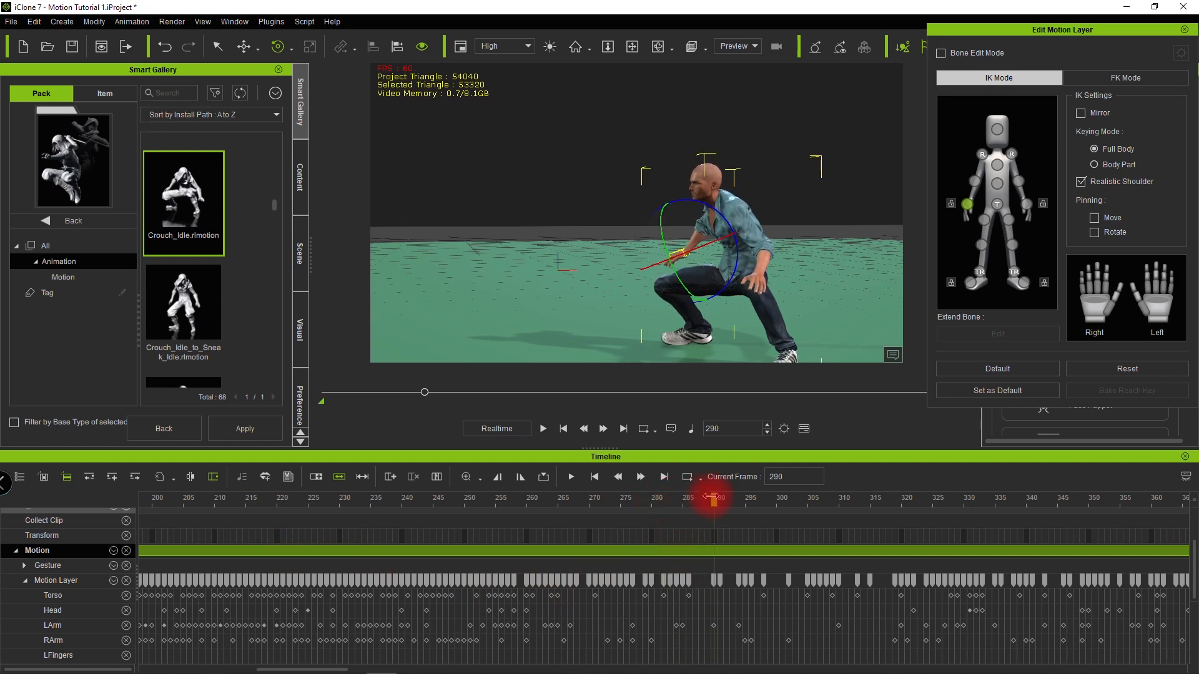
click(714, 626)
drag(714, 498, 712, 499)
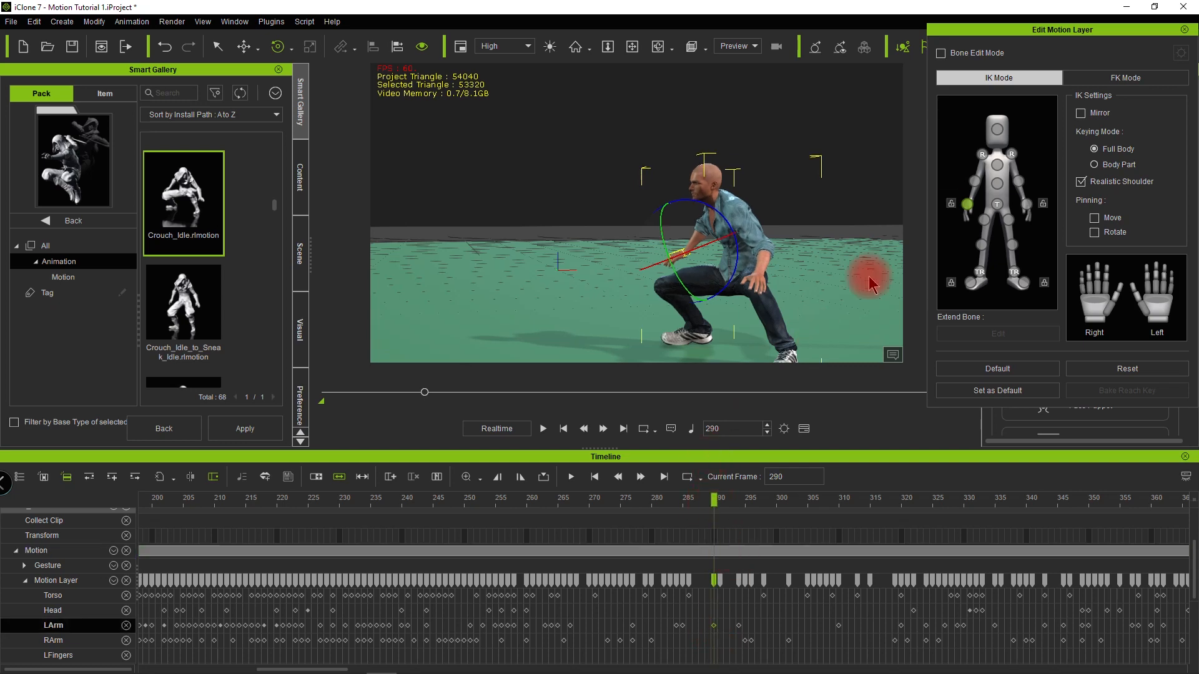
click(996, 125)
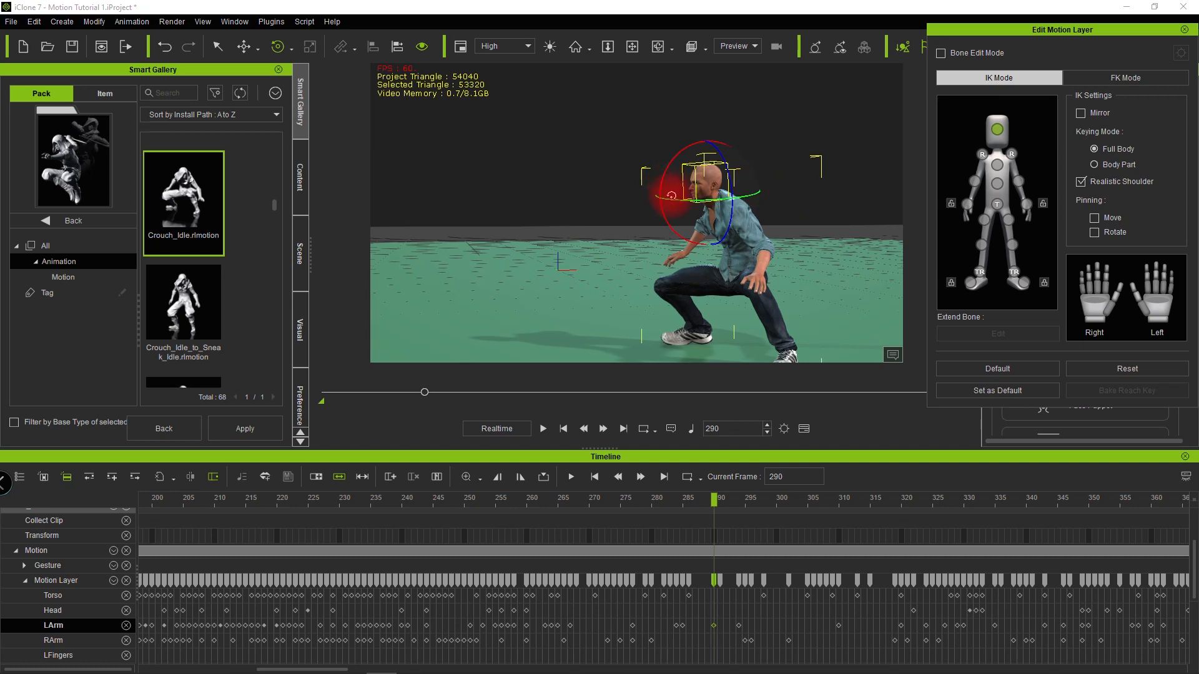
drag(681, 199, 690, 198)
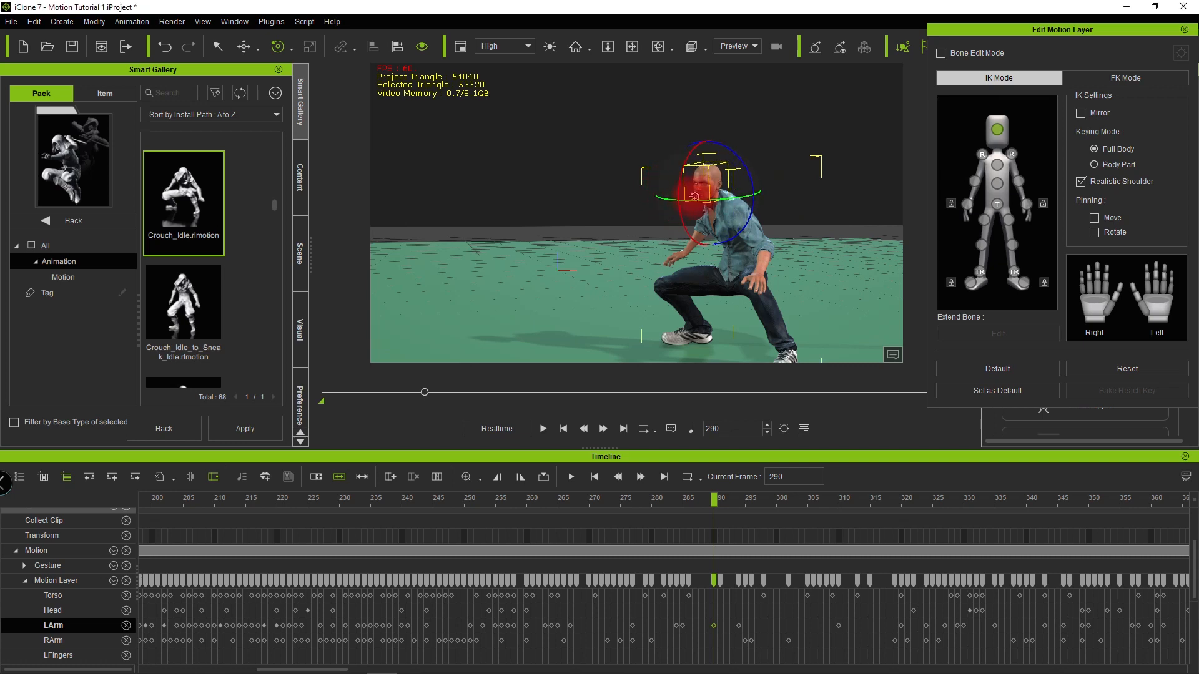
Step: Play and step through the frames around frame 290 to examine how the new head pose blends with the surrounding motion
mouse_move(686, 666)
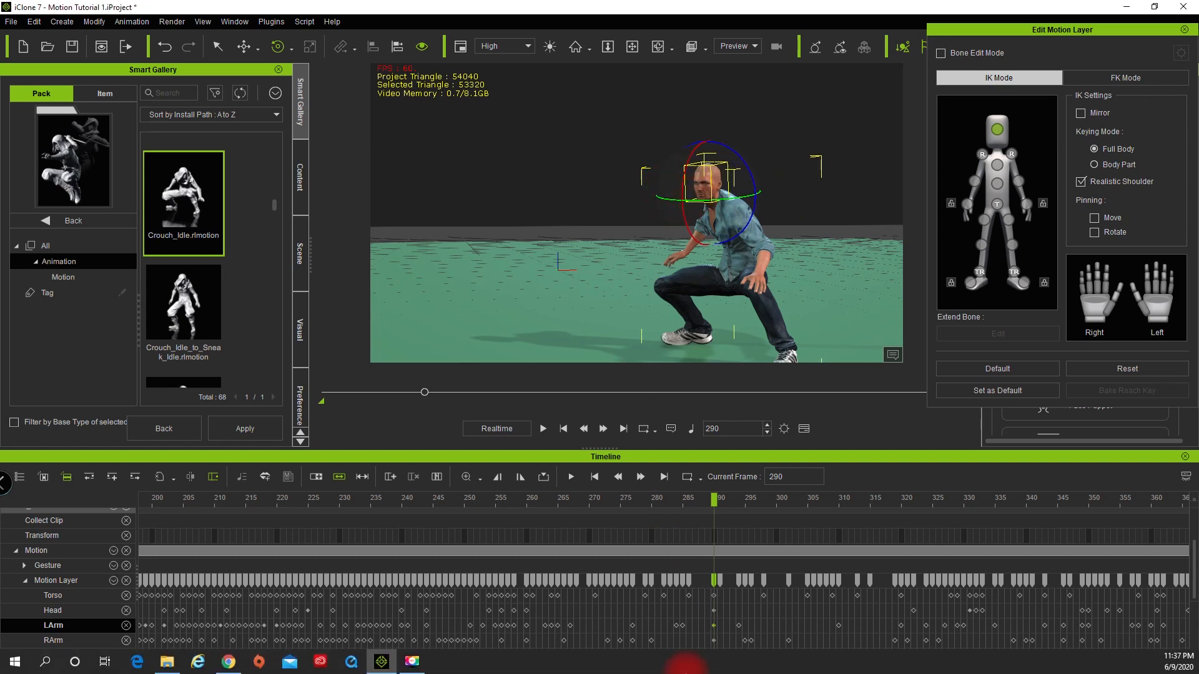
key(Left)
key(Left)
key(Left)
key(Left)
key(Left)
key(Left)
key(Left)
key(Left)
key(Left)
key(Left)
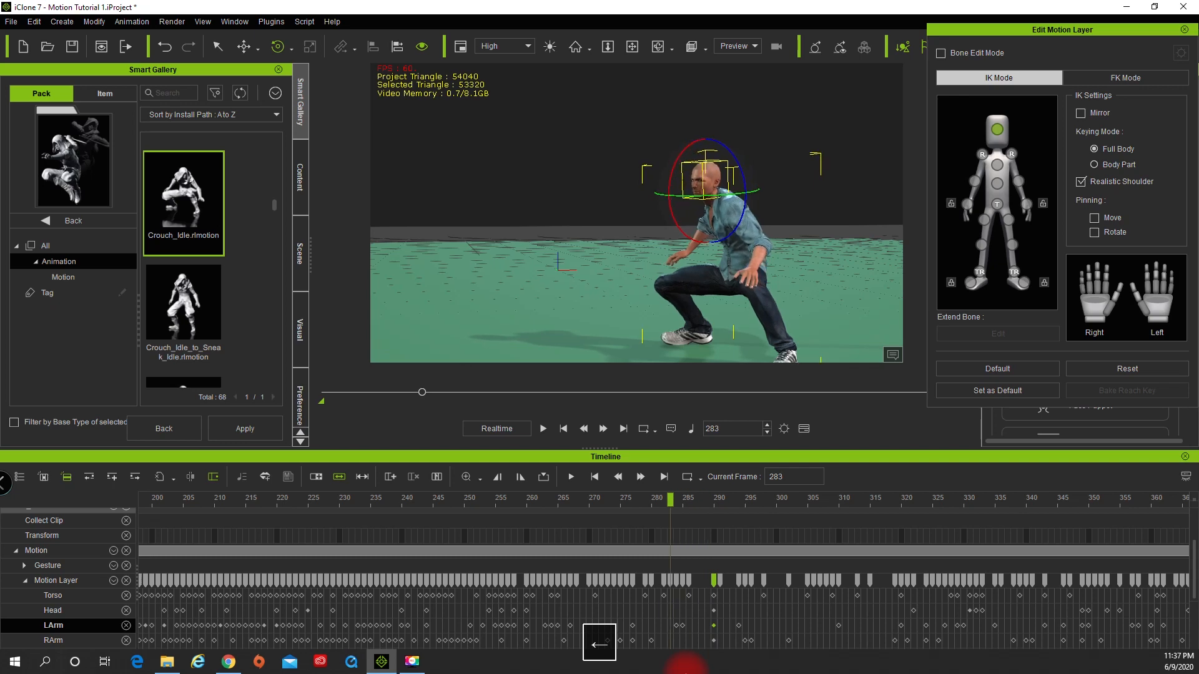
key(space)
key(space)
key(Left)
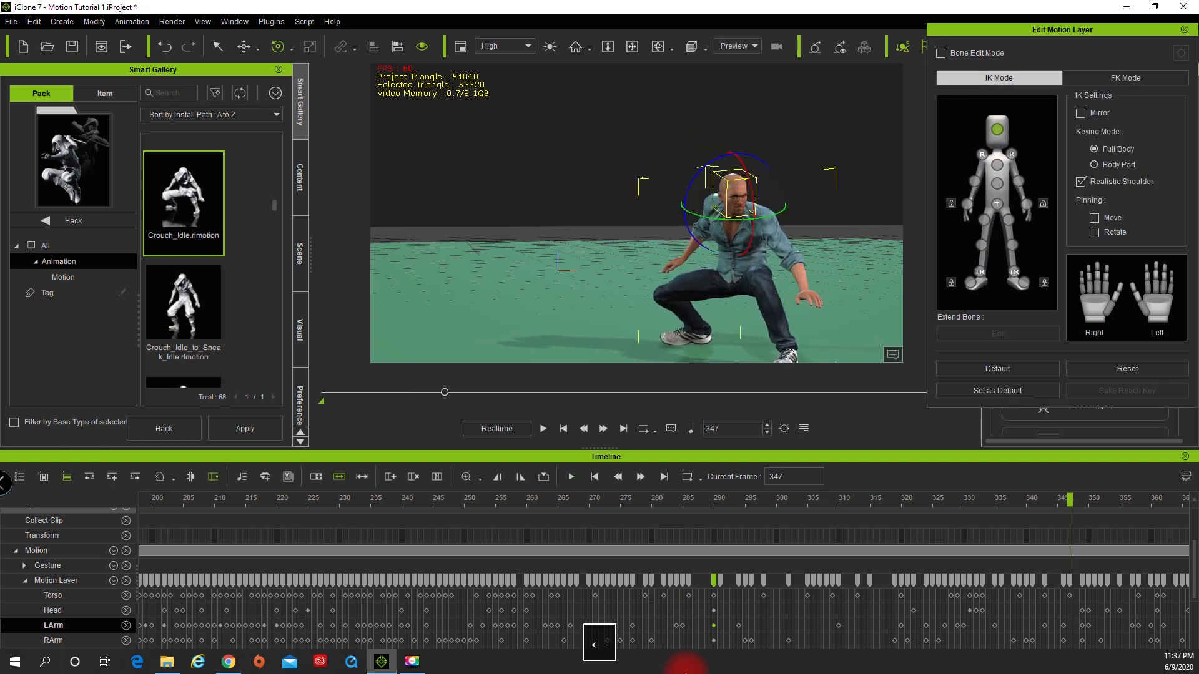
key(Left)
key(Left)
key(Left)
key(Left)
key(Left)
key(Left)
key(Left)
key(Left)
key(Left)
key(Left)
key(Left)
key(Left)
key(Left)
key(Left)
key(Left)
key(Left)
key(Left)
key(Left)
key(Left)
key(Left)
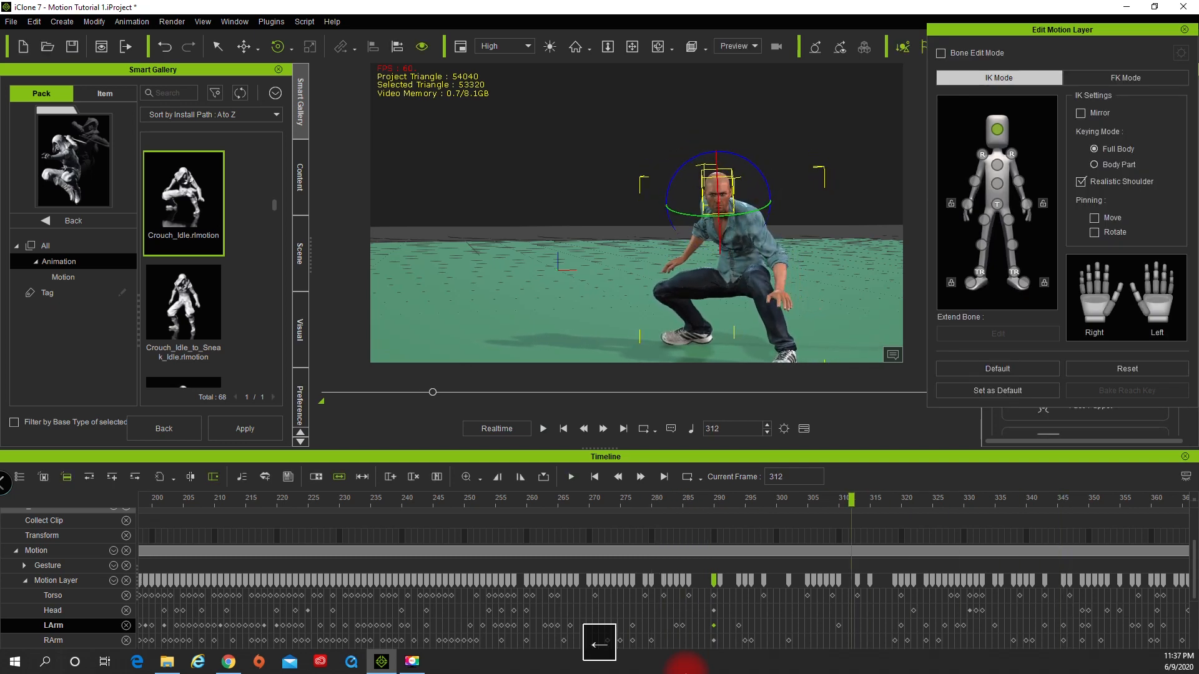
key(Left)
key(Left)
key(Left)
key(Left)
key(Left)
key(Left)
key(Left)
key(Left)
key(Left)
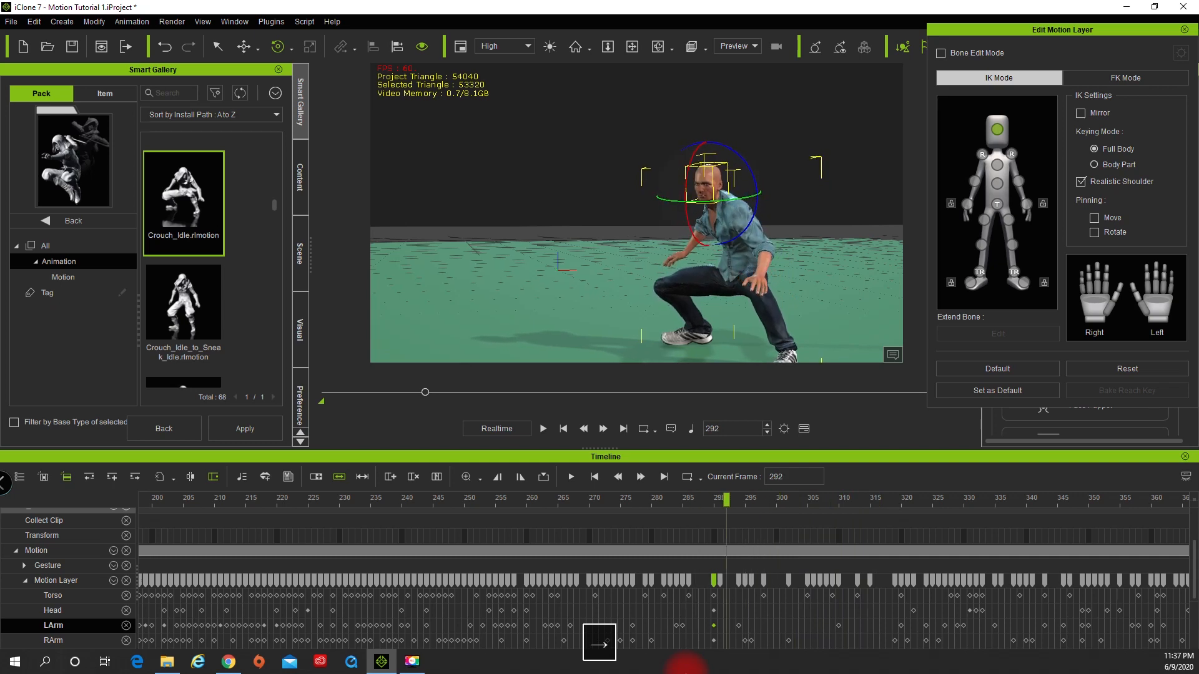
key(Left)
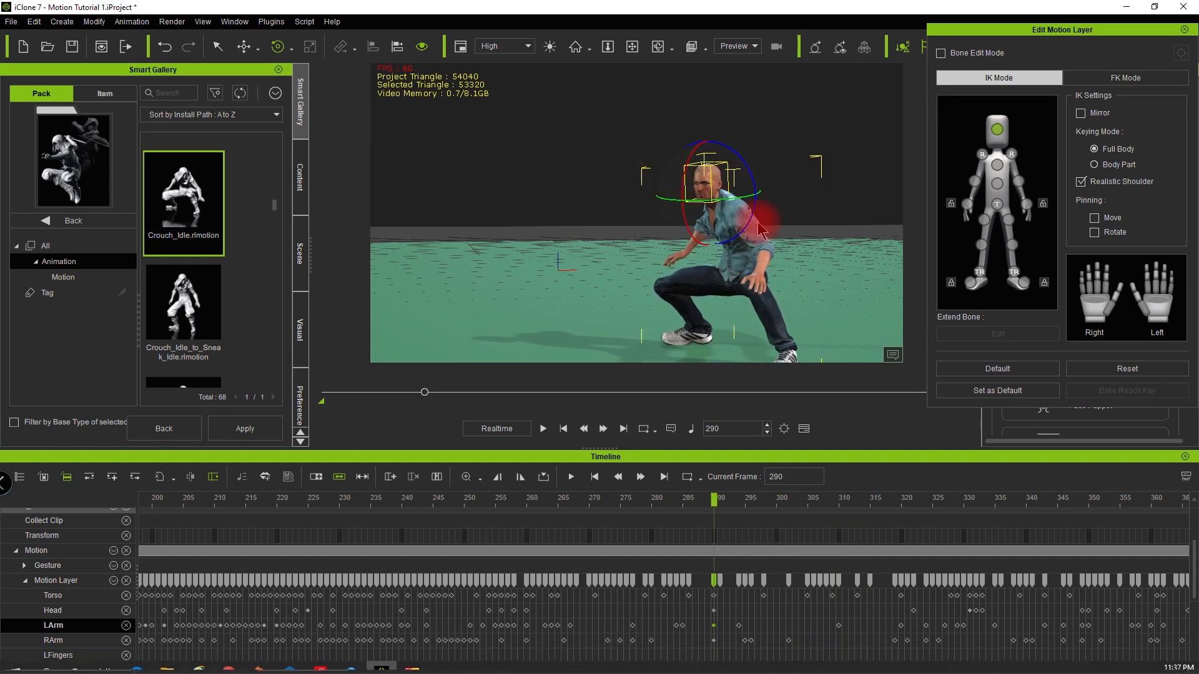
Step: Rotate the head away from the camera into a side profile at frame 290 and play the motion
drag(703, 208, 689, 210)
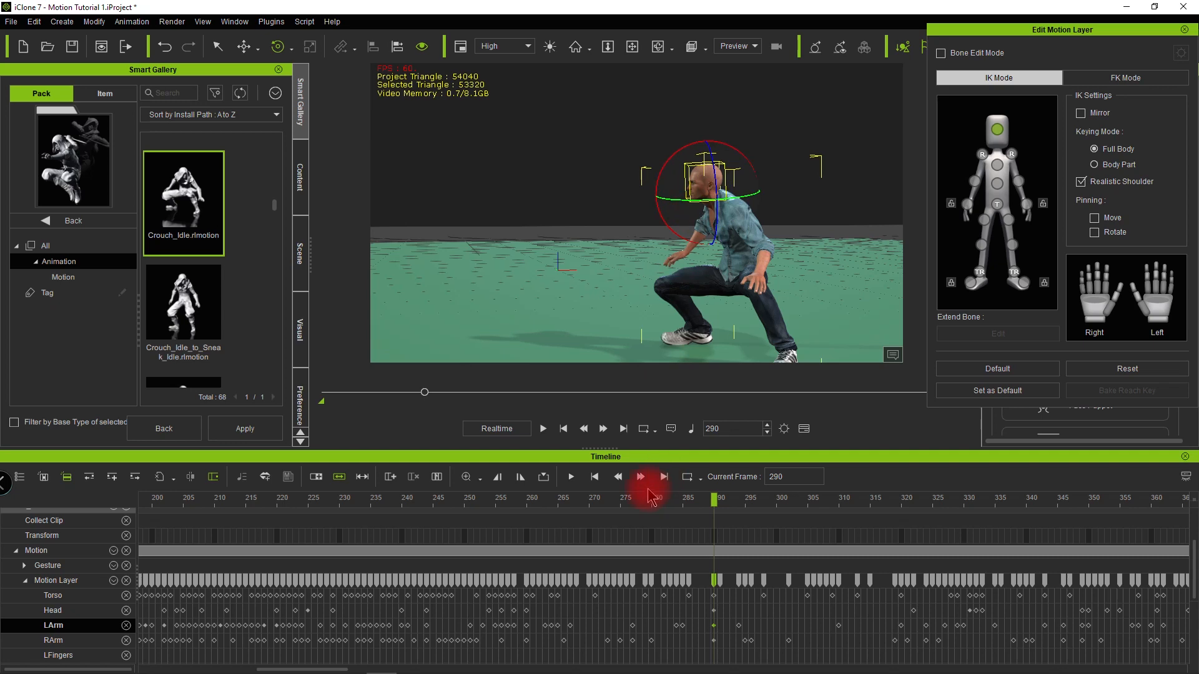
key(space)
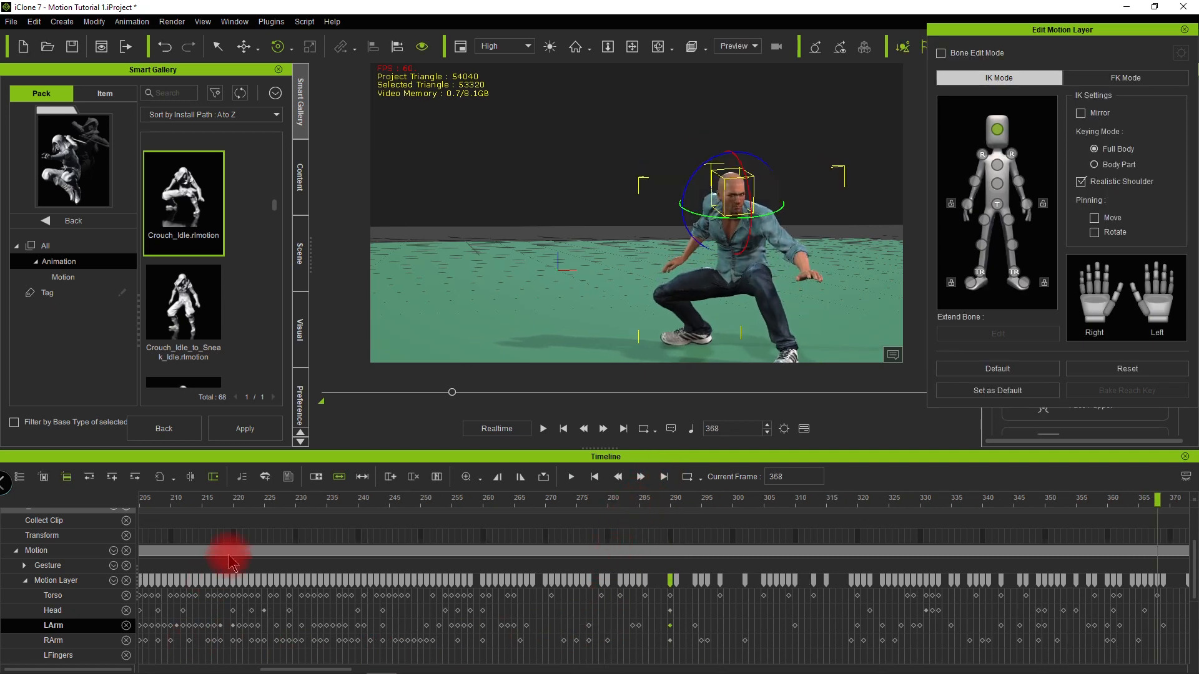
scroll(241, 521, up, 3)
scroll(241, 518, down, 4)
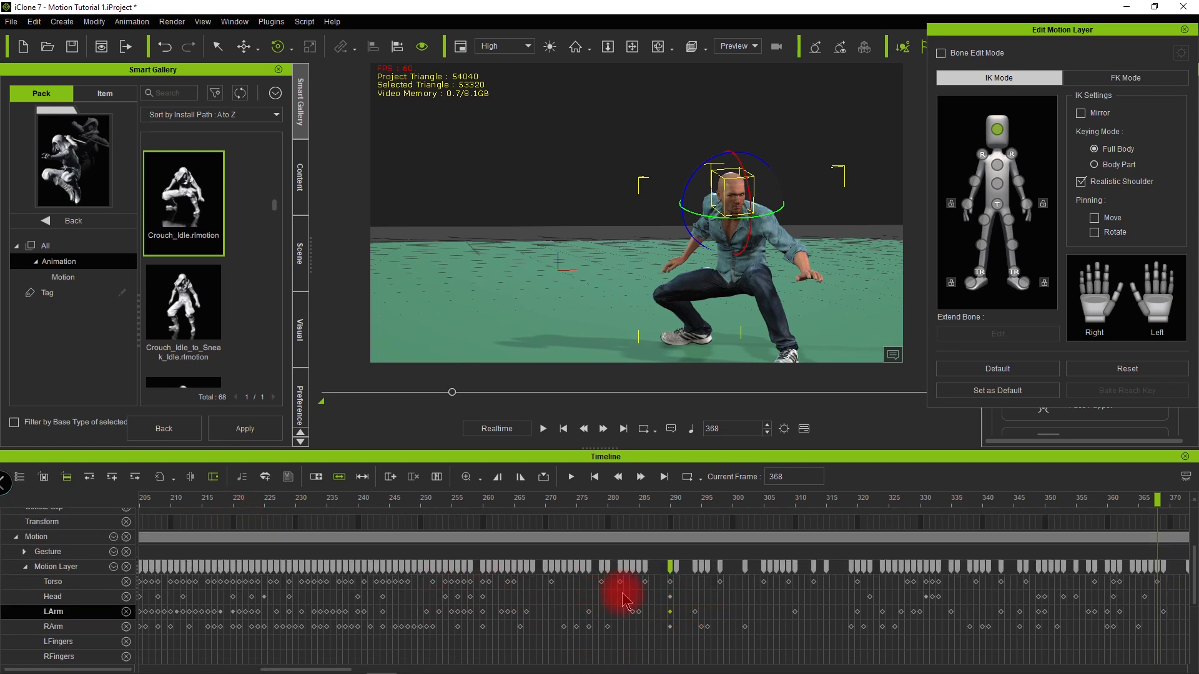
Step: Move the head key from frame 290 to frame 264 and play the retimed head turn
click(670, 596)
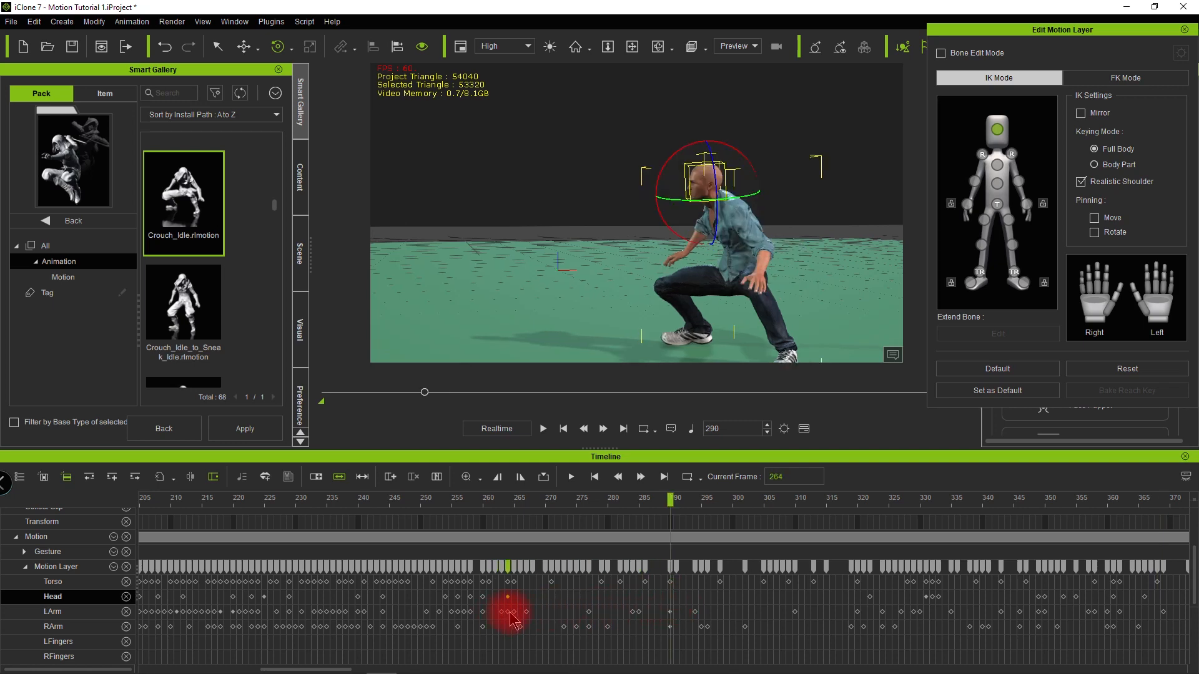
key(space)
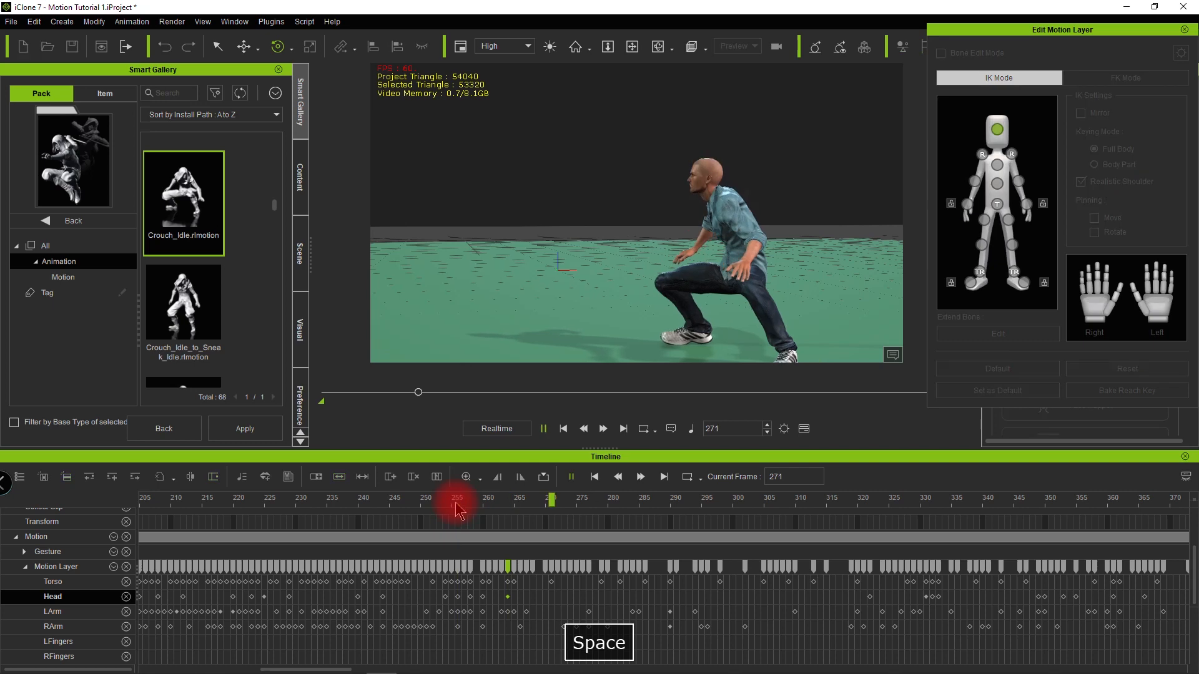
key(space)
click(456, 503)
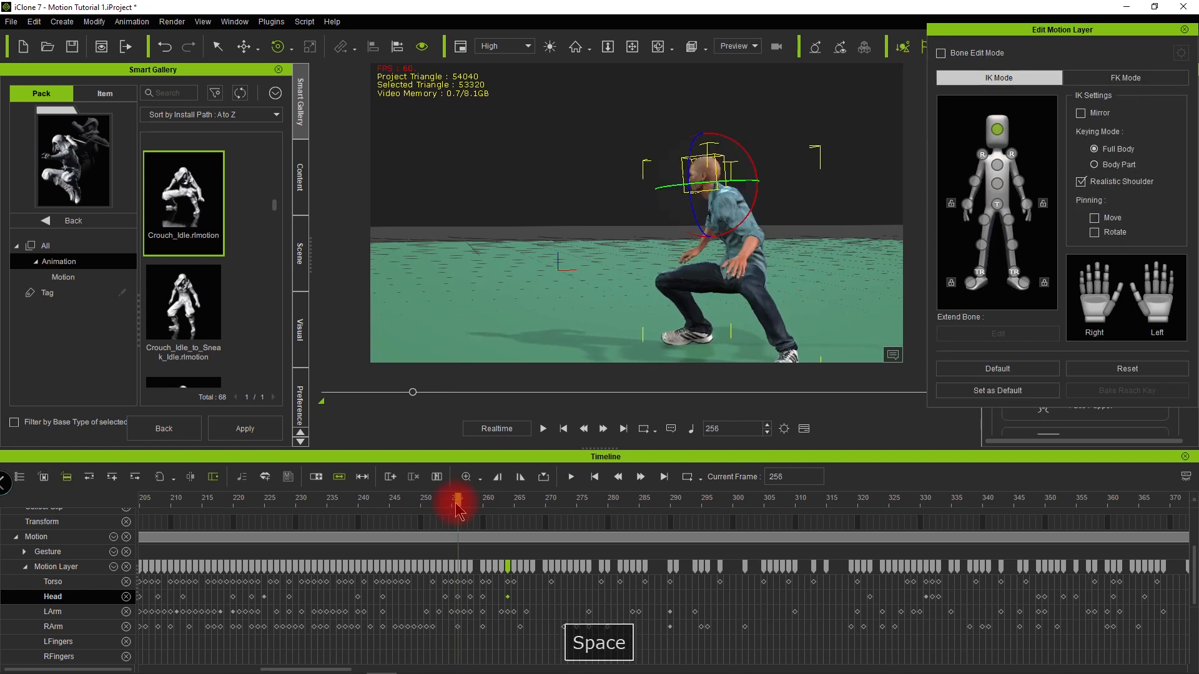
Step: Rotate the head toward the camera on the key at frame 264 and play the result
drag(457, 504, 506, 500)
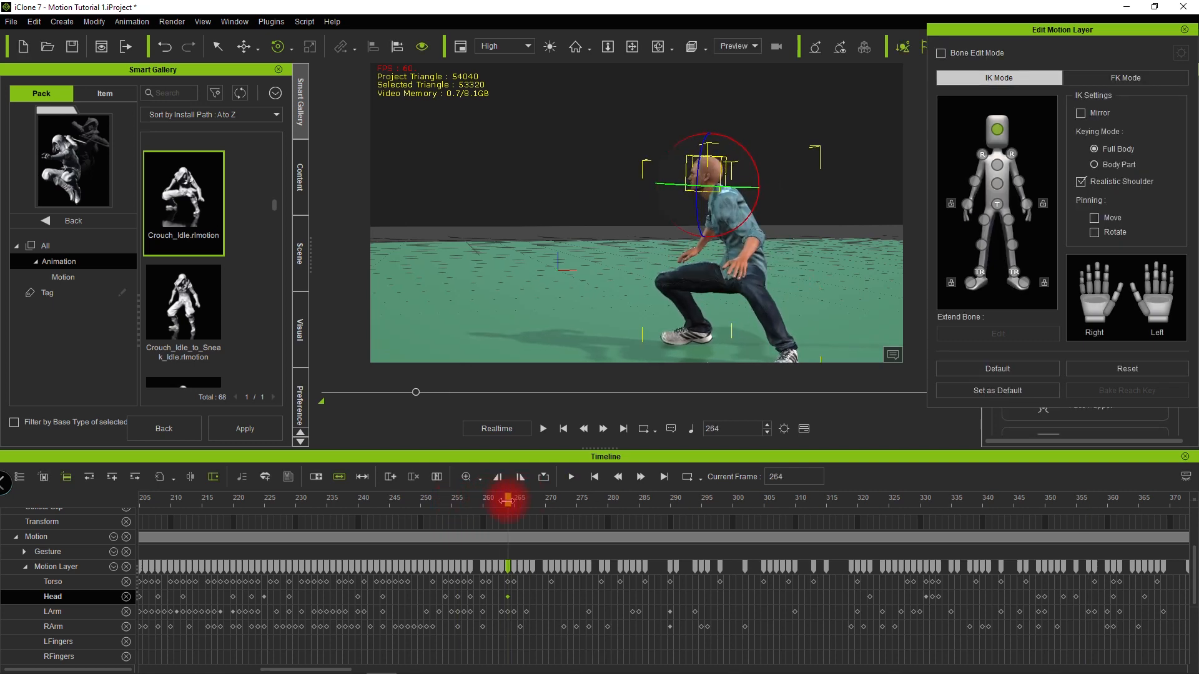
click(708, 198)
drag(729, 186, 773, 196)
click(490, 626)
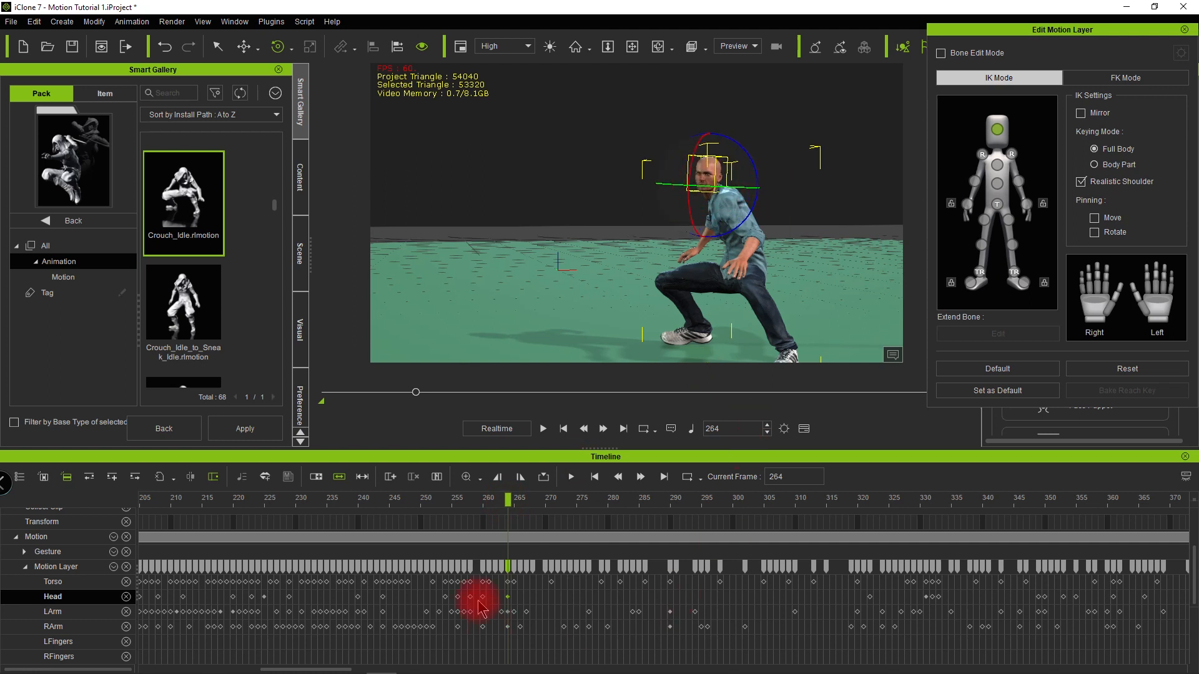
key(space)
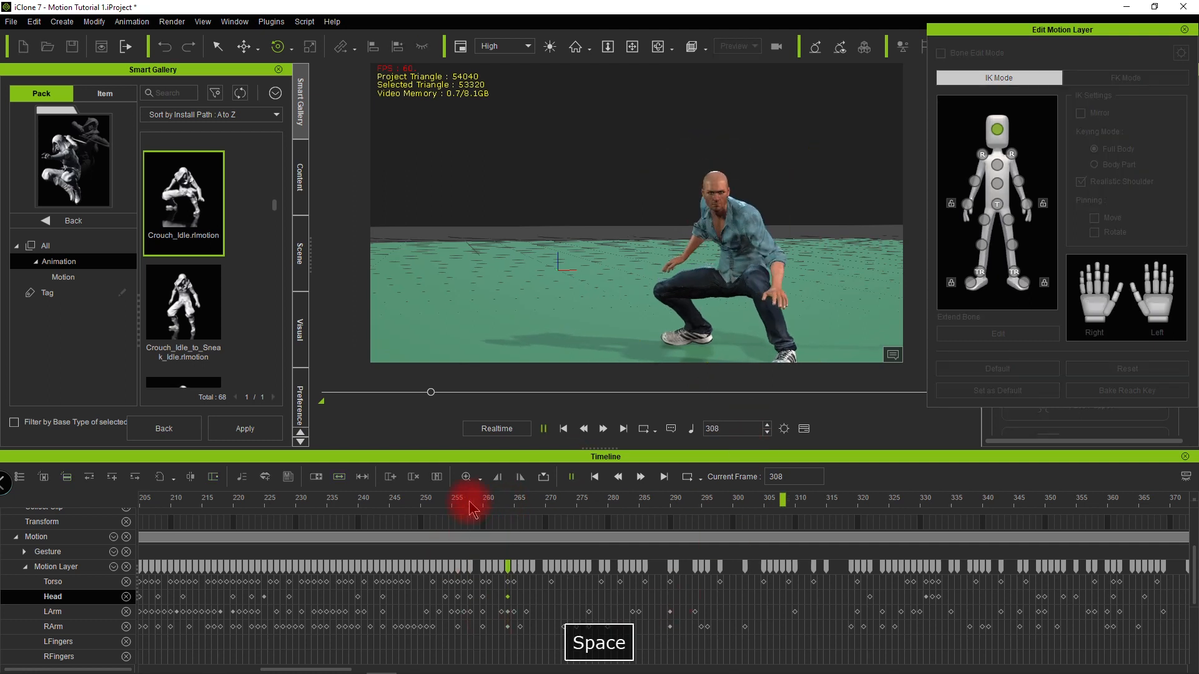
key(space)
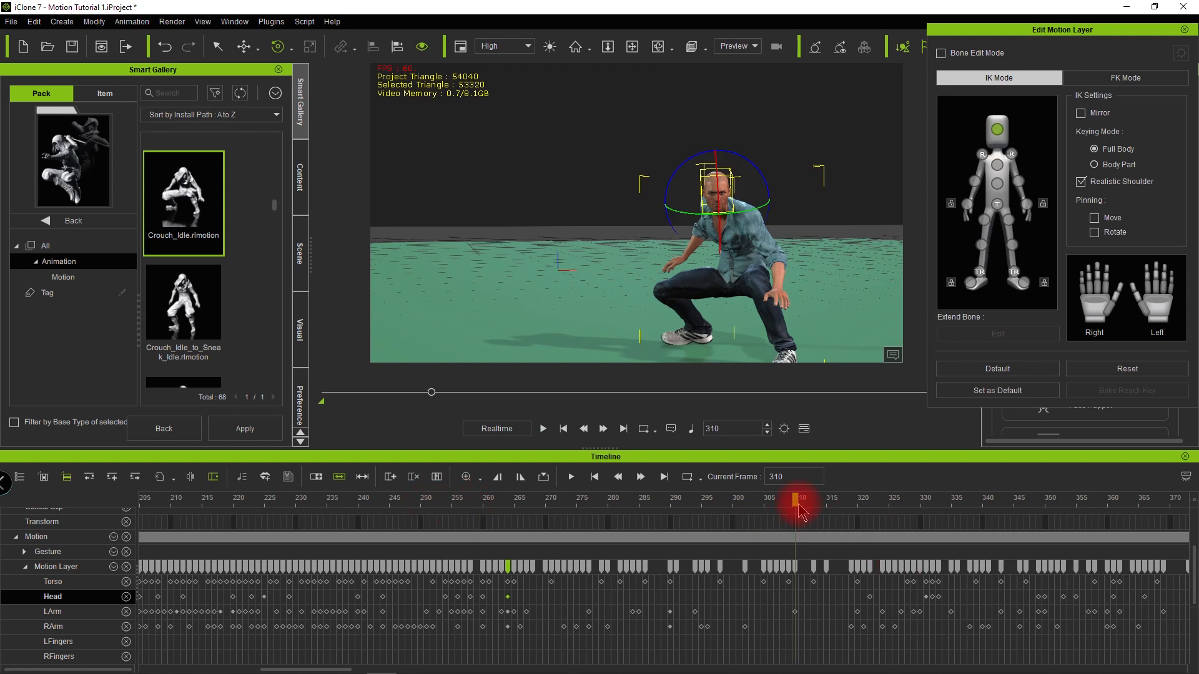
Step: Key a head pose turned away from the camera at frame 322 and play the motion
drag(794, 500, 869, 499)
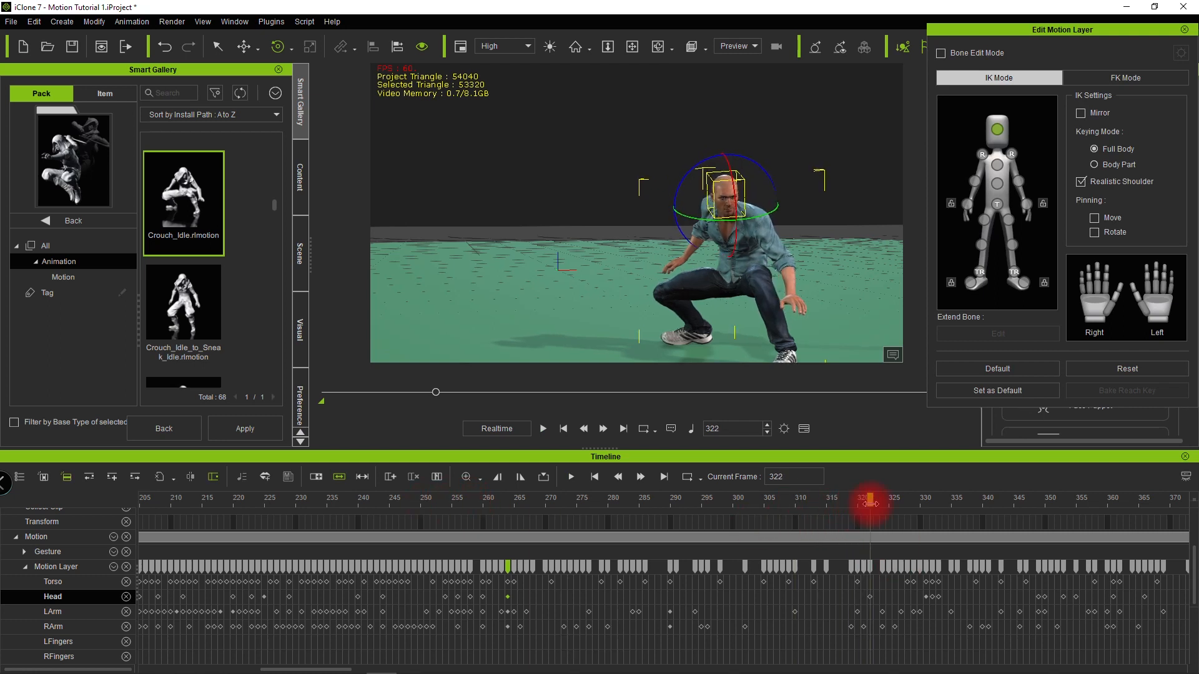
drag(746, 223, 681, 209)
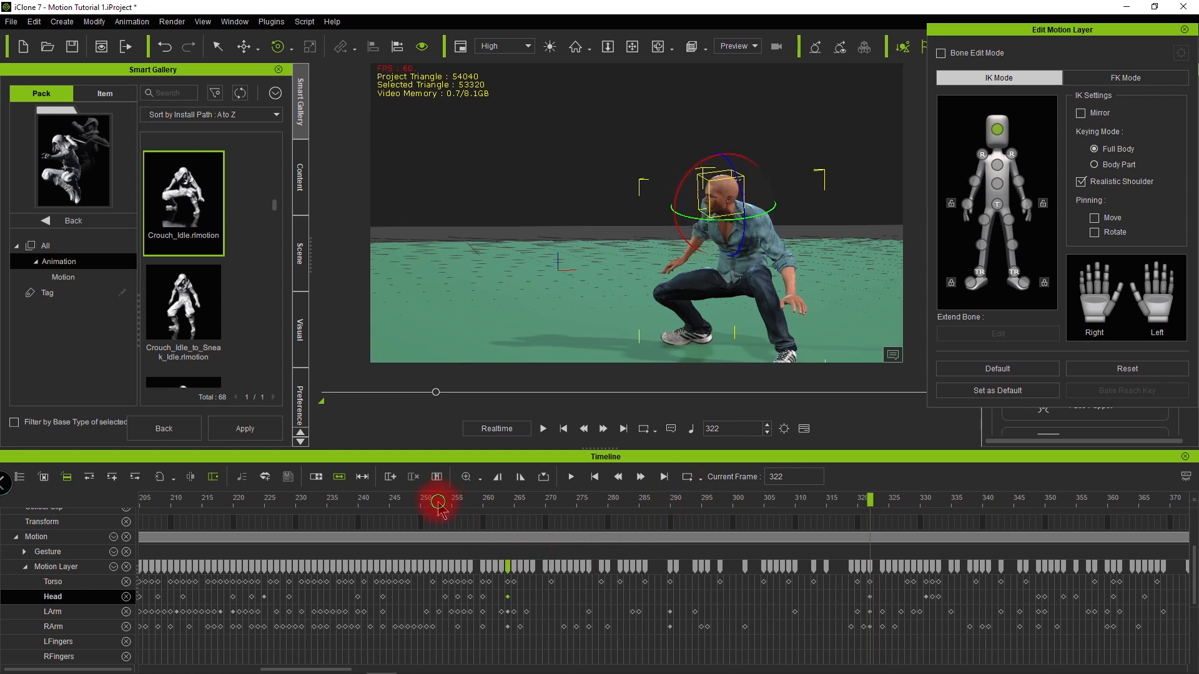
key(space)
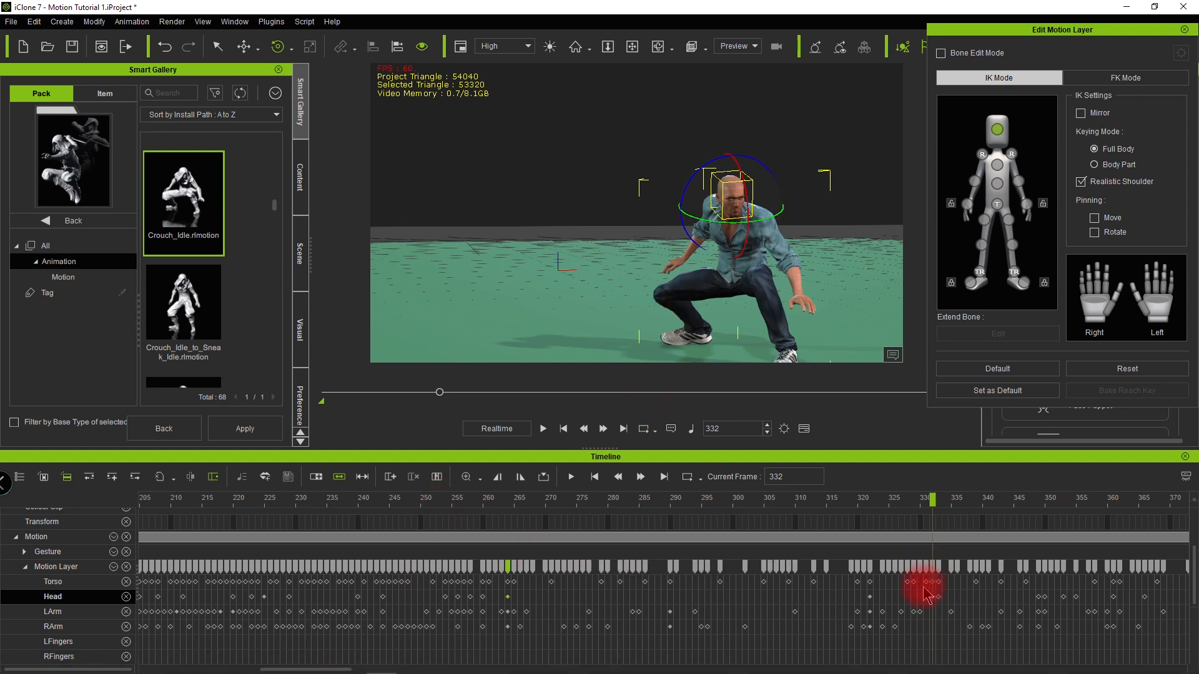
Step: Retime the two edited head keys to frames 285 and 306, playing the motion to check the head turn
click(870, 598)
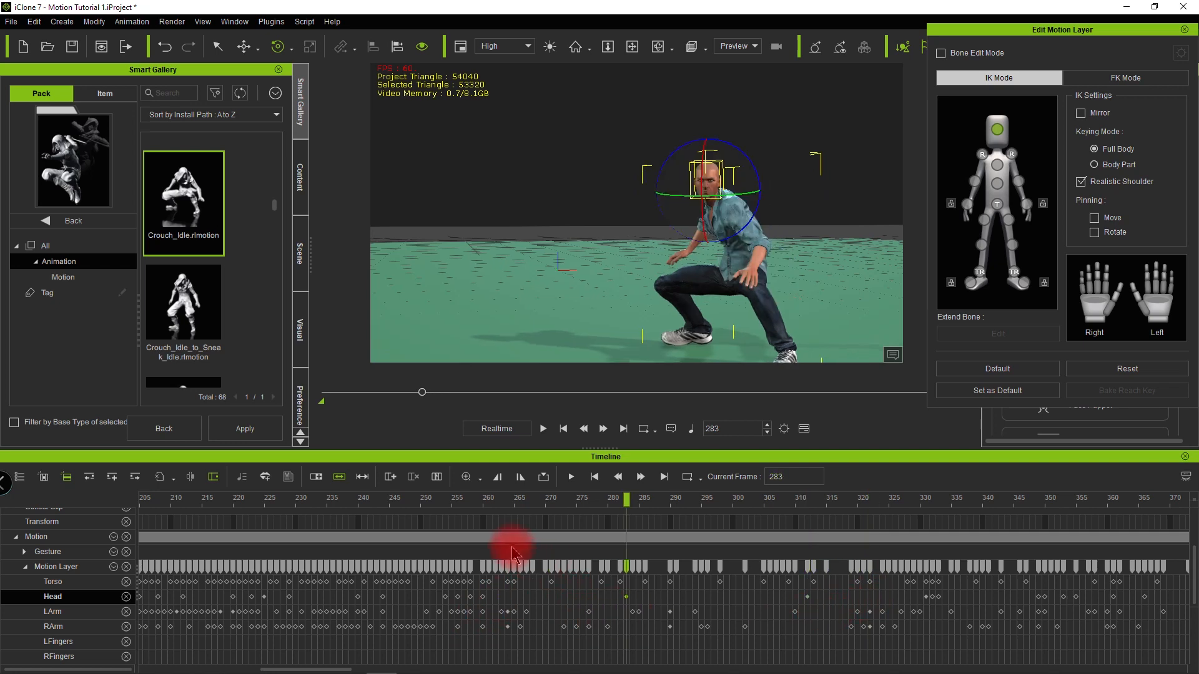
key(space)
key(space)
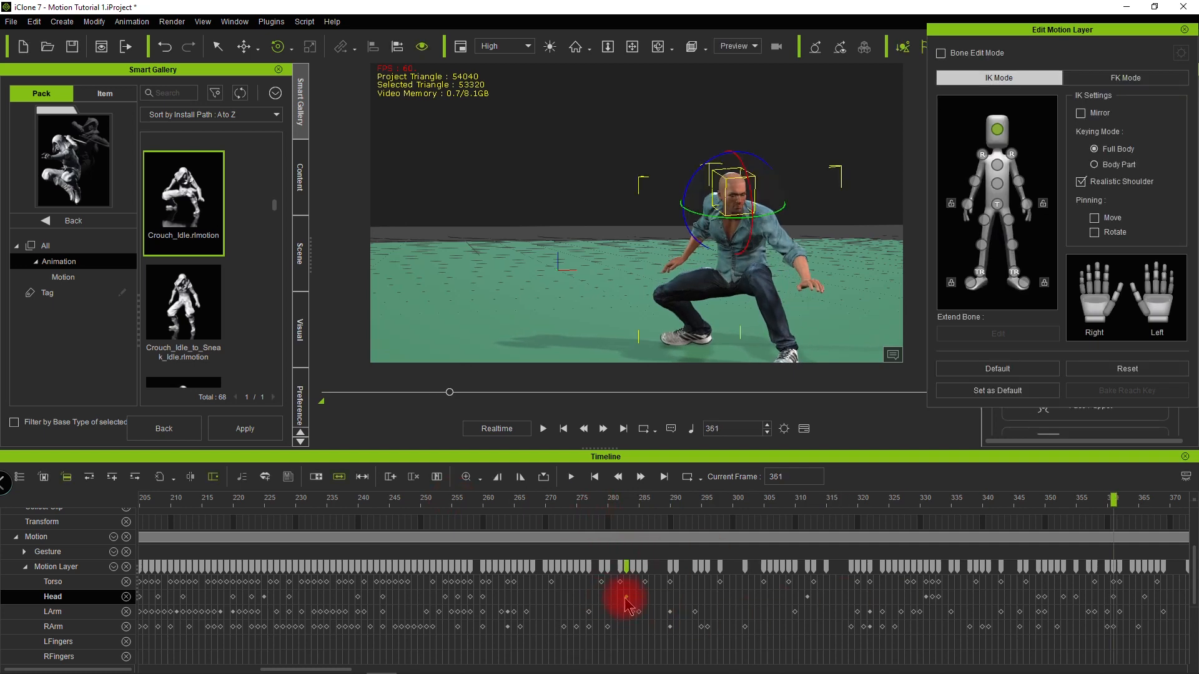
click(800, 614)
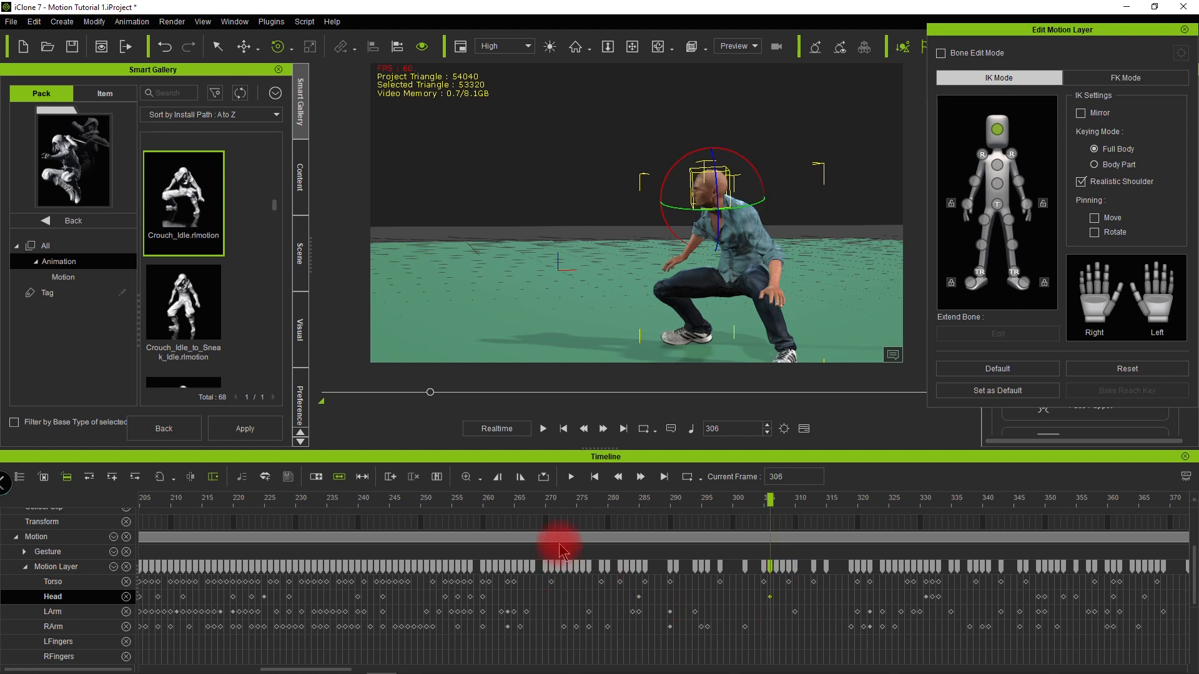
click(502, 507)
key(space)
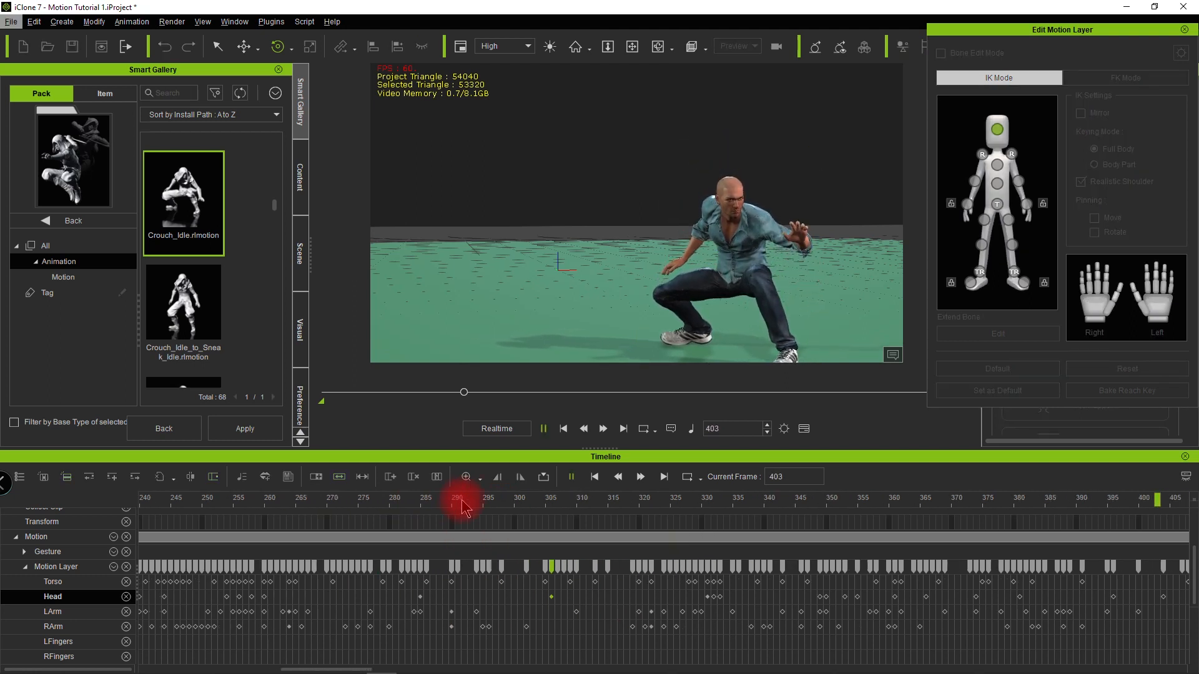
key(space)
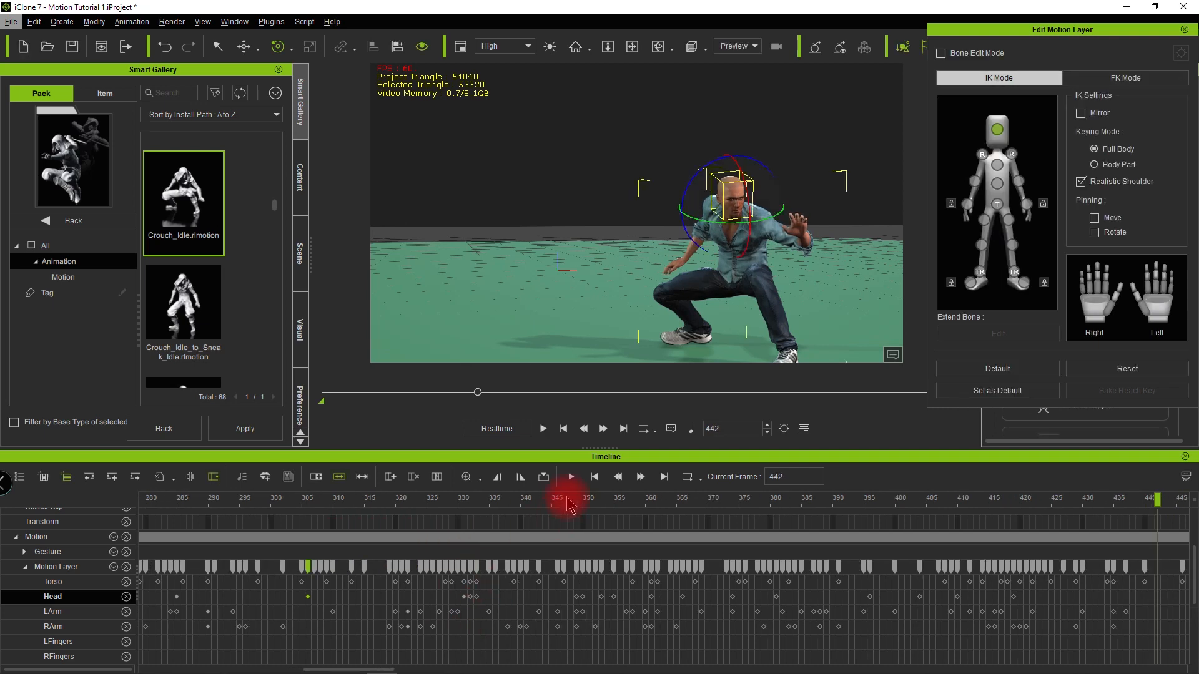
Step: Flatten the head key edits into the merged motion clip and play the clip from the start
scroll(566, 498, down, 4)
scroll(434, 551, down, 1)
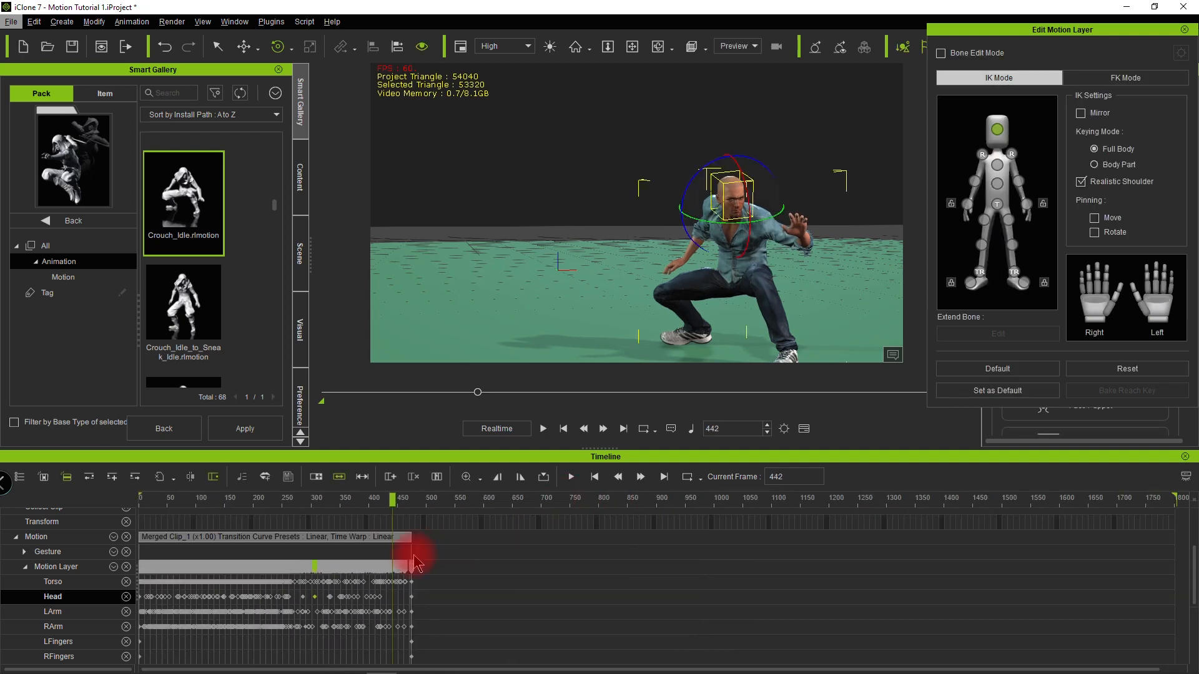
right_click(324, 543)
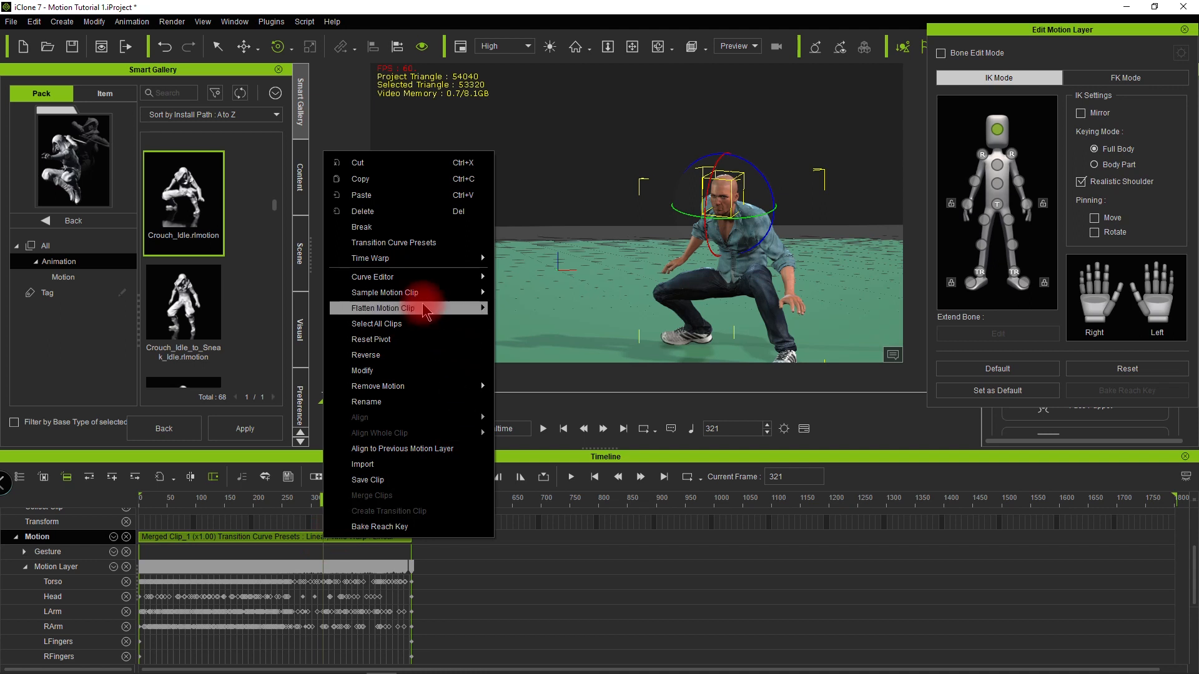
mouse_move(418, 308)
click(515, 313)
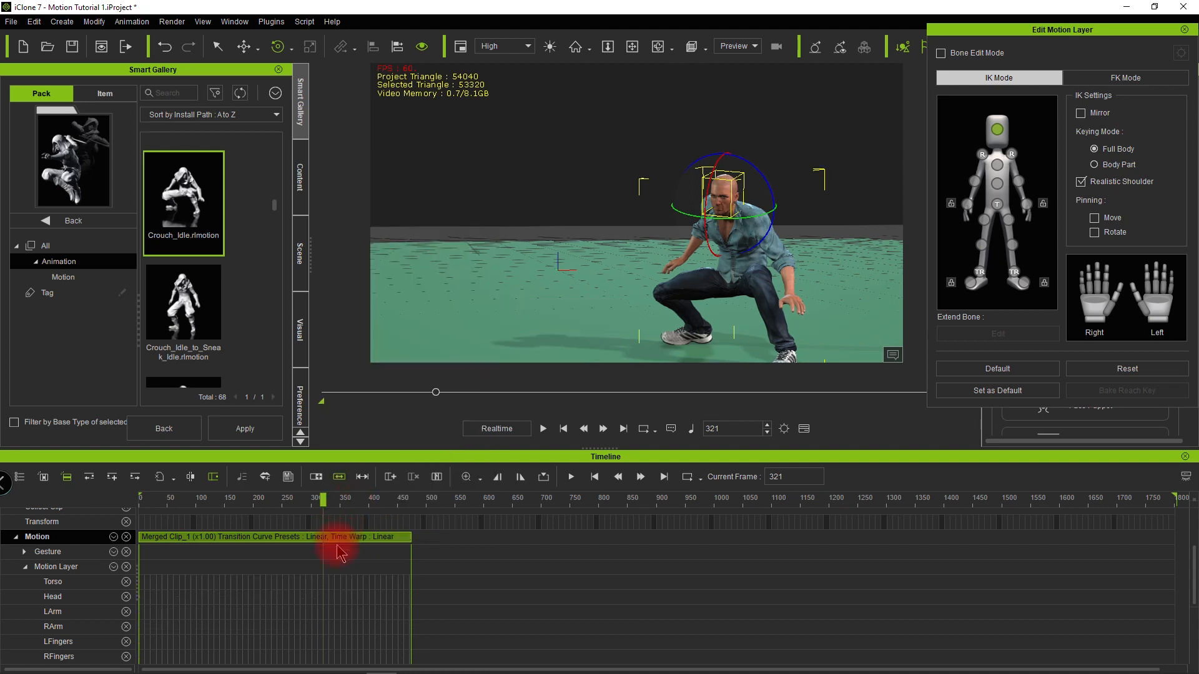
click(142, 499)
key(space)
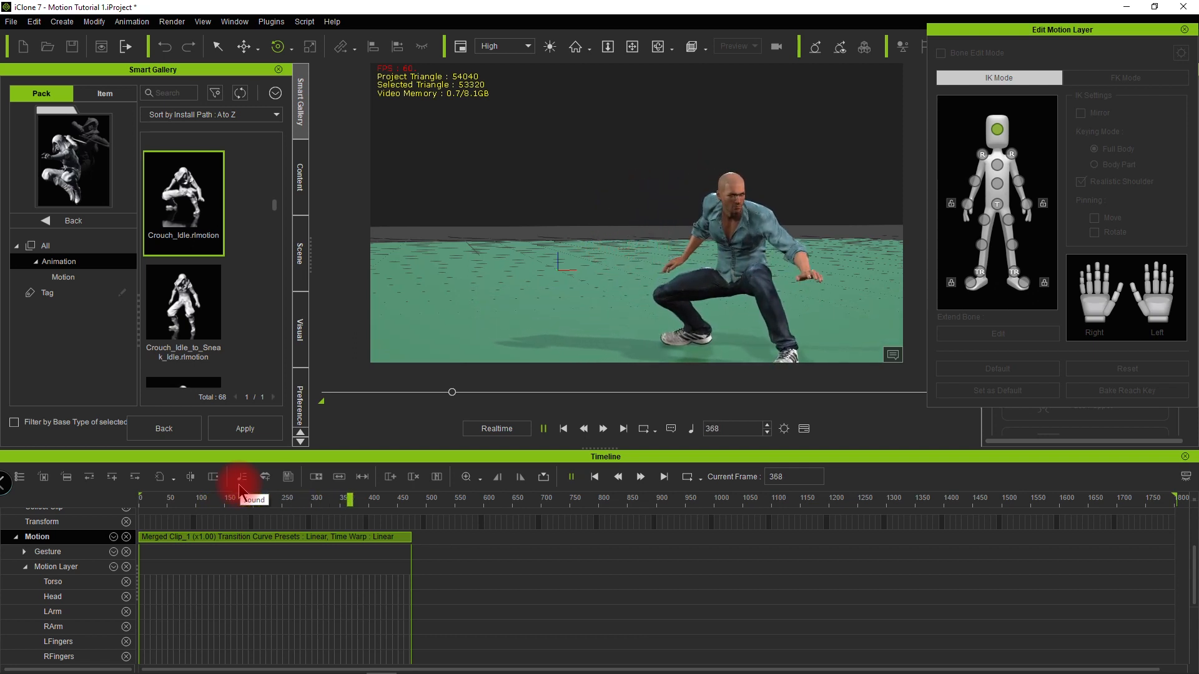
key(space)
Step: Mark a Collect Clip range spanning the merged motion, view its library and 3DXchange export options, and clear the selection
scroll(288, 577, up, 2)
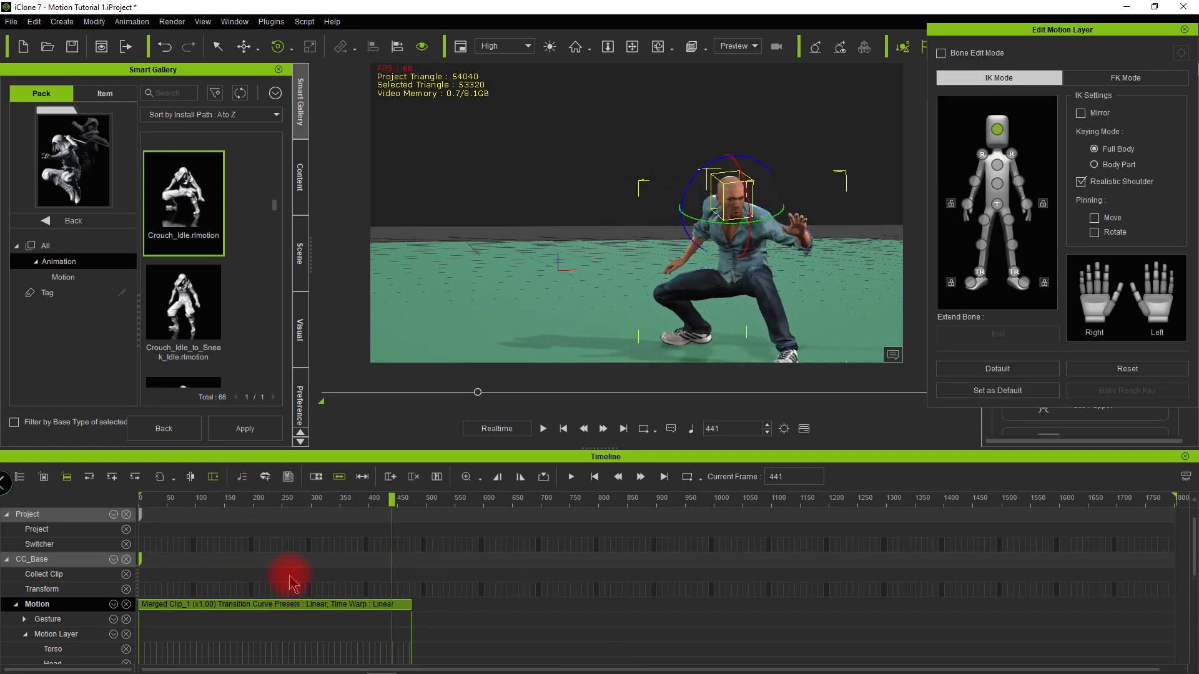
drag(421, 574, 148, 601)
right_click(182, 574)
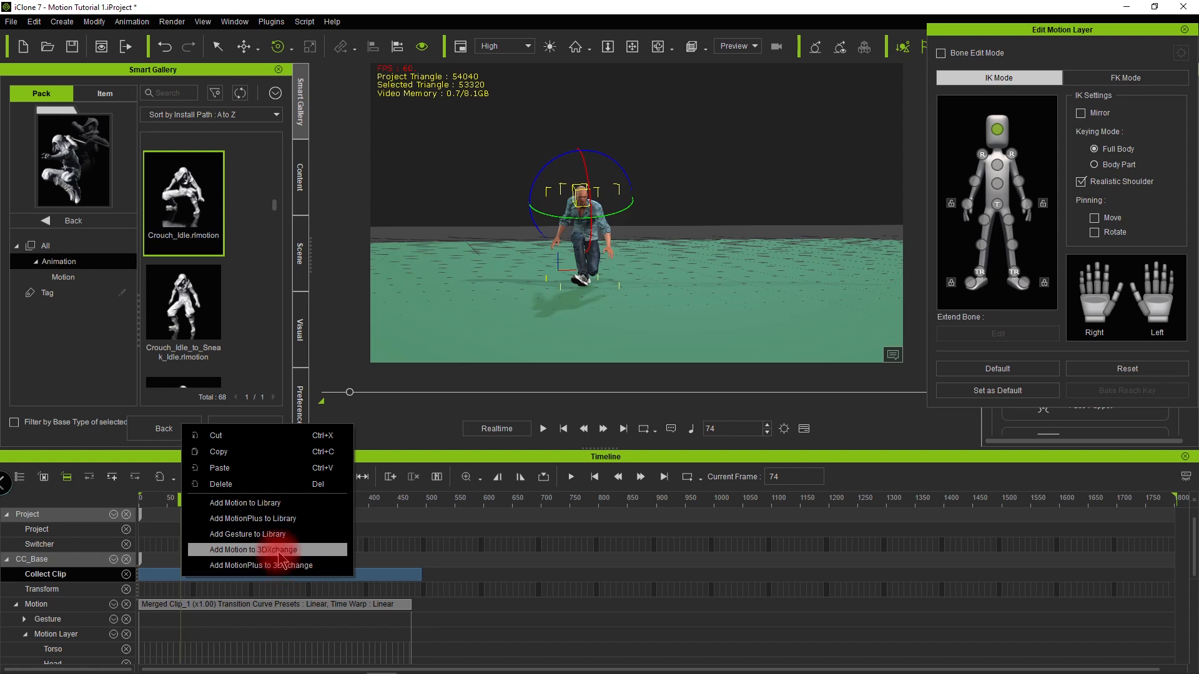
click(450, 572)
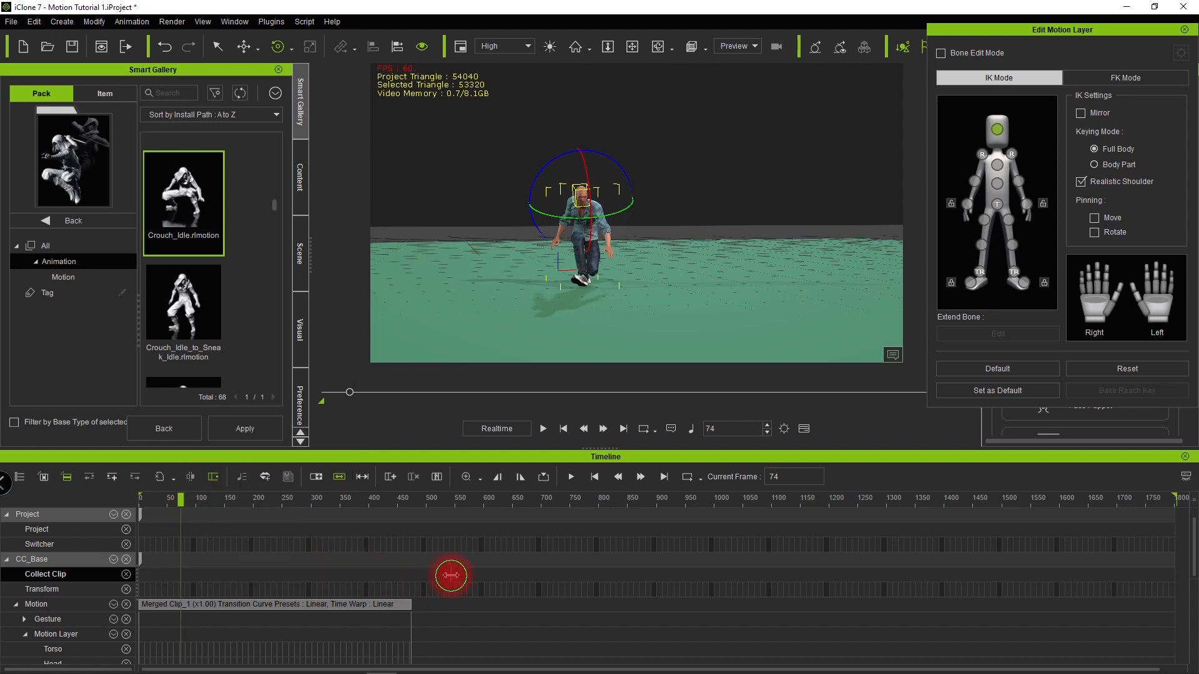
click(450, 574)
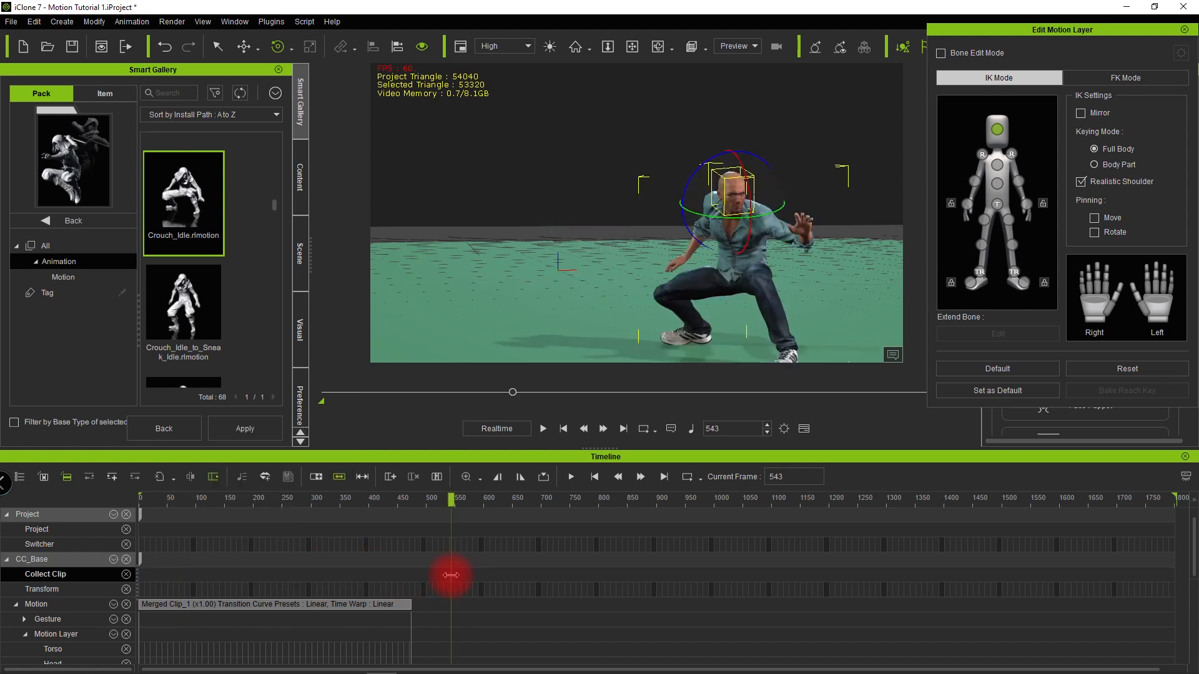